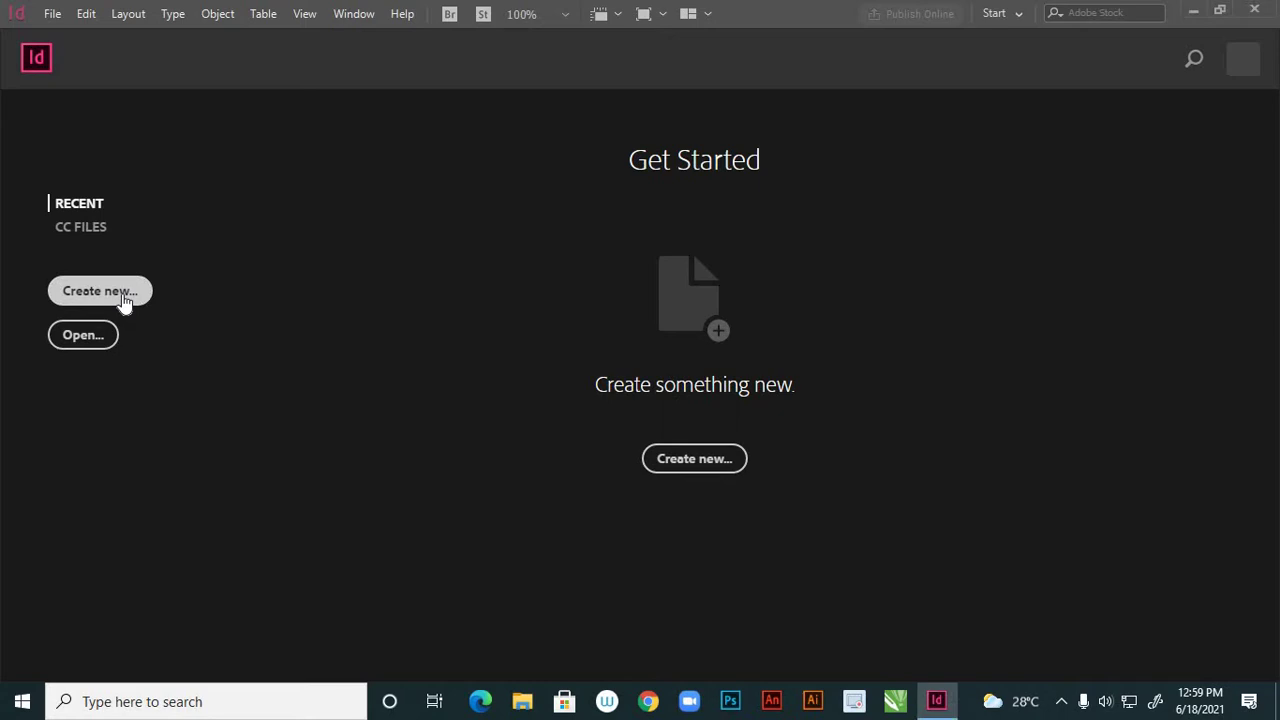
left_click(124, 300)
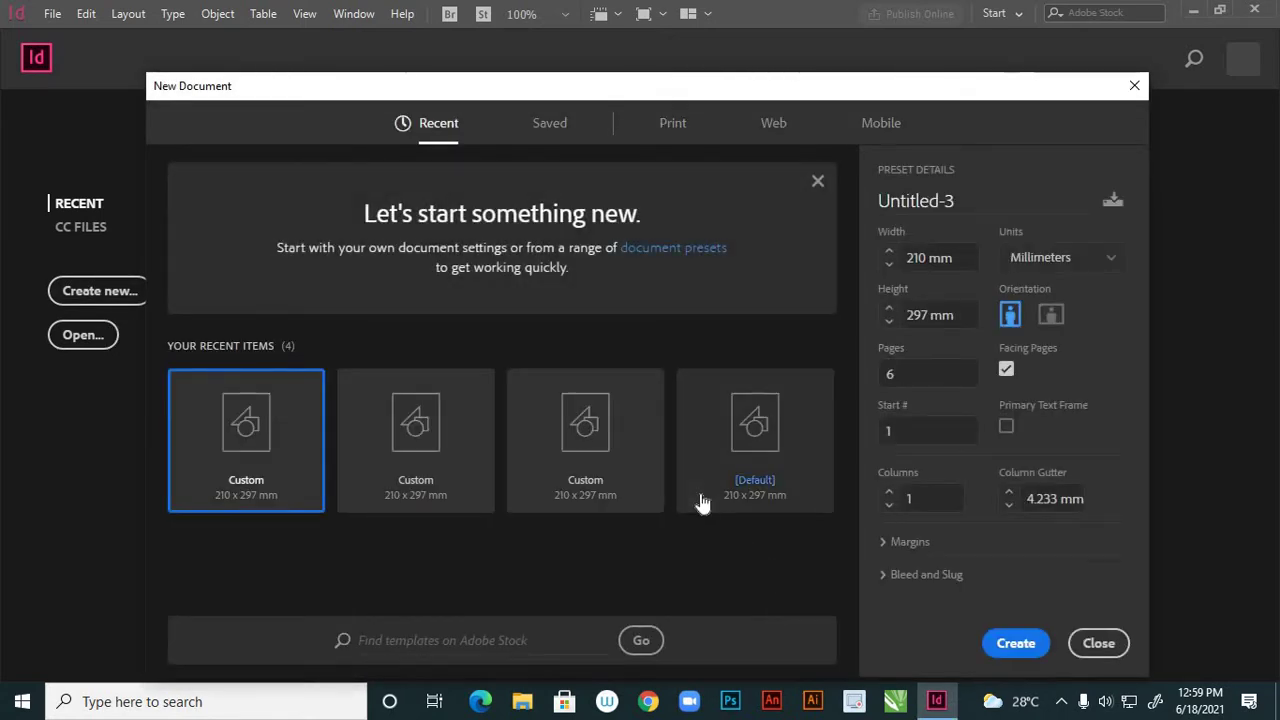
left_click(673, 130)
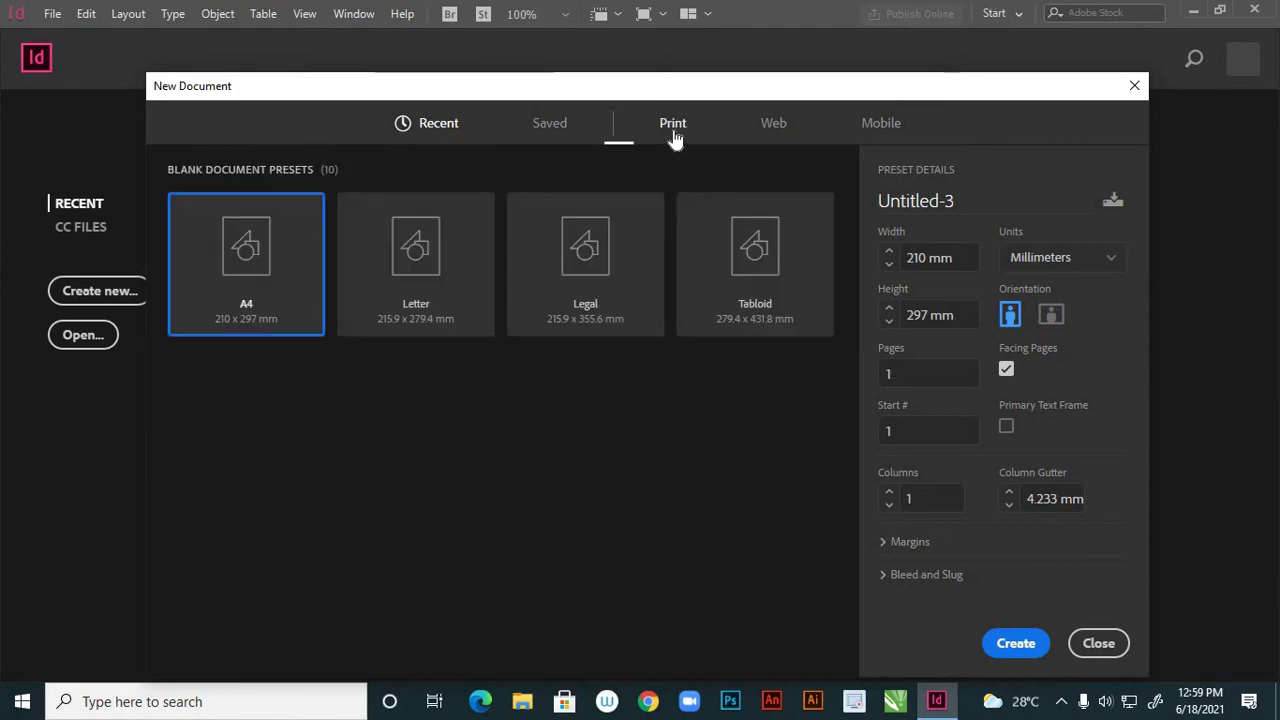
left_click(1012, 641)
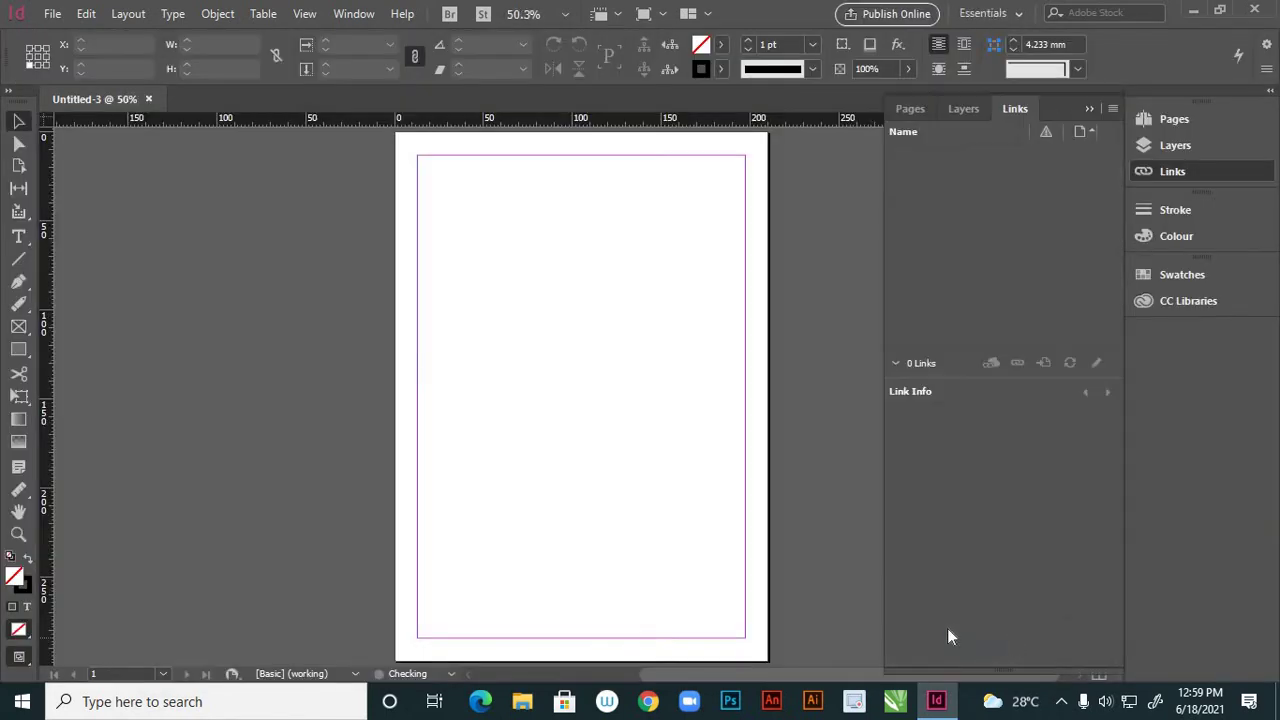
scroll(825, 320, "down", 1)
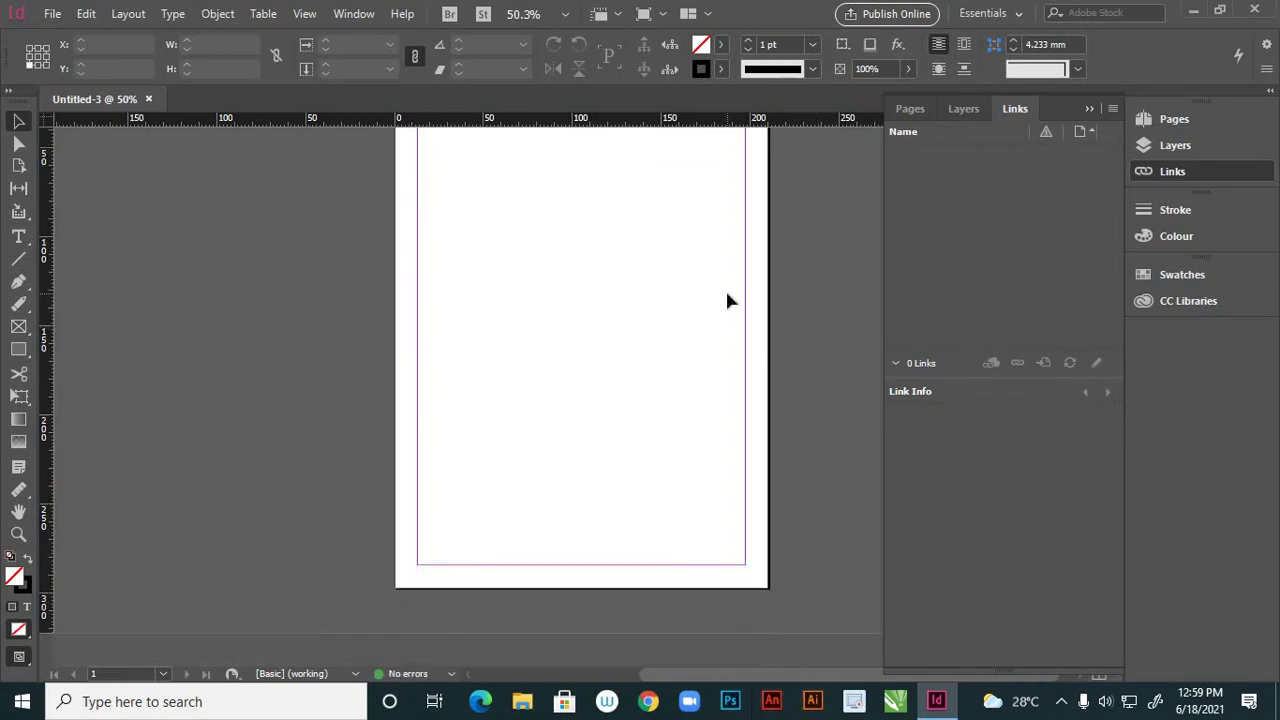
scroll(725, 295, "up", 2)
left_click(148, 100)
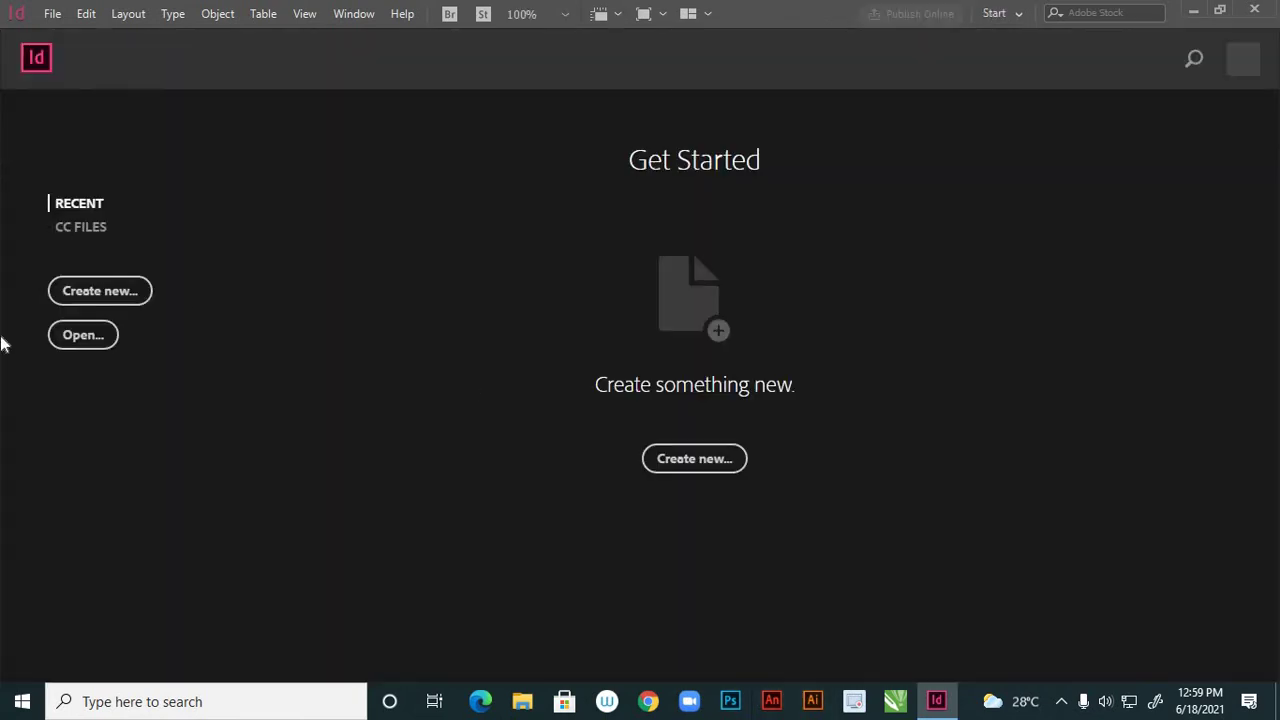
Step: Create a new A4 print document with 5 facing pages in portrait orientation
left_click(96, 290)
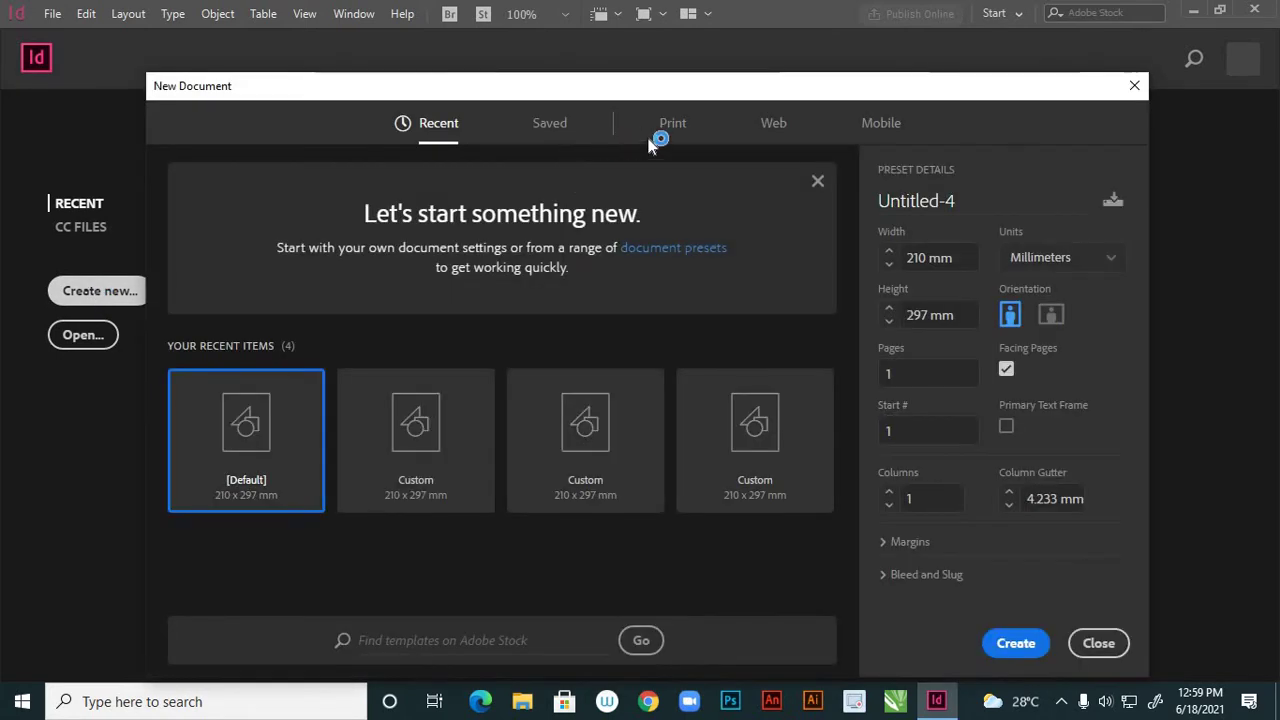
left_click(668, 128)
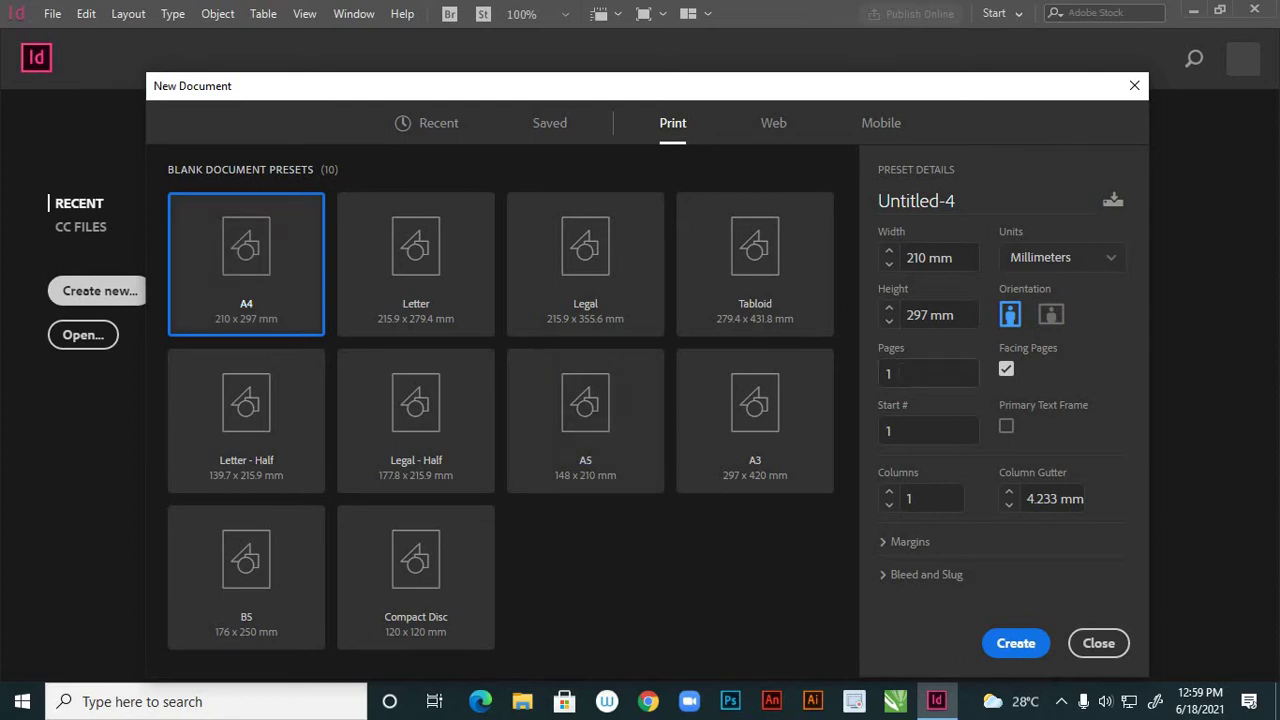
left_click(884, 373)
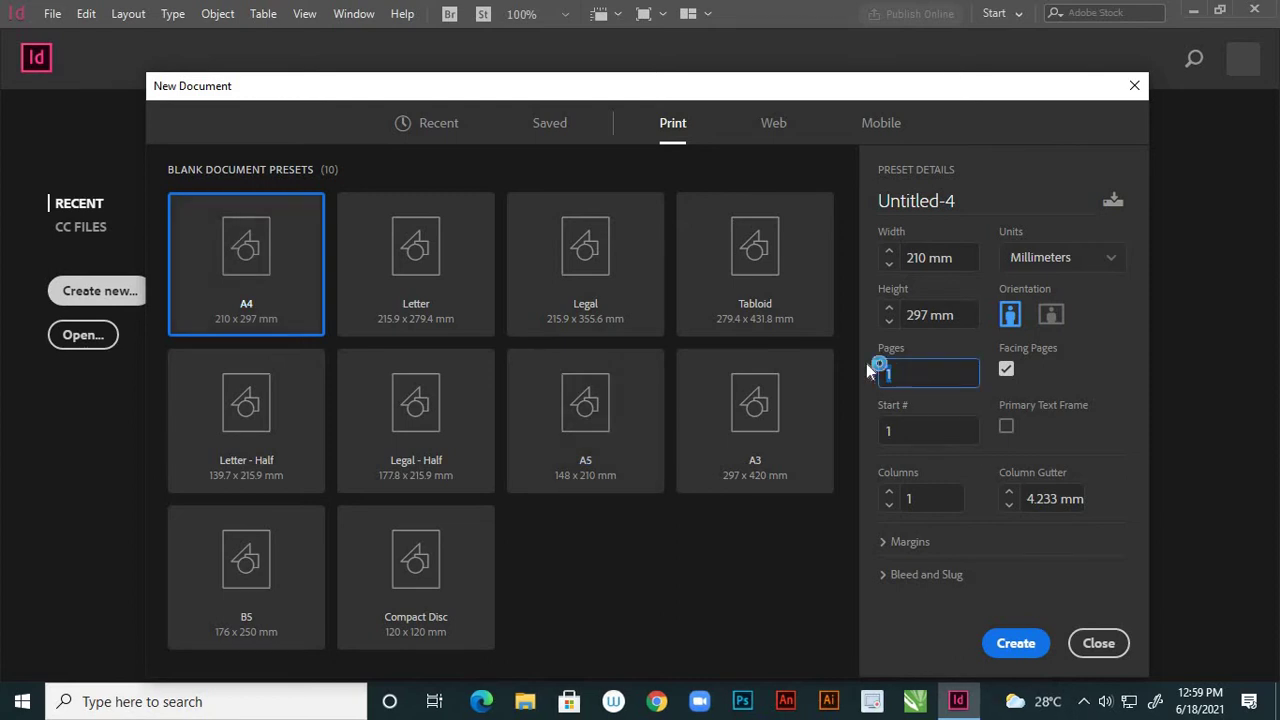
left_click(1016, 643)
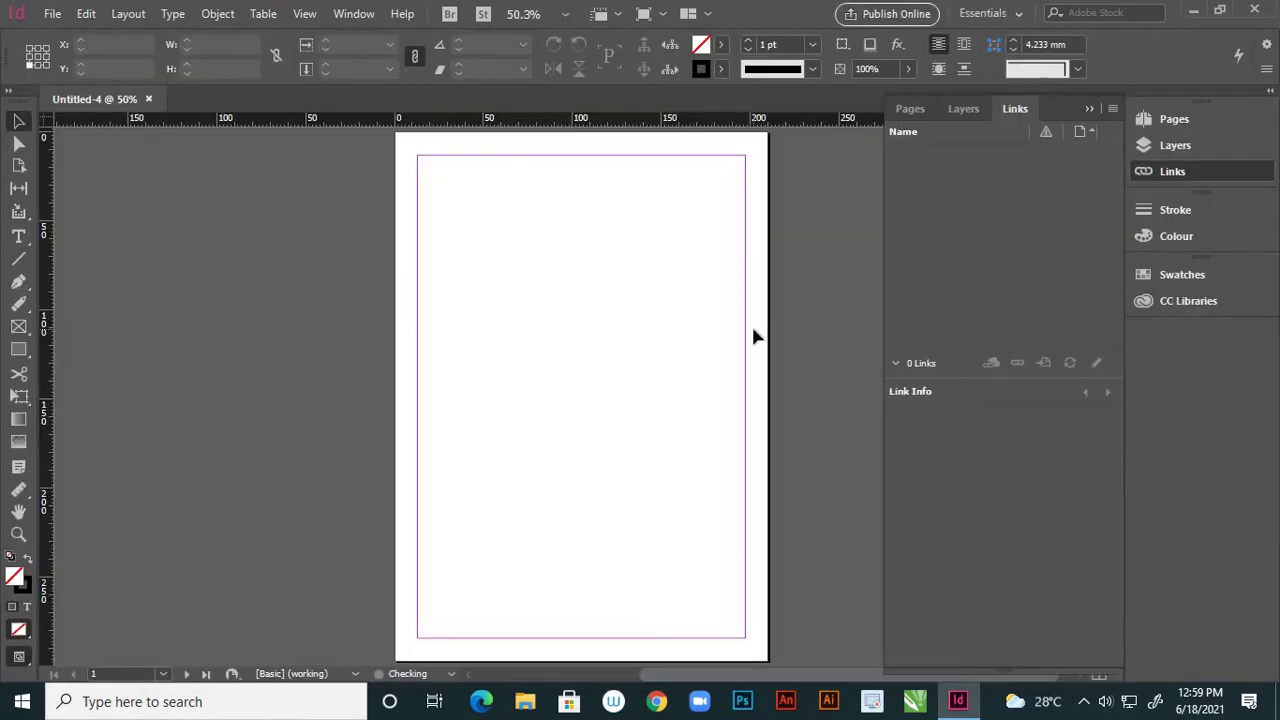
Step: Look through the new document's pages on the canvas and examine the page thumbnails and spreads
scroll(740, 360, "down", 5)
scroll(740, 363, "down", 10)
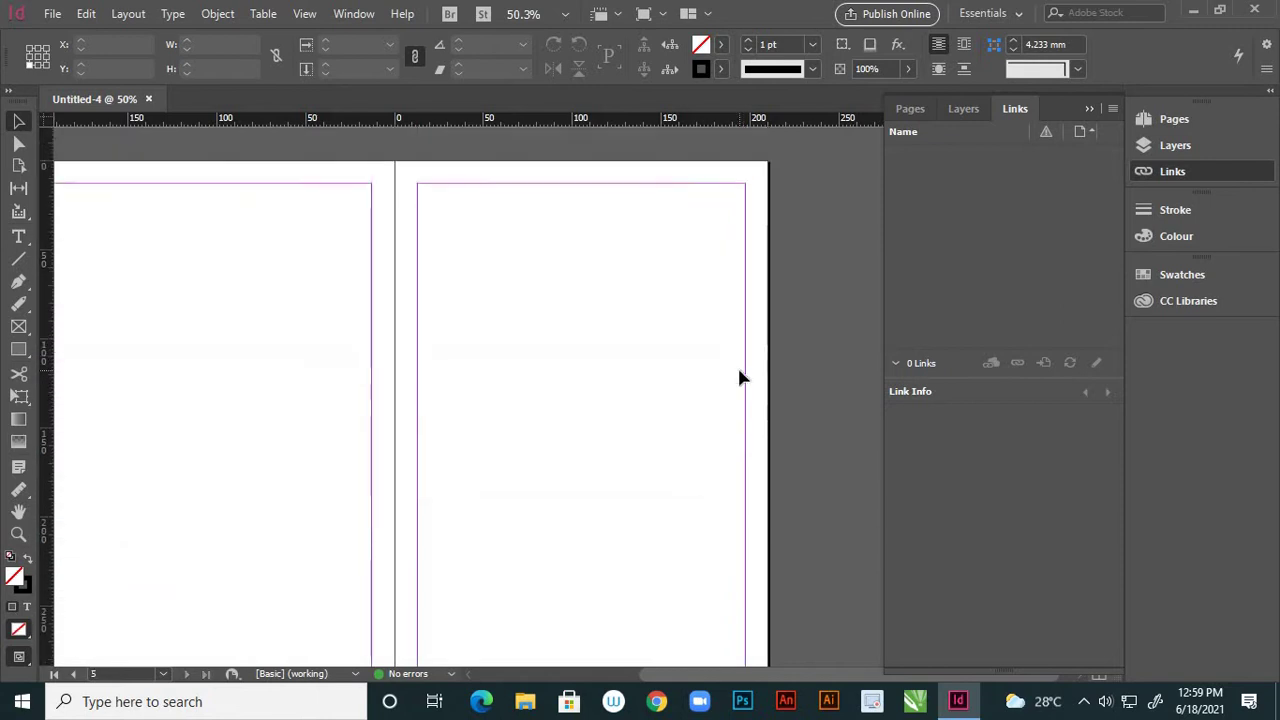
scroll(740, 375, "up", 5)
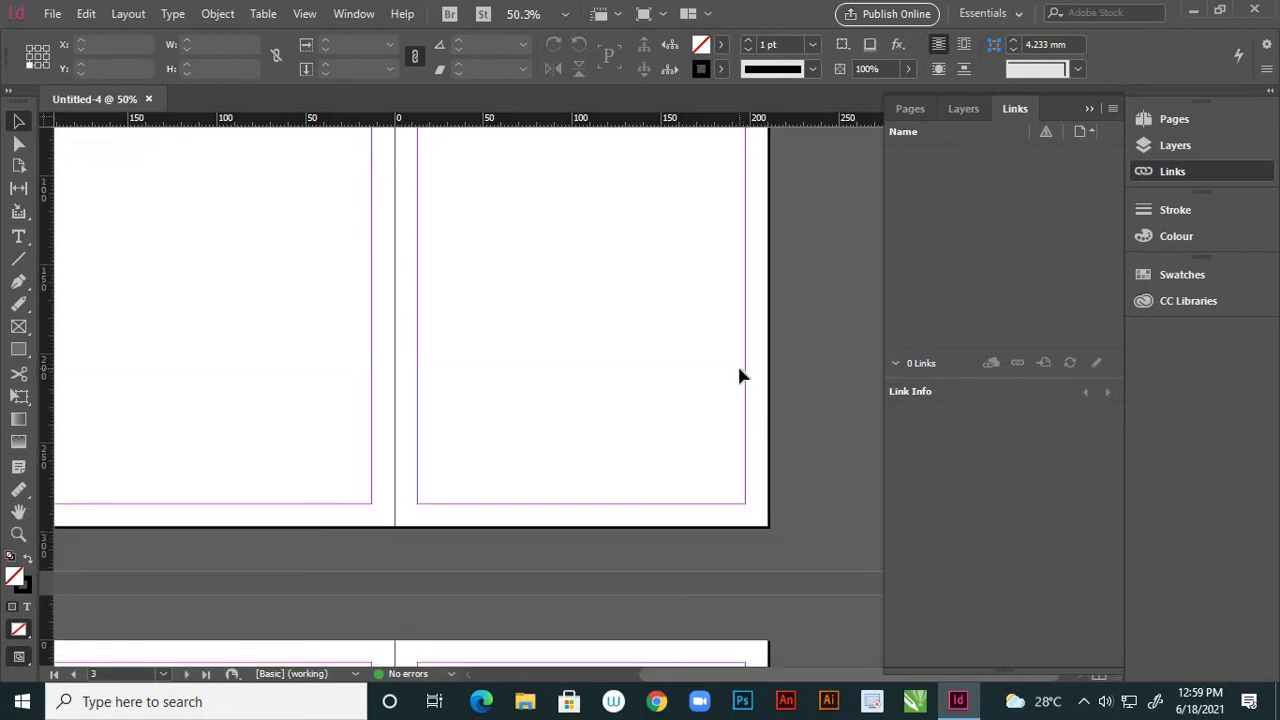
left_click(1172, 122)
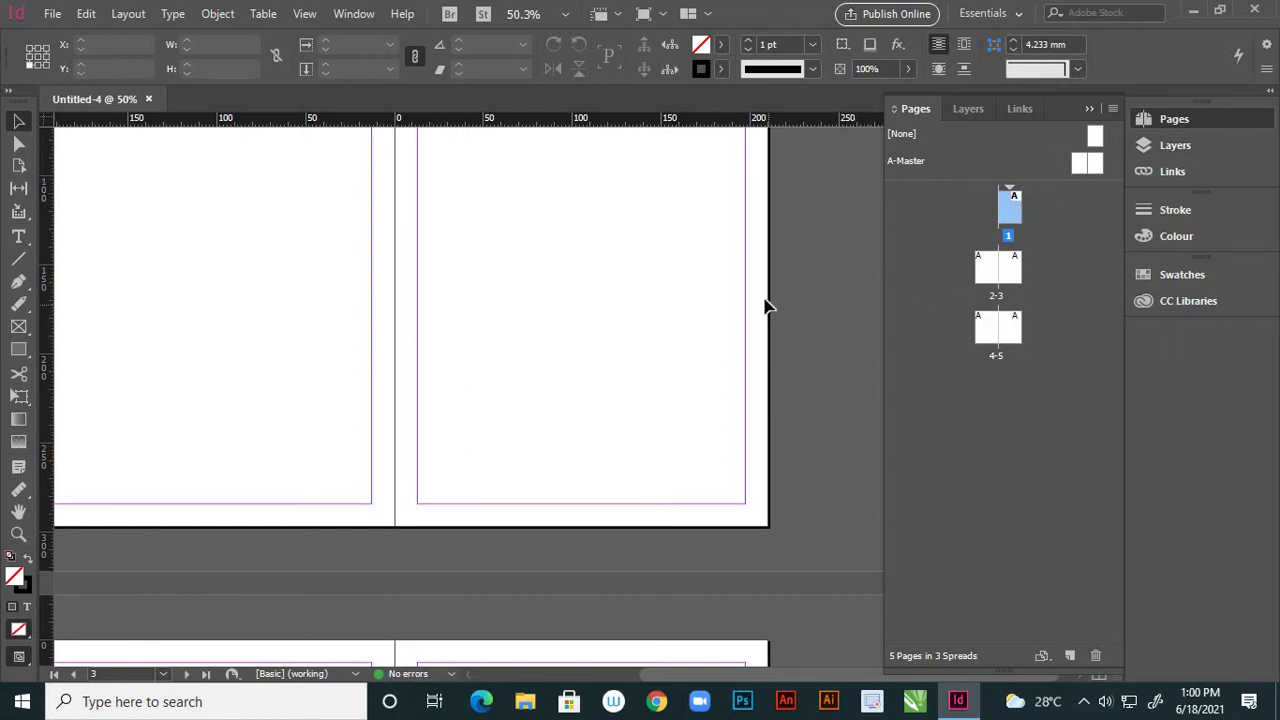
scroll(766, 306, "down", 3)
scroll(766, 306, "up", 6)
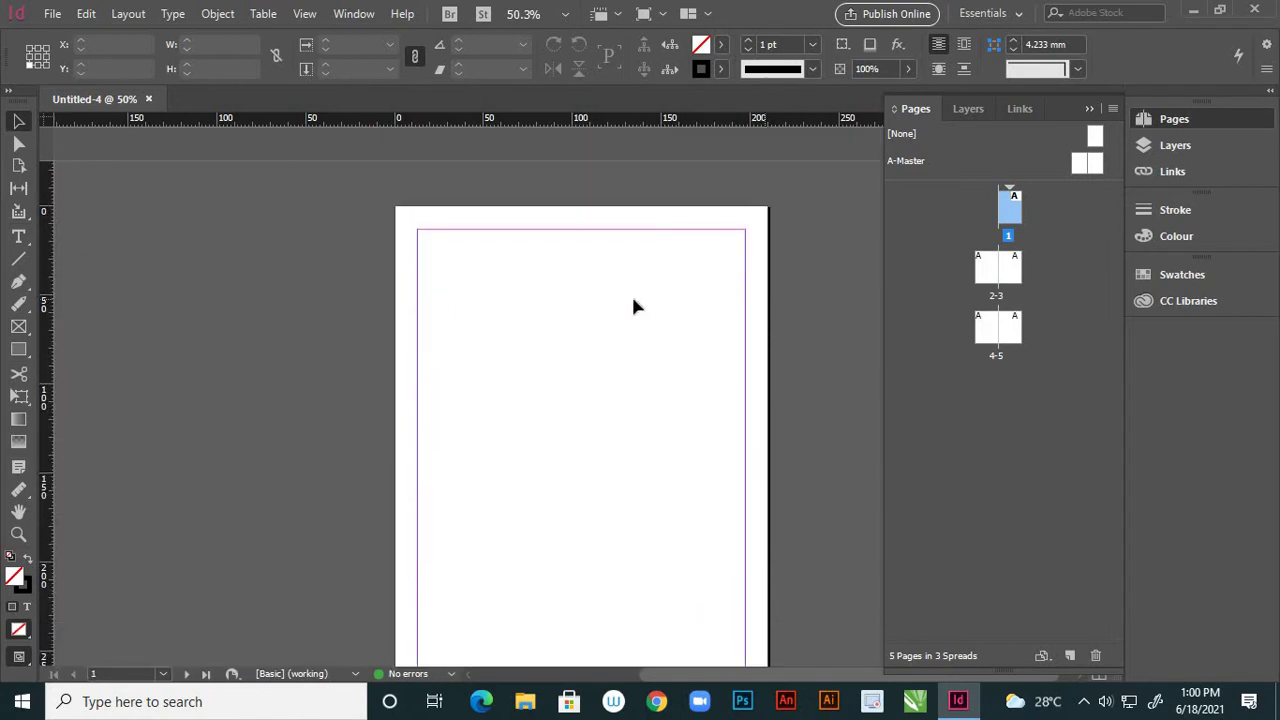
scroll(634, 306, "down", 1)
scroll(643, 309, "up", 1)
scroll(795, 298, "down", 1)
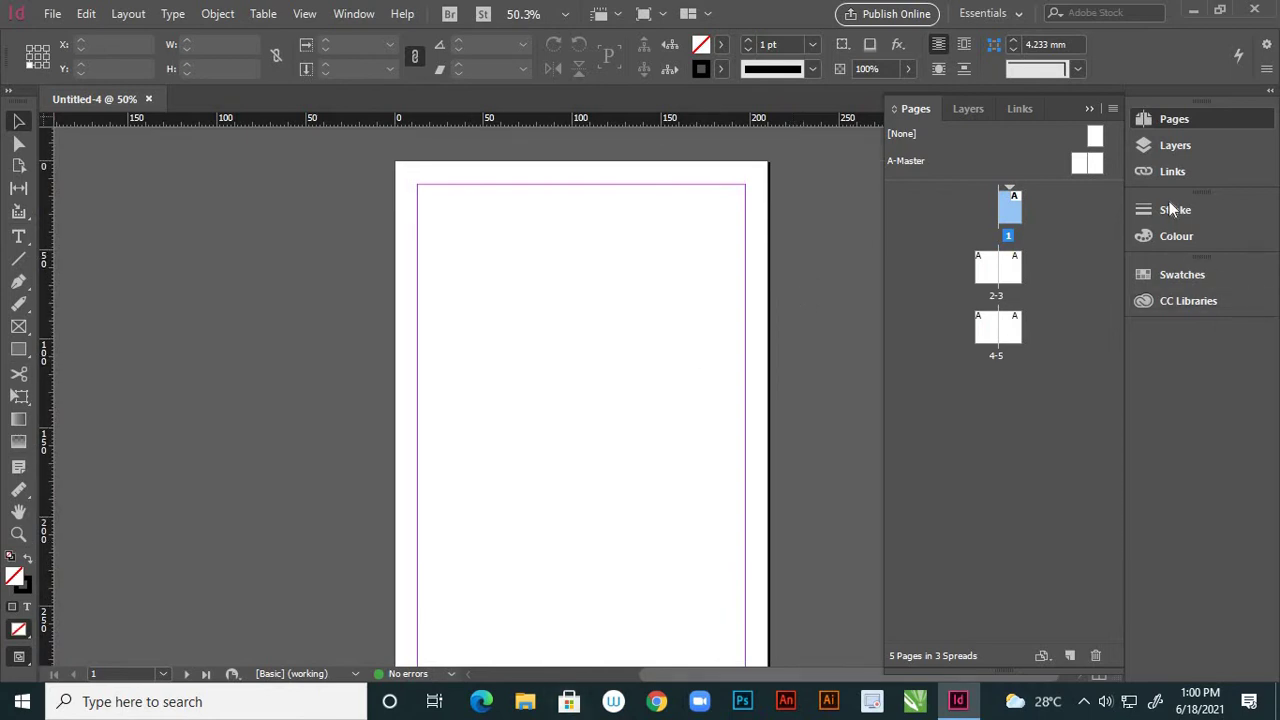
Step: Display the document's layer list with the first page in view
left_click(1167, 148)
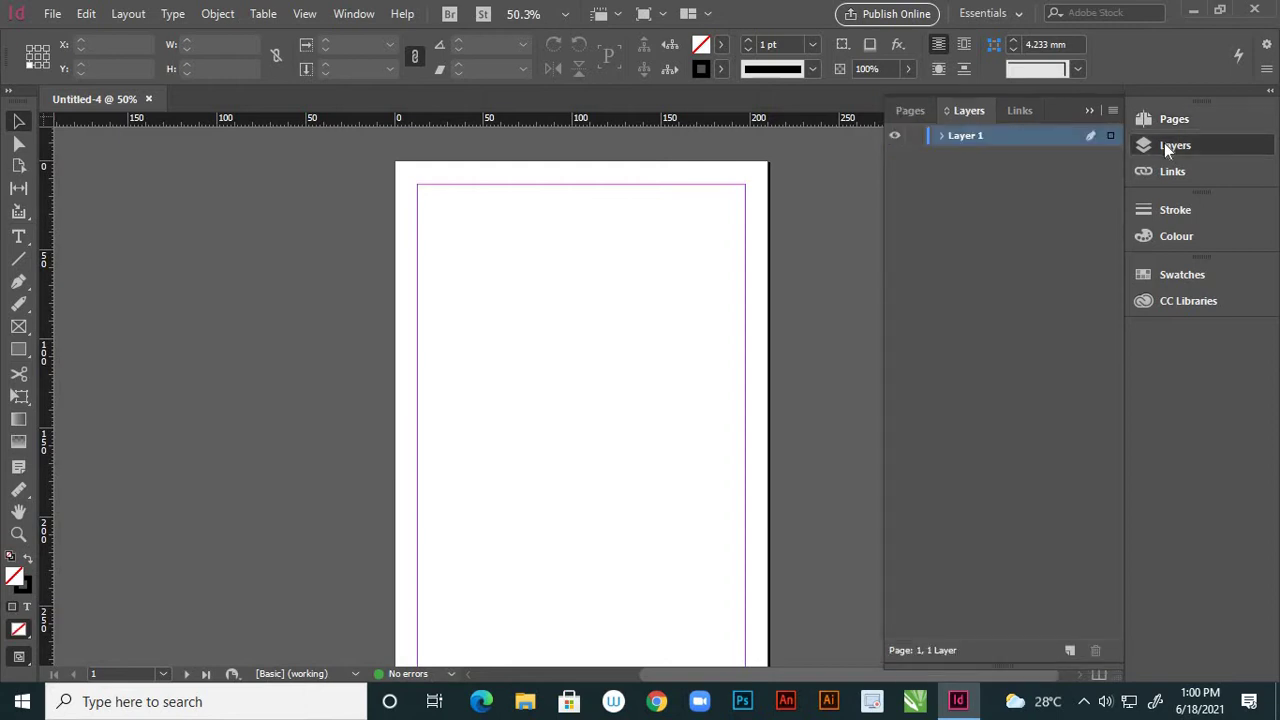
scroll(737, 251, "up", 1)
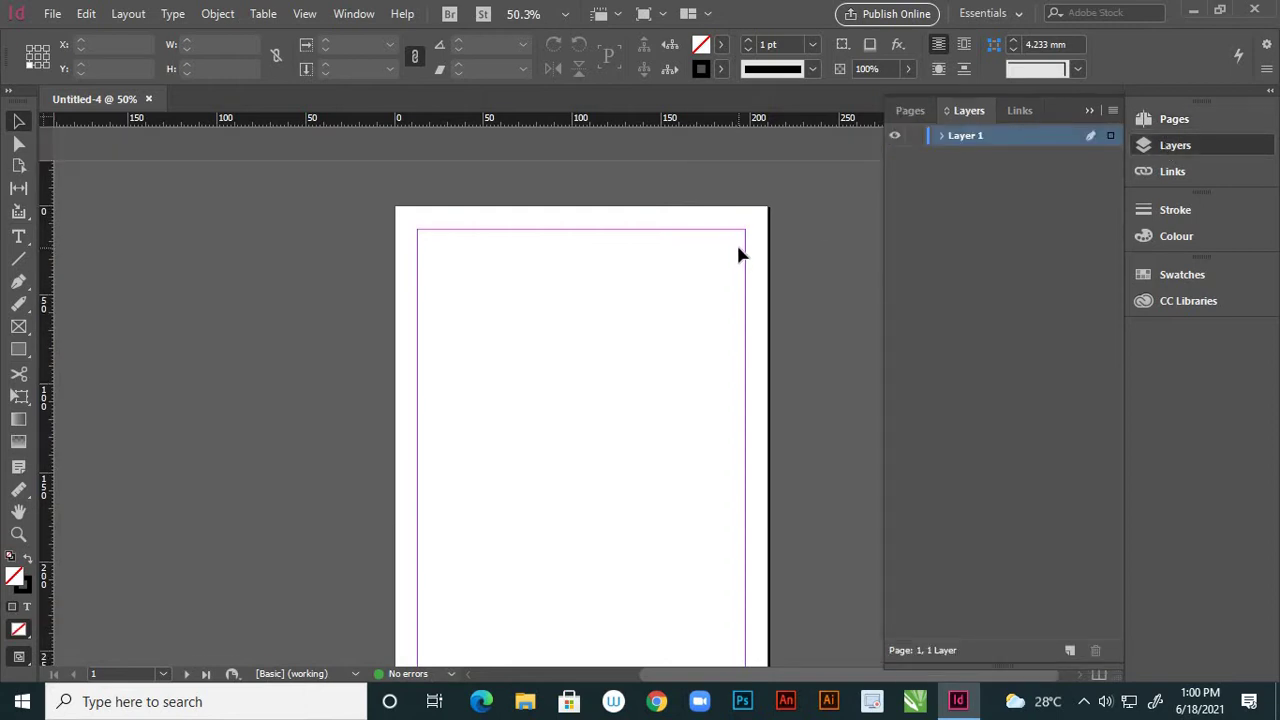
scroll(679, 318, "down", 1)
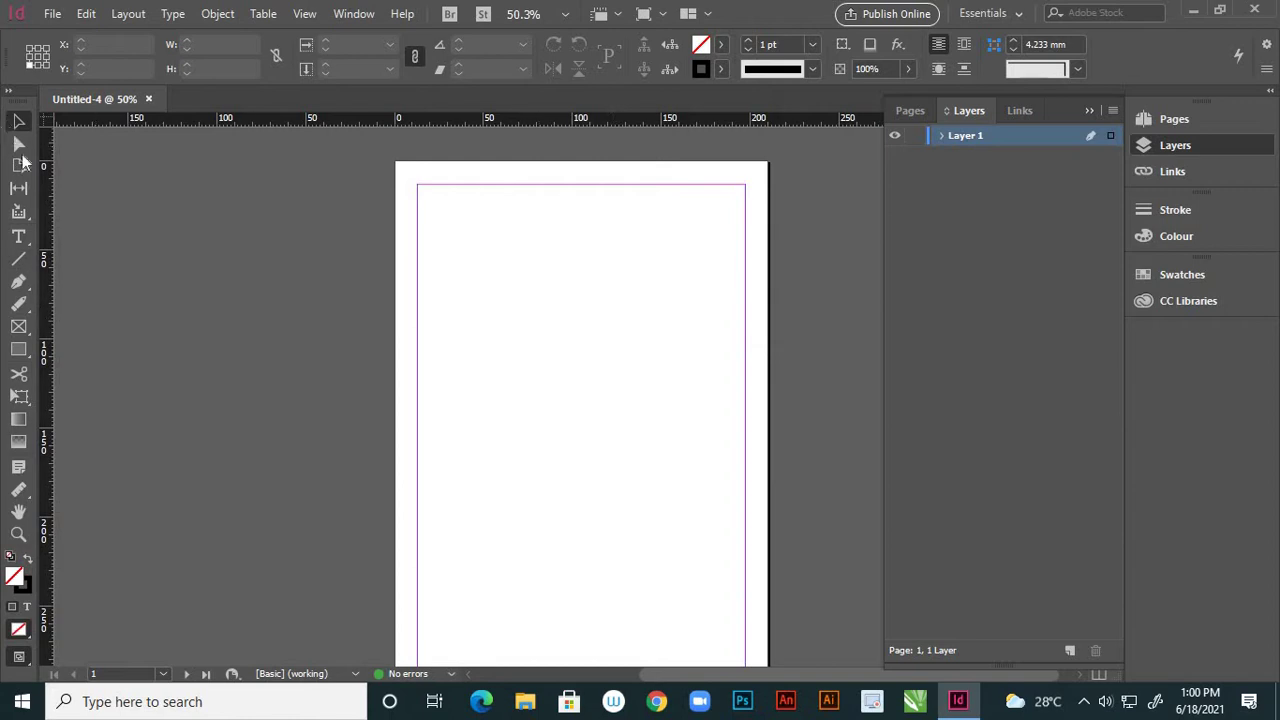
Step: Draw a text frame about 161 mm wide and 83 mm high near the top of page 1 and set its font size to 24 pt
left_click(27, 250)
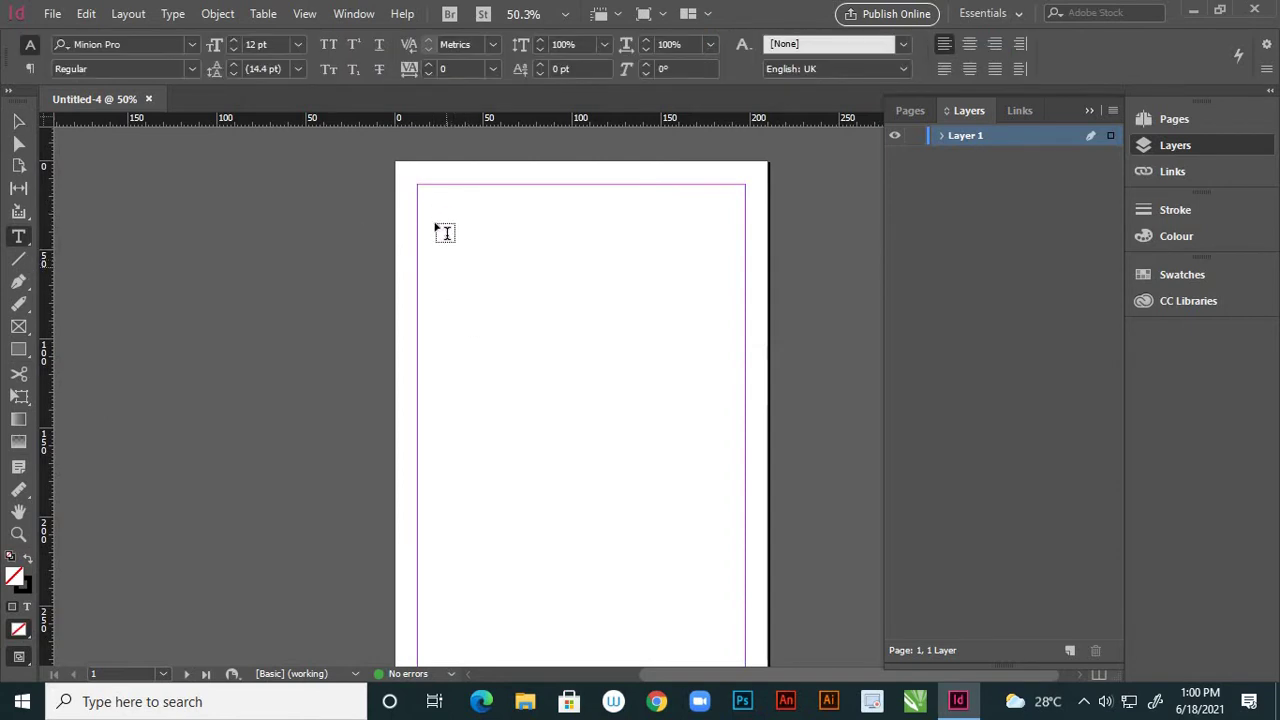
mouse_move(443, 214)
left_mouse_down()
mouse_move(490, 260)
mouse_move(723, 353)
left_mouse_up()
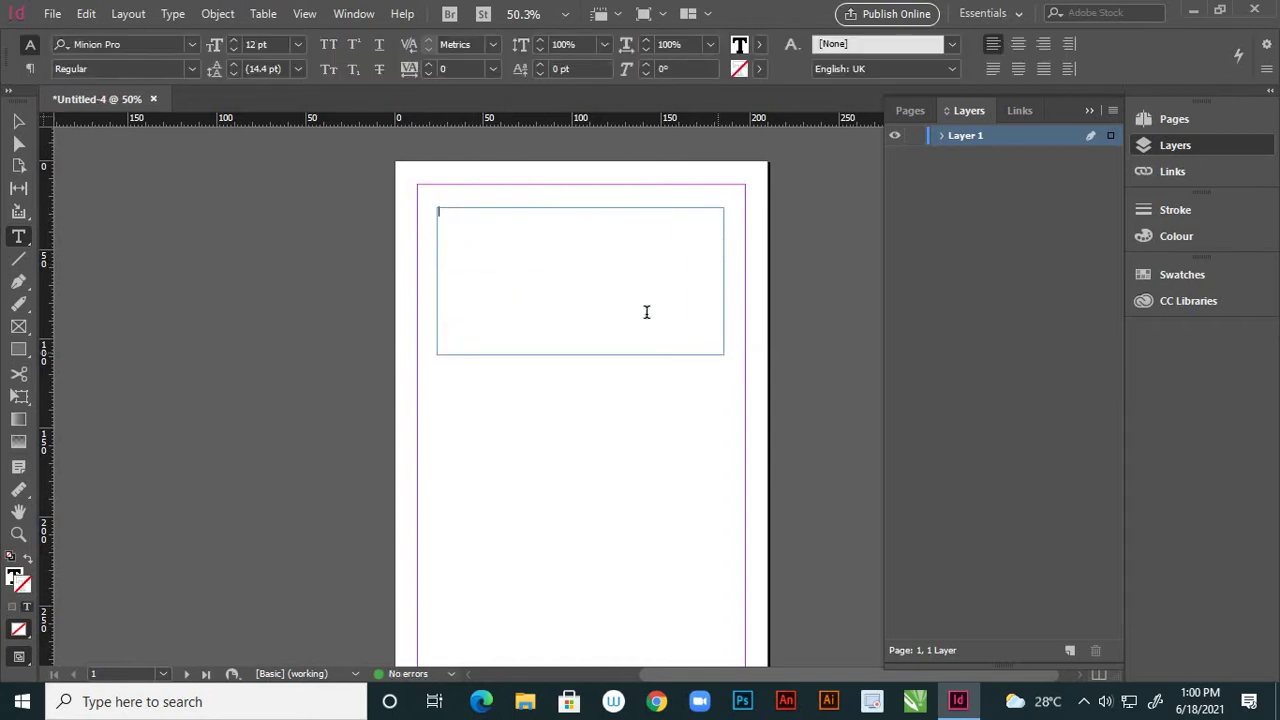
left_click(298, 45)
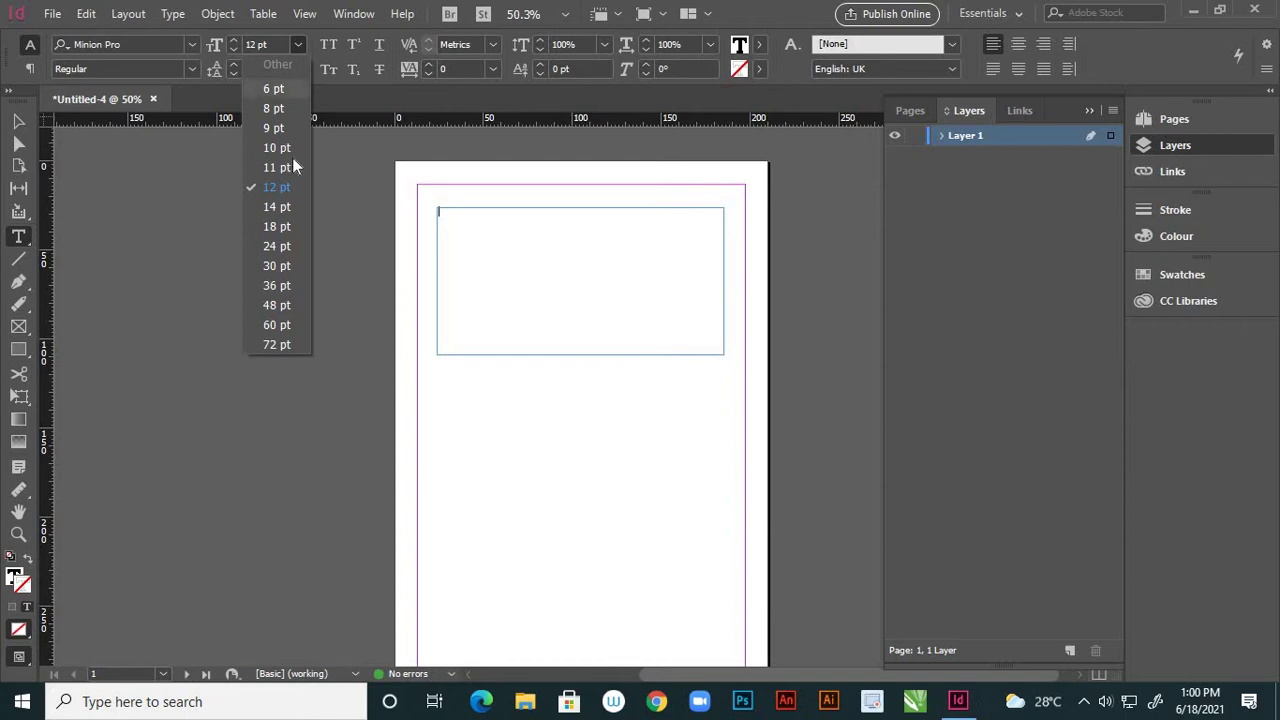
left_click(277, 246)
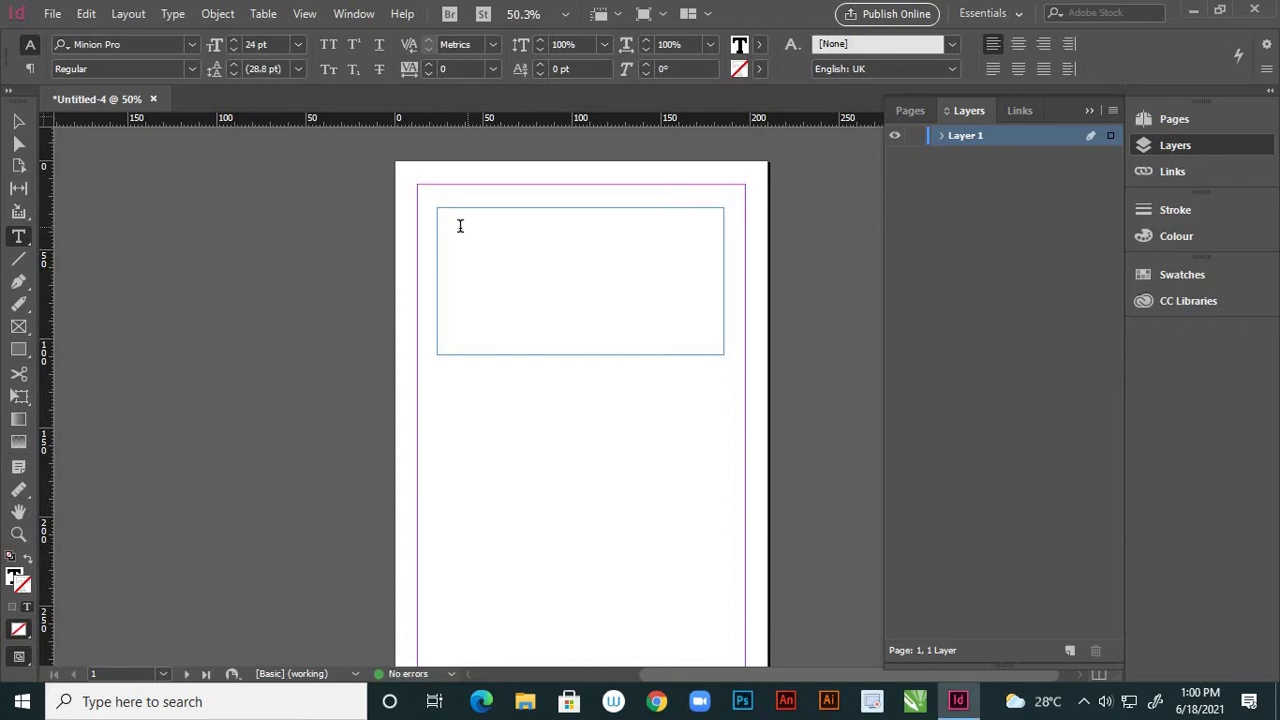
Step: Fill the text frame on page 1 with placeholder text and deselect the frame
right_click(460, 226)
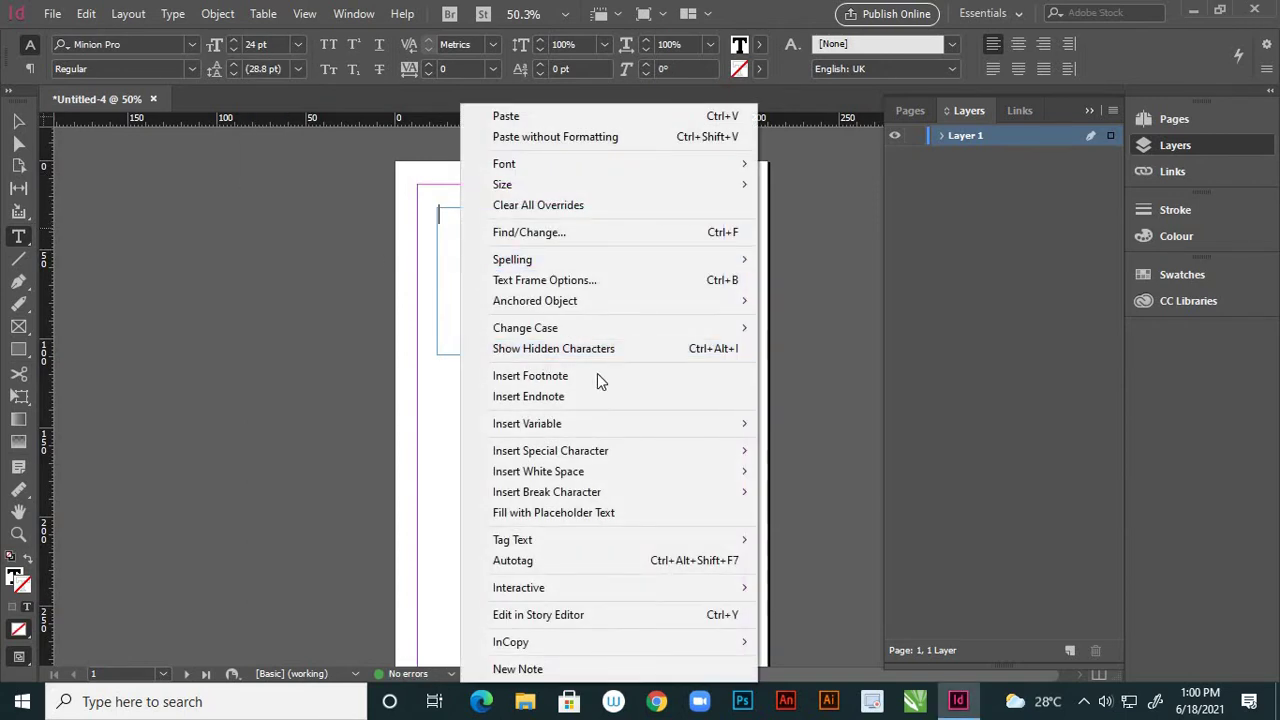
left_click(585, 511)
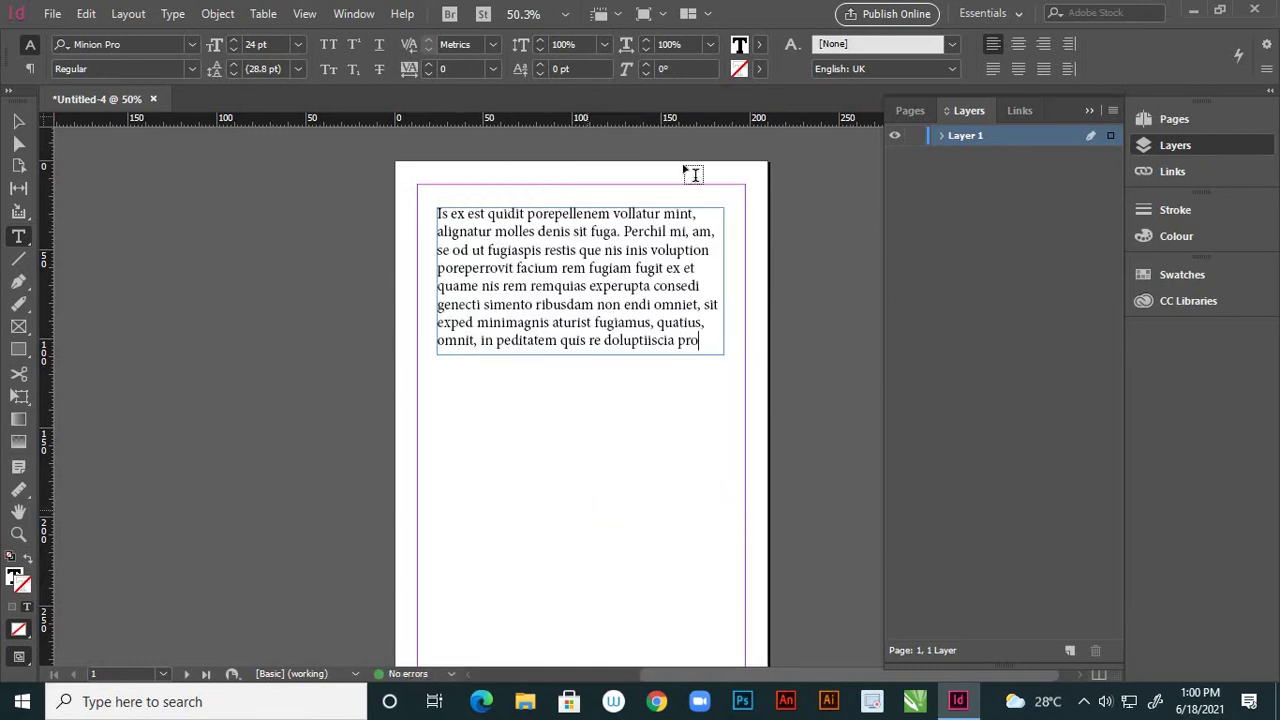
left_click(18, 122)
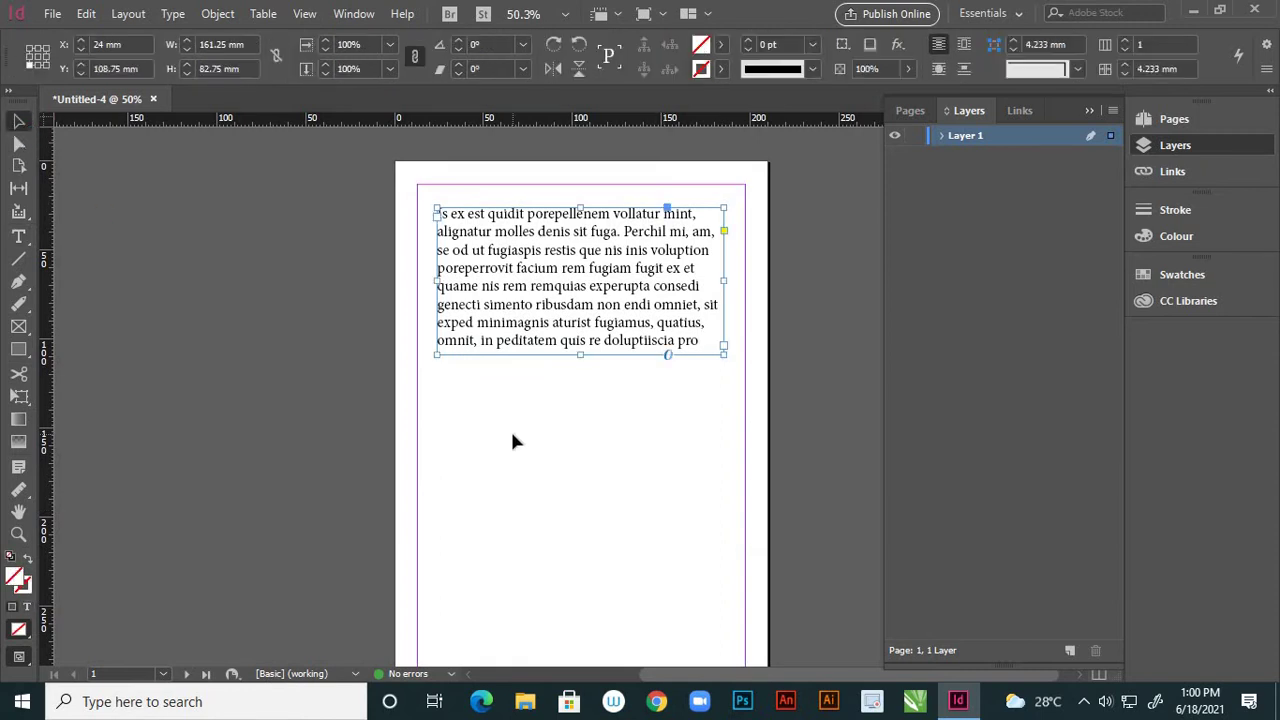
left_click(512, 441)
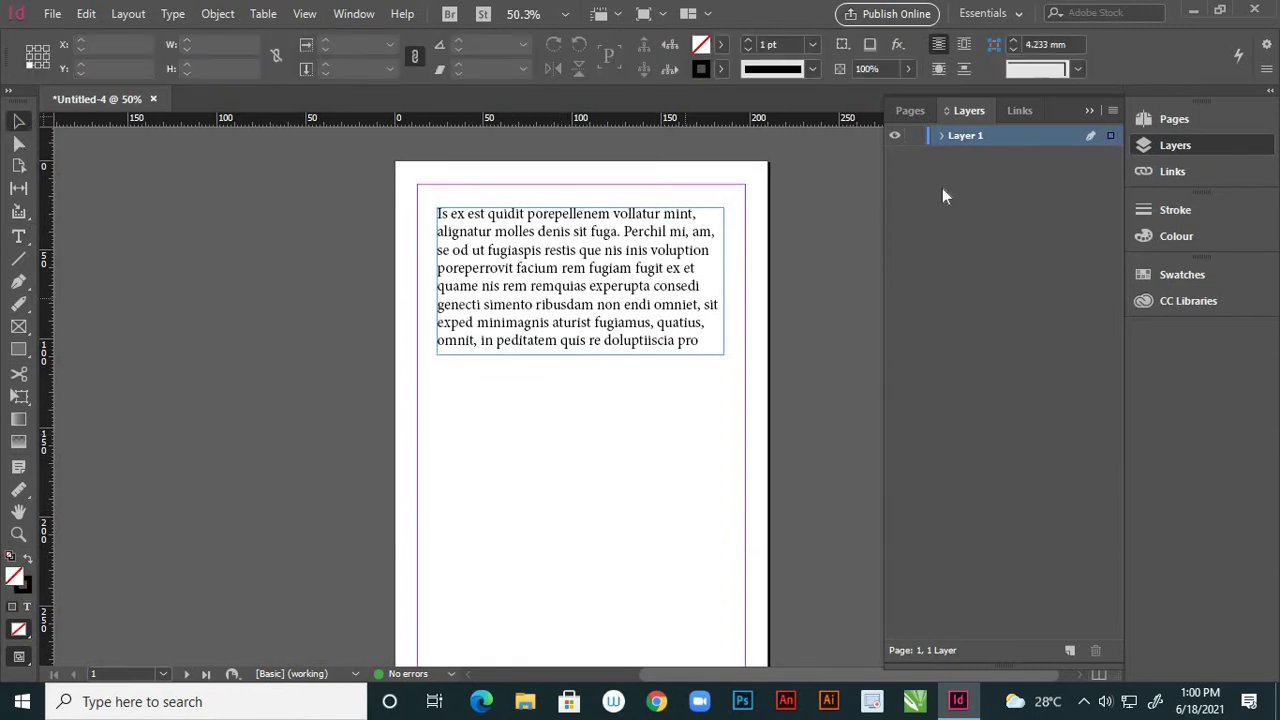
Step: Expand Layer 1 and switch the visibility of its text frame off and back on
left_click(939, 137)
left_click(896, 157)
left_click(896, 157)
left_click(896, 158)
left_click(895, 157)
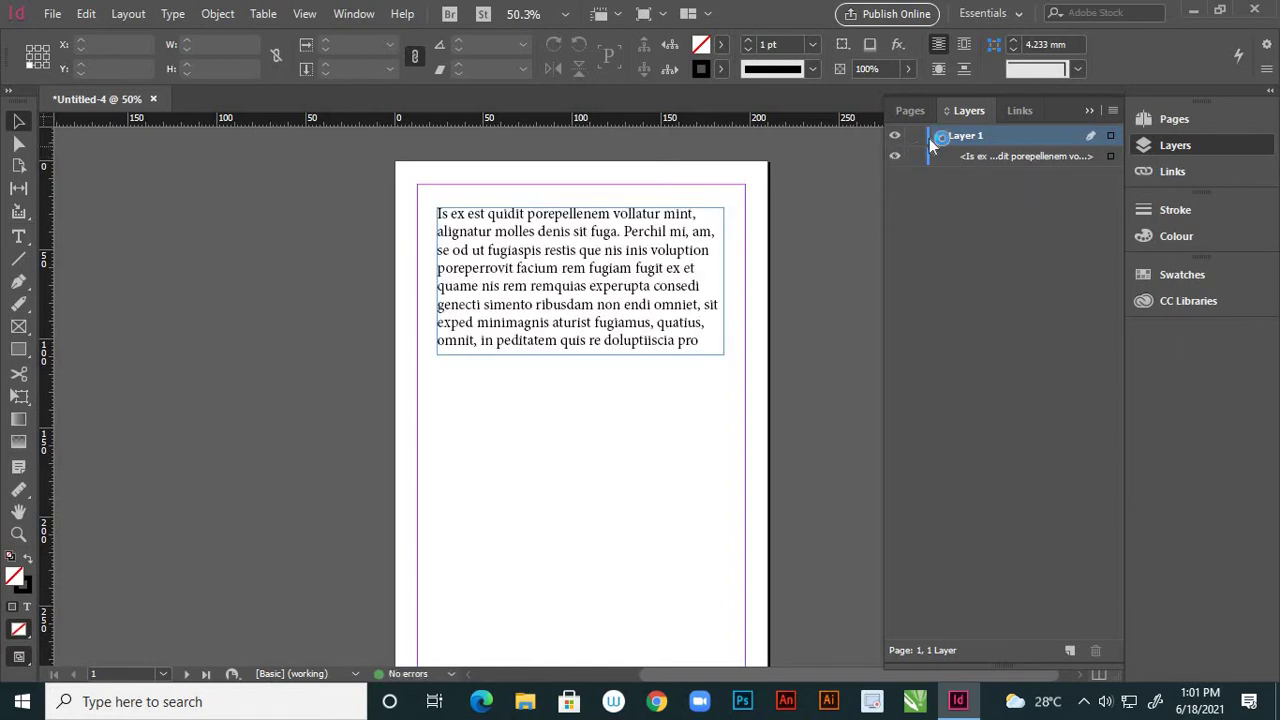
Step: Collapse Layer 1 and hide the entire layer, making it visible again
left_click(940, 137)
left_click(897, 138)
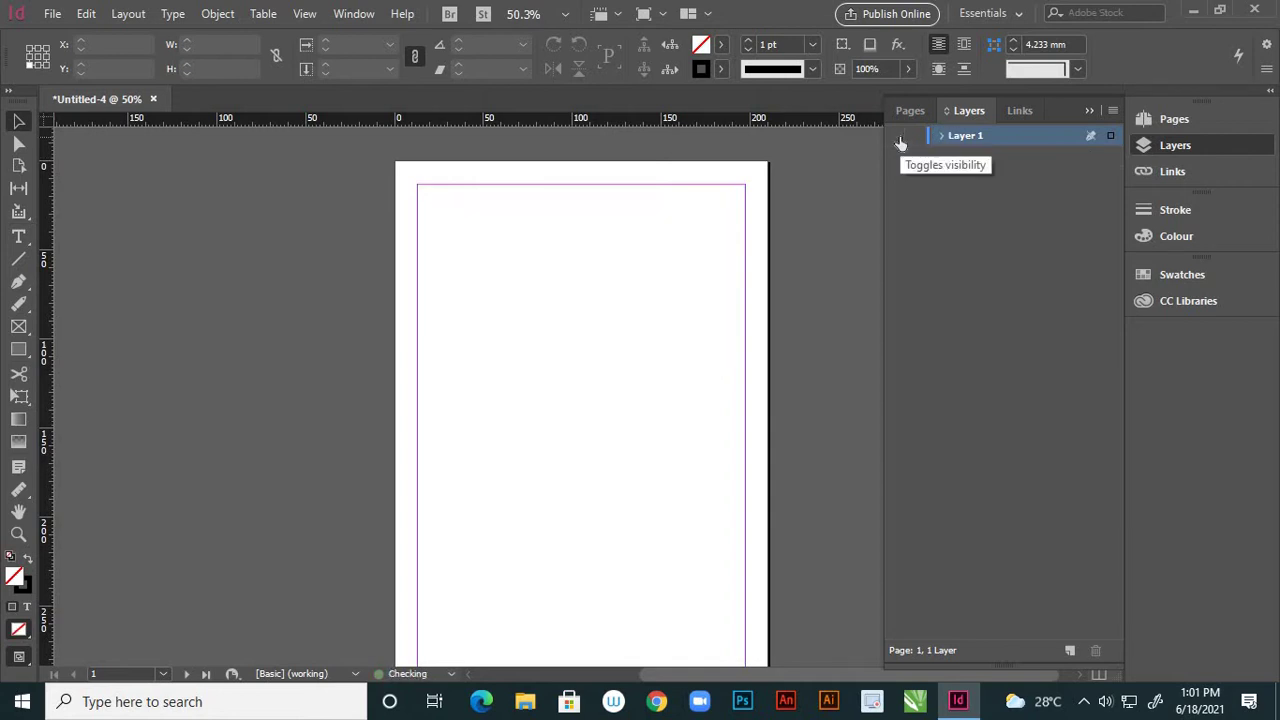
left_click(897, 138)
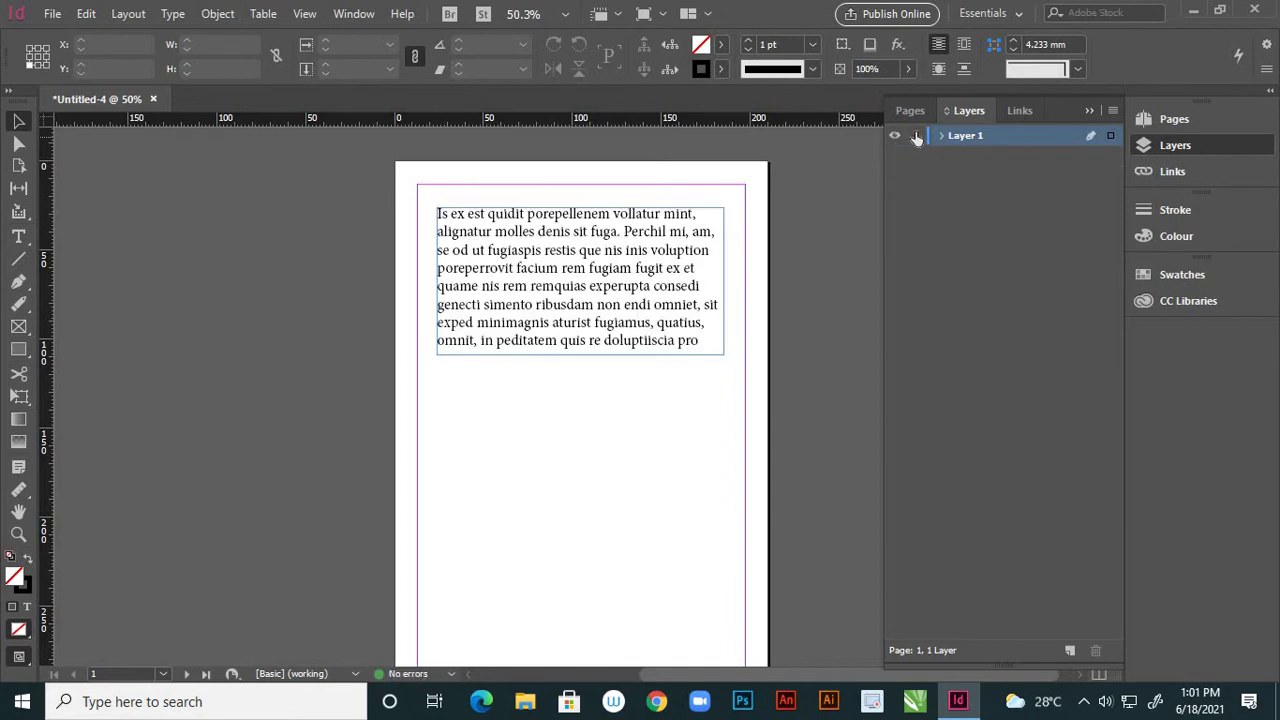
Step: Examine the text frame's entry listed inside Layer 1 and collapse the layer
left_click(941, 137)
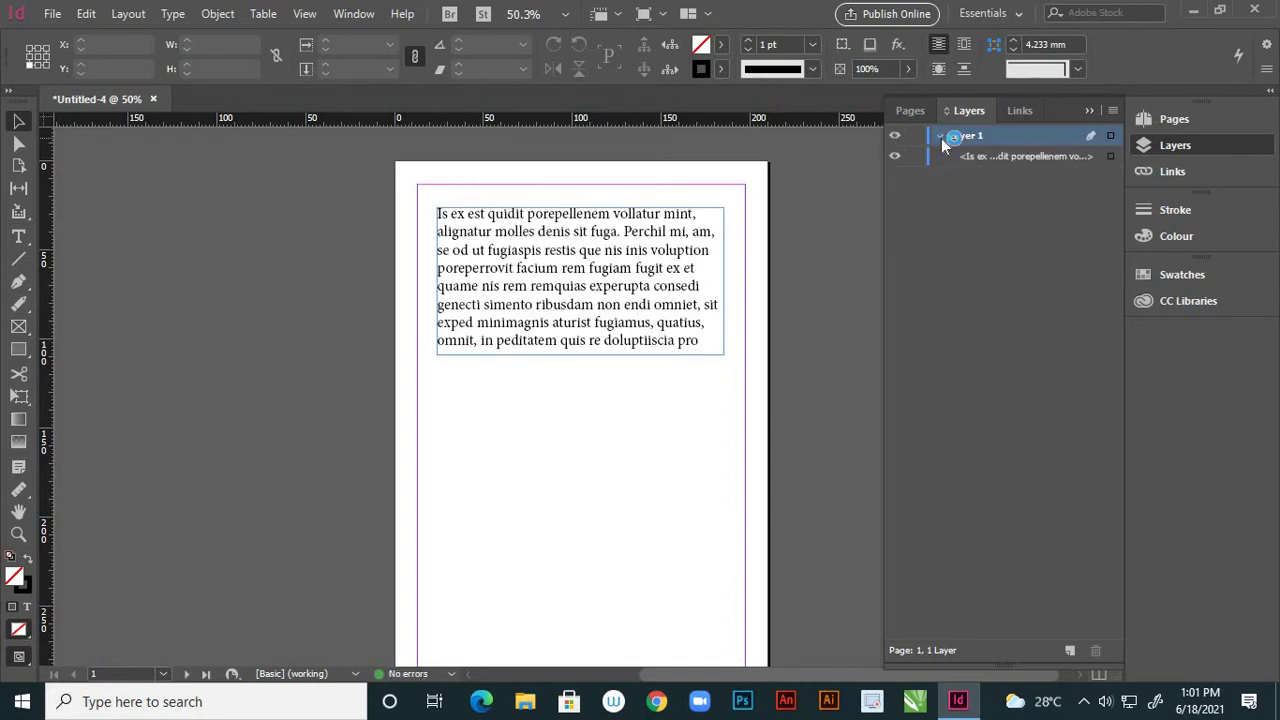
left_click(1007, 160)
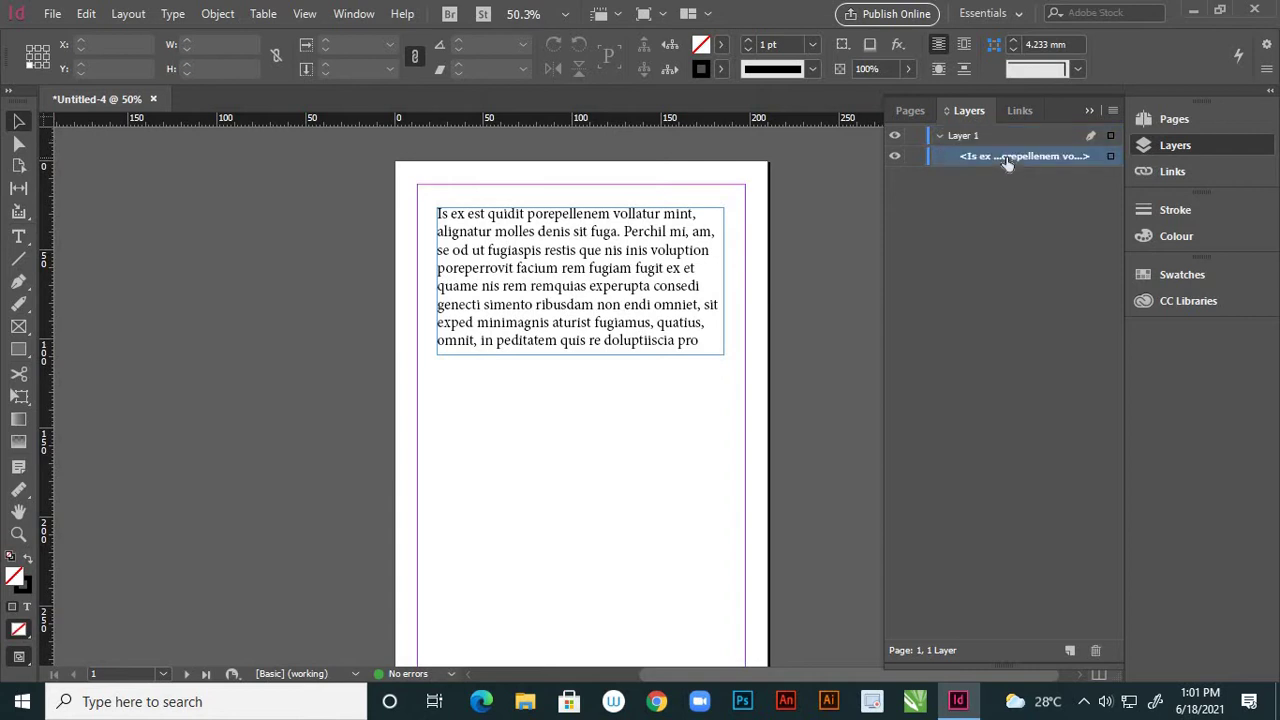
left_click(940, 139)
Step: Rename Layer 1 as "main area" and change its layer colour to Red
double_click(964, 137)
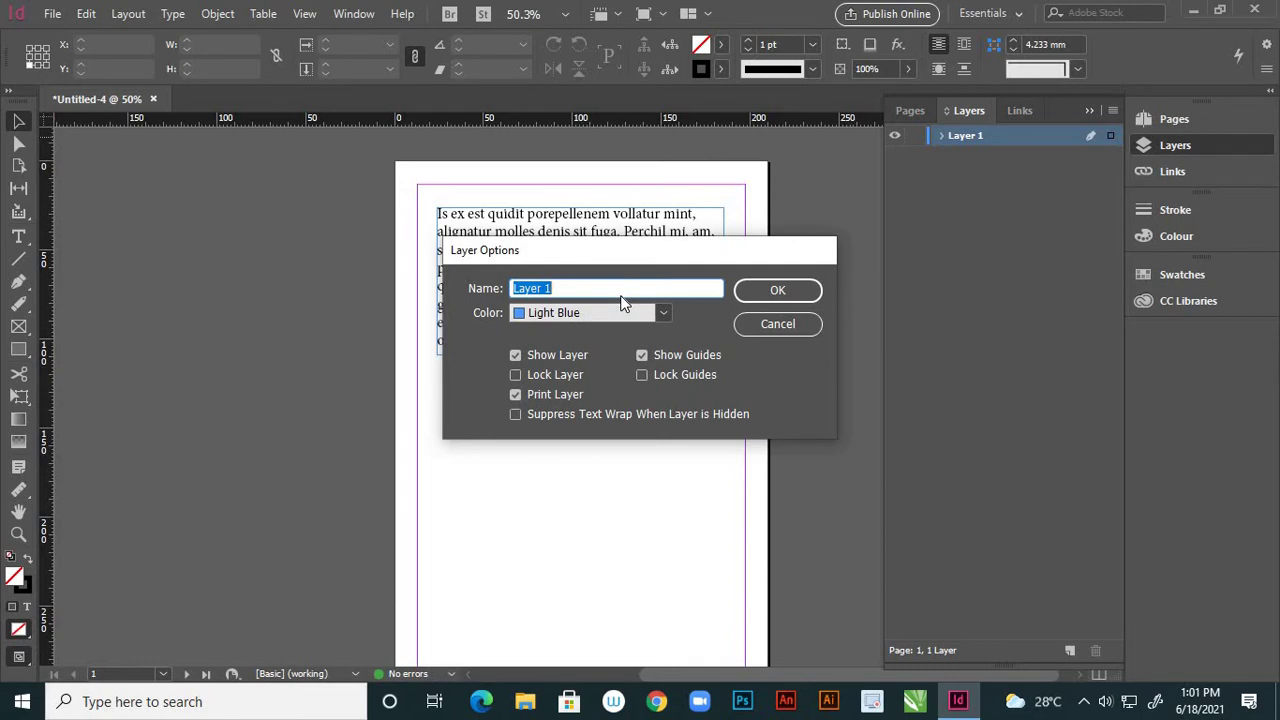
type("head")
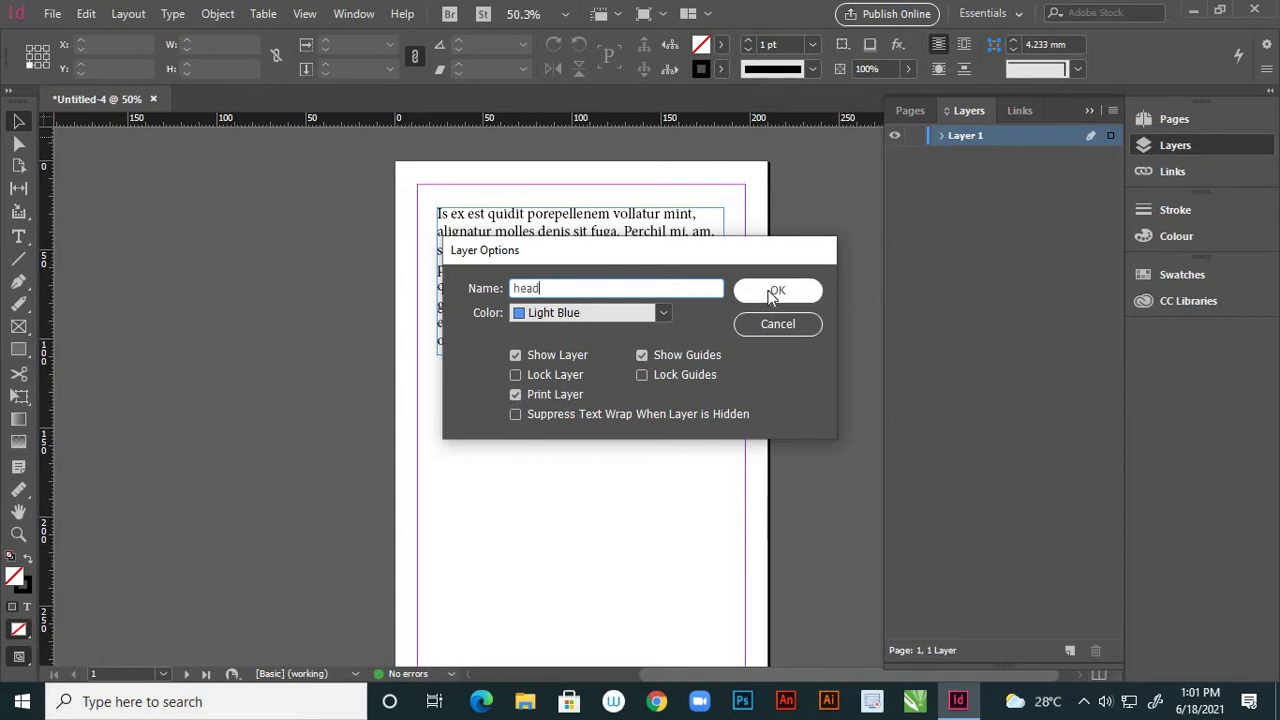
key("BackSpace")
key("BackSpace")
key("BackSpace")
type("main area")
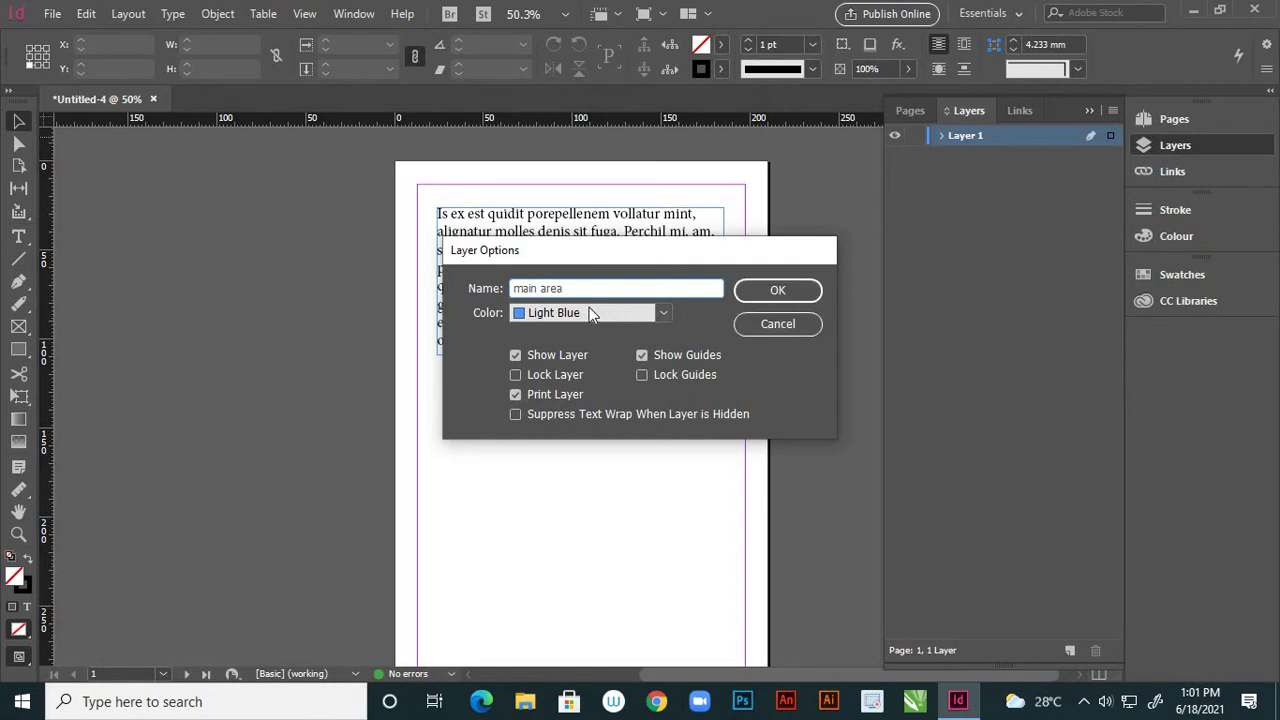
left_click(663, 311)
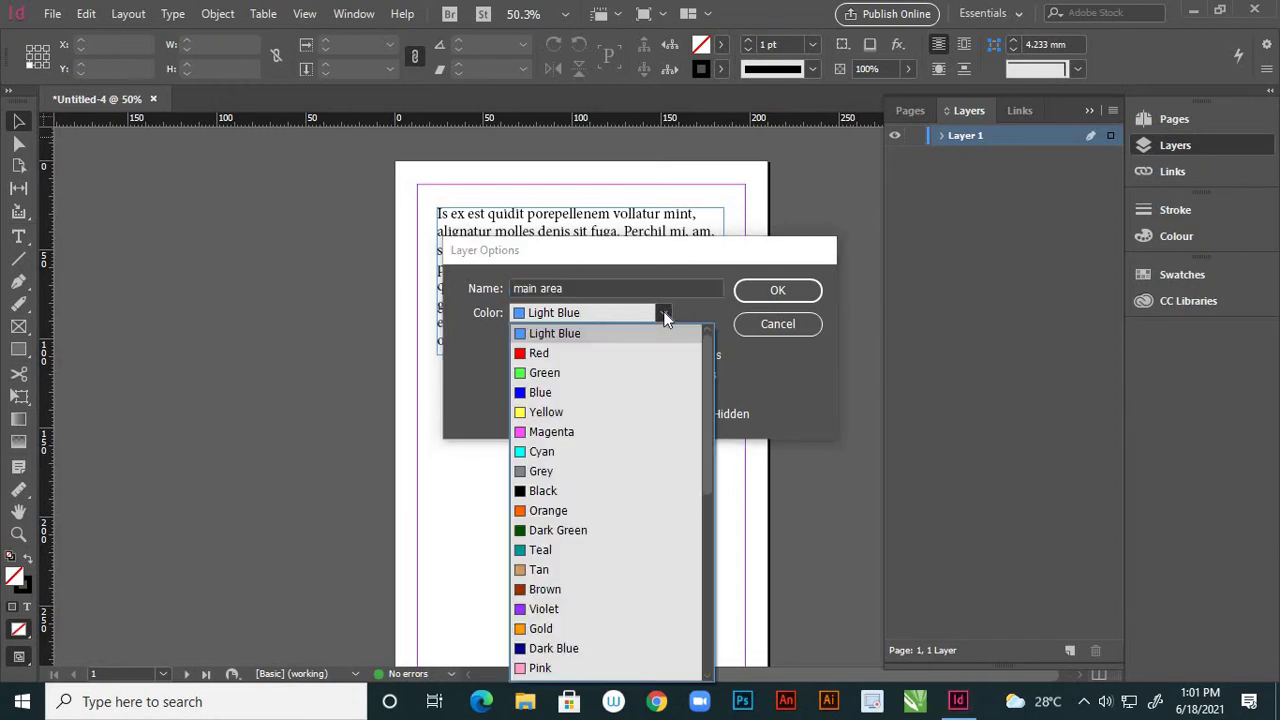
left_click(526, 354)
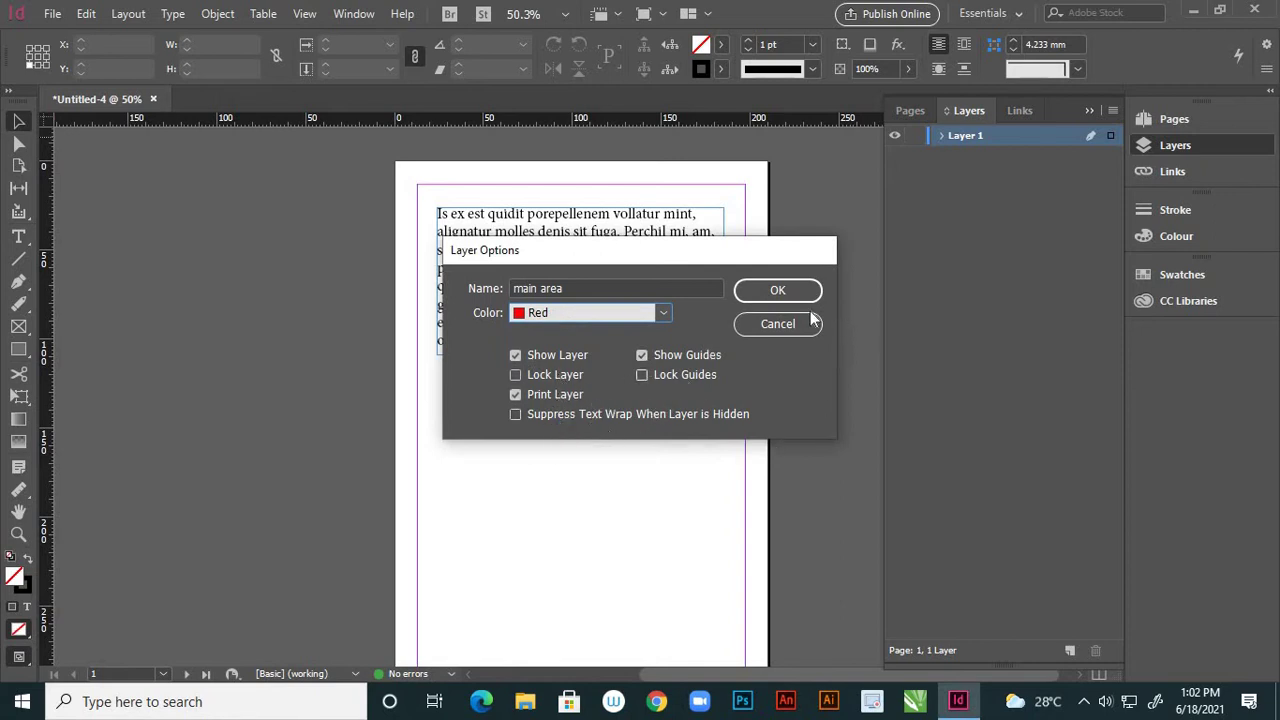
left_click(775, 290)
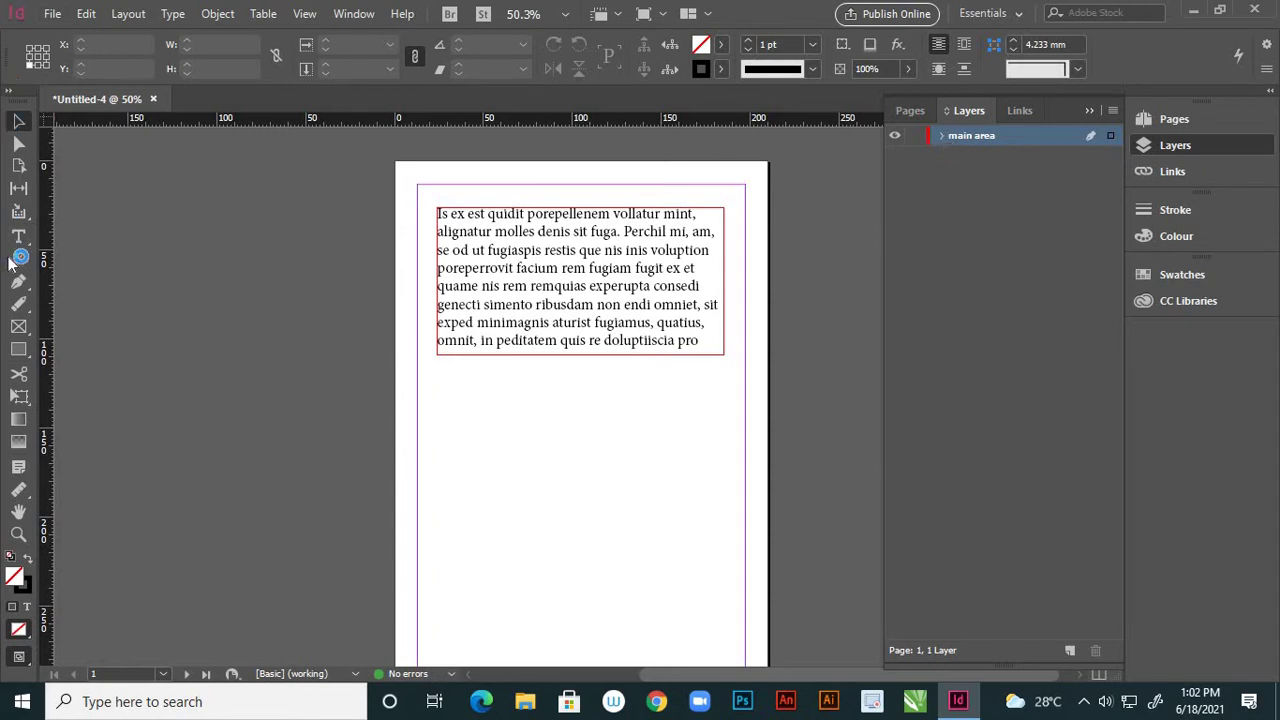
Step: Draw a rectangle about 68 × 51 mm below the text frame, fill it with C=0 M=100 Y=0 K=0, and deselect it
left_click(20, 353)
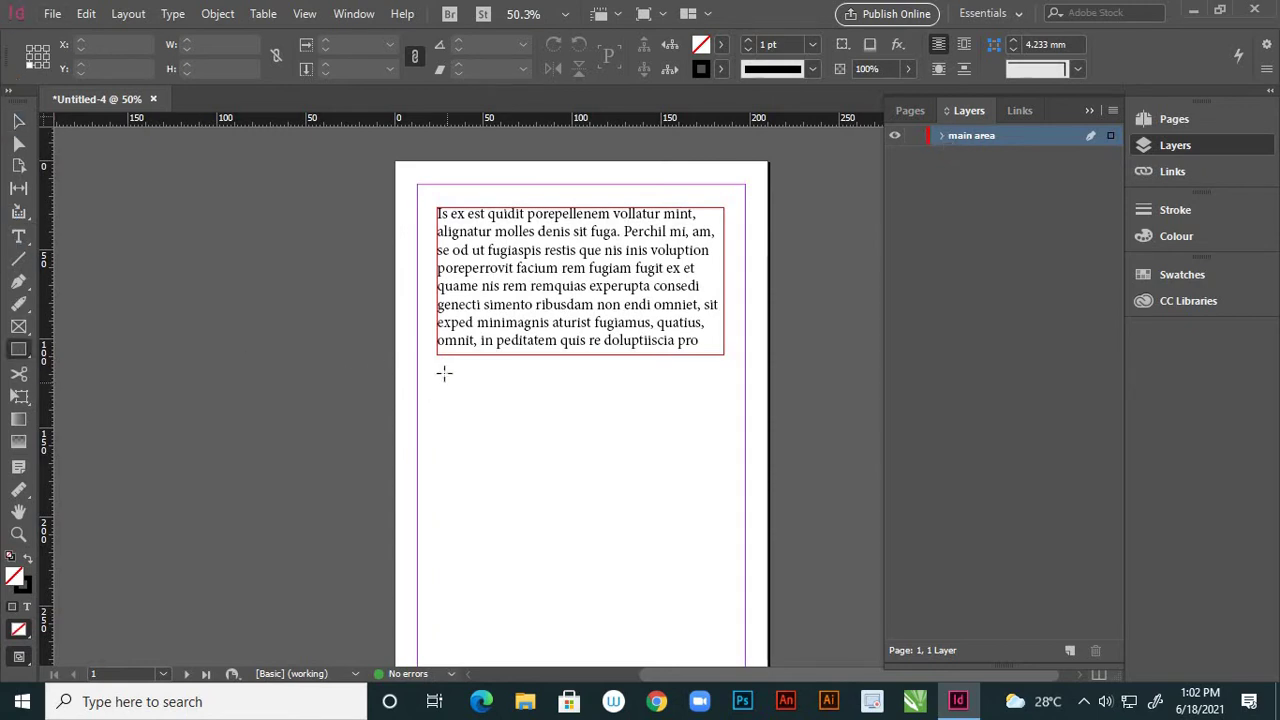
left_click_drag(437, 374, 559, 464)
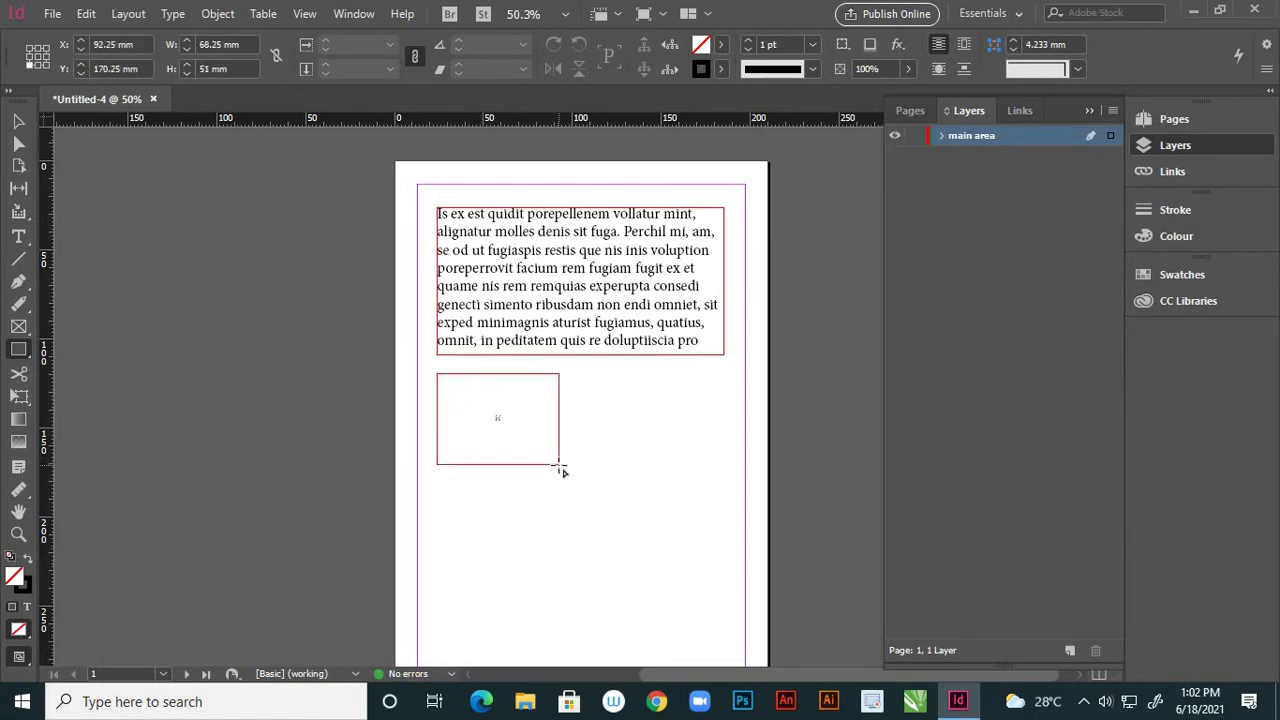
left_click(720, 45)
left_click(528, 206)
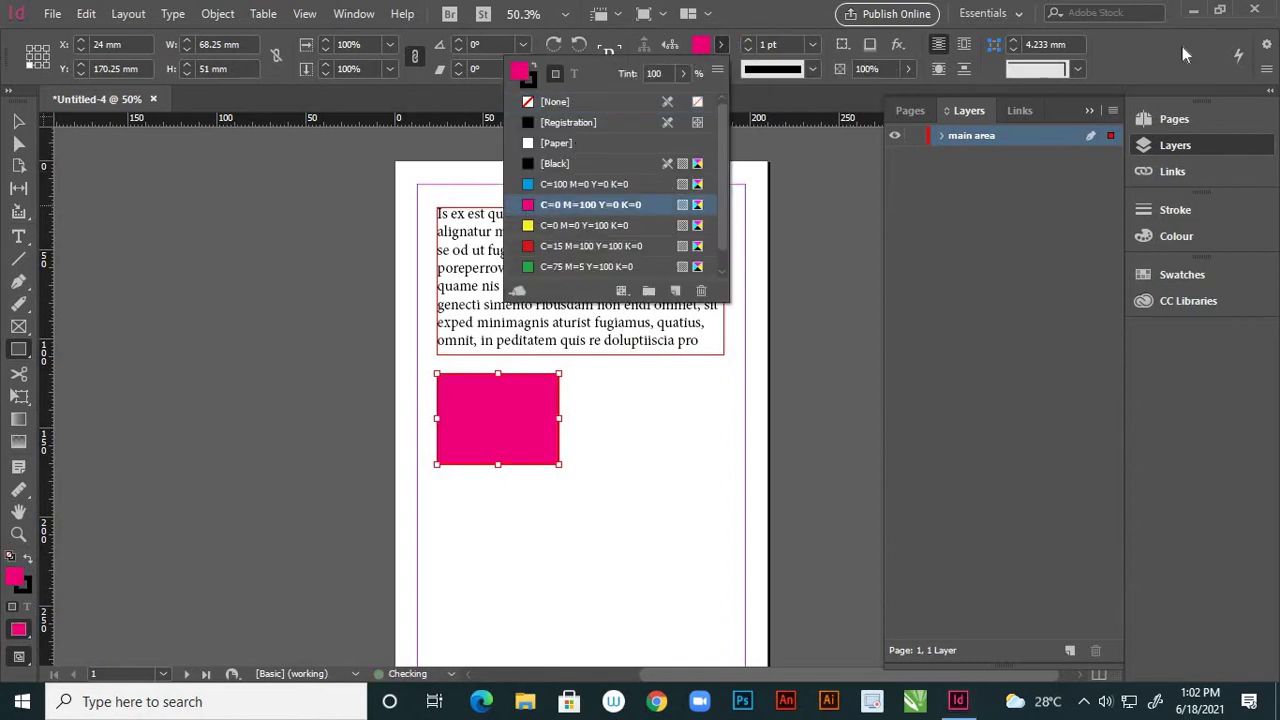
left_click(19, 122)
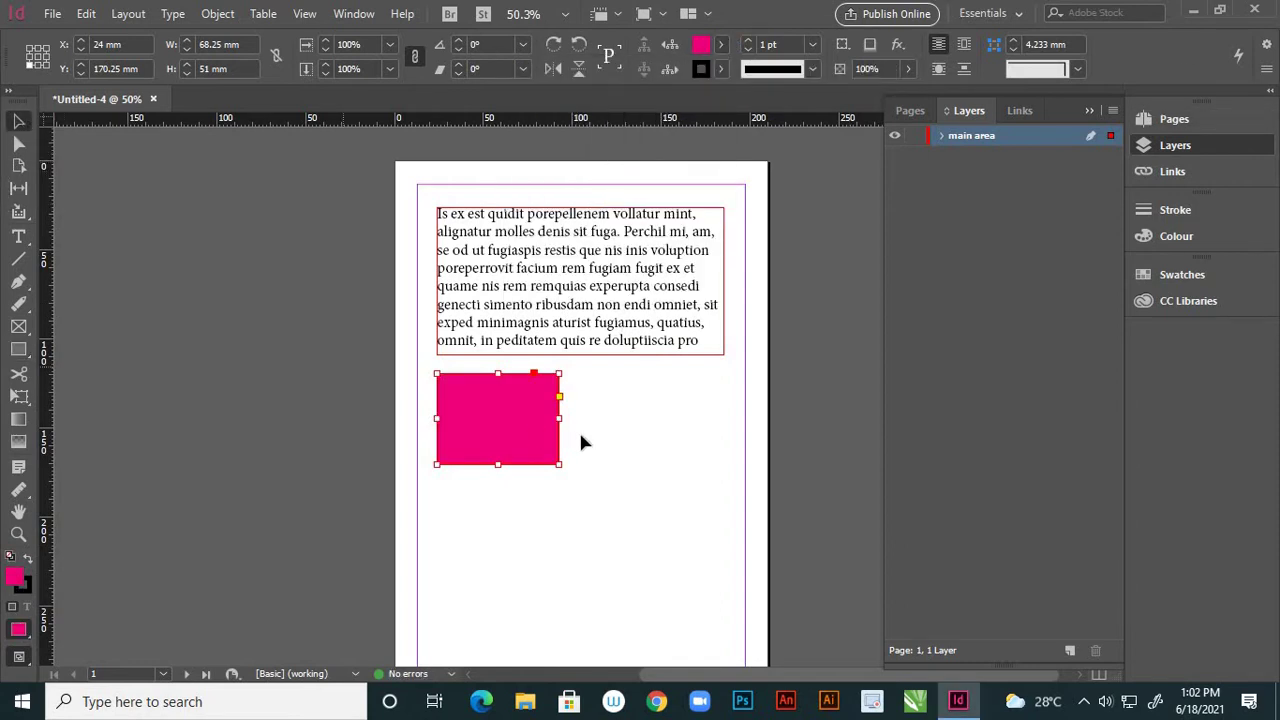
left_click(648, 401)
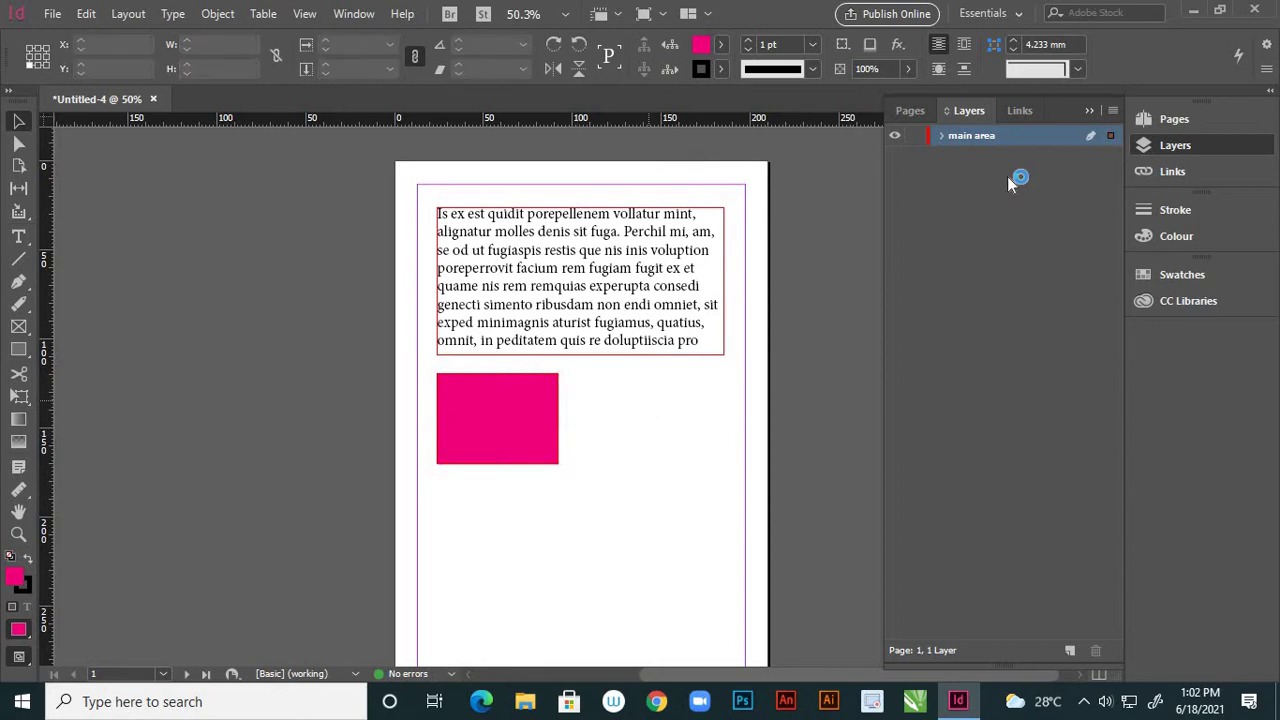
Step: Expand the main area layer and switch the visibility of its text frame and rectangle off and back on
left_click(941, 136)
left_click(896, 177)
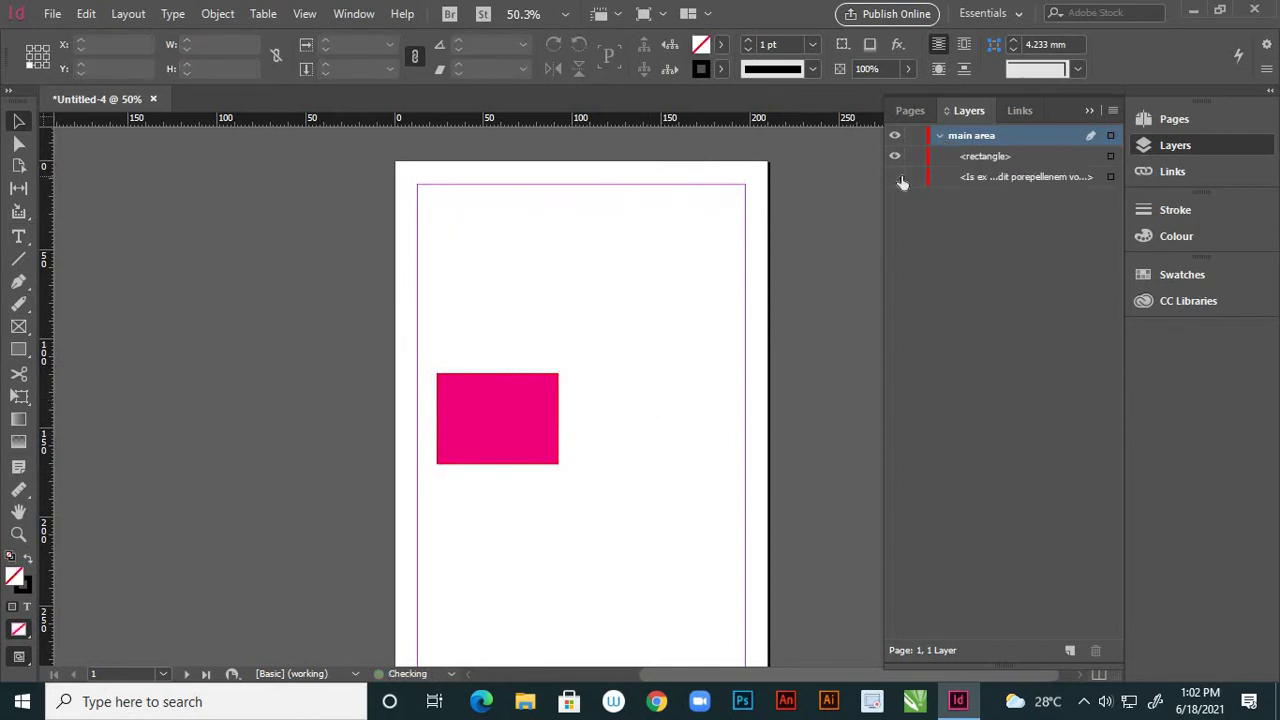
left_click(896, 177)
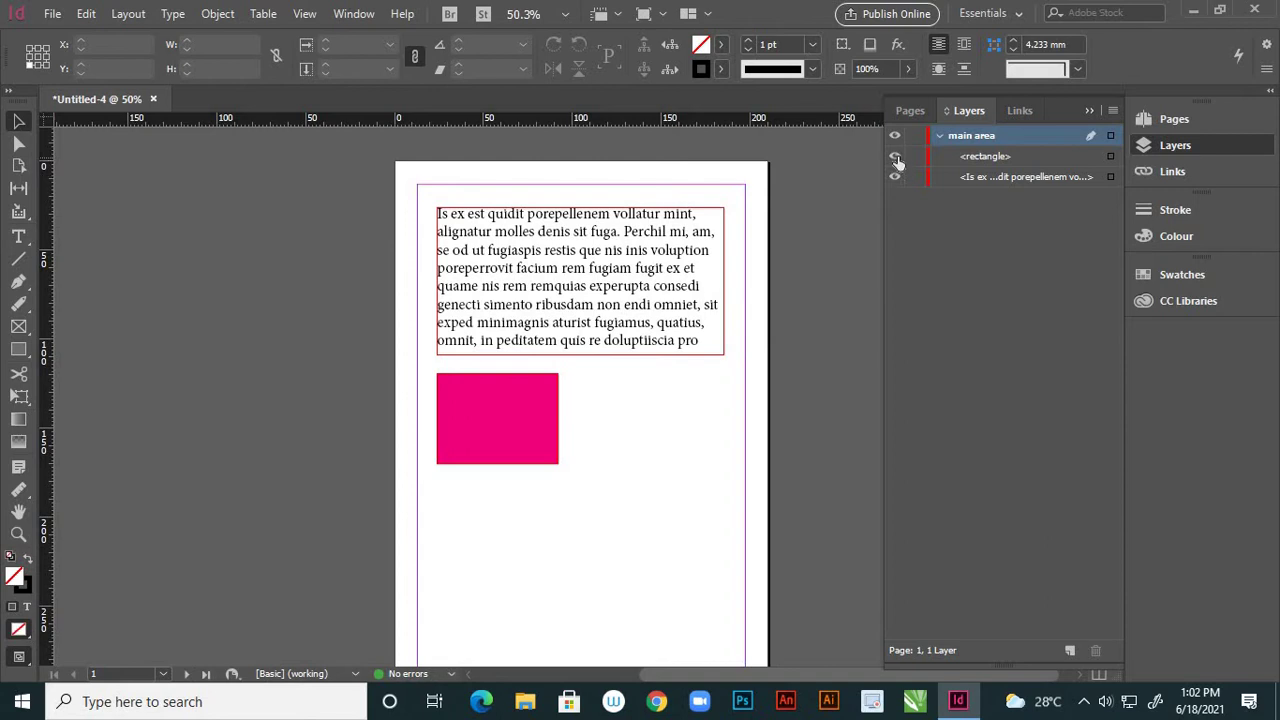
left_click(896, 157)
left_click(896, 157)
left_click(989, 160)
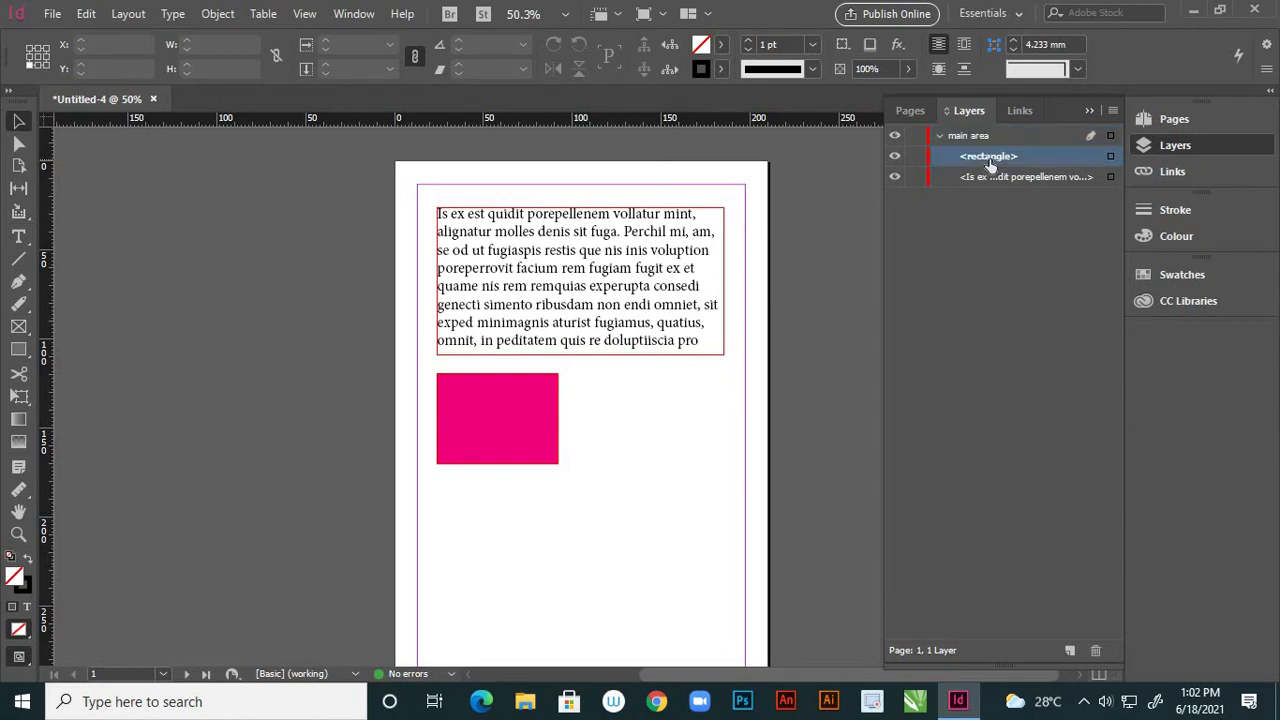
left_click(895, 157)
left_click(895, 157)
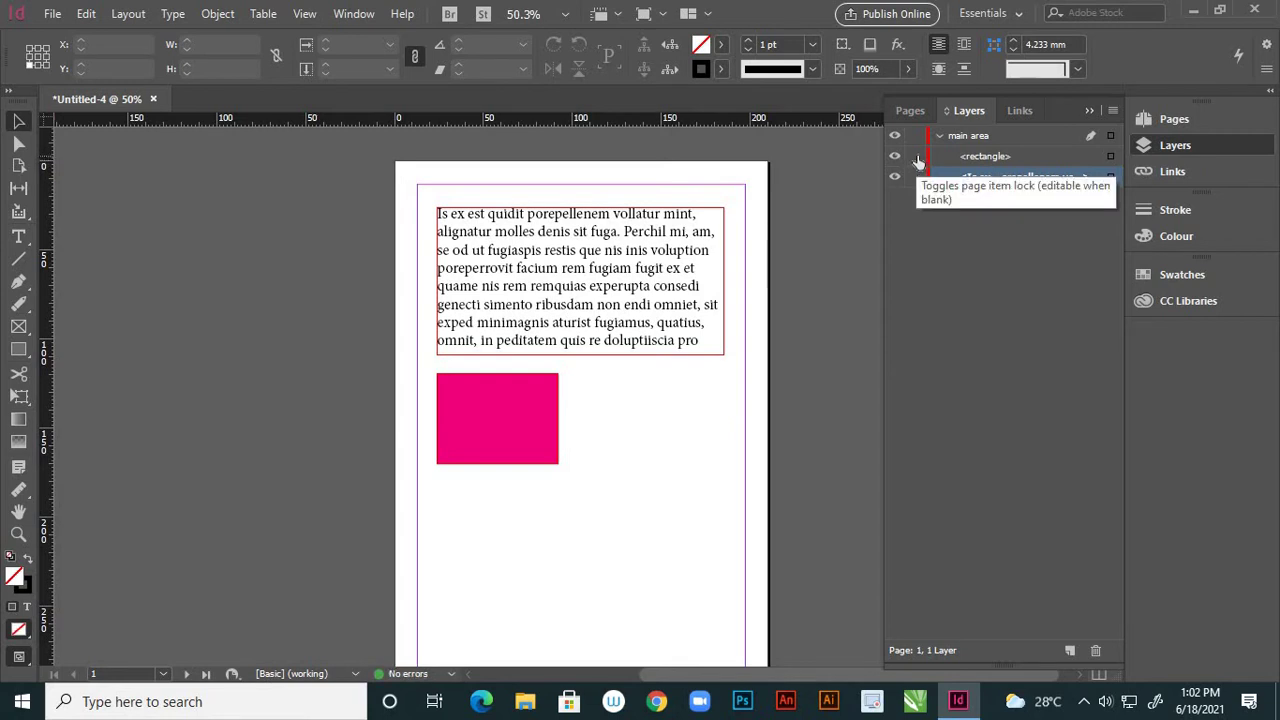
Step: Lock the rectangle through its layer entry, try to select it on the page, and unlock it there
left_click(915, 157)
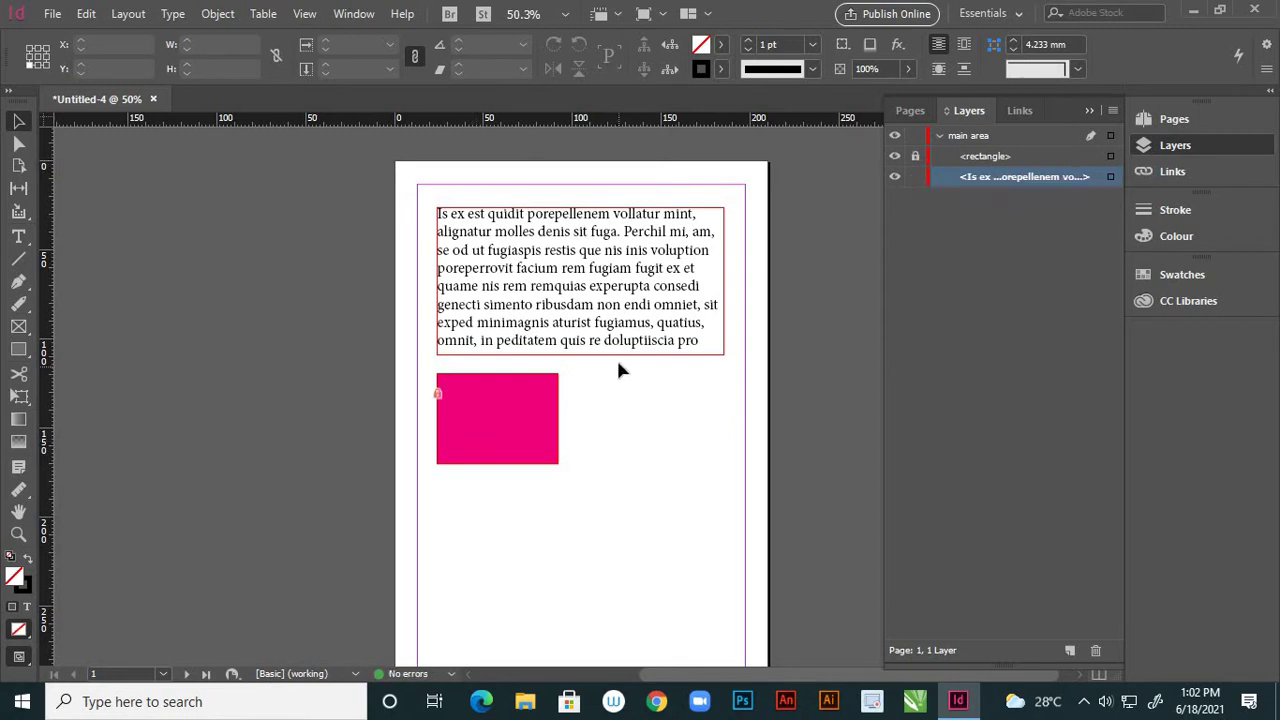
left_click_drag(618, 370, 500, 440)
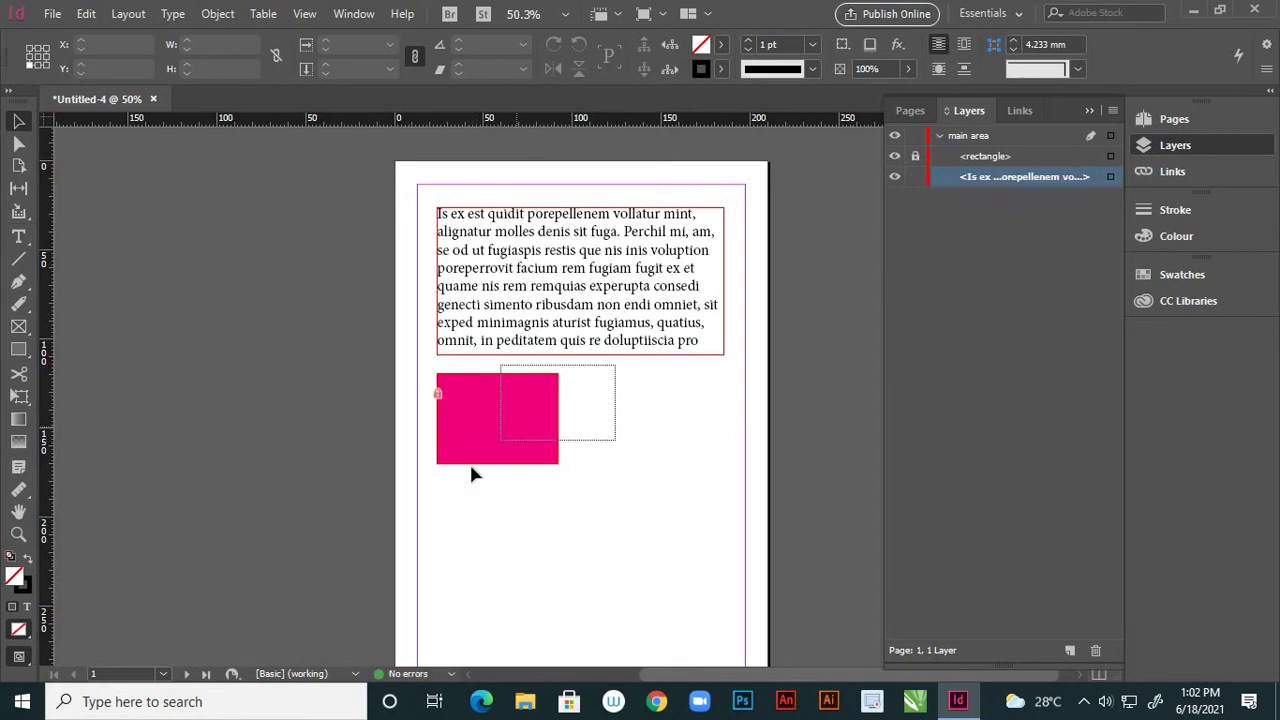
left_click(439, 395)
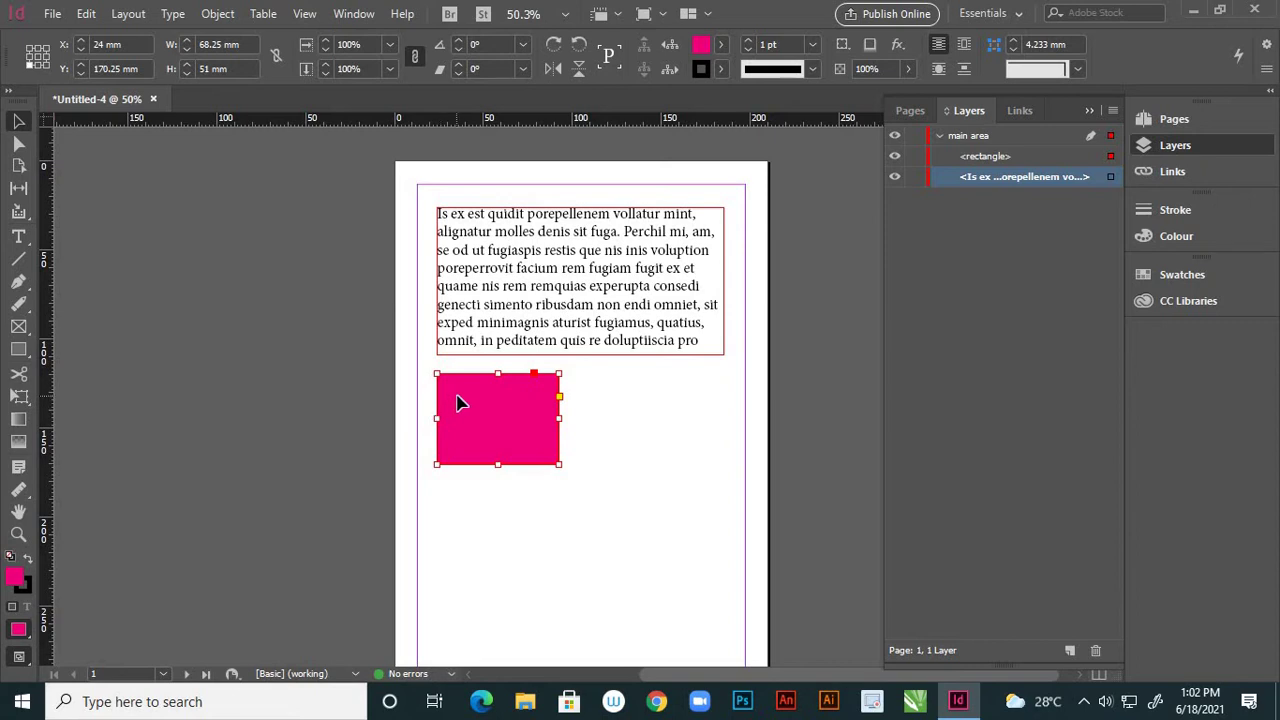
Step: Lock and unlock the rectangle directly on the page, and do the same through its layer entry
right_click(459, 403)
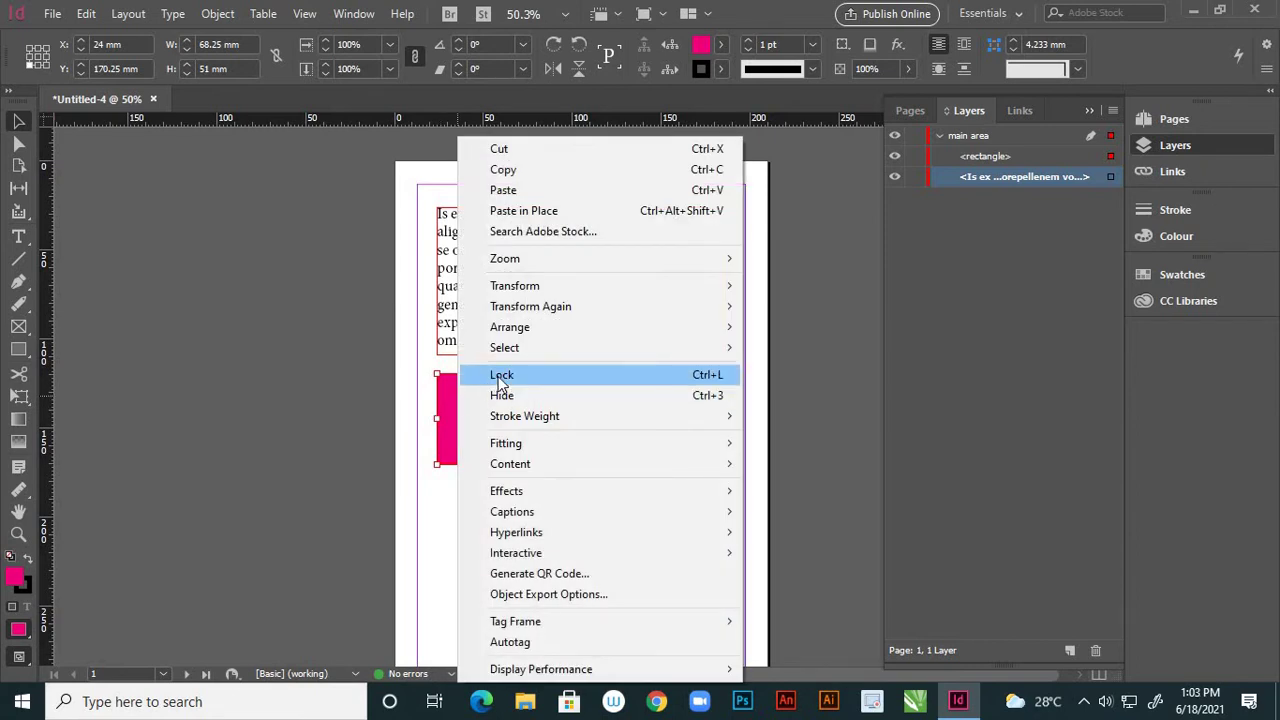
left_click(501, 376)
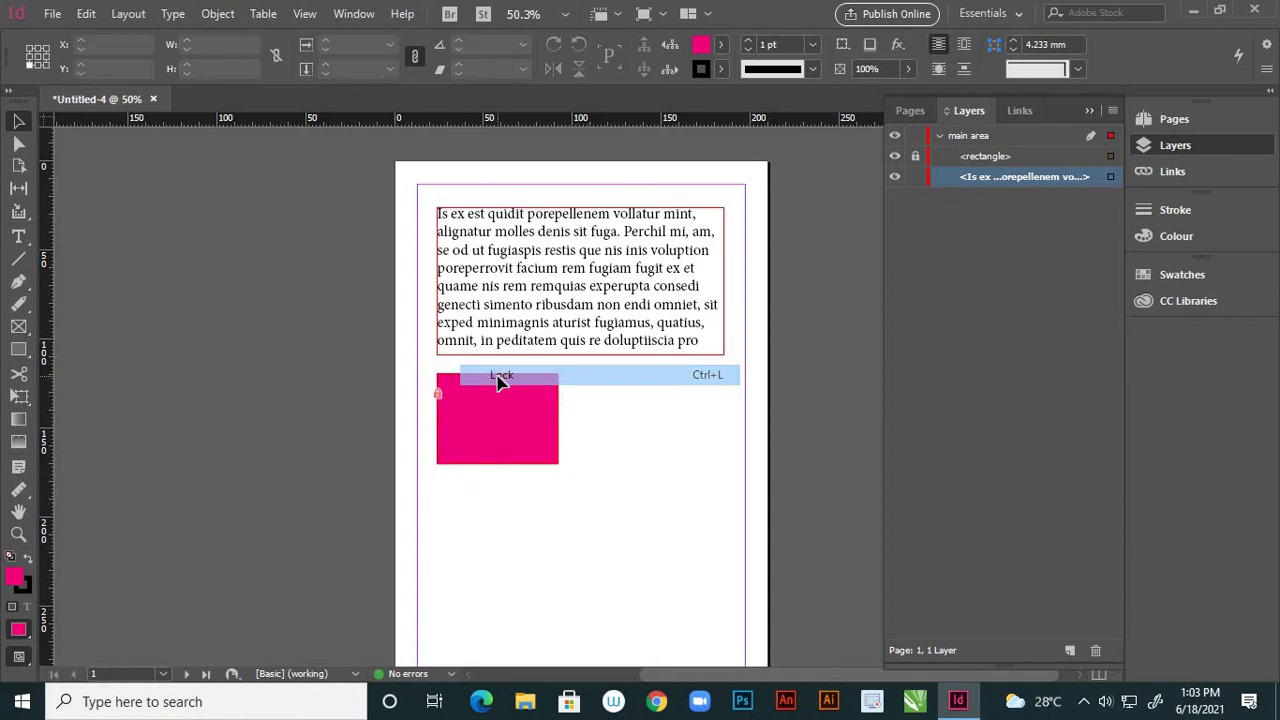
left_click(439, 396)
left_click(913, 158)
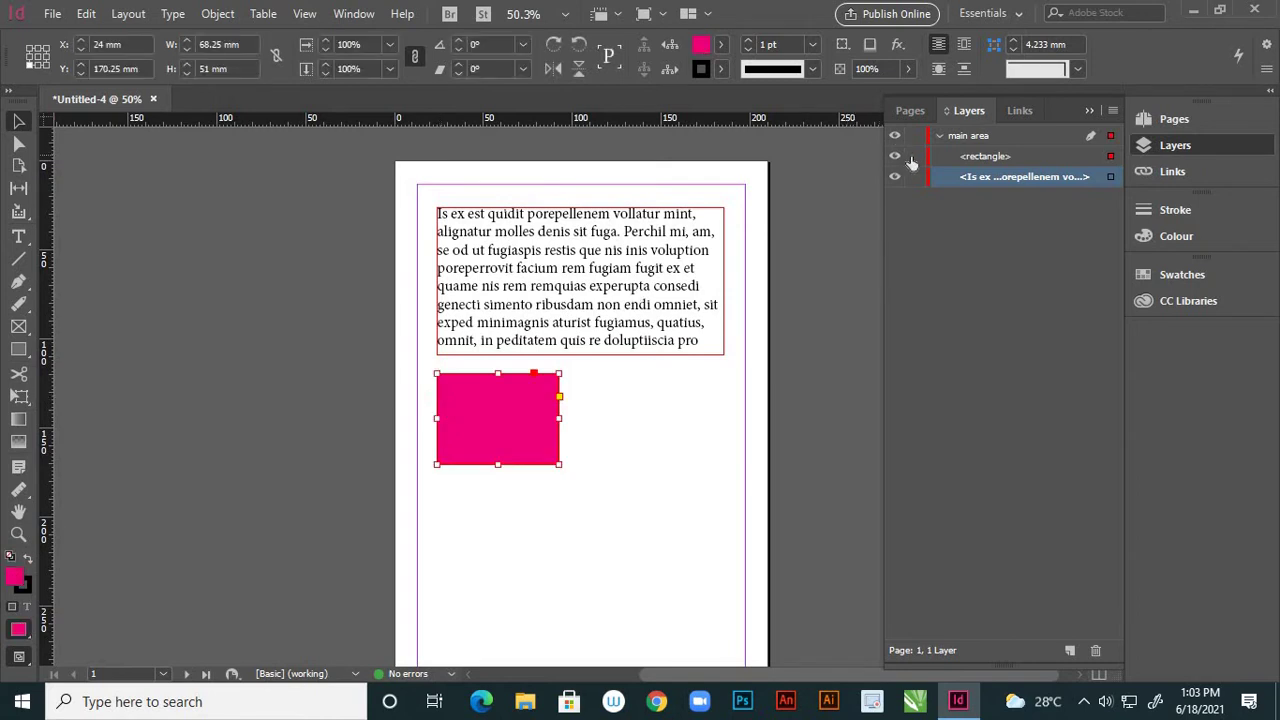
left_click(913, 158)
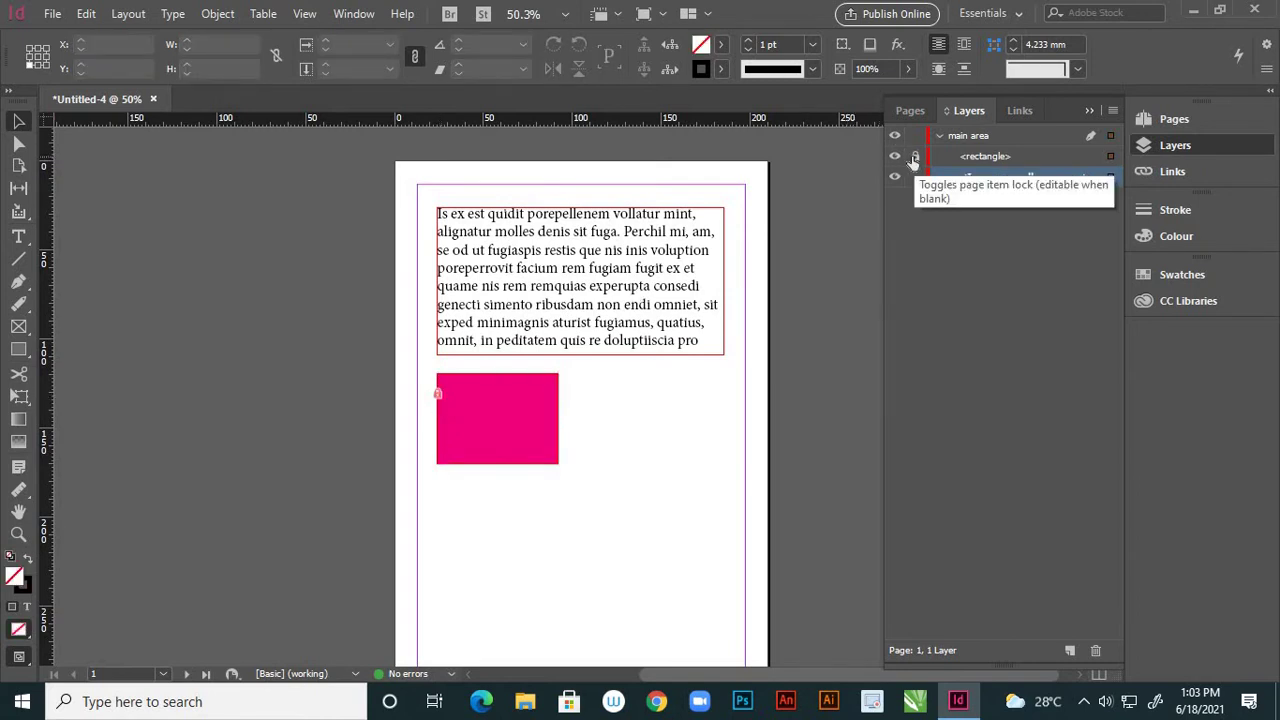
left_click(914, 160)
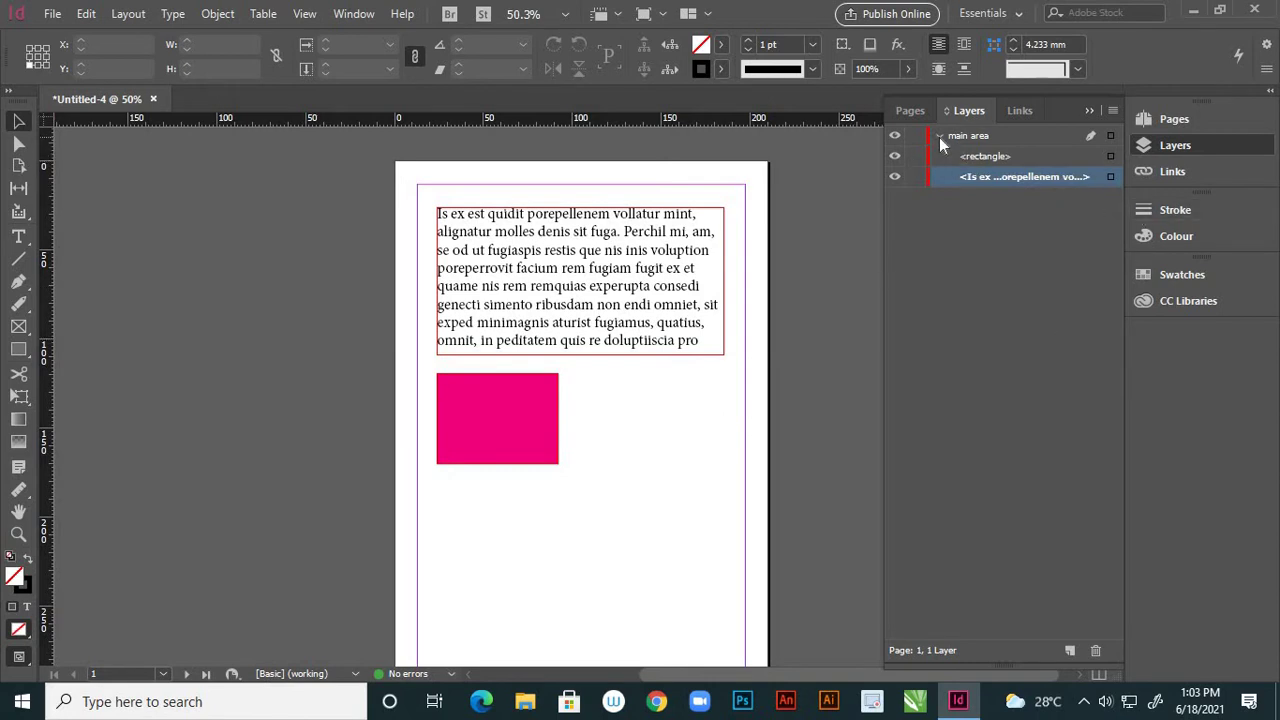
Step: Select the text frame and then the rectangle through their layer entries, and move the rectangle right to about X 117 mm, Y 167 mm
left_click(1109, 177)
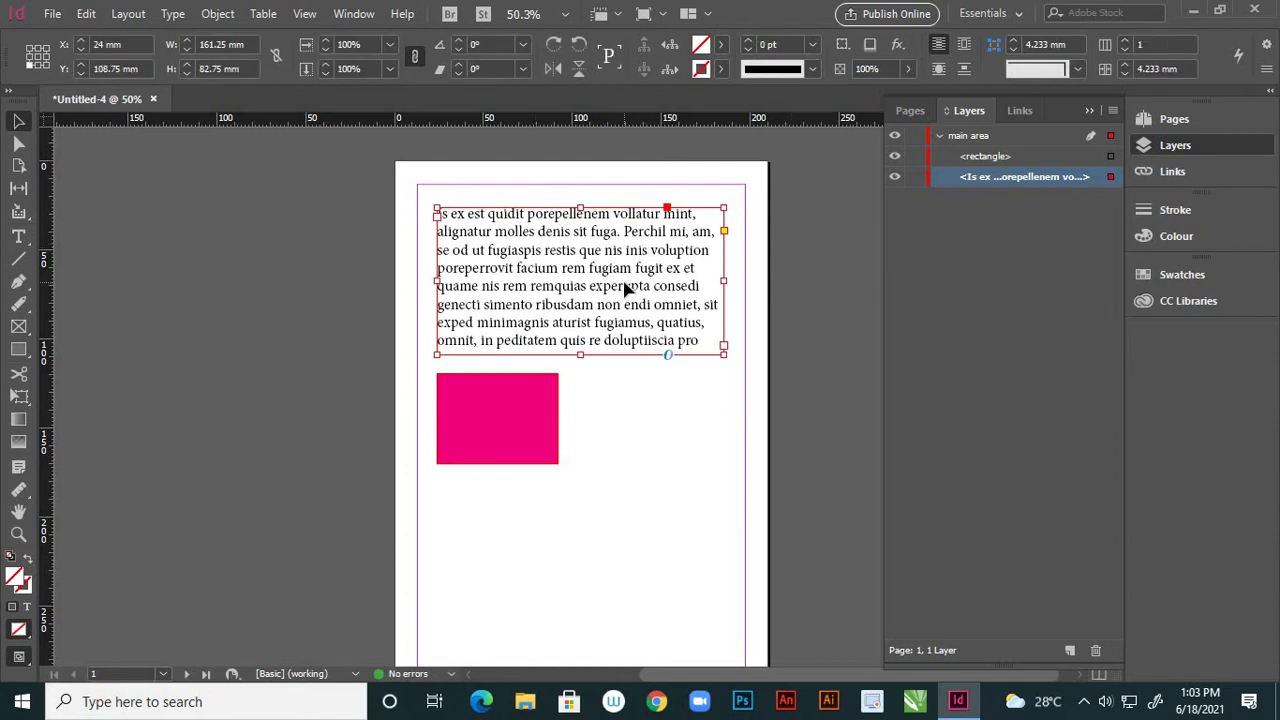
left_click(1111, 160)
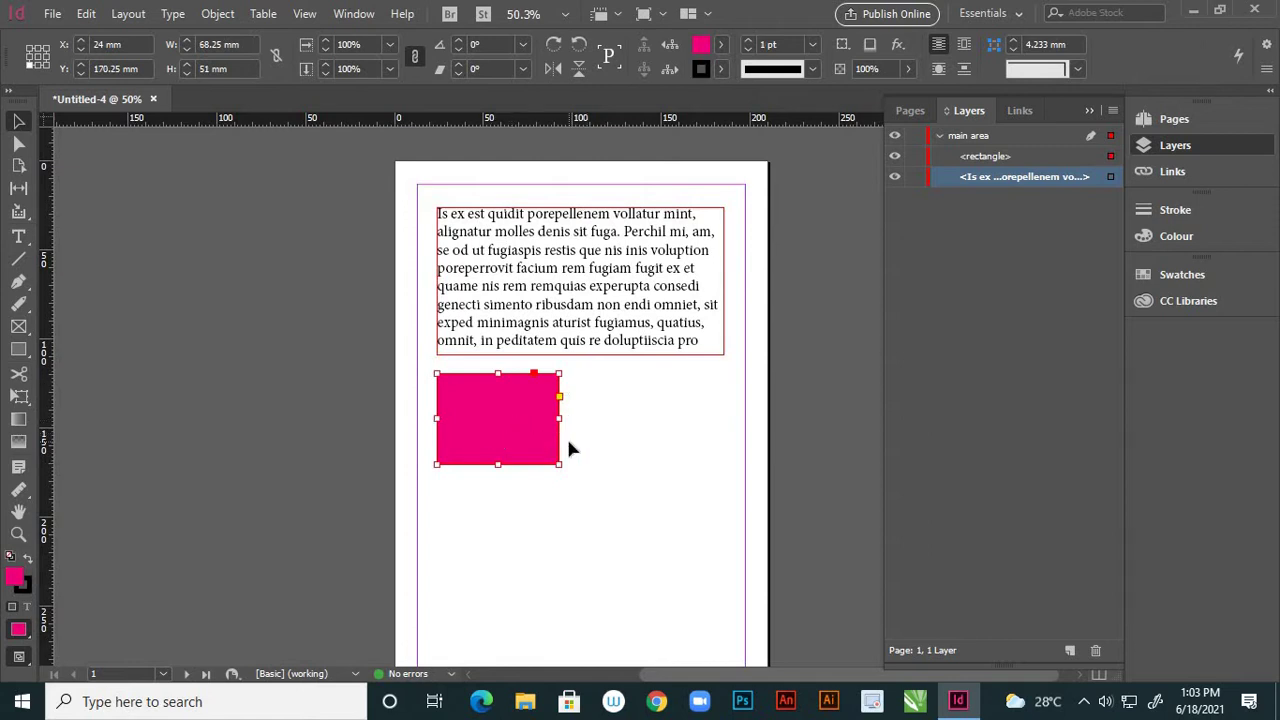
left_click_drag(508, 421, 670, 416)
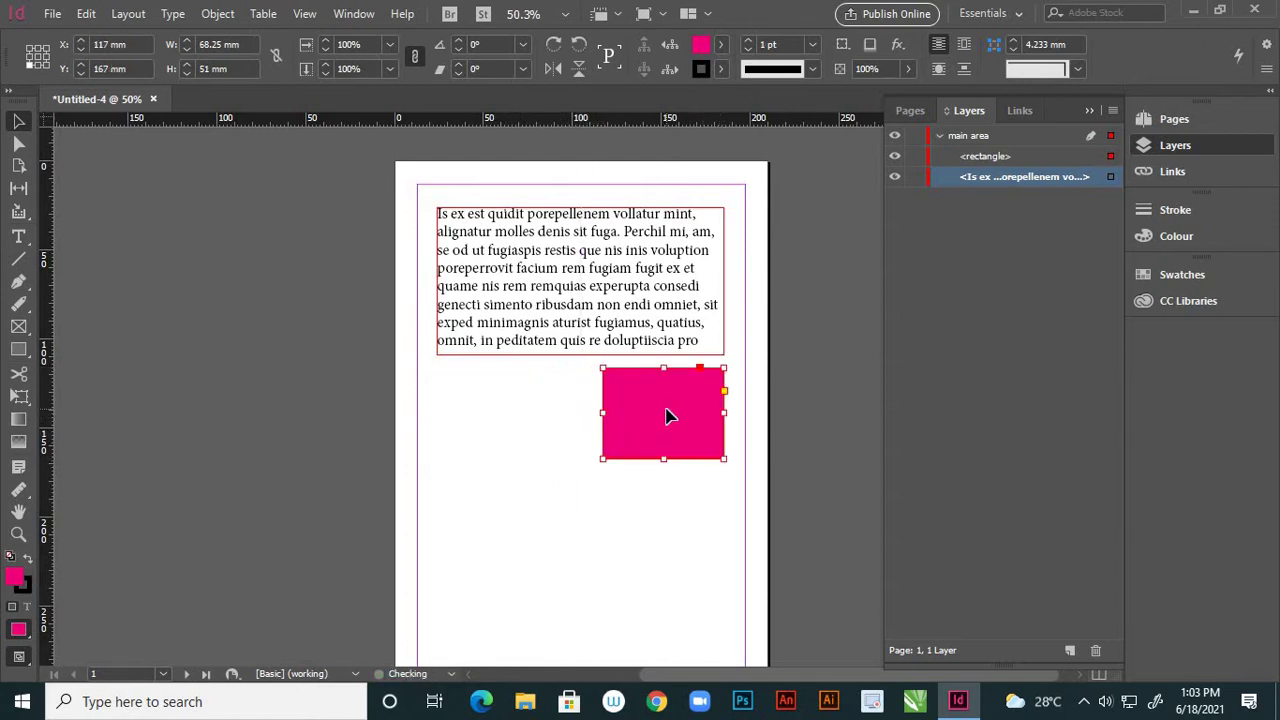
left_click(994, 310)
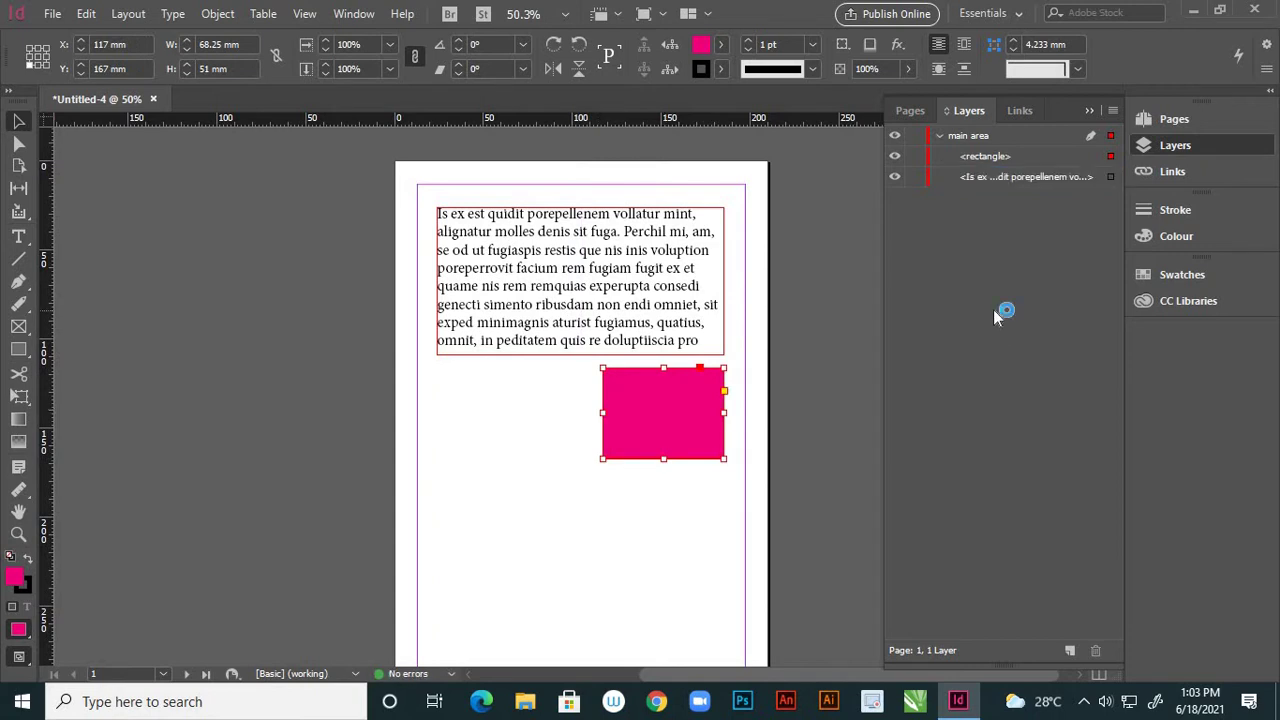
Step: Make the main area layer active, select everything on it, collapse the layer and clear the selection
left_click(1090, 138)
left_click(1090, 138)
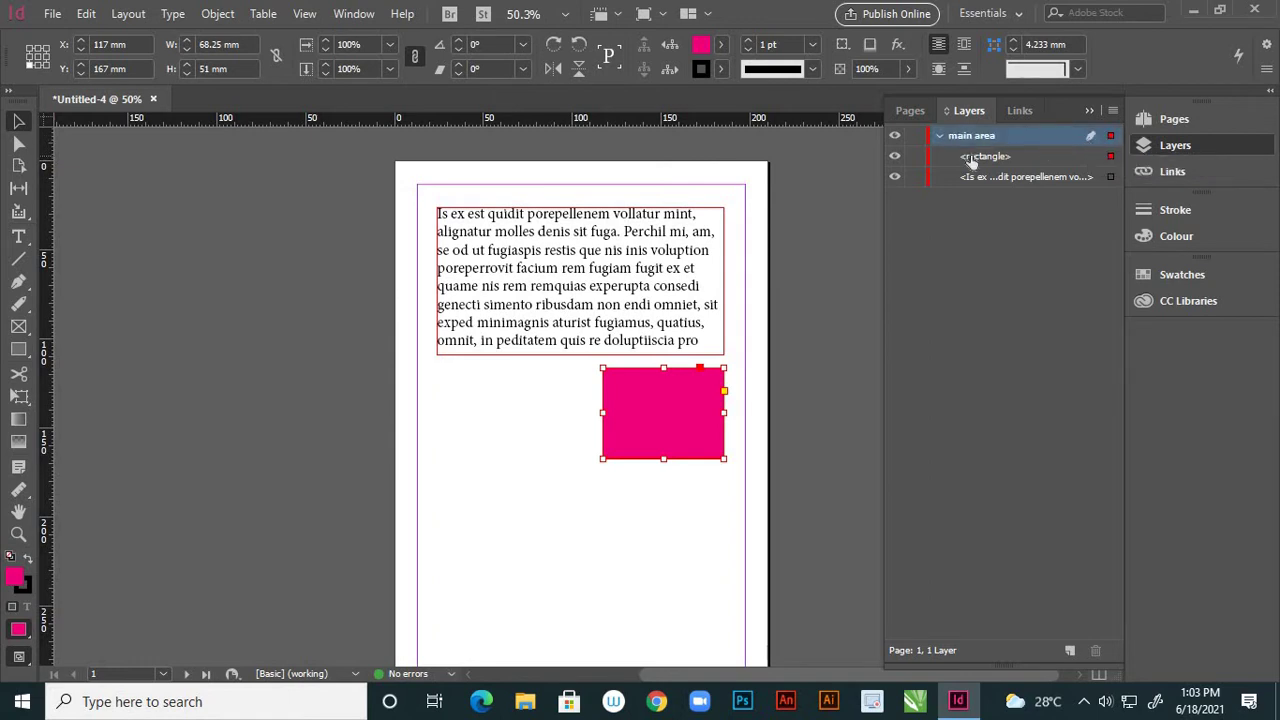
left_click(1111, 138)
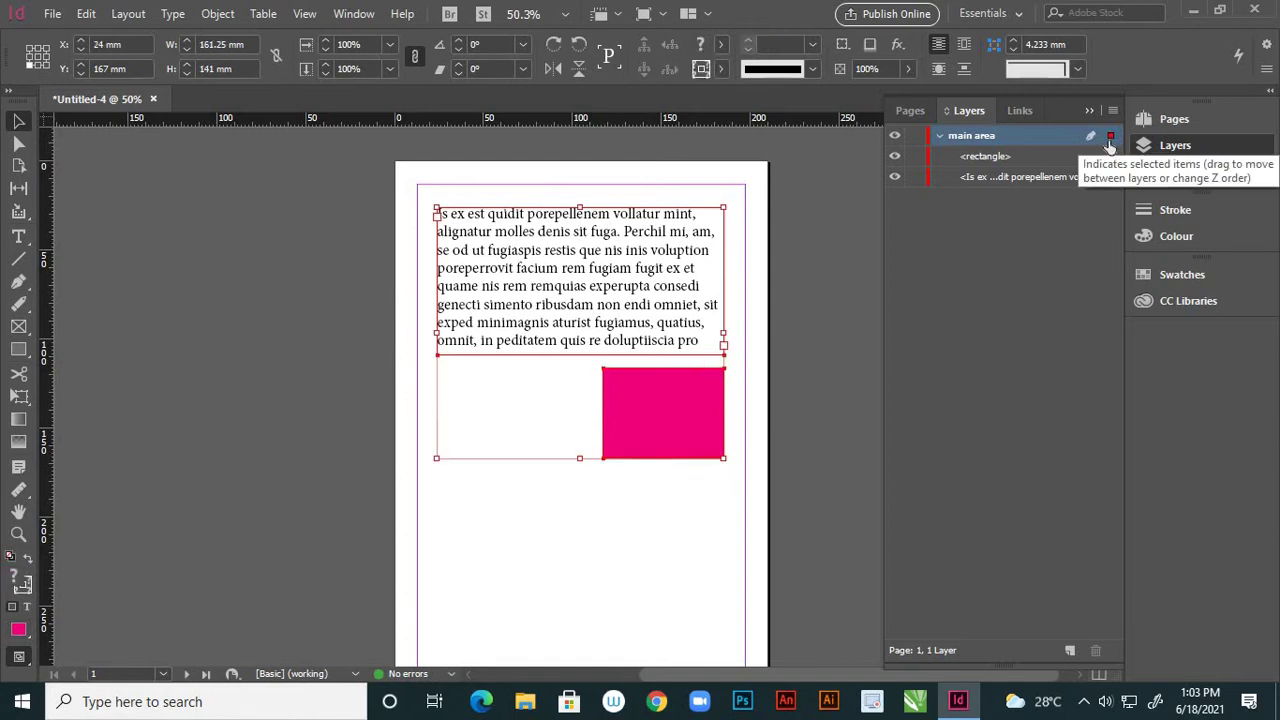
left_click(940, 135)
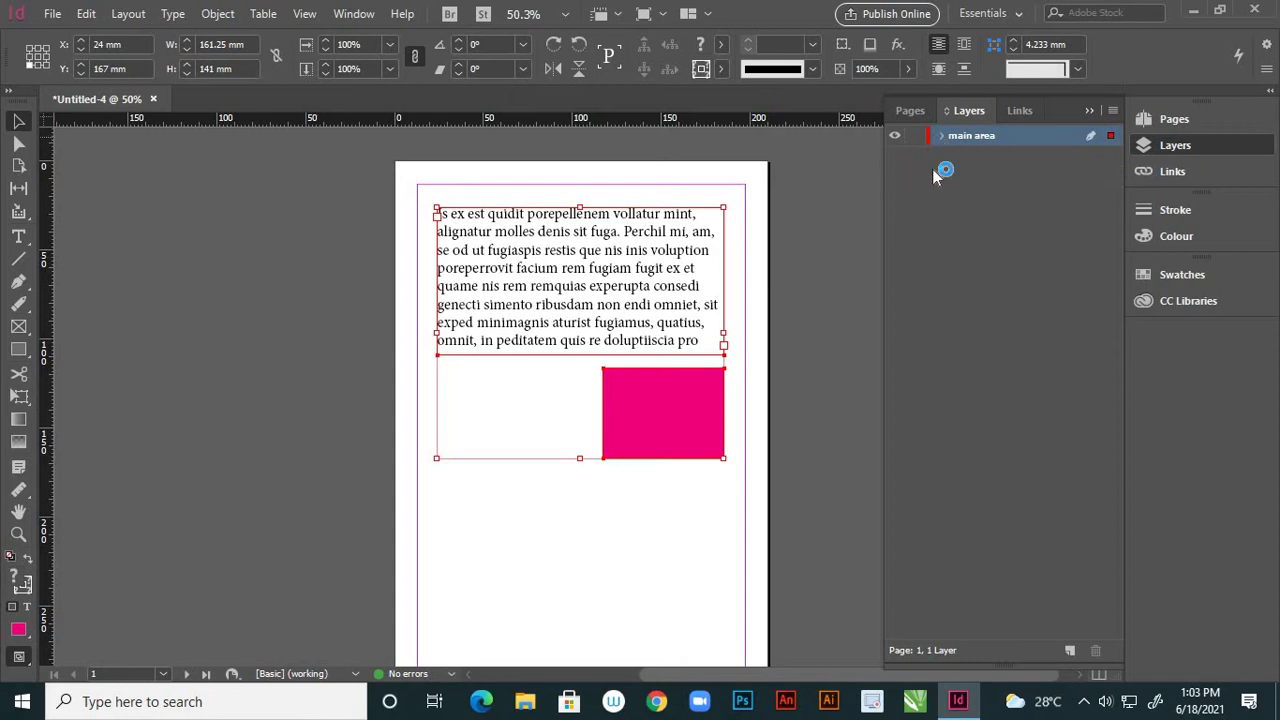
left_click(627, 581)
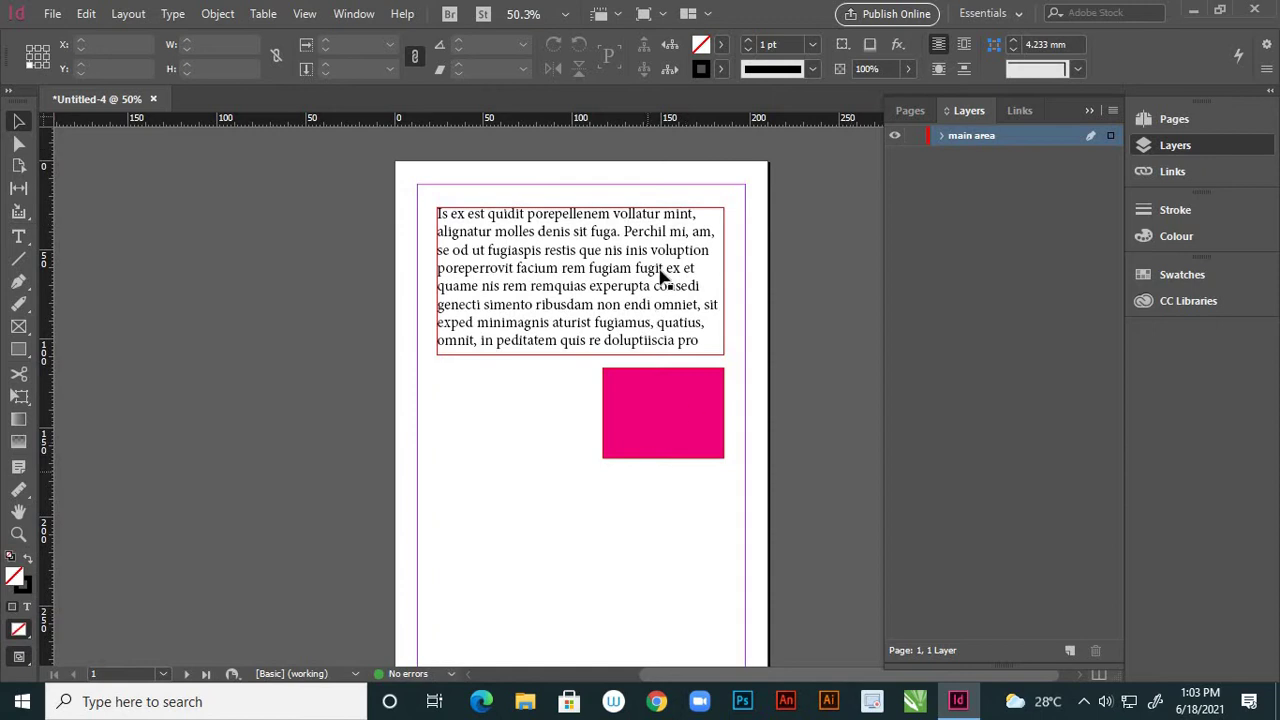
Step: Select all objects on the collapsed main area layer and examine their selection marks inside the layer
left_click(1110, 138)
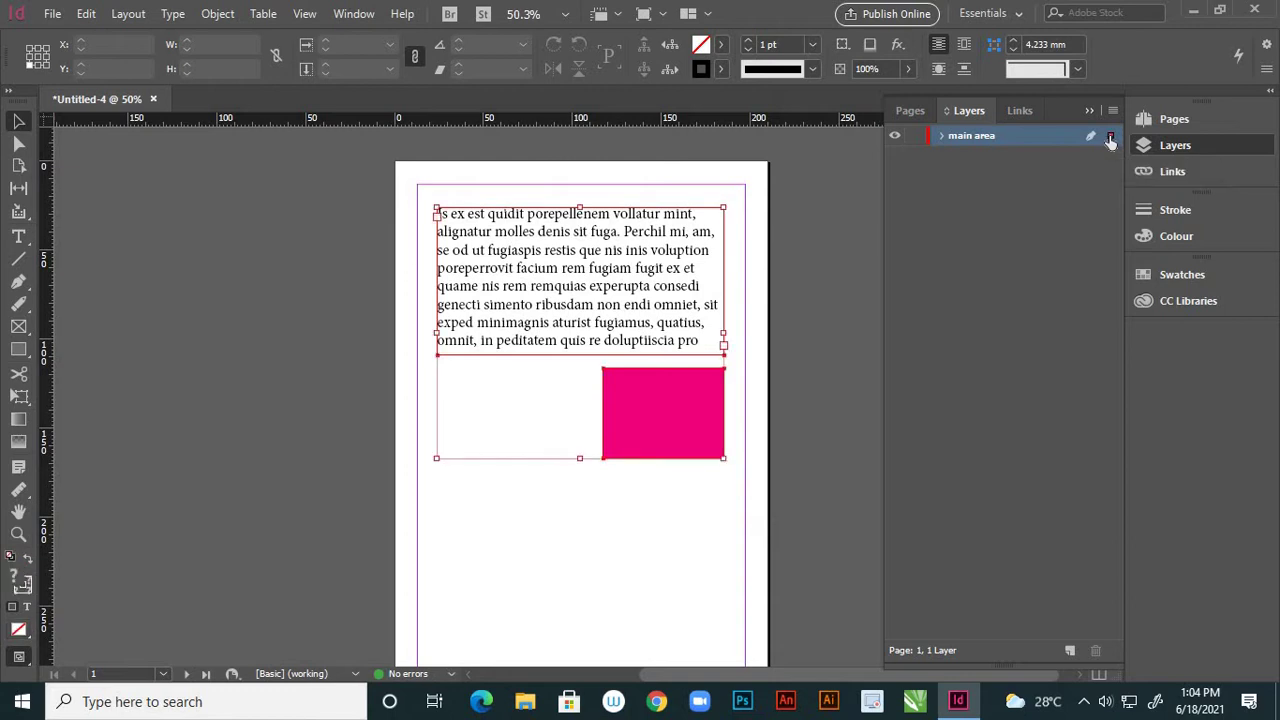
left_click(940, 135)
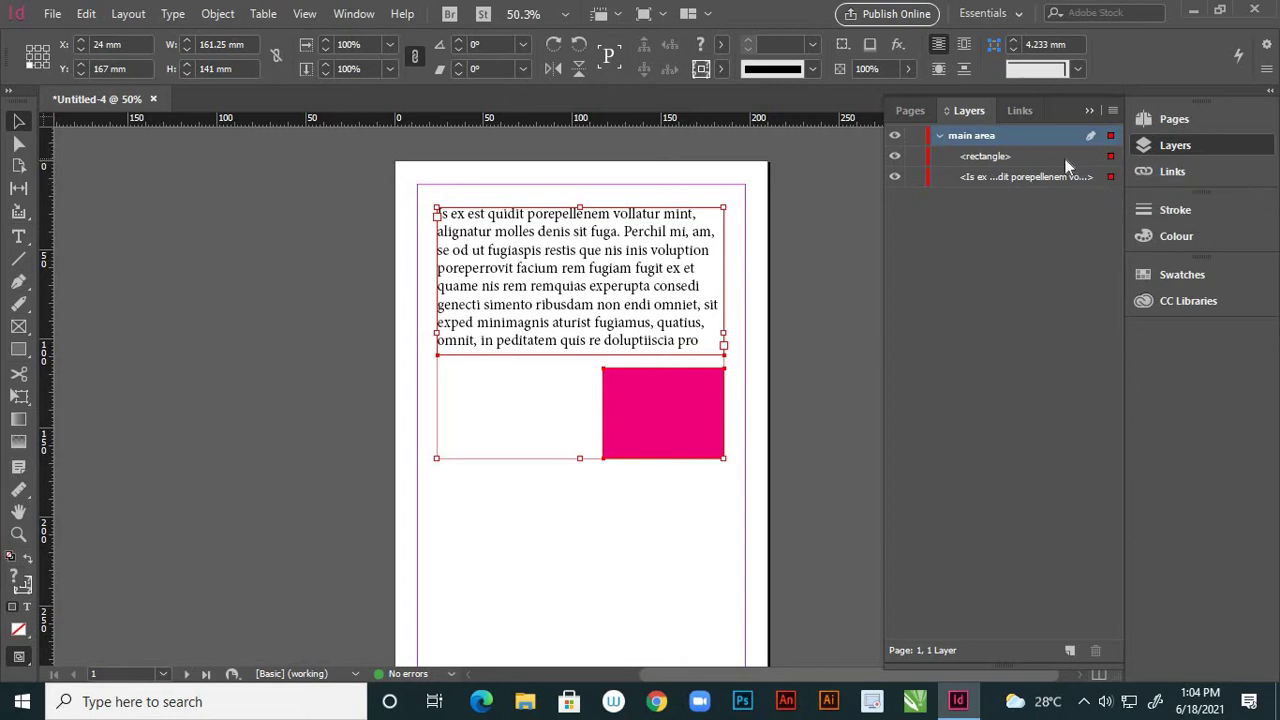
left_click(940, 135)
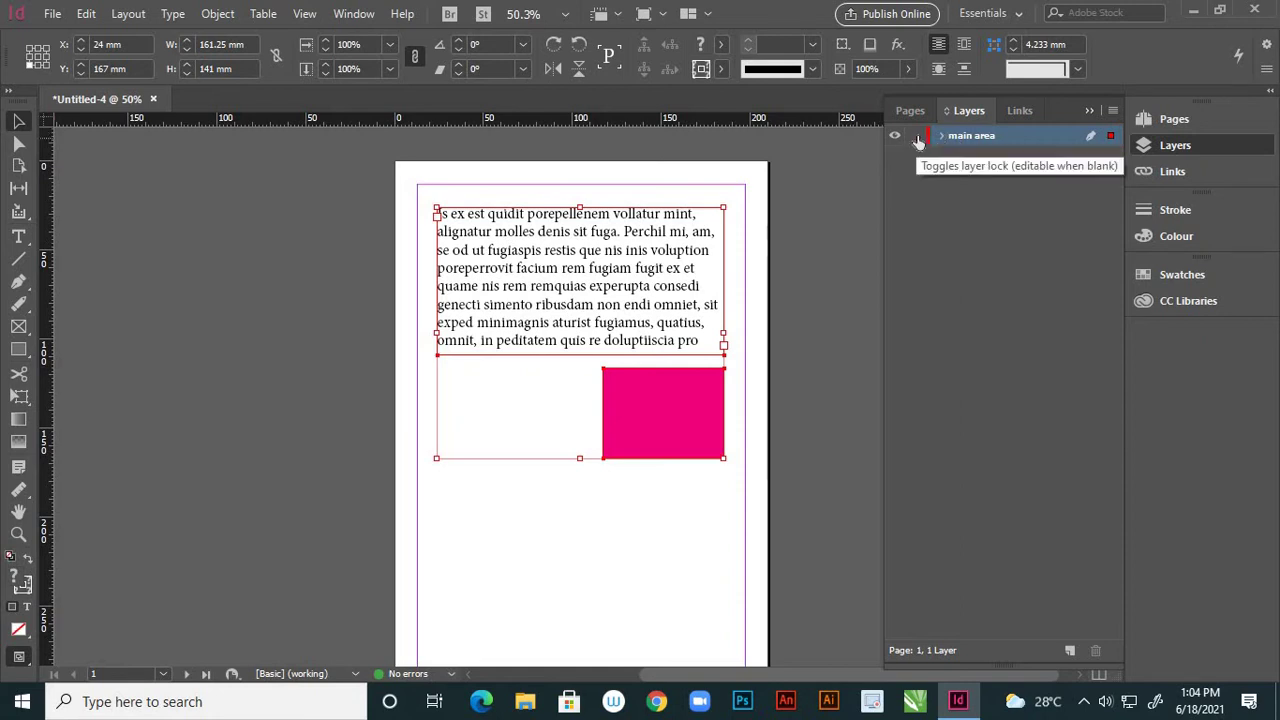
Step: Lock the entire main area layer
left_click(915, 136)
scroll(677, 391, "down", 4)
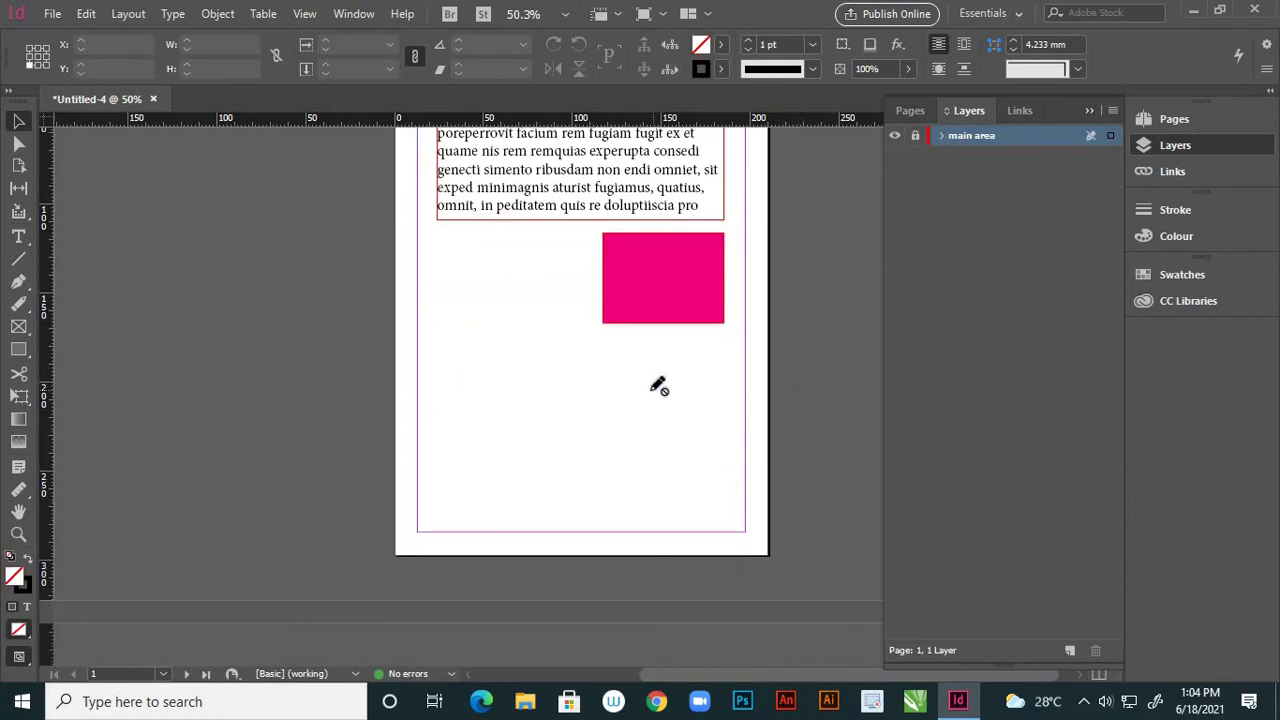
Step: Add a new layer above the locked main area layer
scroll(660, 383, "up", 3)
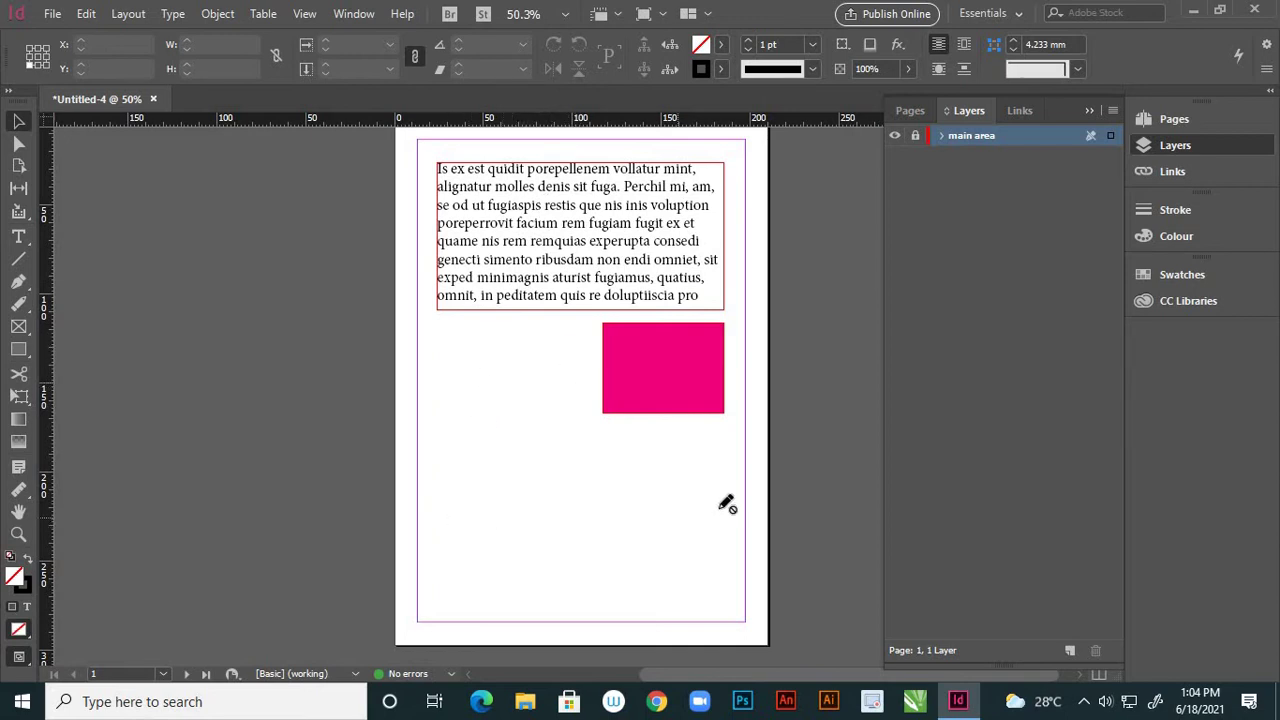
right_click(989, 138)
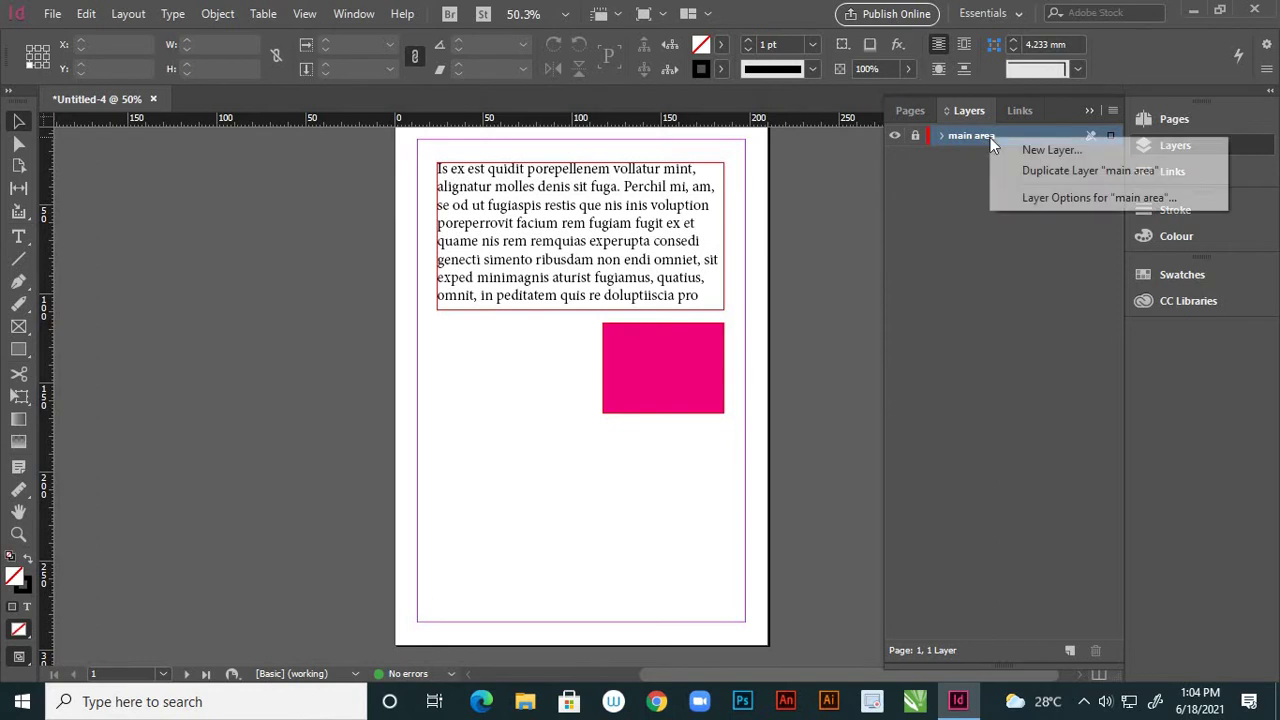
left_click(966, 138)
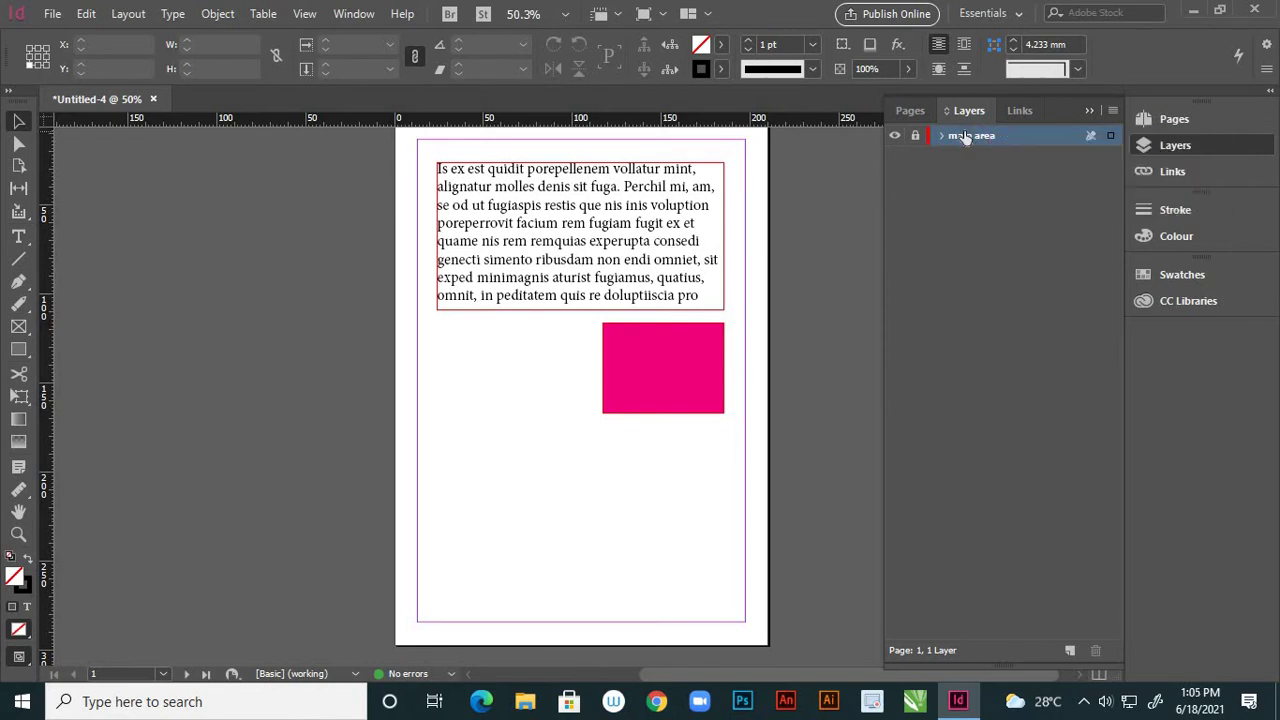
left_click(1069, 652)
Step: Place the Athena black-and-red maxi dress image on Layer 2 at about 60 × 80 mm, below the large text frame and beside the pink rectangle
left_click(52, 14)
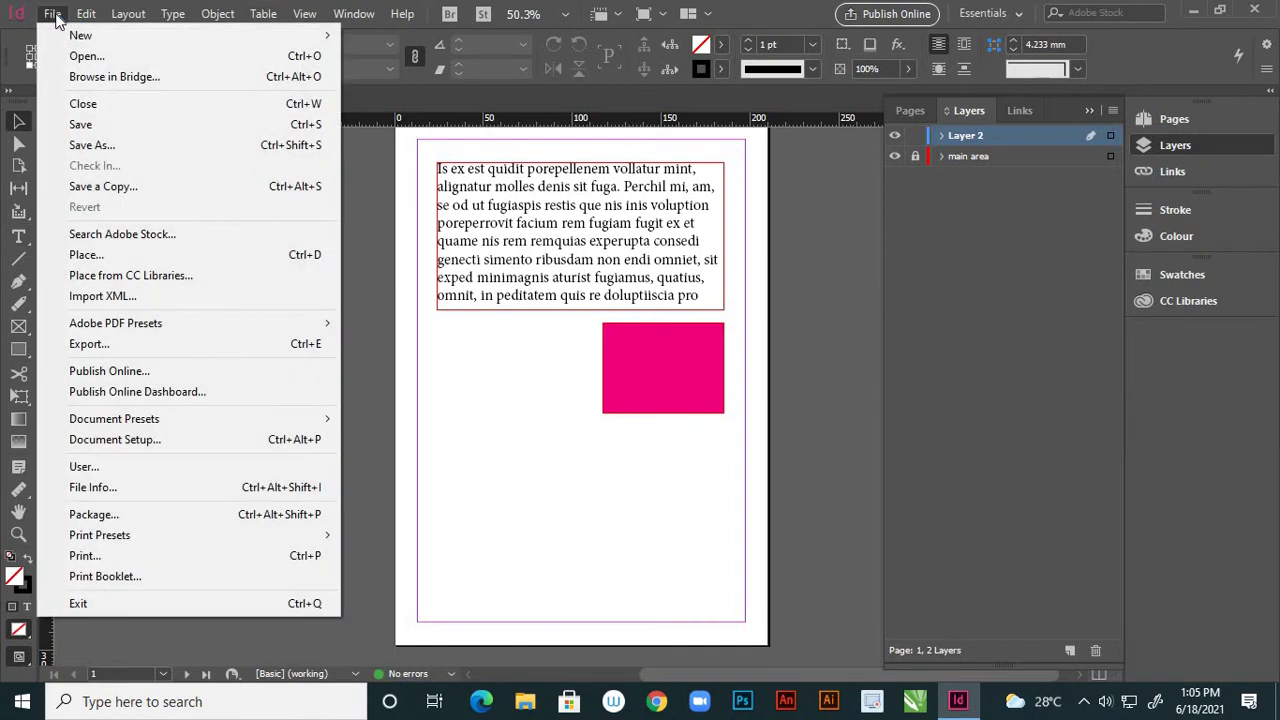
left_click(93, 255)
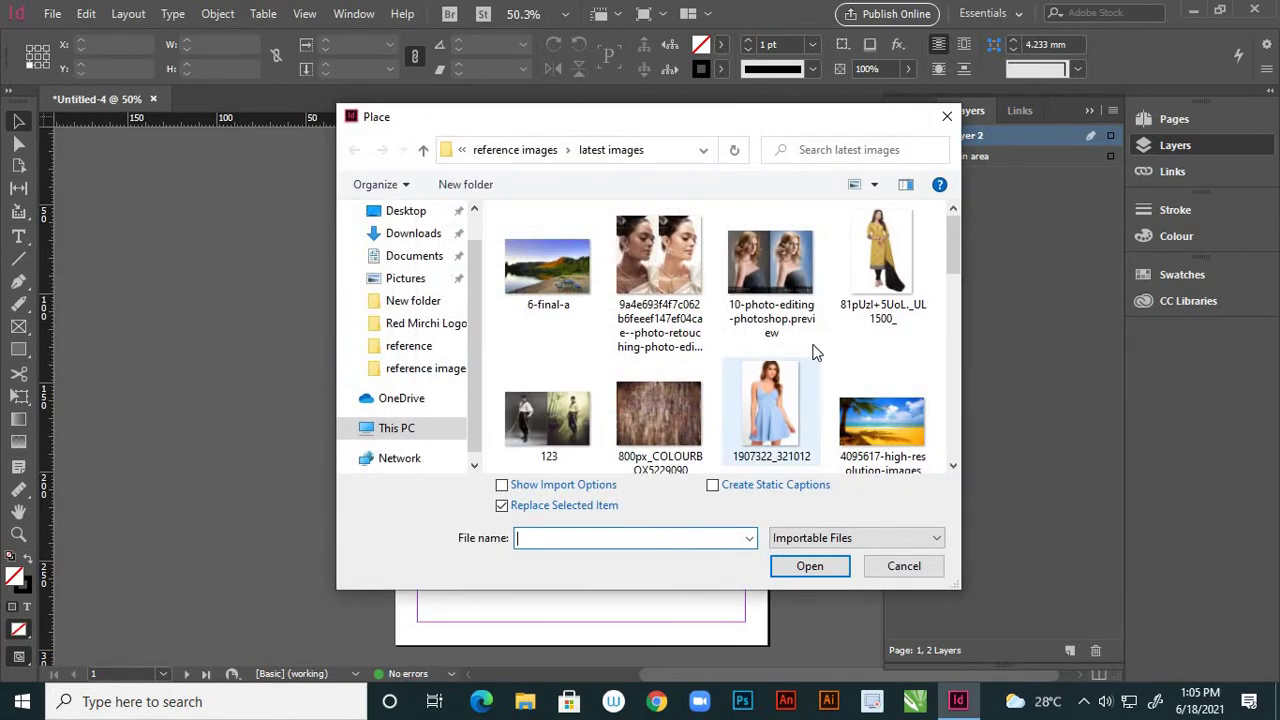
scroll(760, 405, "down", 1)
left_click(791, 382)
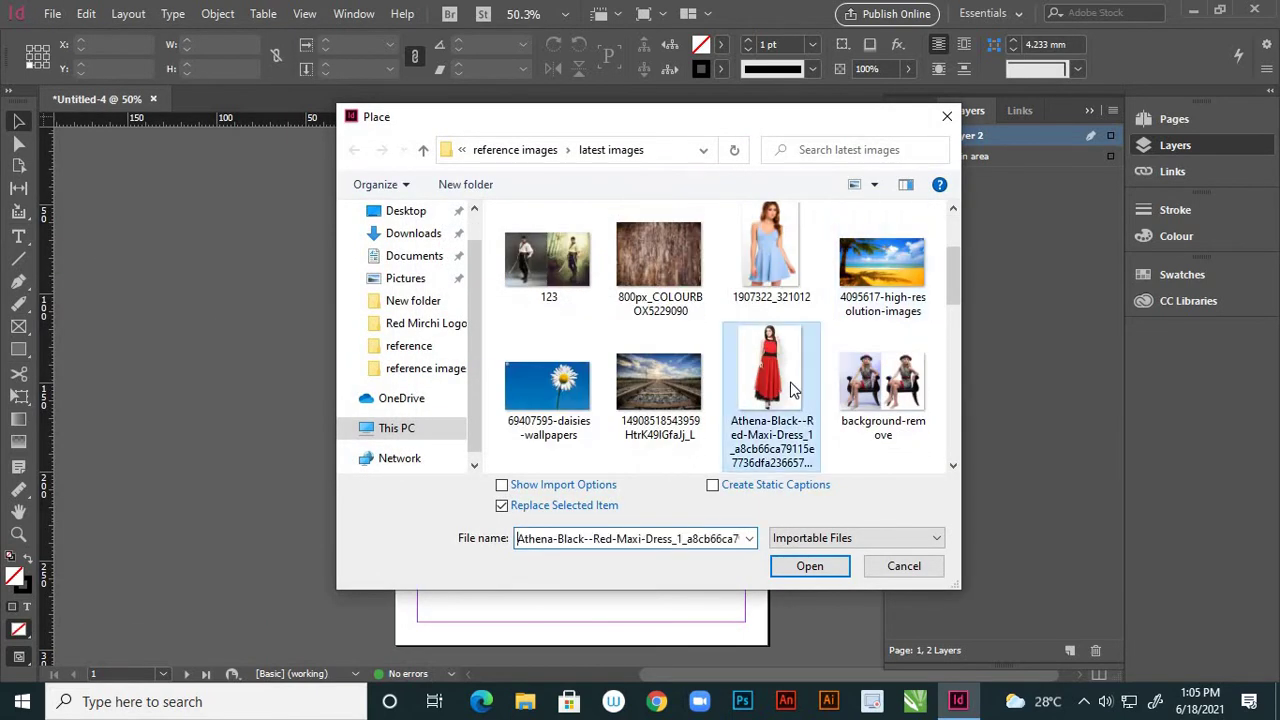
left_click(800, 567)
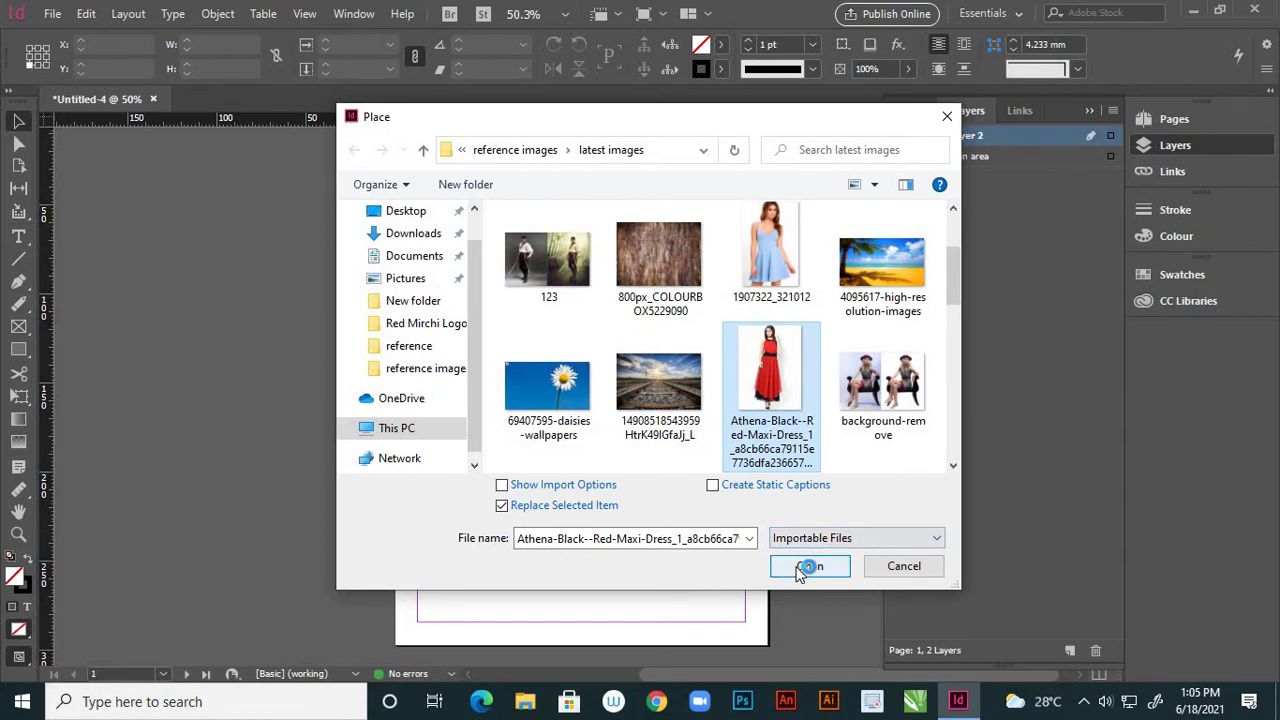
left_click(808, 566)
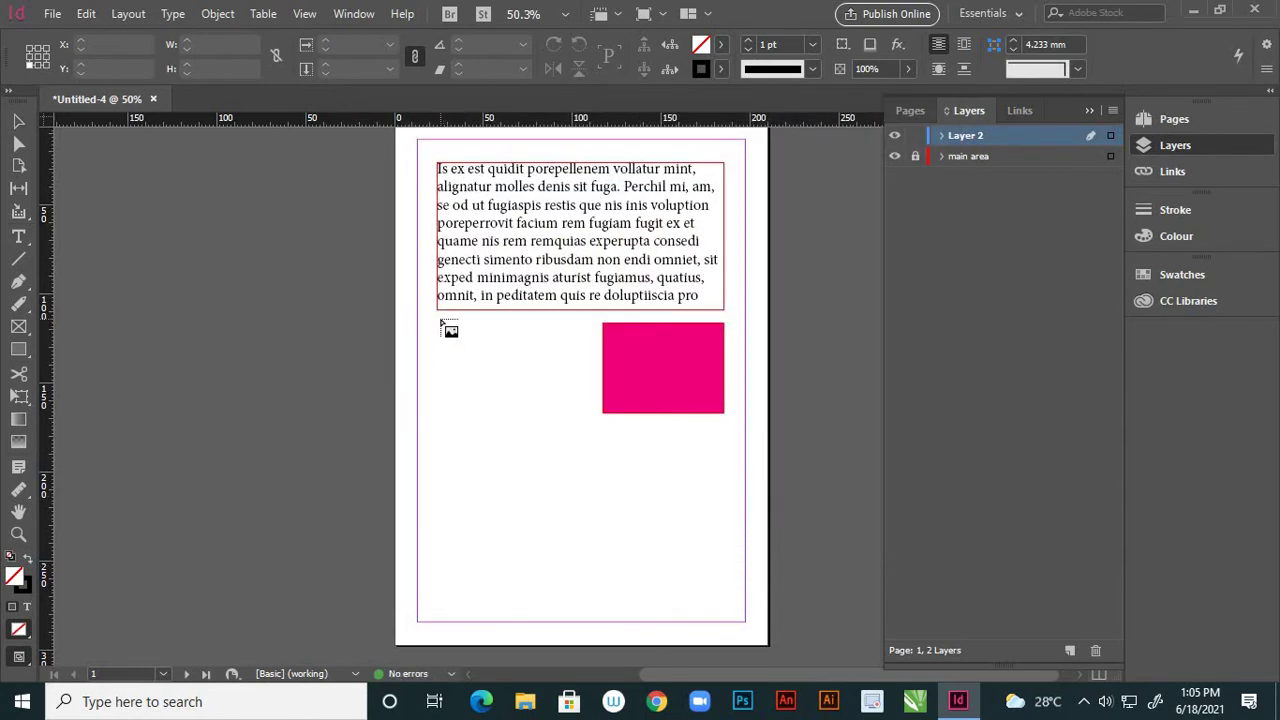
left_click_drag(437, 321, 545, 417)
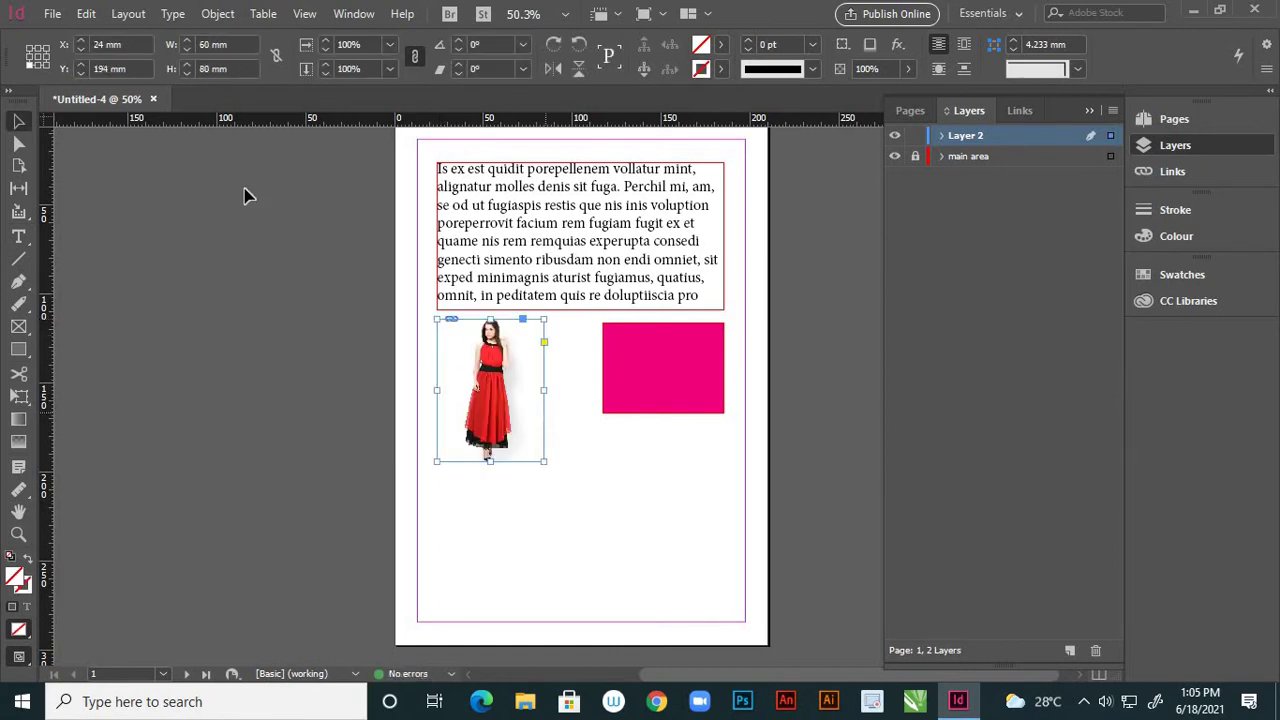
left_click(278, 263)
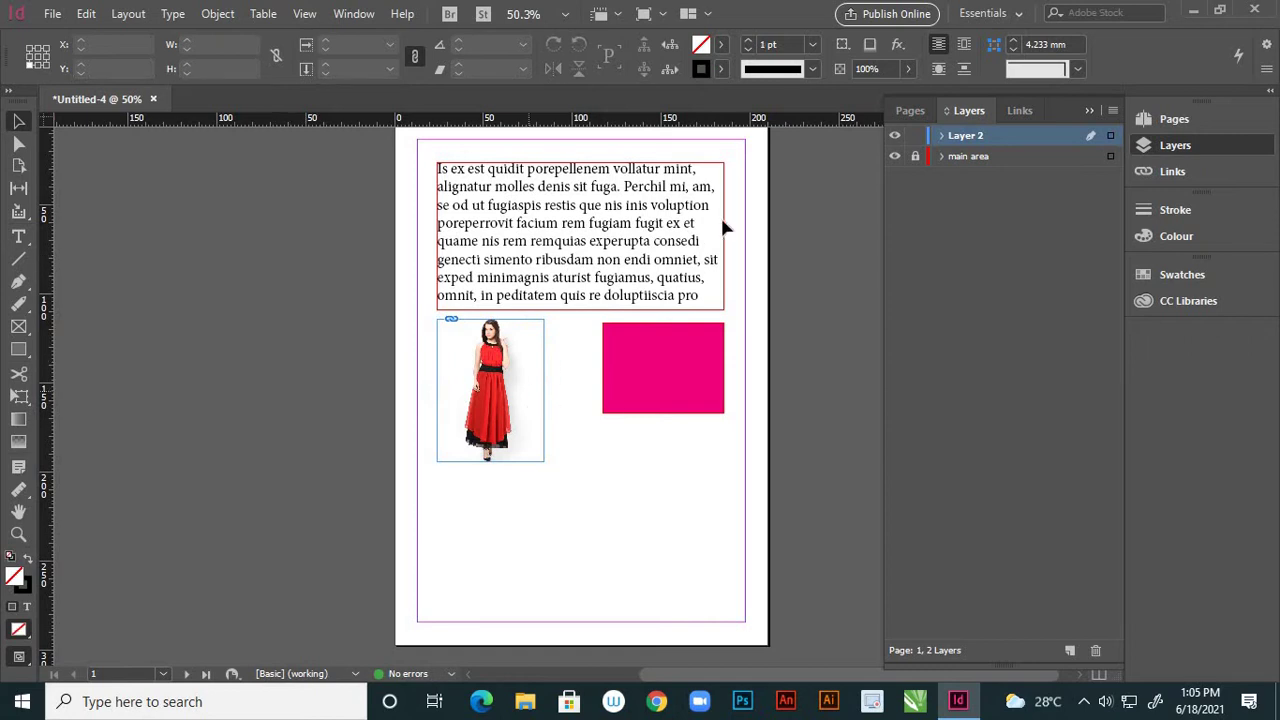
left_click(941, 137)
left_click(19, 350)
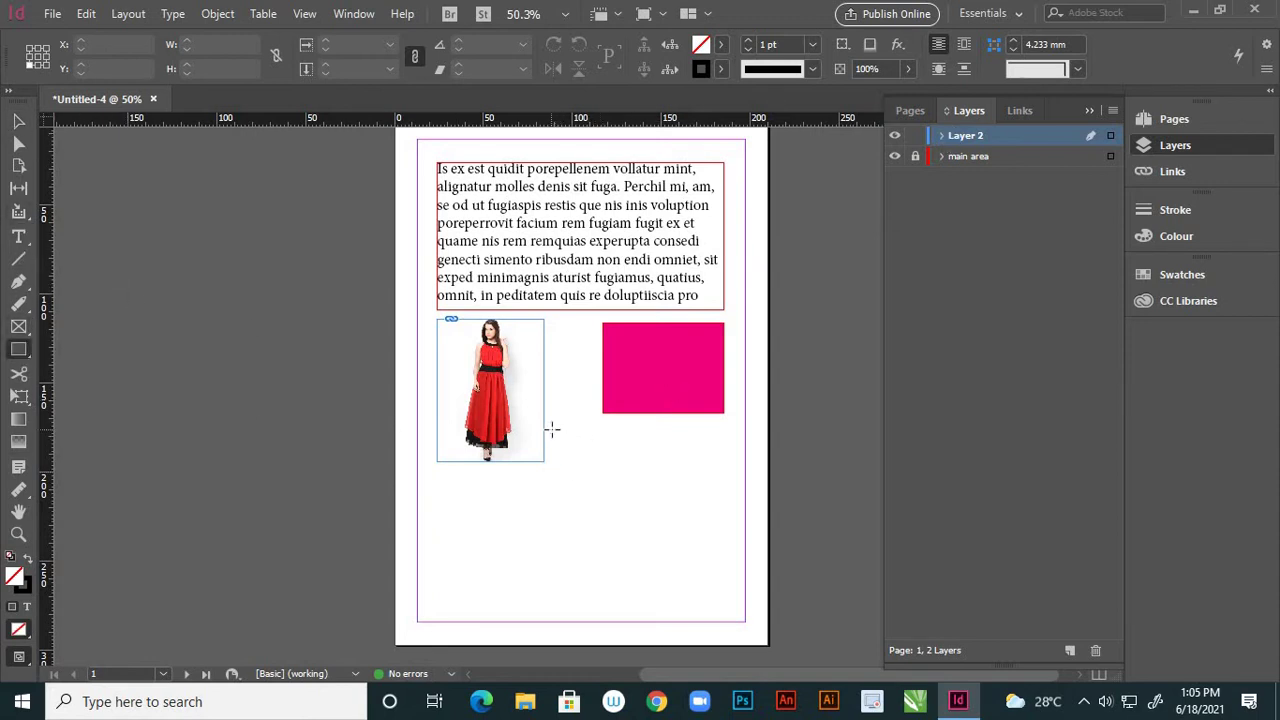
left_click_drag(560, 427, 727, 463)
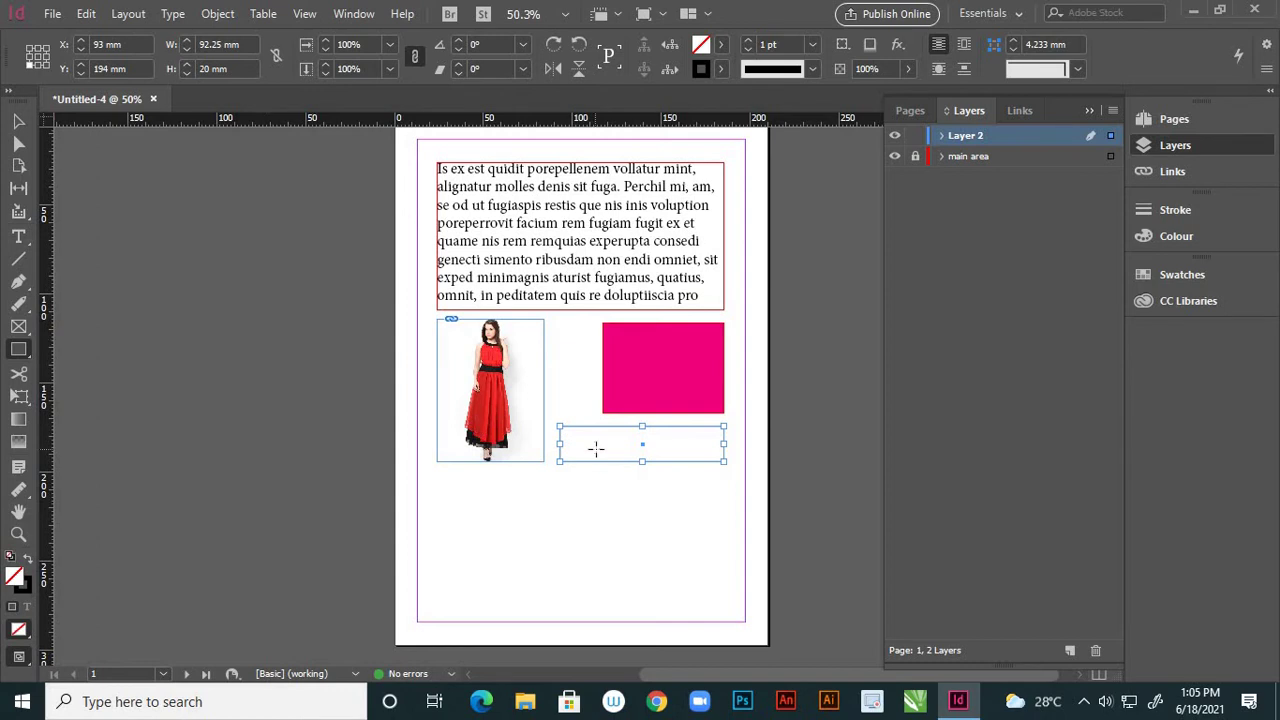
key("Delete")
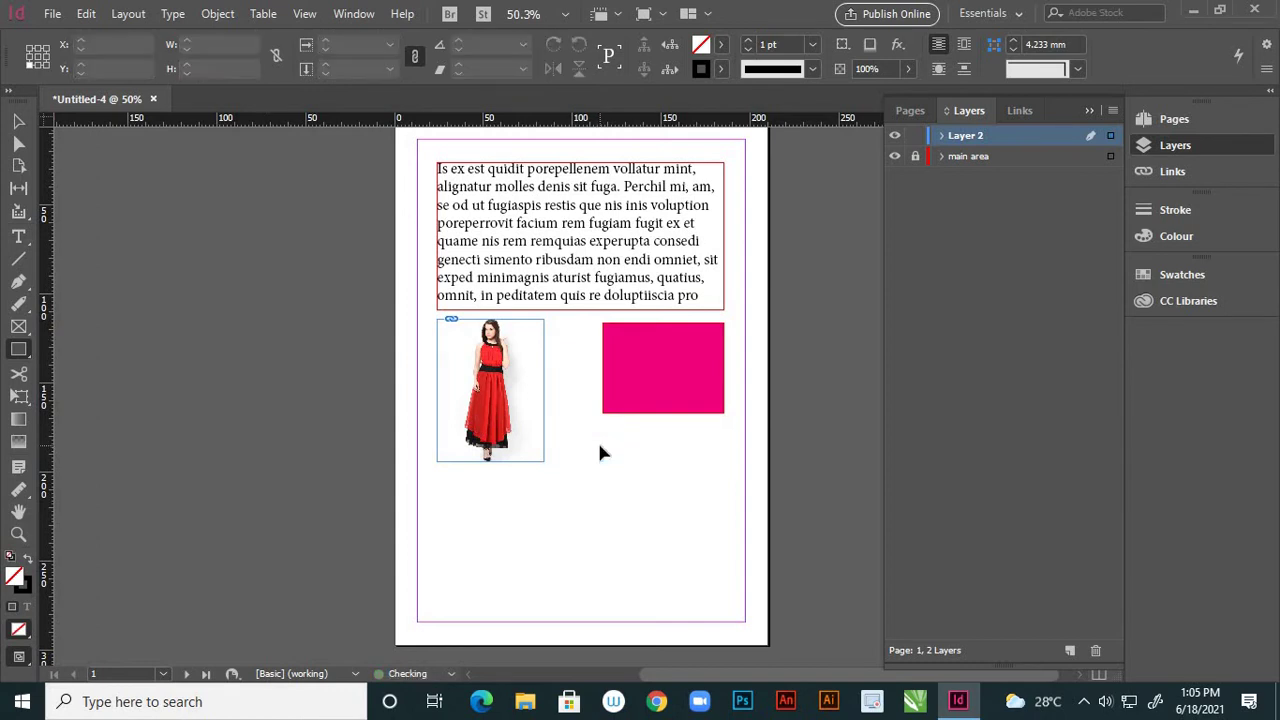
Step: Draw a text frame below the pink rectangle, set its font size to 18 pt, and fill it with placeholder text
left_click(20, 238)
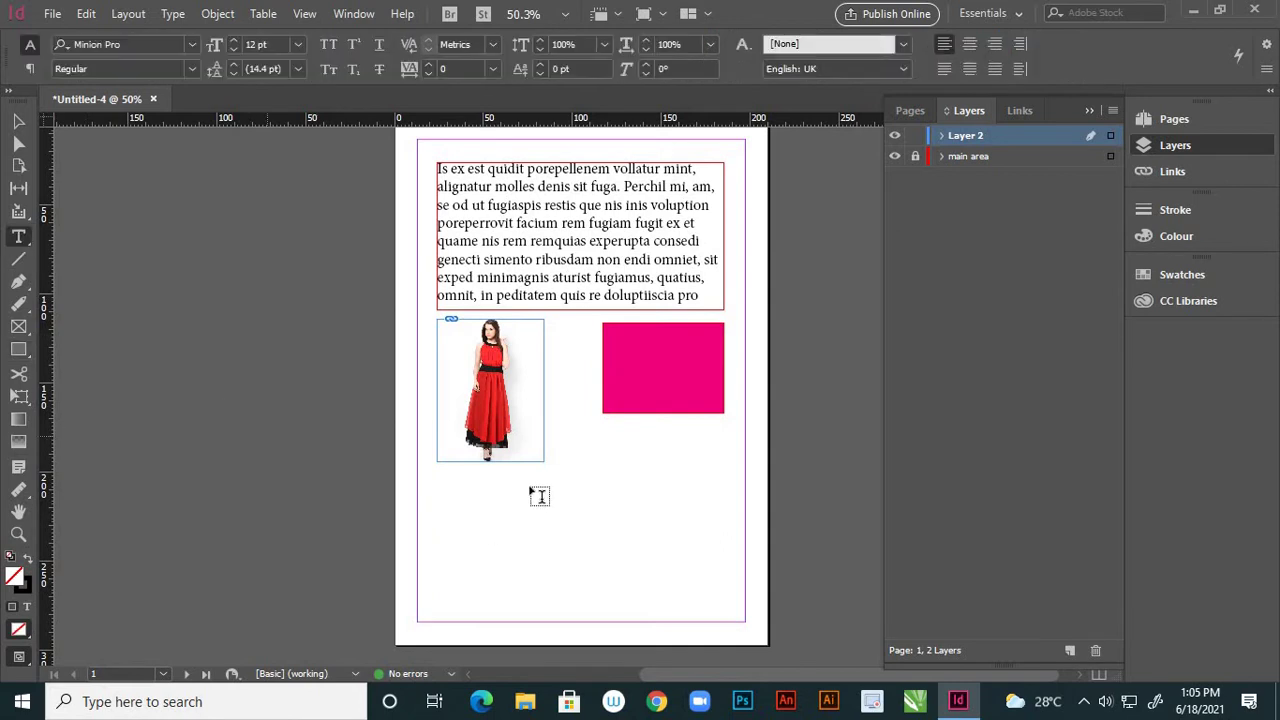
left_click_drag(557, 435, 726, 462)
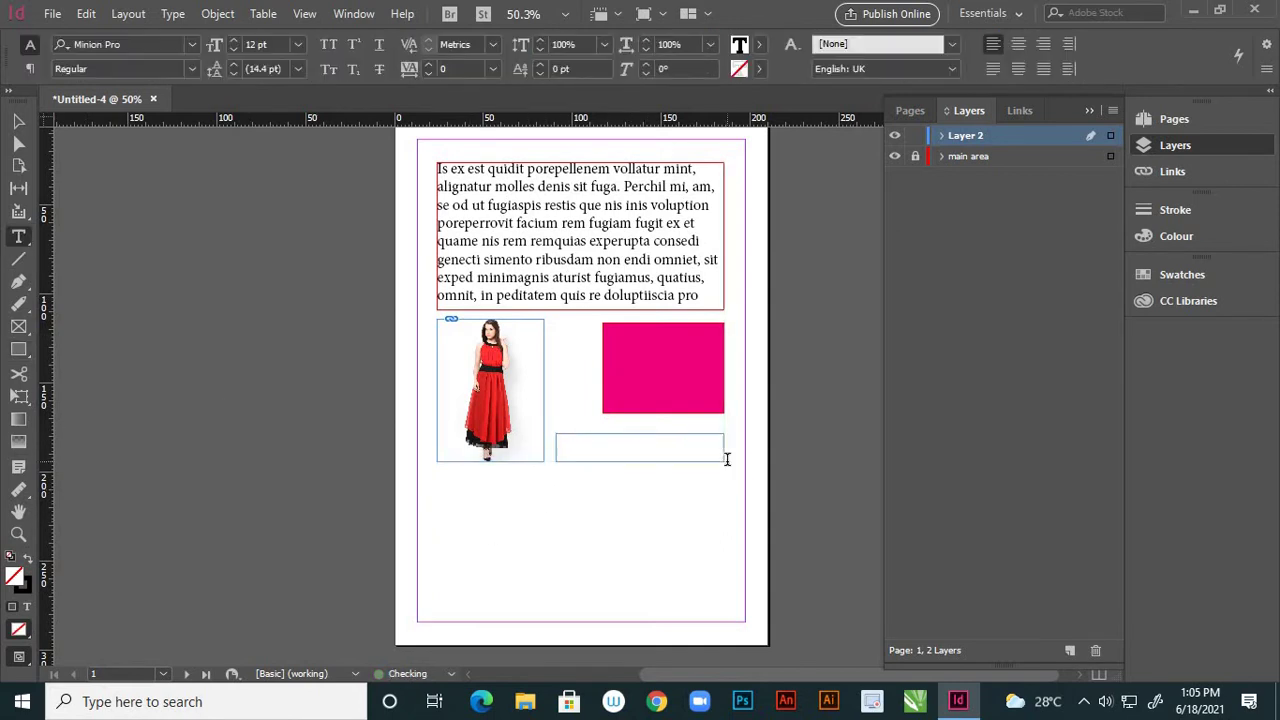
left_click(298, 44)
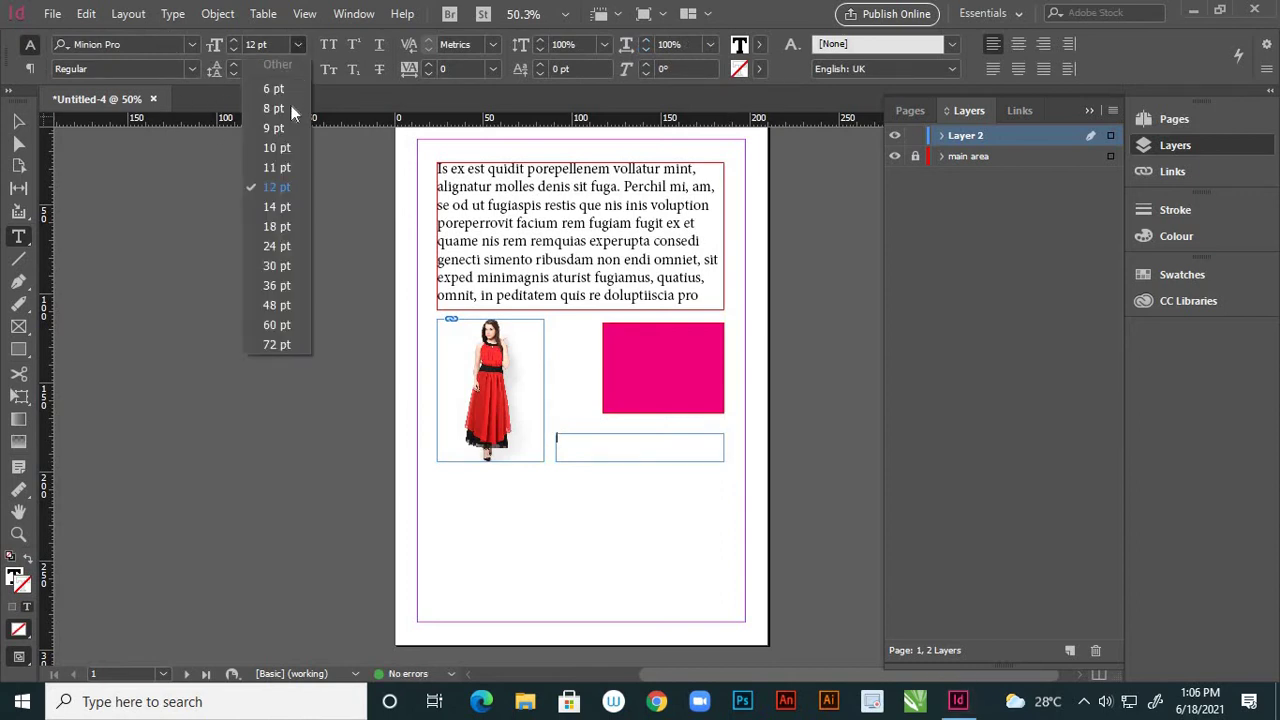
left_click(277, 226)
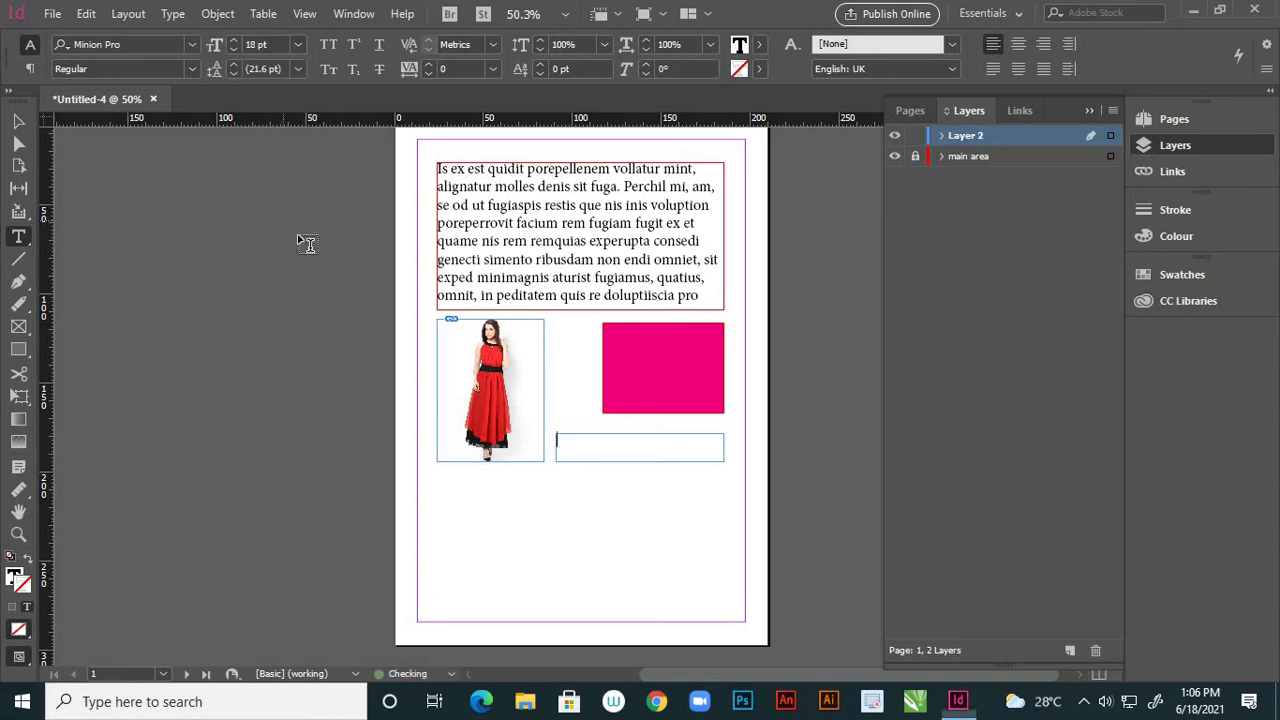
right_click(569, 446)
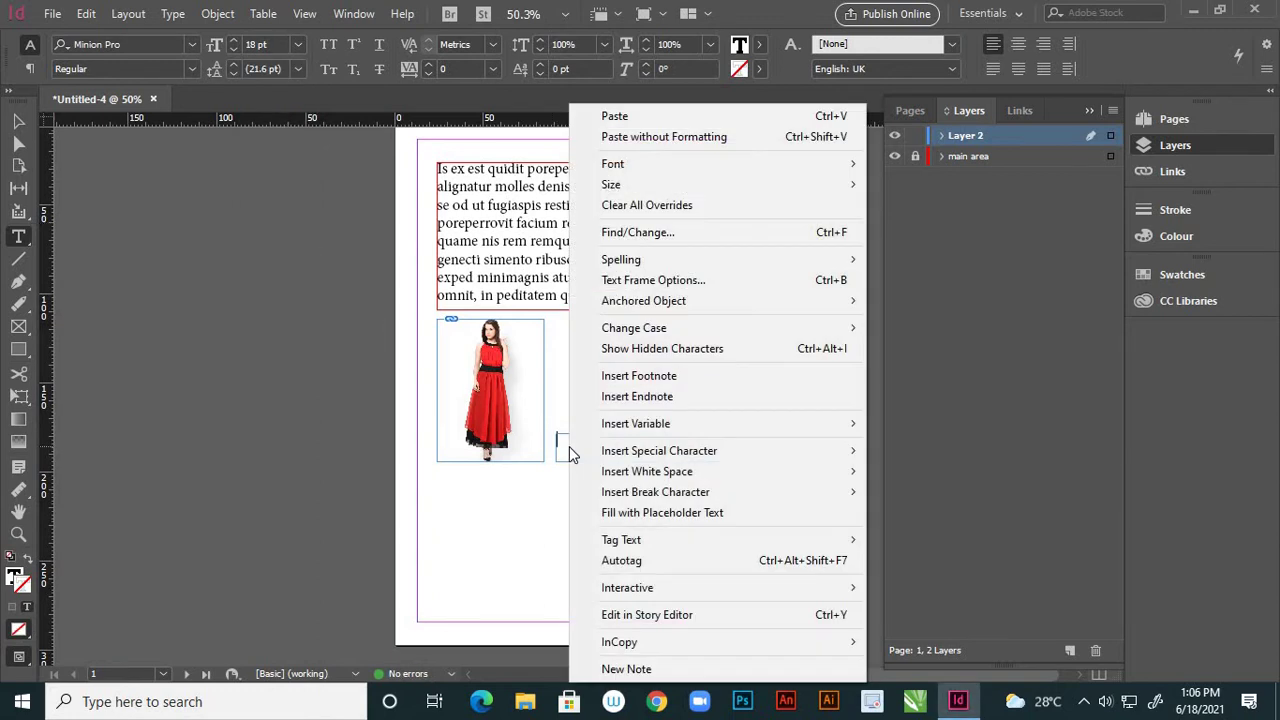
left_click(662, 514)
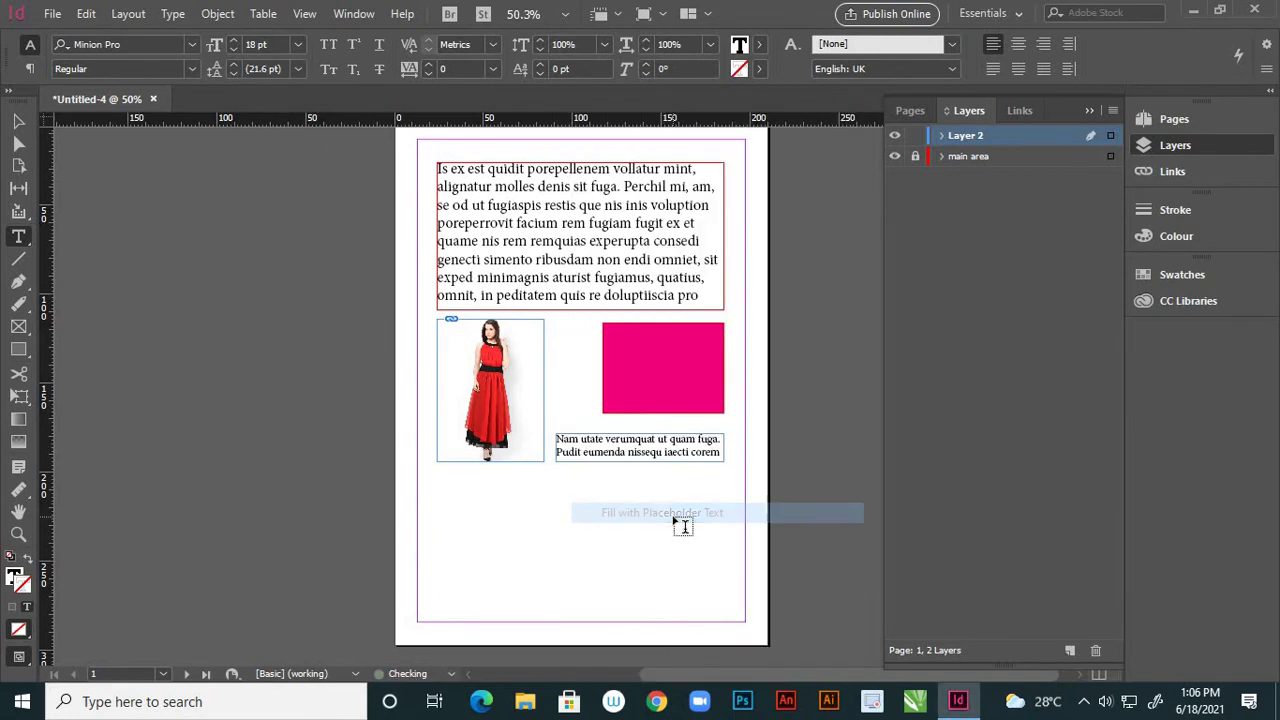
left_click(19, 120)
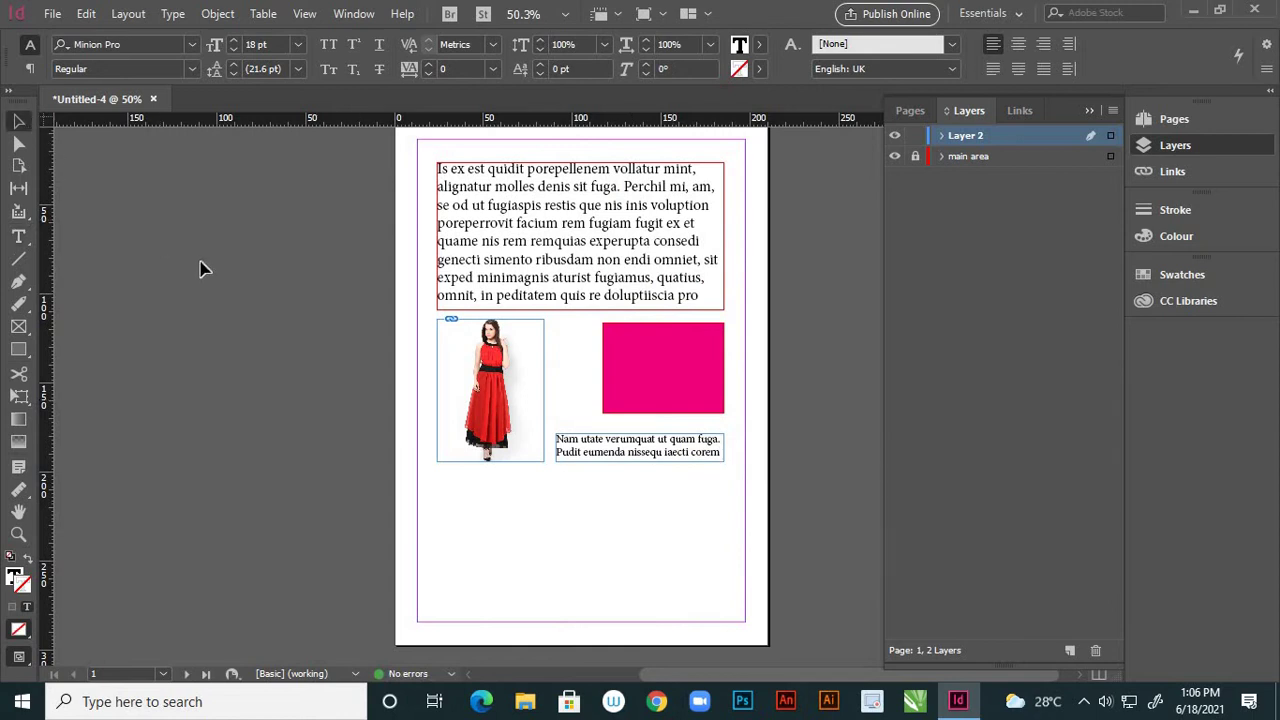
Step: Hide and reshow the text frame and the image inside Layer 2, and the whole collapsed layer, to check what each contains
left_click(942, 136)
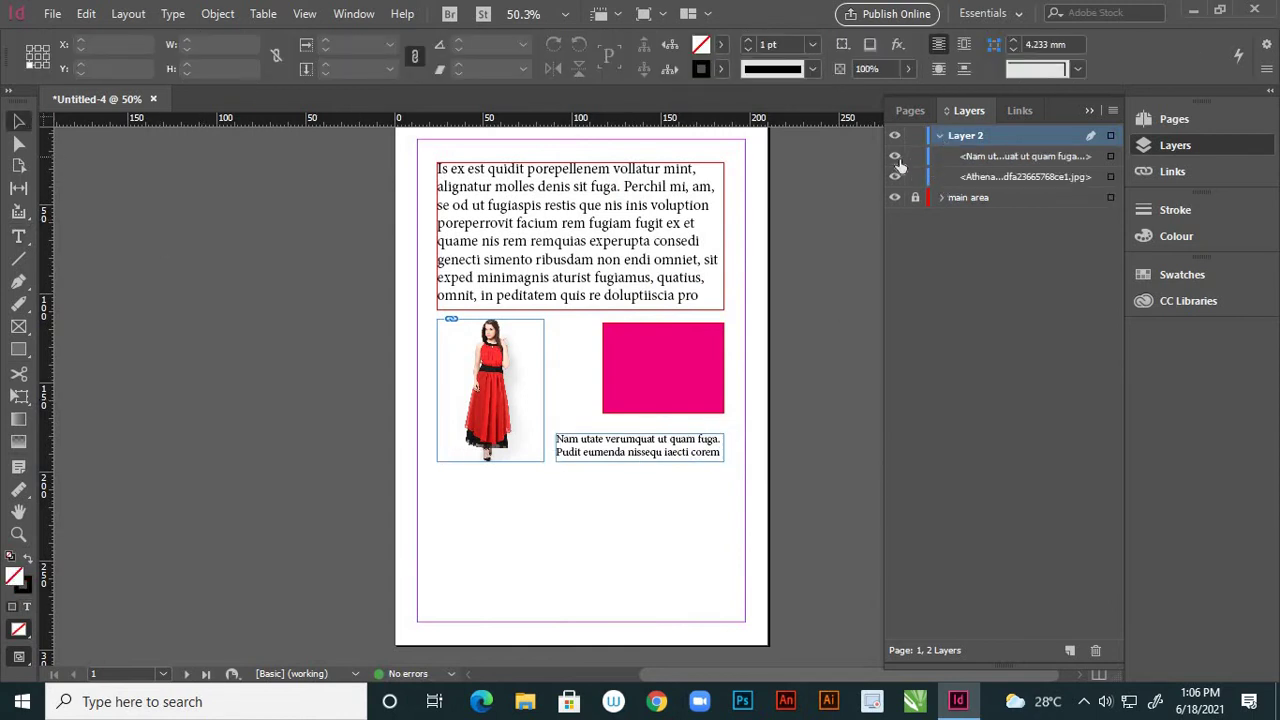
left_click(896, 157)
left_click(896, 158)
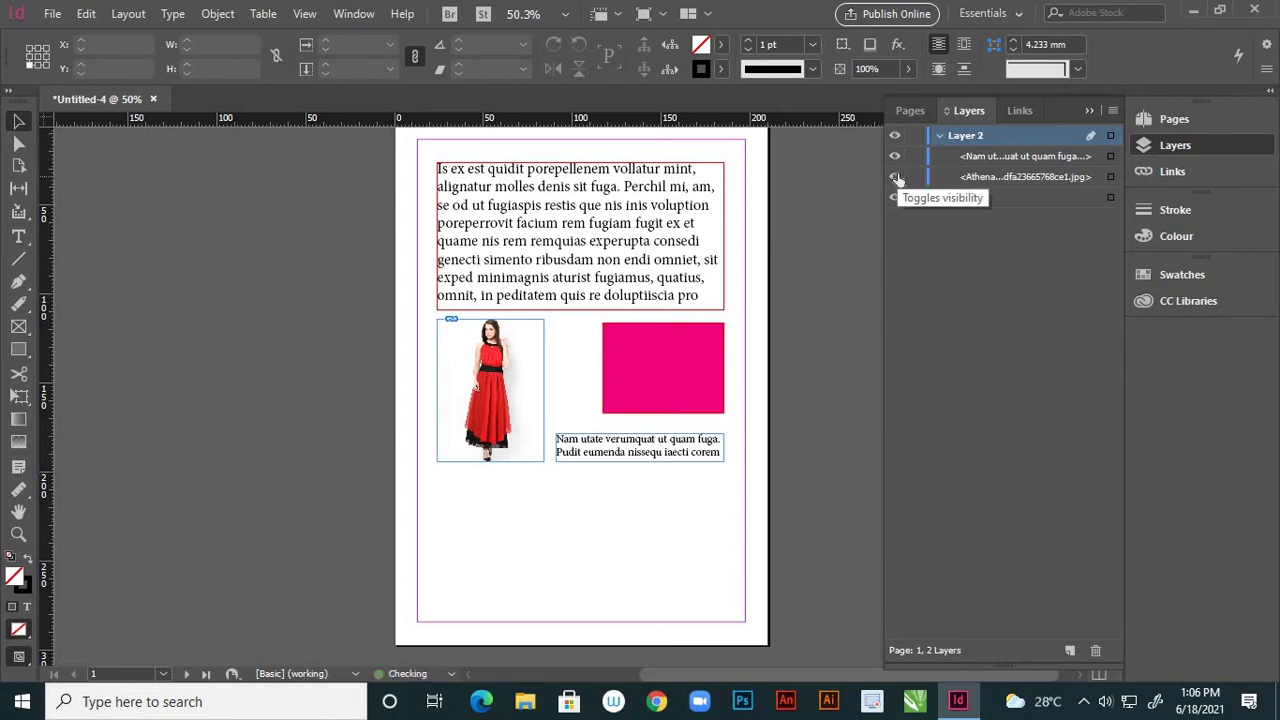
left_click(896, 175)
left_click(896, 176)
left_click(896, 157)
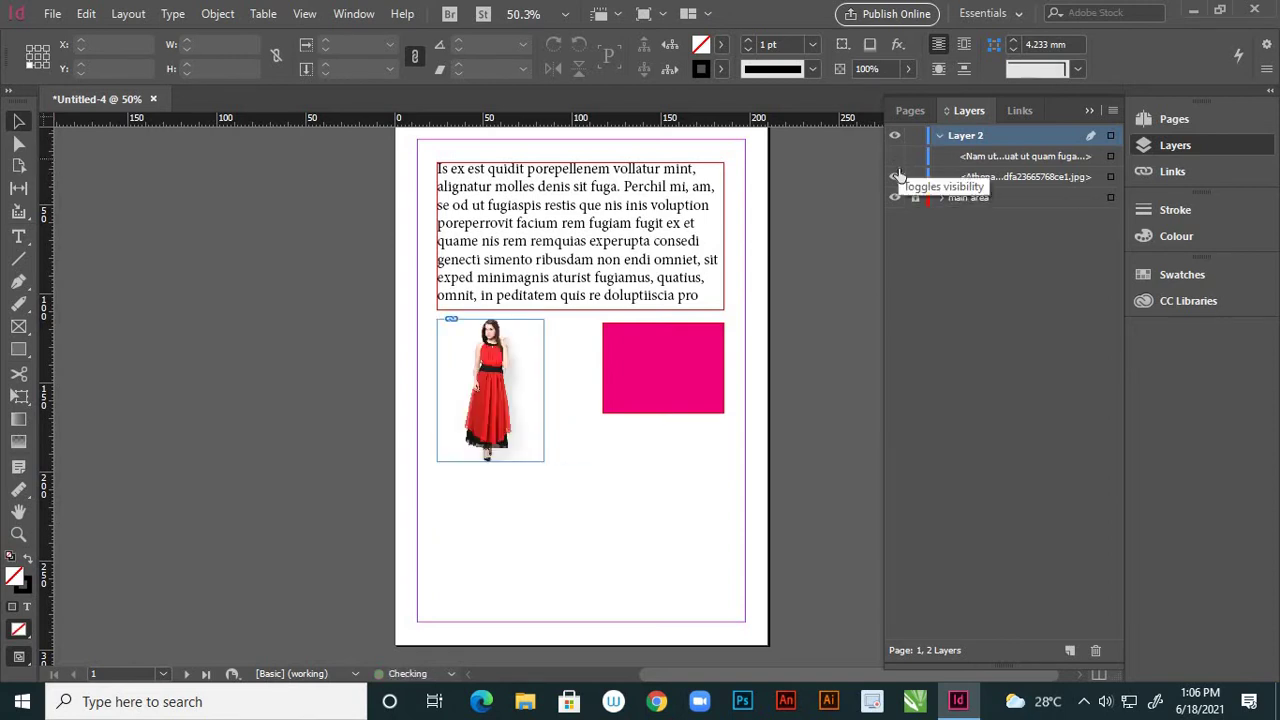
left_click(896, 157)
left_click(940, 137)
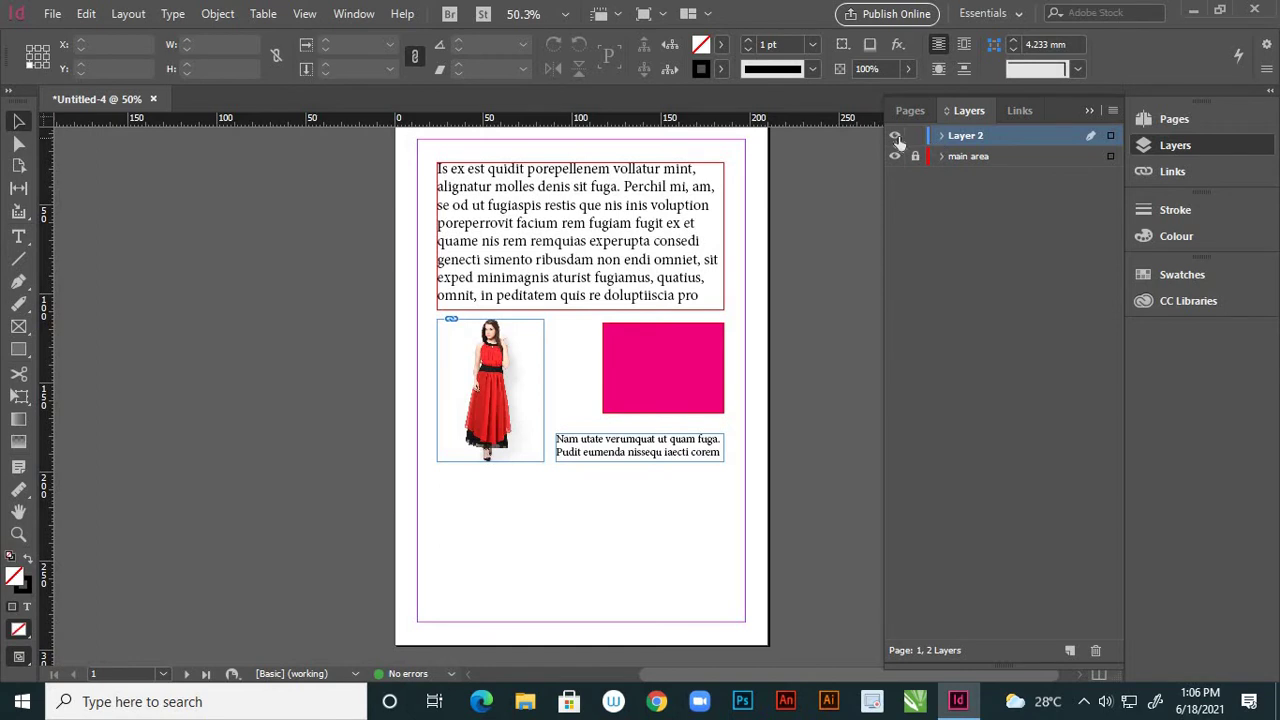
left_click(897, 135)
left_click(897, 135)
Step: Rename Layer 2 as "middle area" and lock the layer
double_click(966, 136)
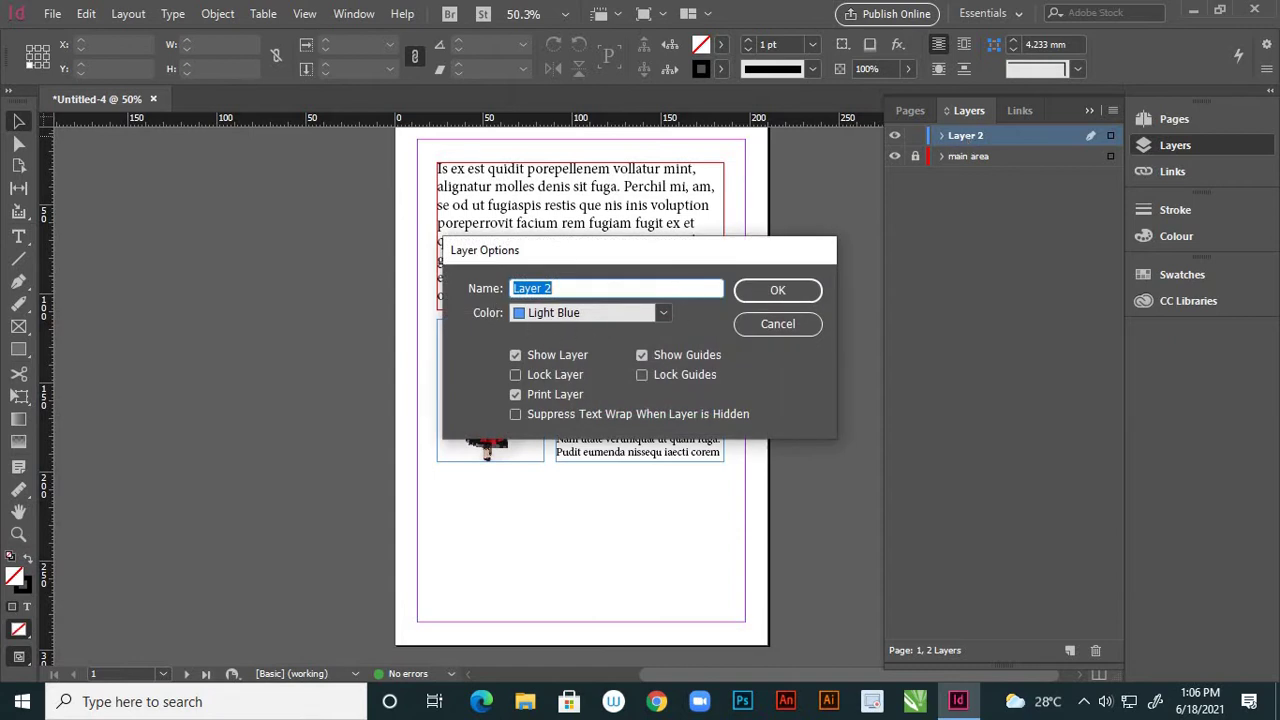
type("middle area")
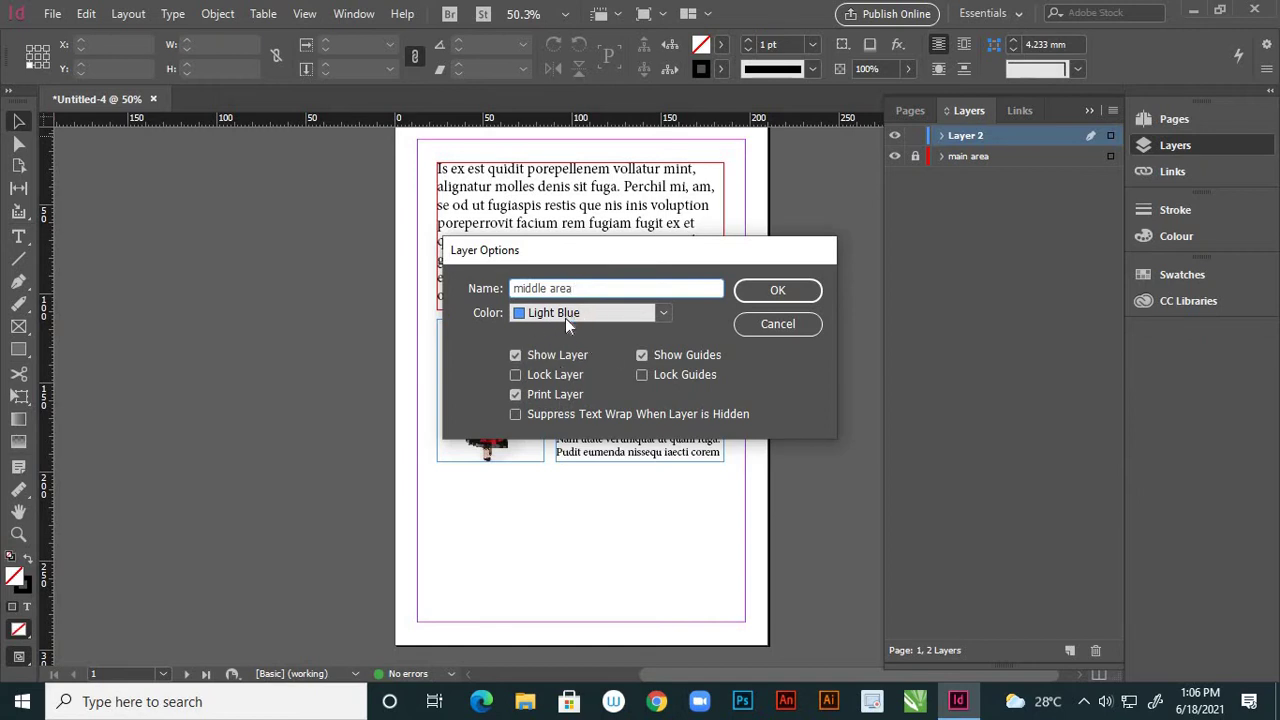
left_click(778, 292)
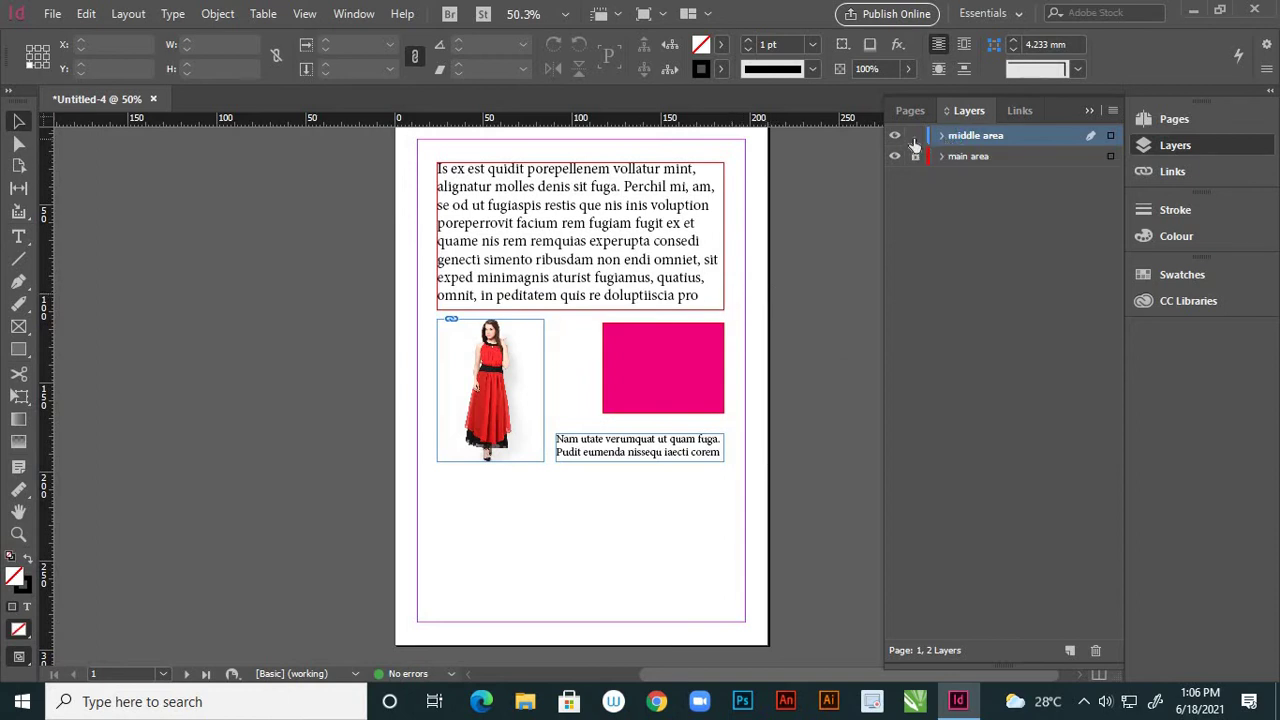
left_click(915, 136)
Step: Create a new green layer named "bottom area" above the middle area layer
right_click(986, 136)
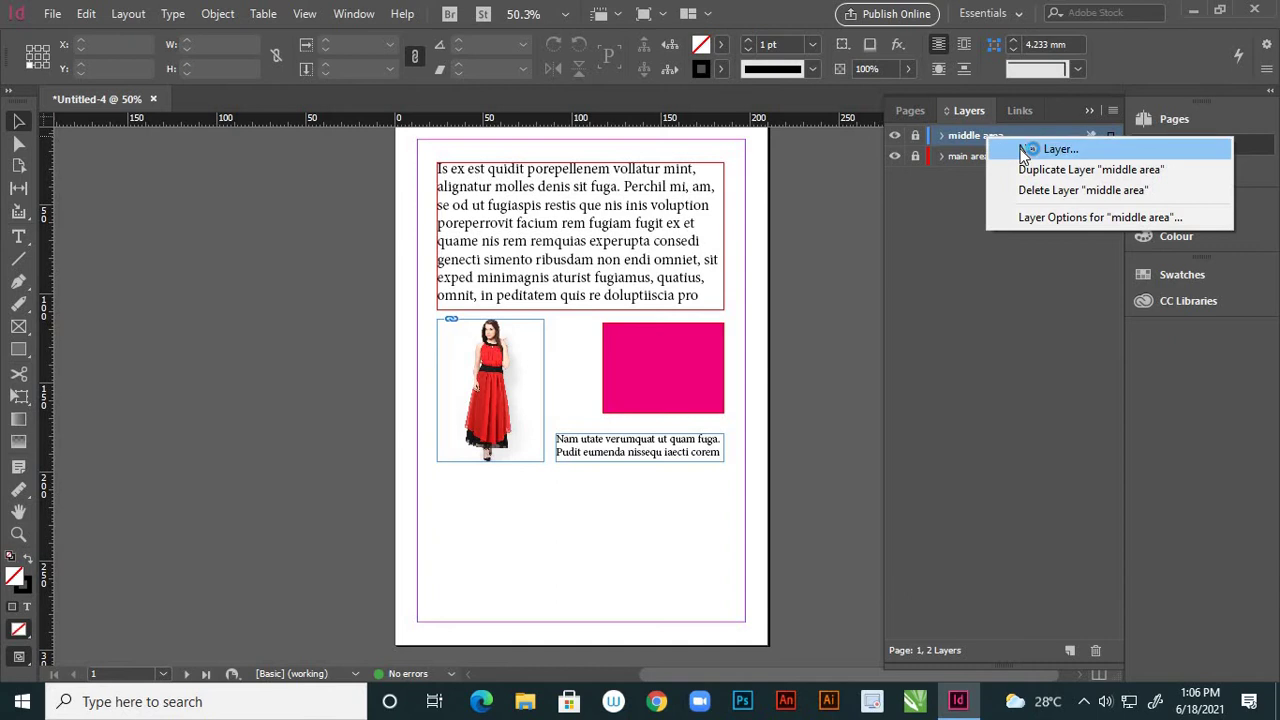
left_click(1030, 146)
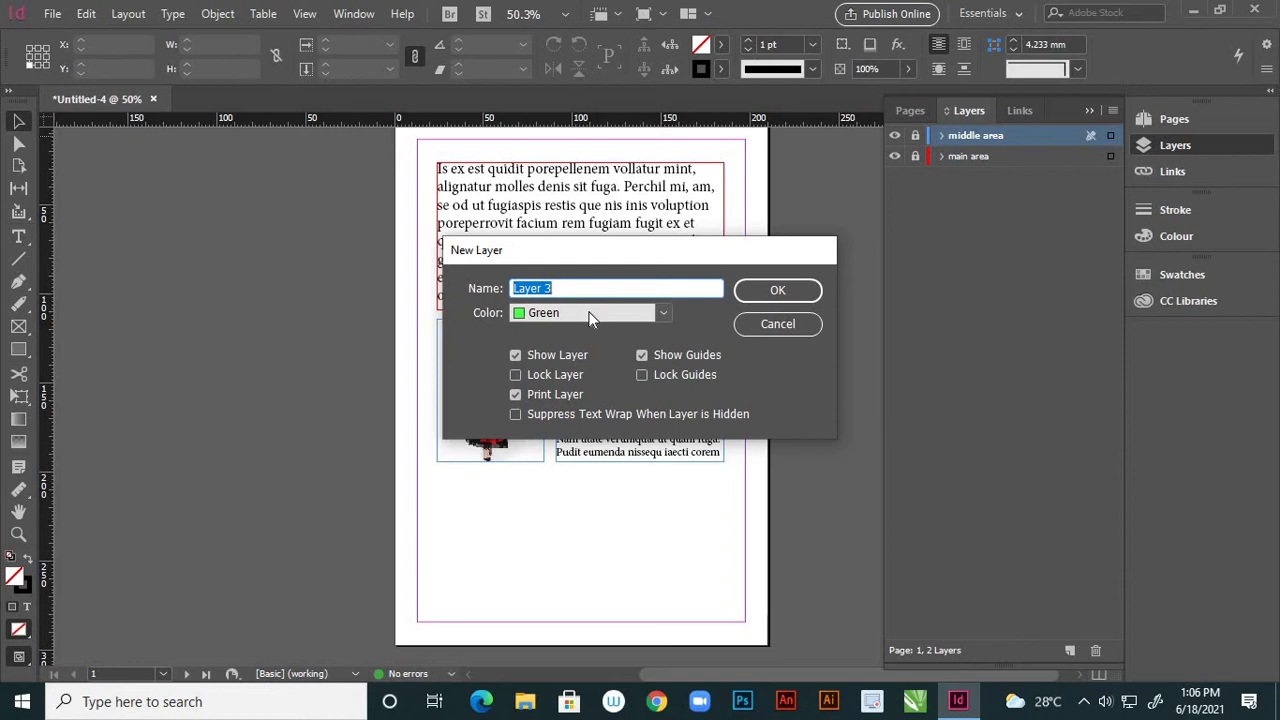
type("bottom area")
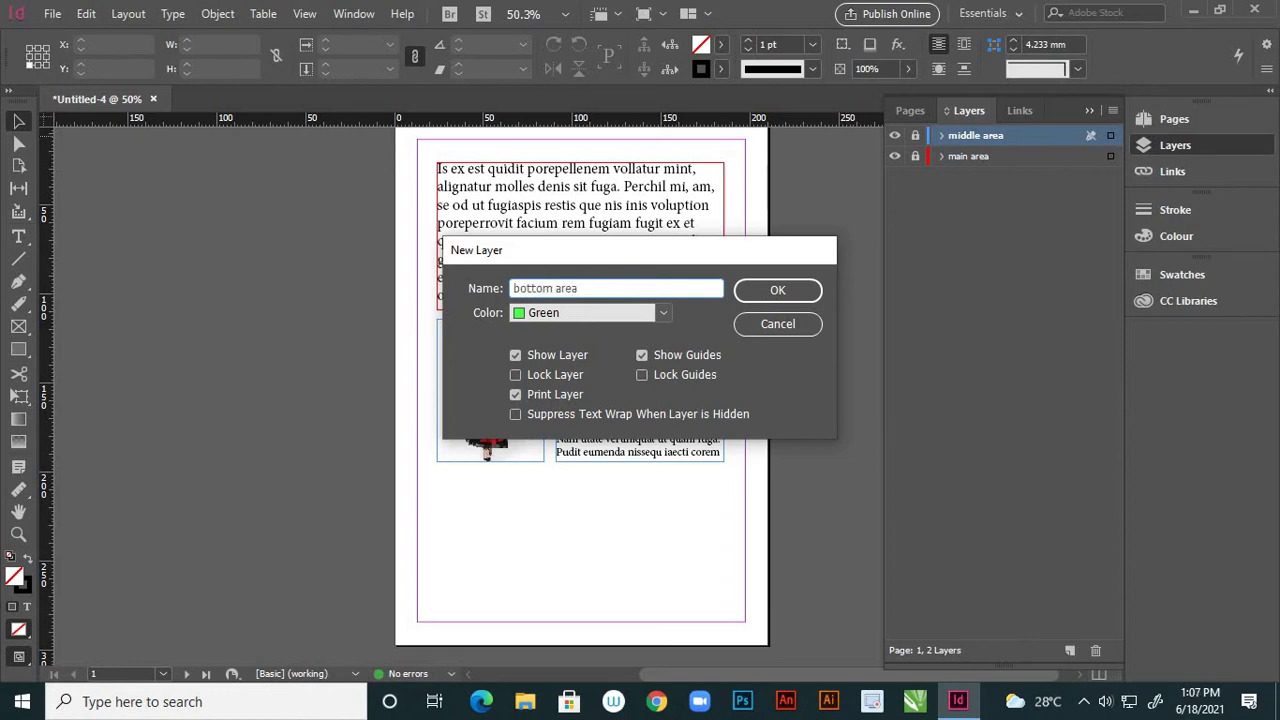
left_click(752, 292)
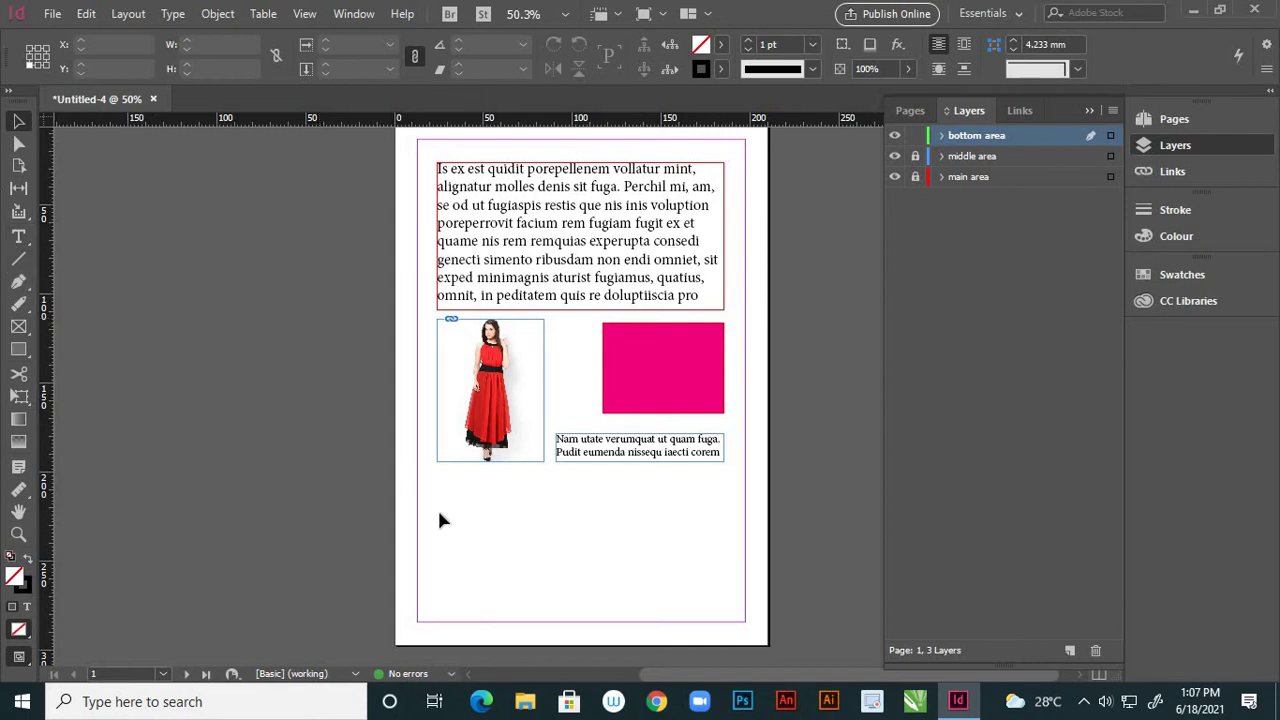
Step: Place the image 1907322_321012 on the bottom area layer, about 54 mm wide and 80.5 mm high, below the small text frame
left_click(52, 14)
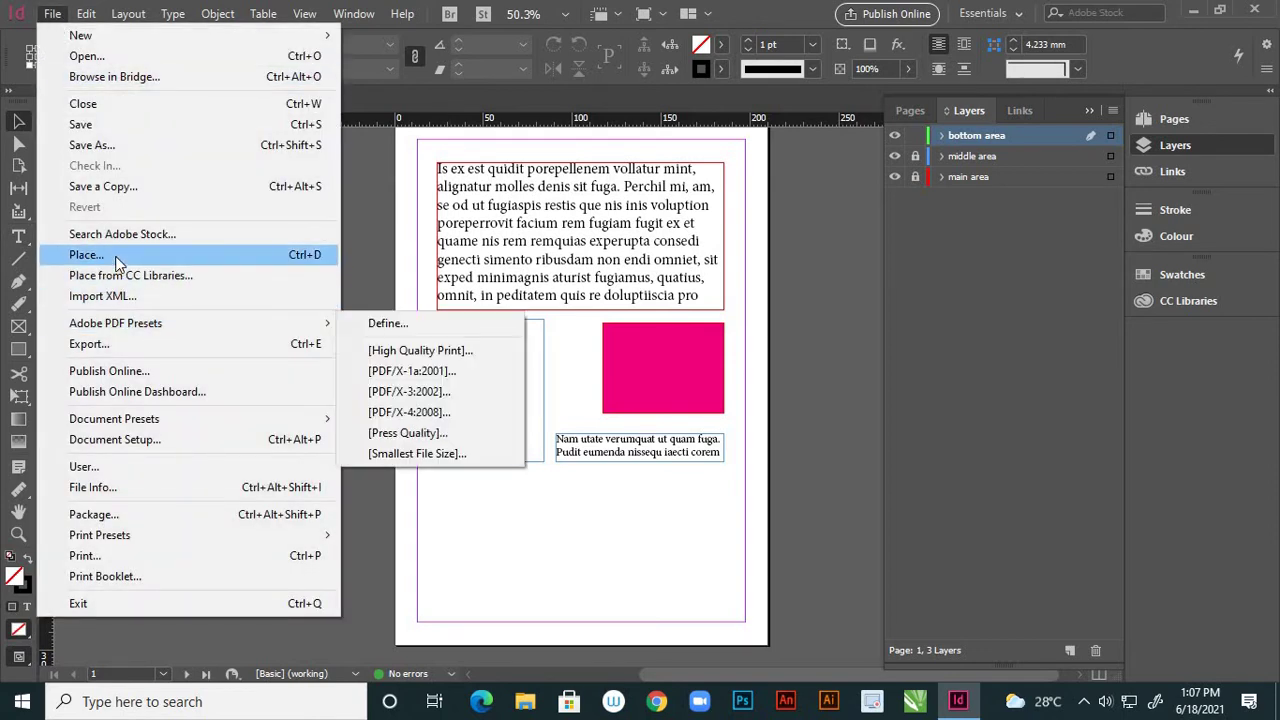
left_click(115, 255)
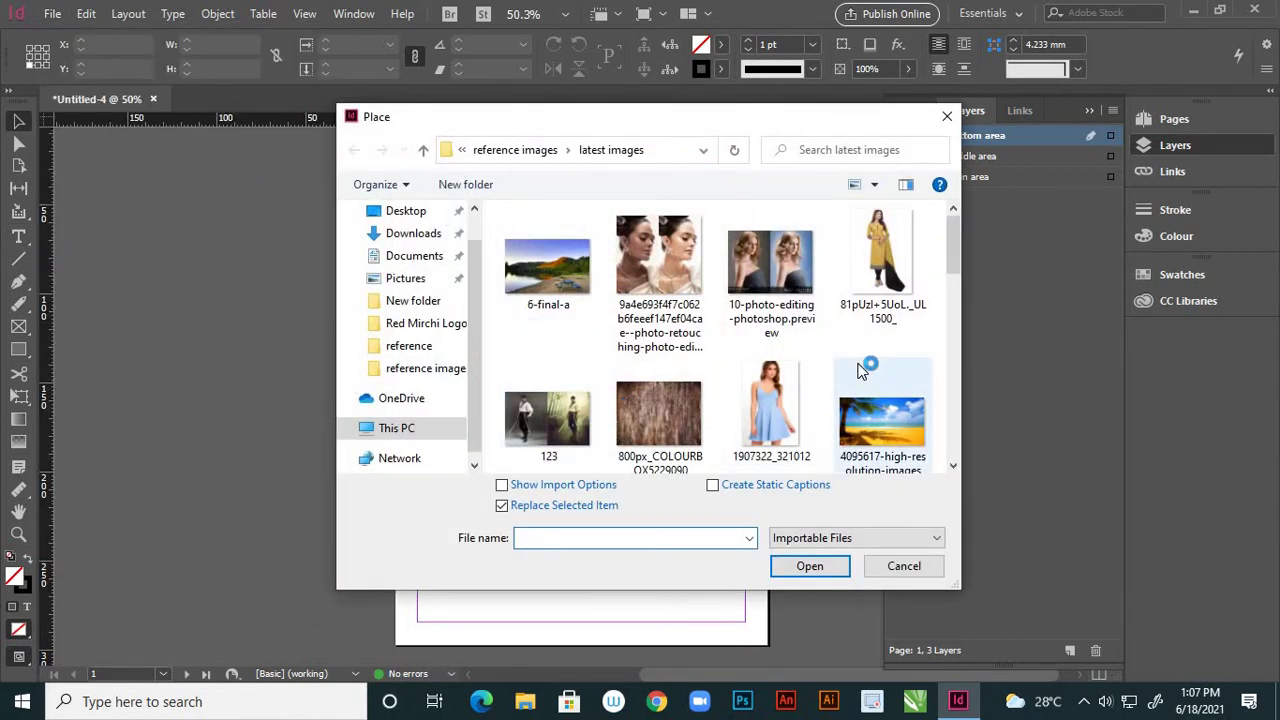
scroll(856, 375, "down", 3)
scroll(856, 371, "down", 1)
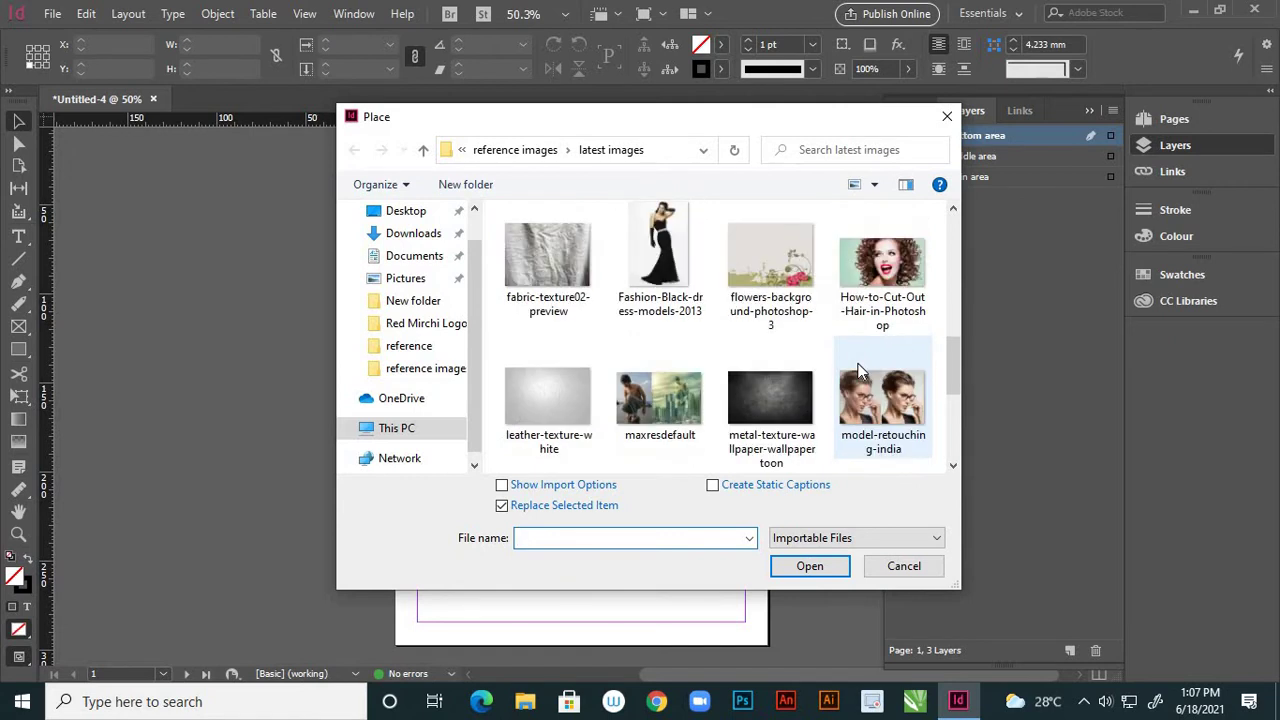
scroll(858, 371, "down", 3)
scroll(858, 371, "up", 3)
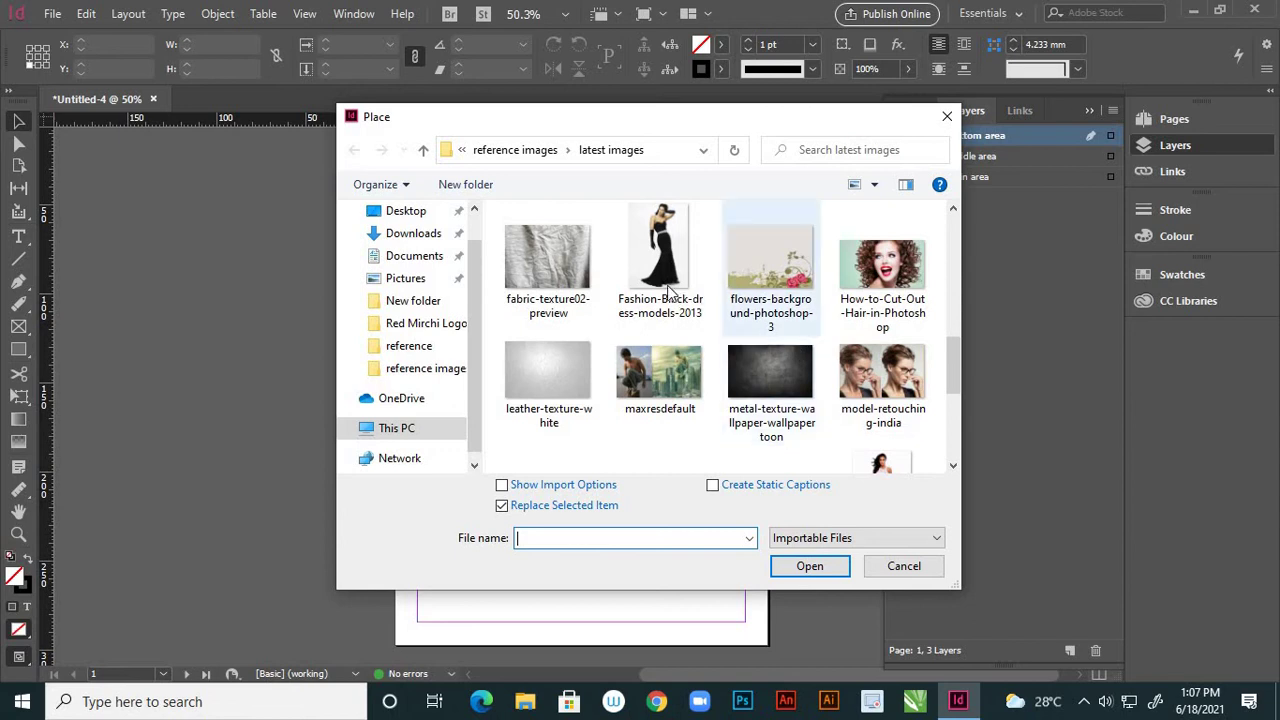
scroll(693, 289, "up", 2)
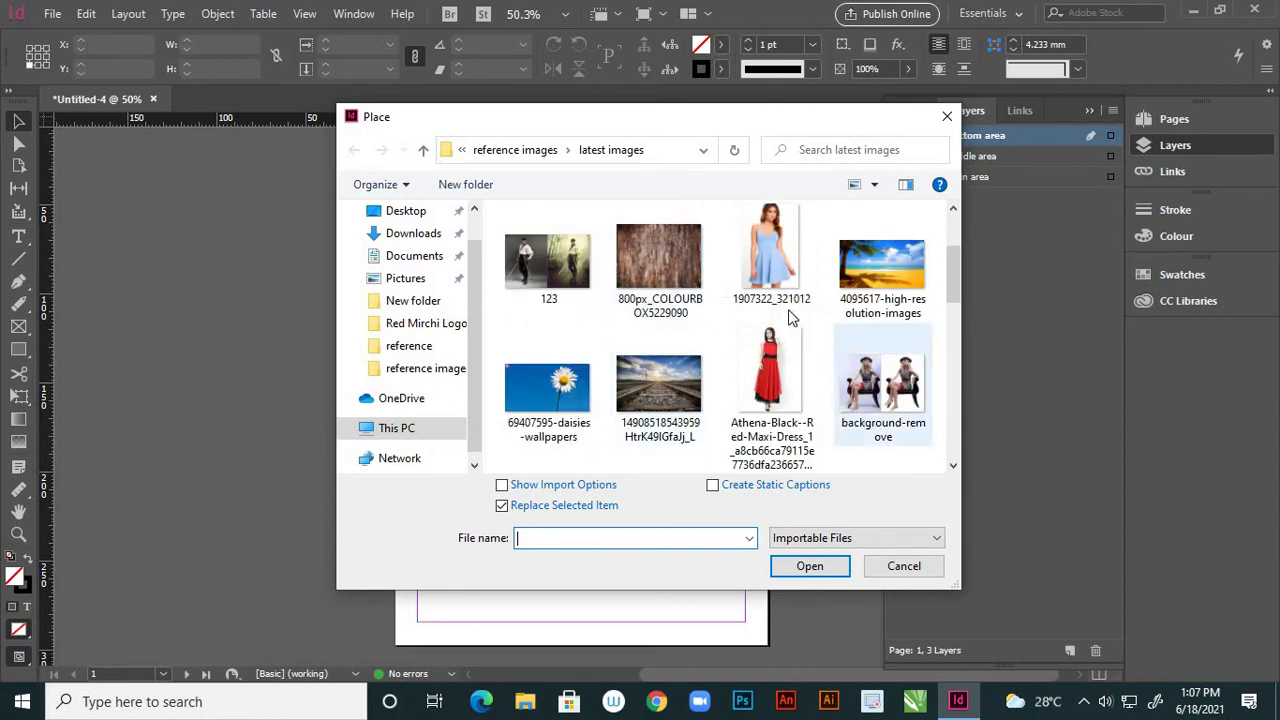
left_click(778, 280)
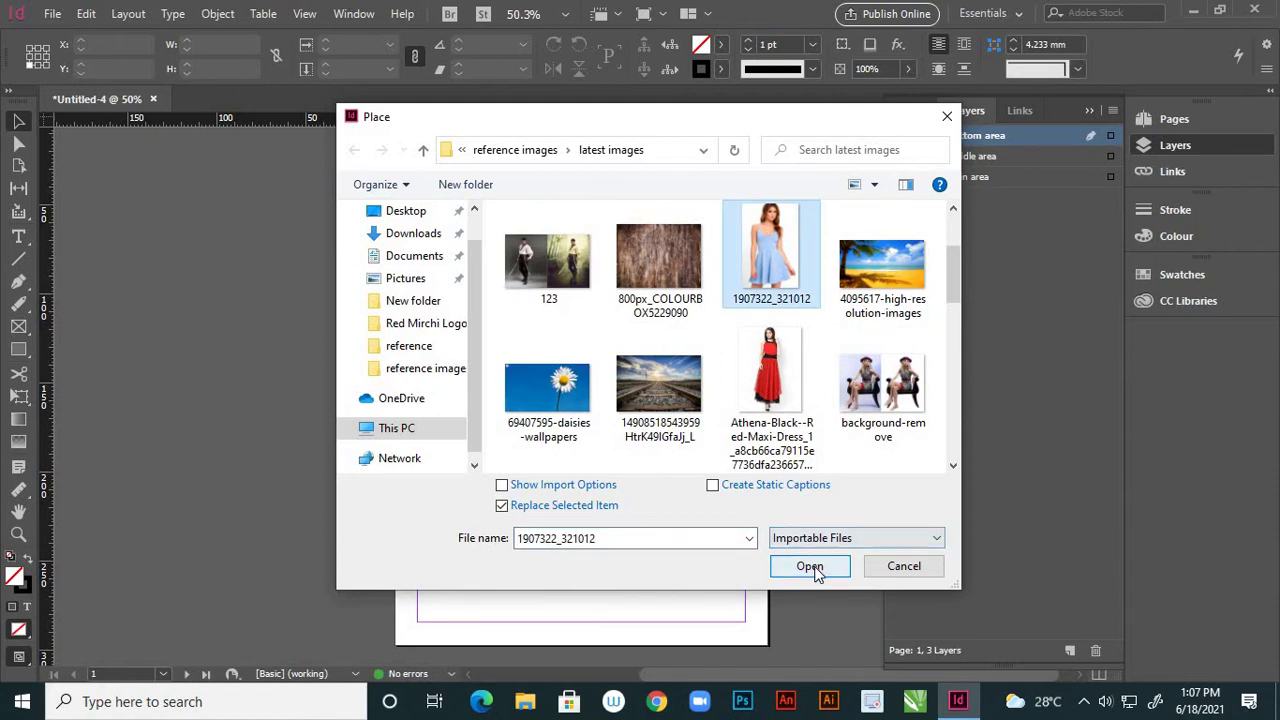
left_click(810, 566)
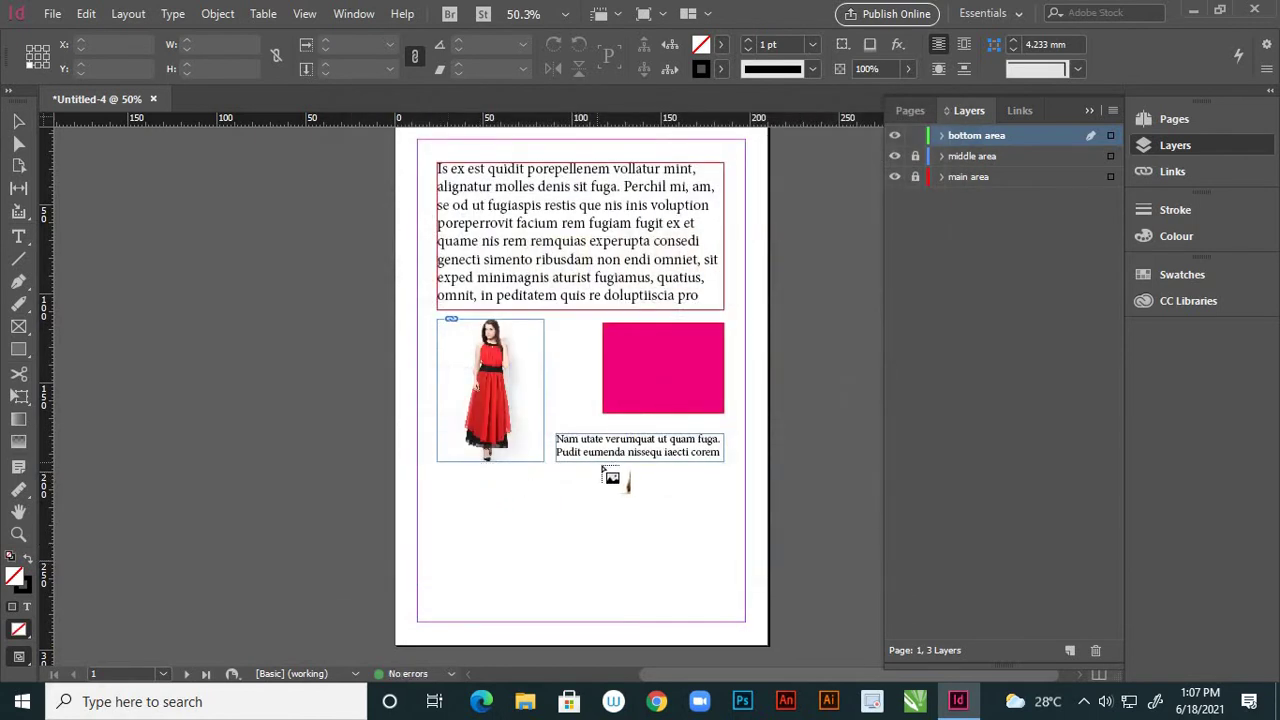
left_click_drag(609, 473, 749, 622)
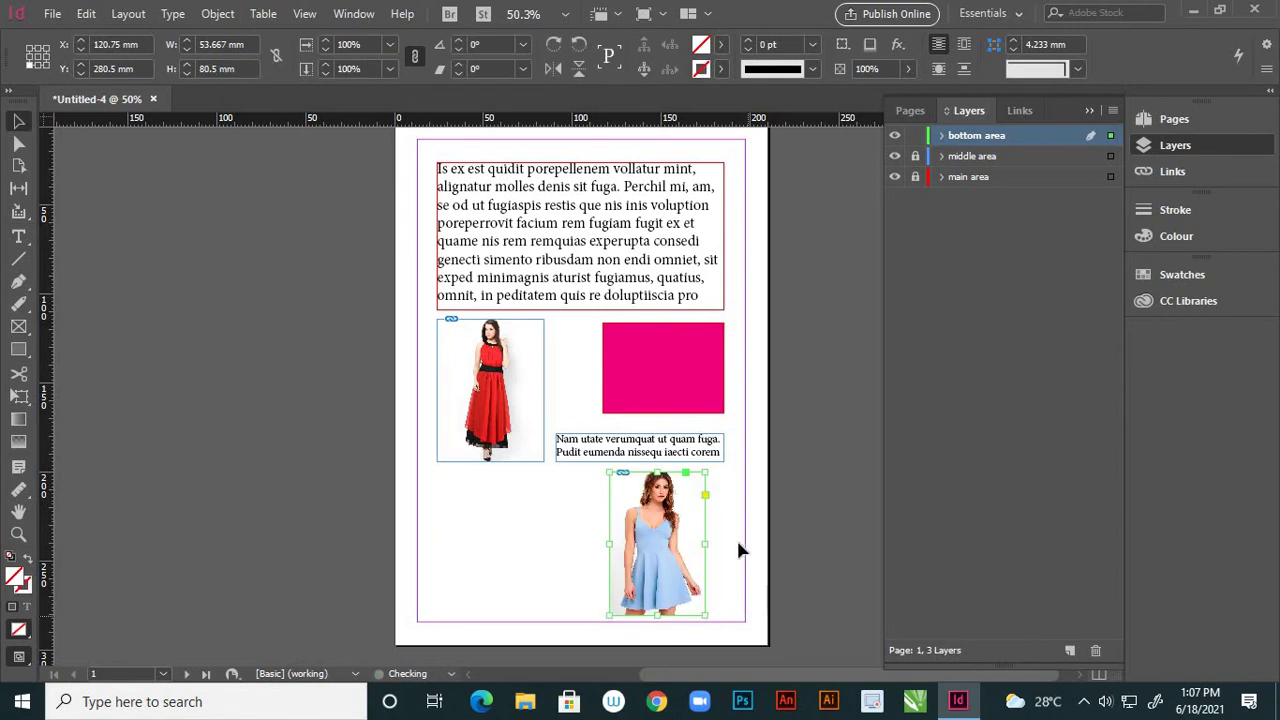
left_click(662, 466)
Step: Draw a rectangle about 60 by 66 mm below the red dress image and fill it with yellow C=0 M=0 Y=100 K=0
scroll(662, 485, "down", 1)
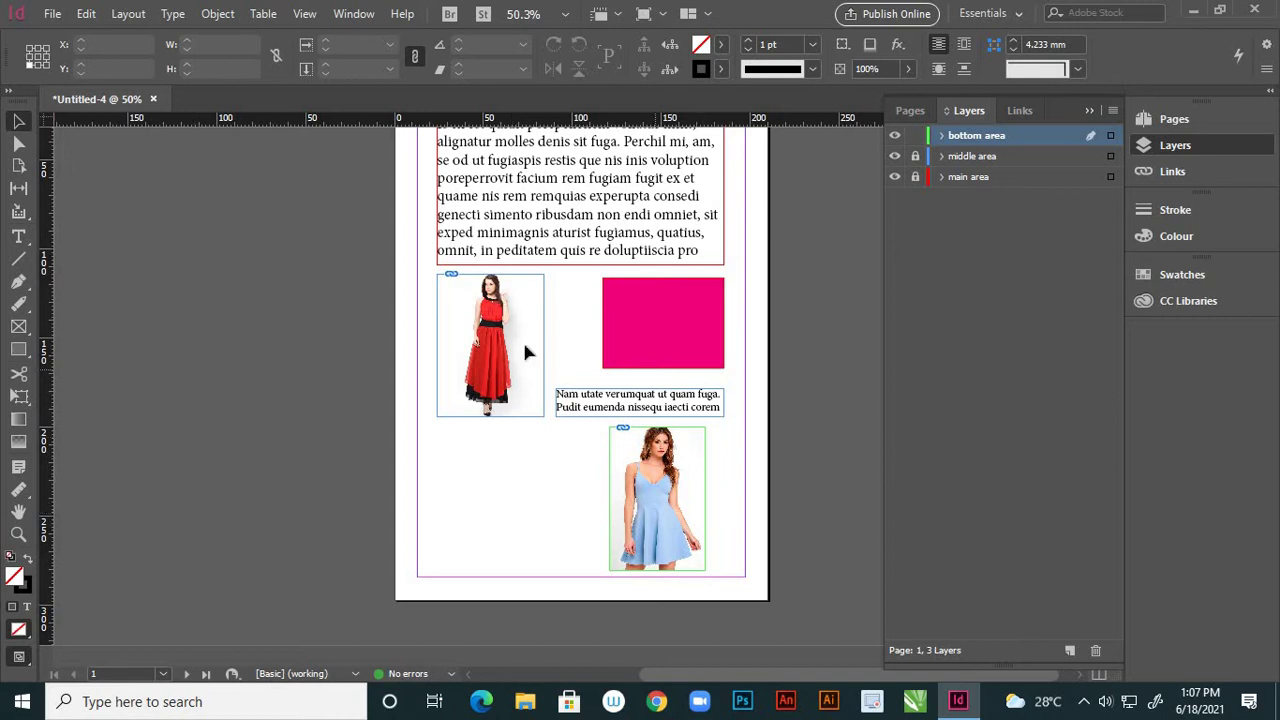
left_click(19, 350)
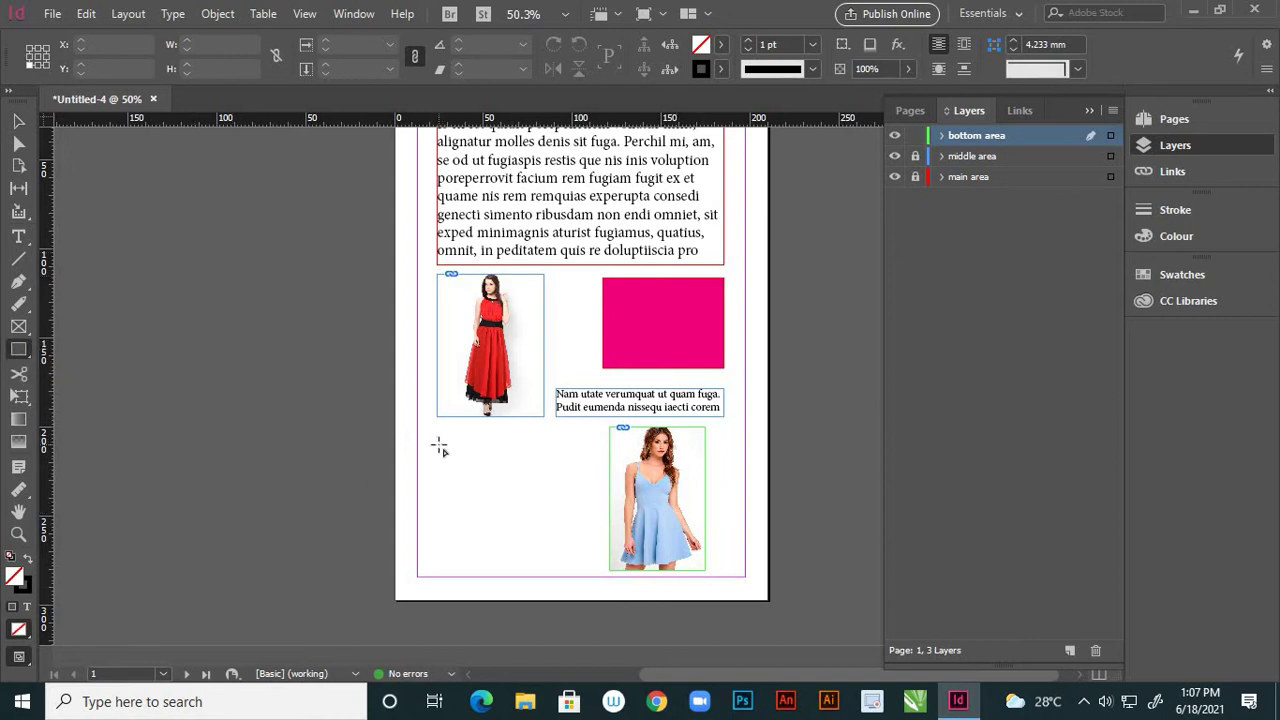
mouse_move(439, 447)
left_mouse_down()
mouse_move(543, 531)
mouse_move(563, 557)
mouse_move(558, 573)
mouse_move(544, 562)
left_mouse_up()
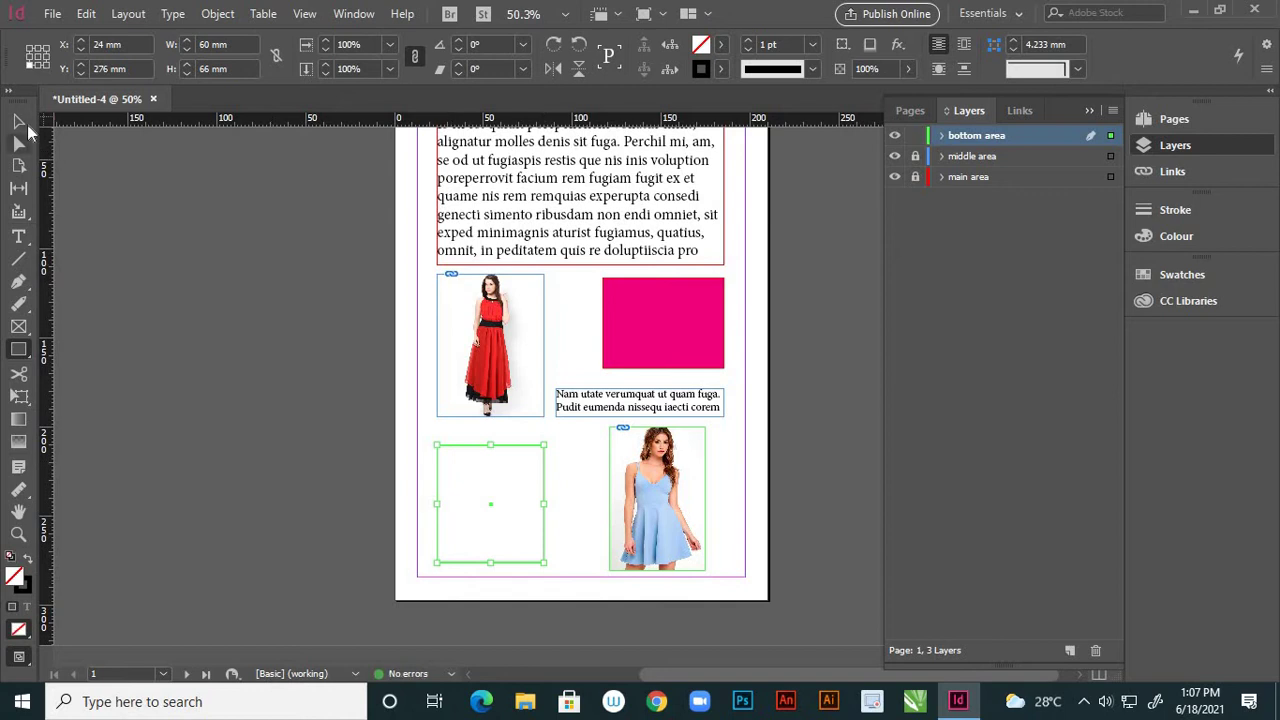
left_click(19, 122)
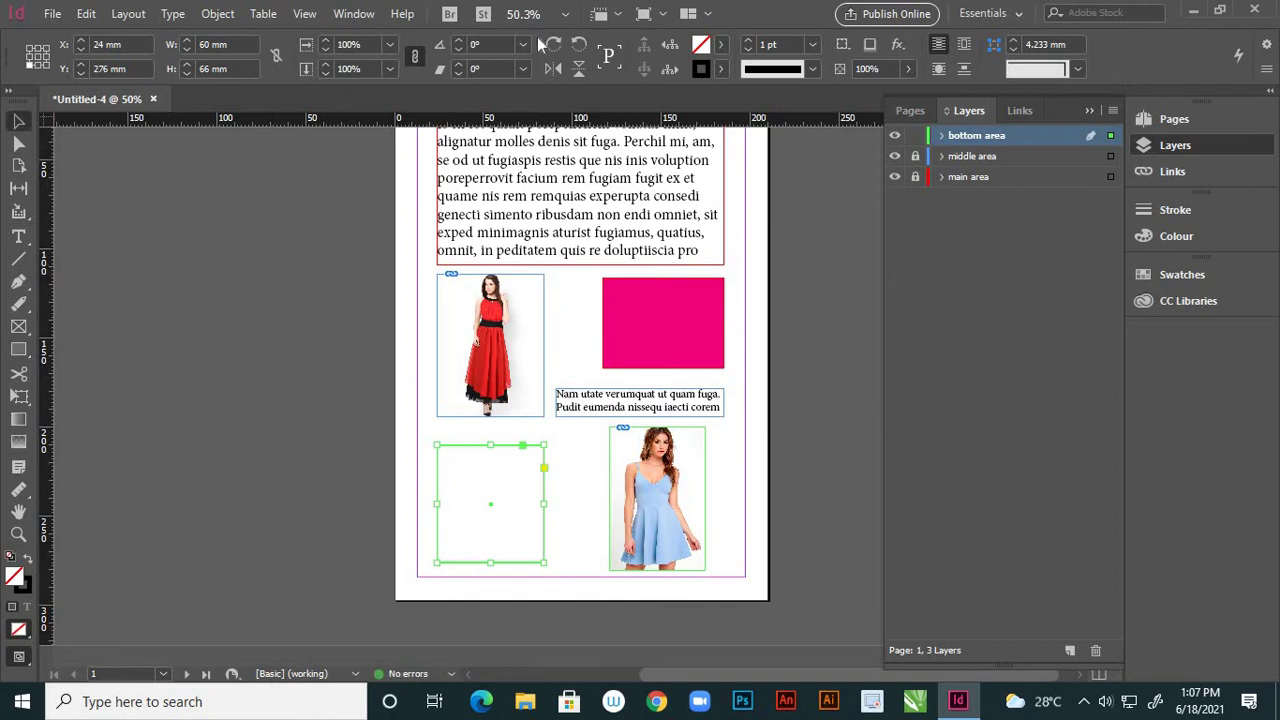
left_click(723, 45)
left_click(585, 225)
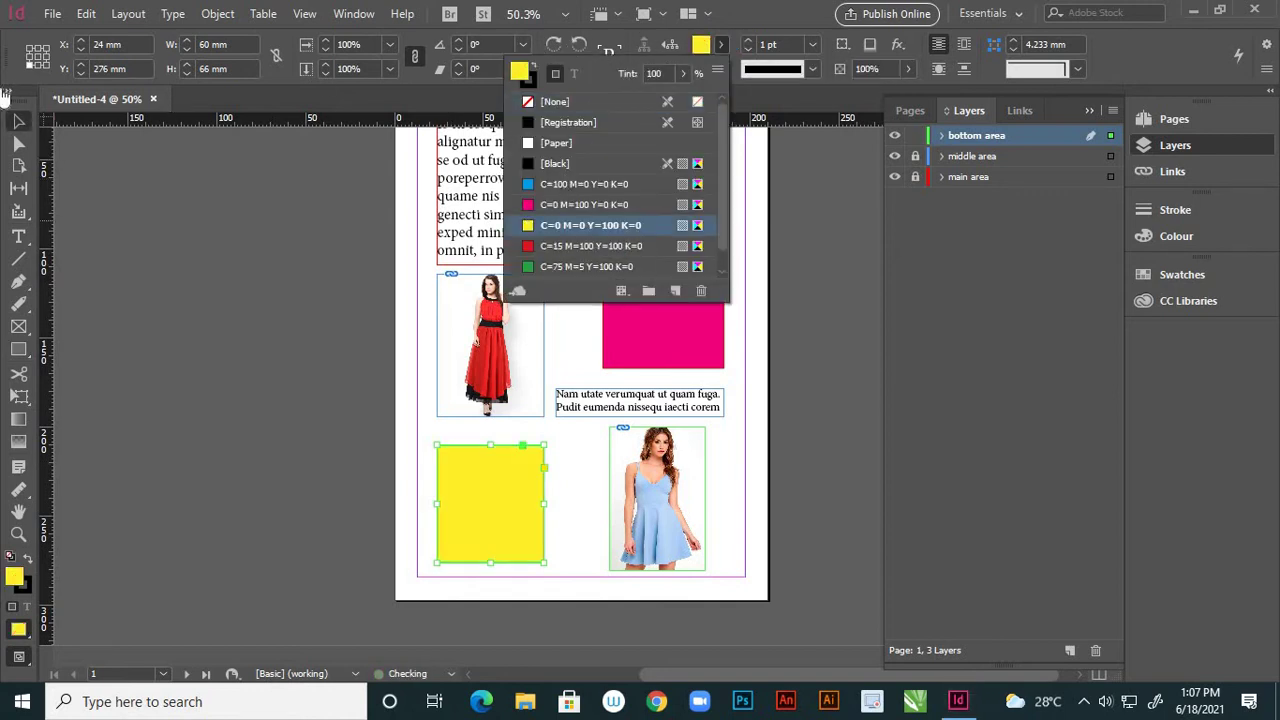
left_click(203, 306)
left_click(236, 324)
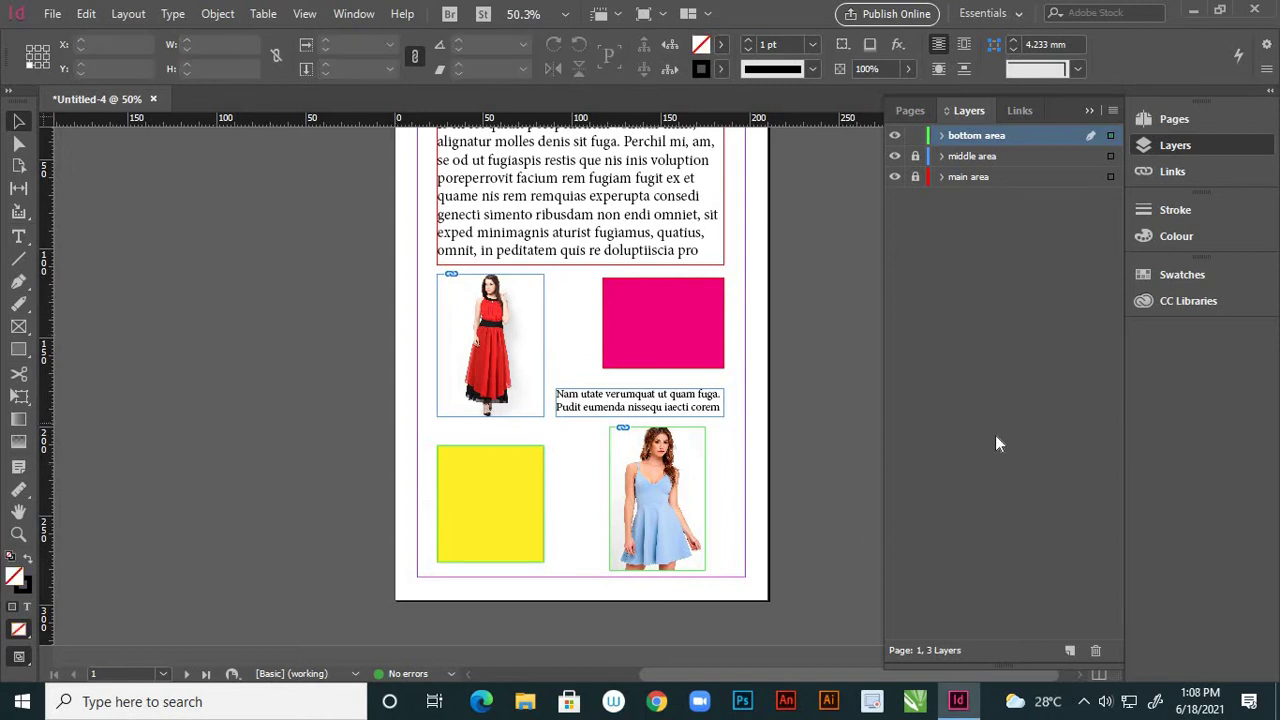
Step: Expand the bottom area layer, then hide and reshow its rectangle and its image to check what each item is
left_click(941, 135)
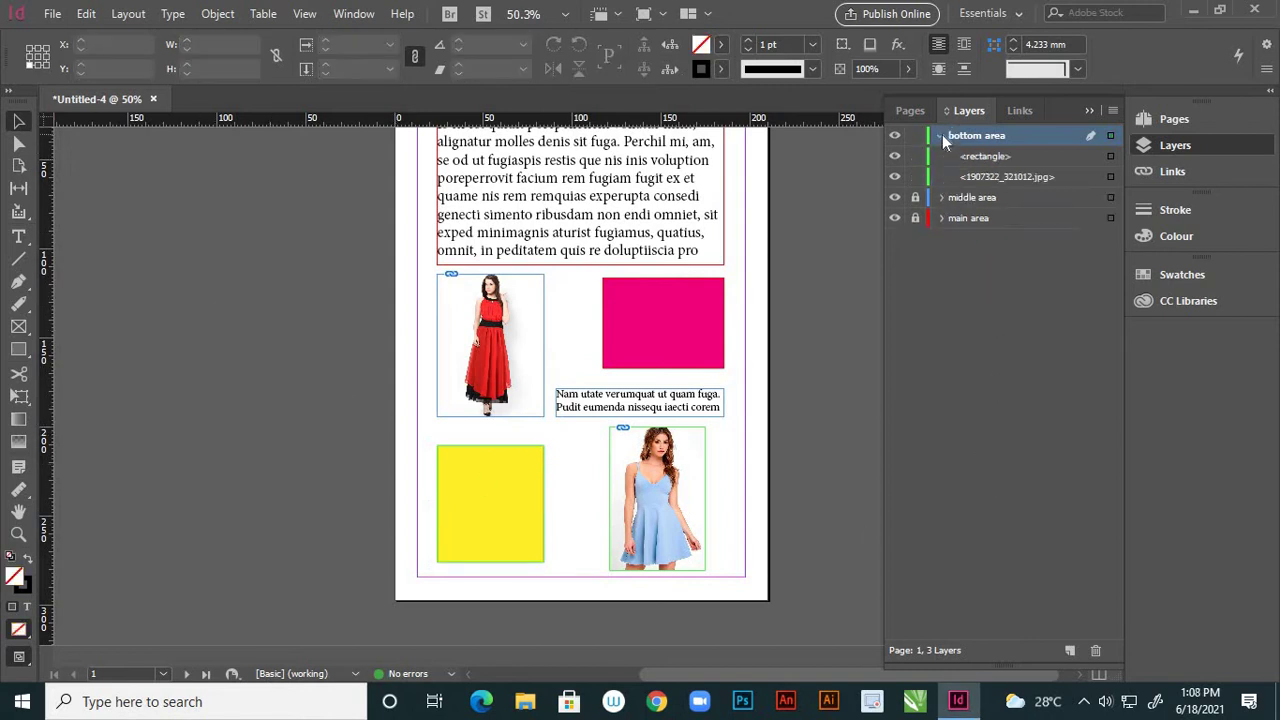
left_click(895, 157)
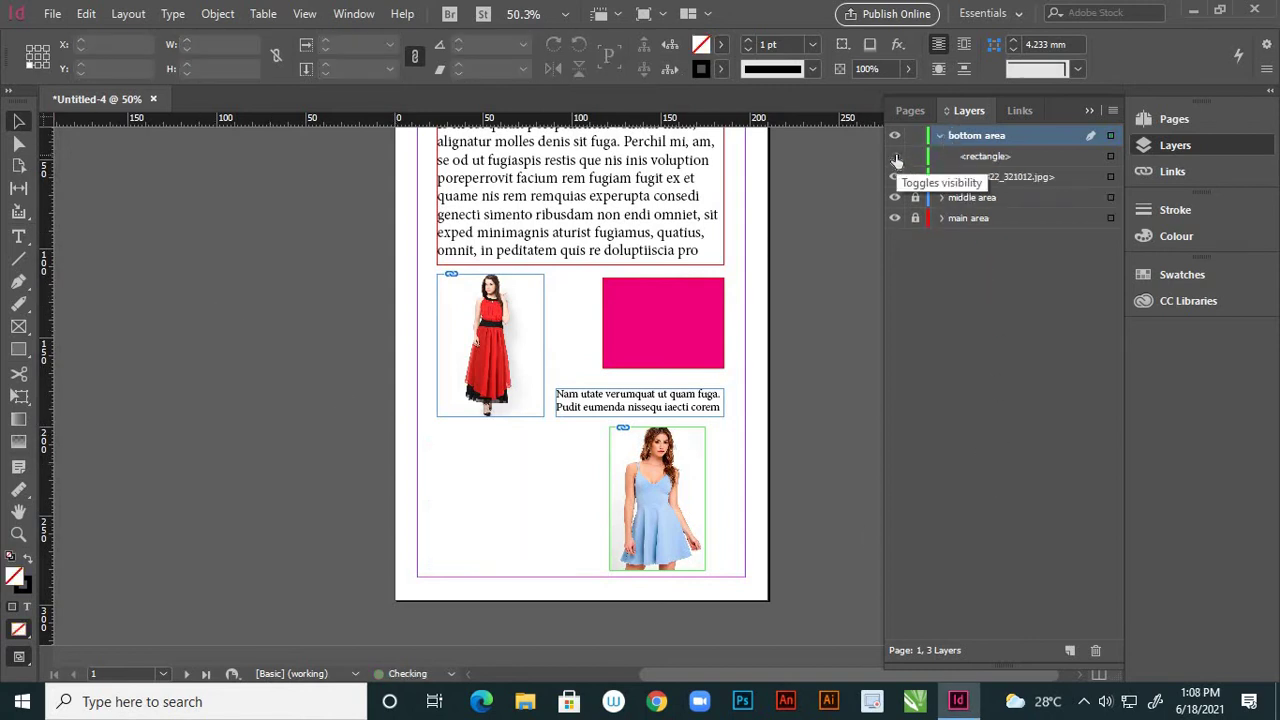
left_click(895, 157)
left_click(896, 176)
left_click(896, 176)
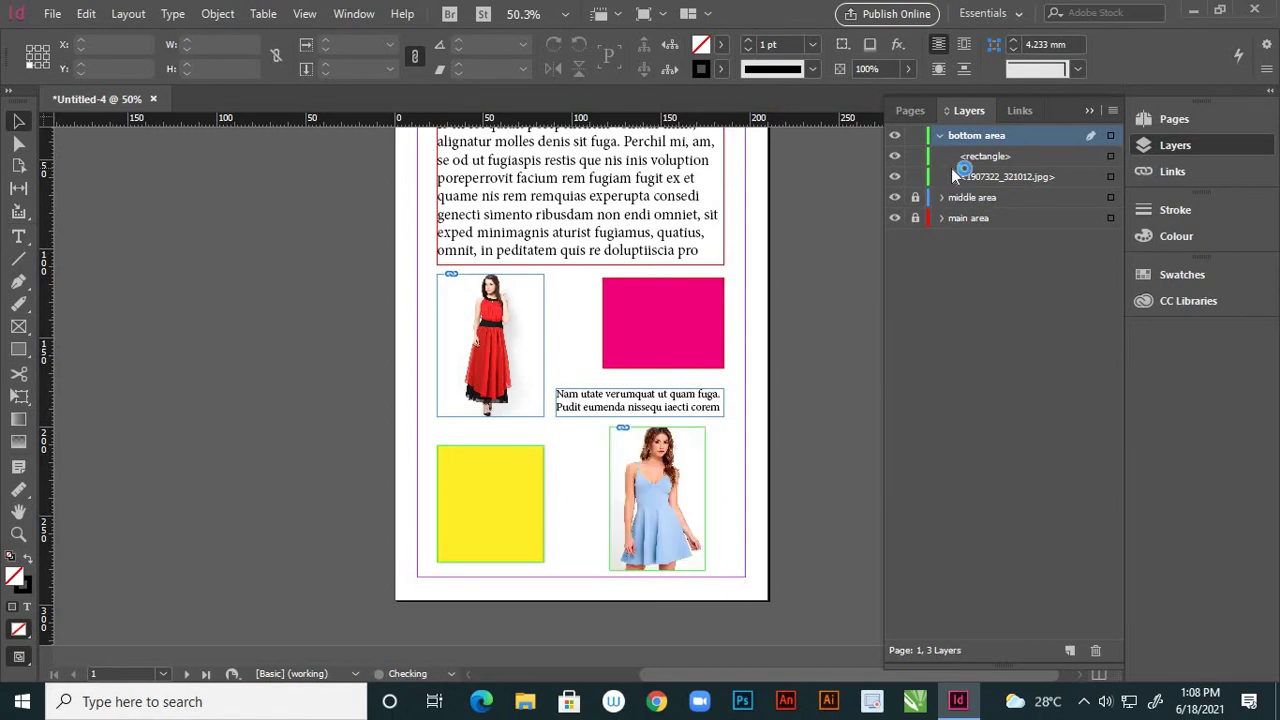
Step: Collapse the bottom area layer and lock it
left_click(941, 137)
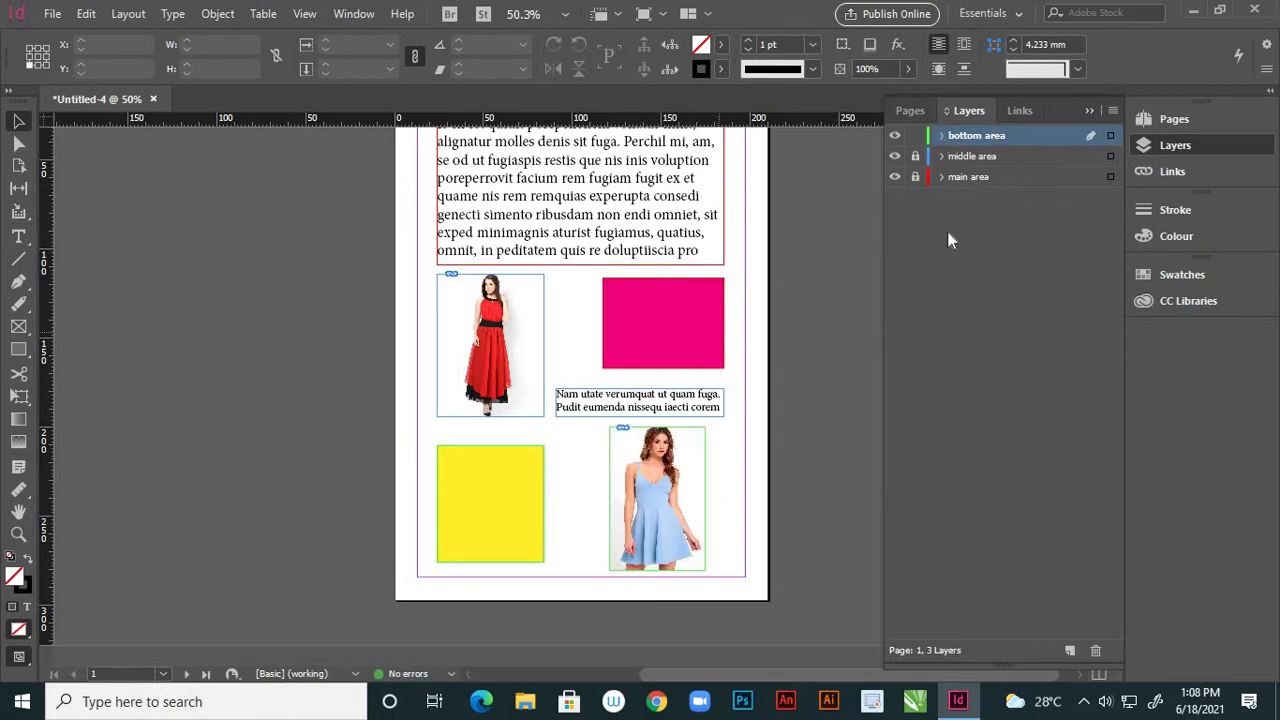
left_click(914, 140)
scroll(738, 393, "down", 1)
scroll(745, 380, "up", 3)
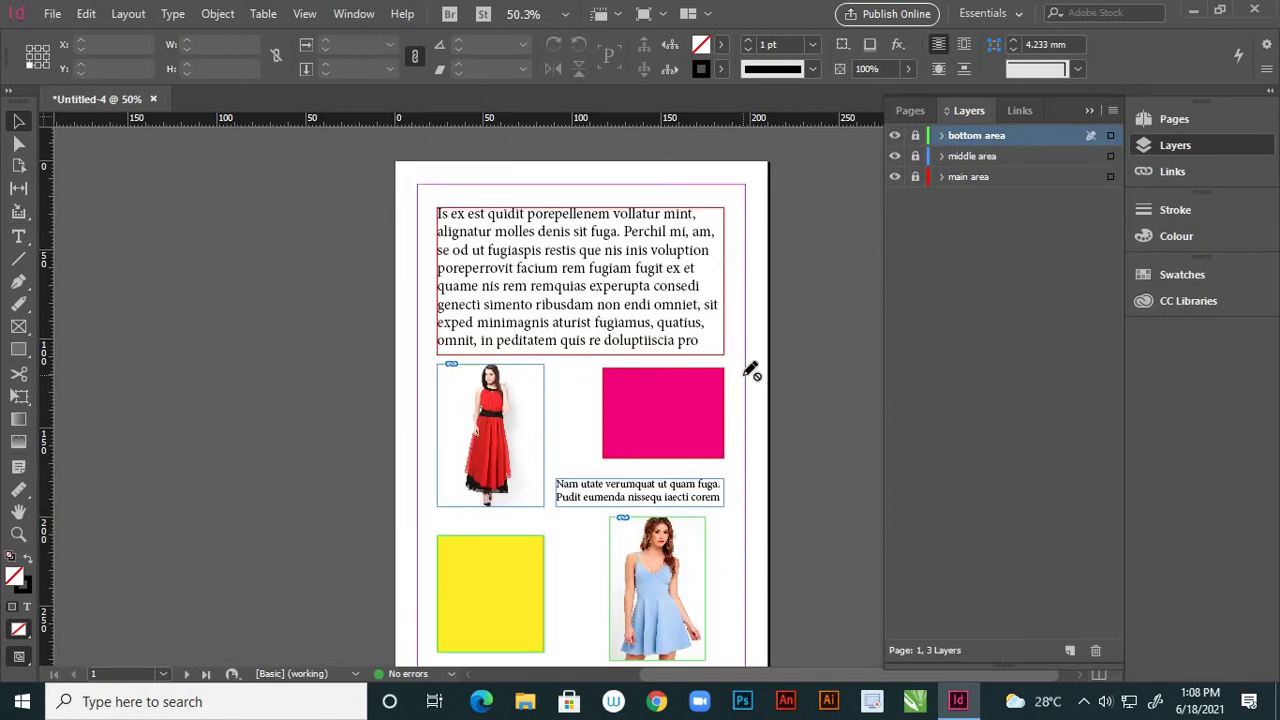
Step: Look through the document's pages and return to page 1, fitting it in view
scroll(775, 246, "down", 3)
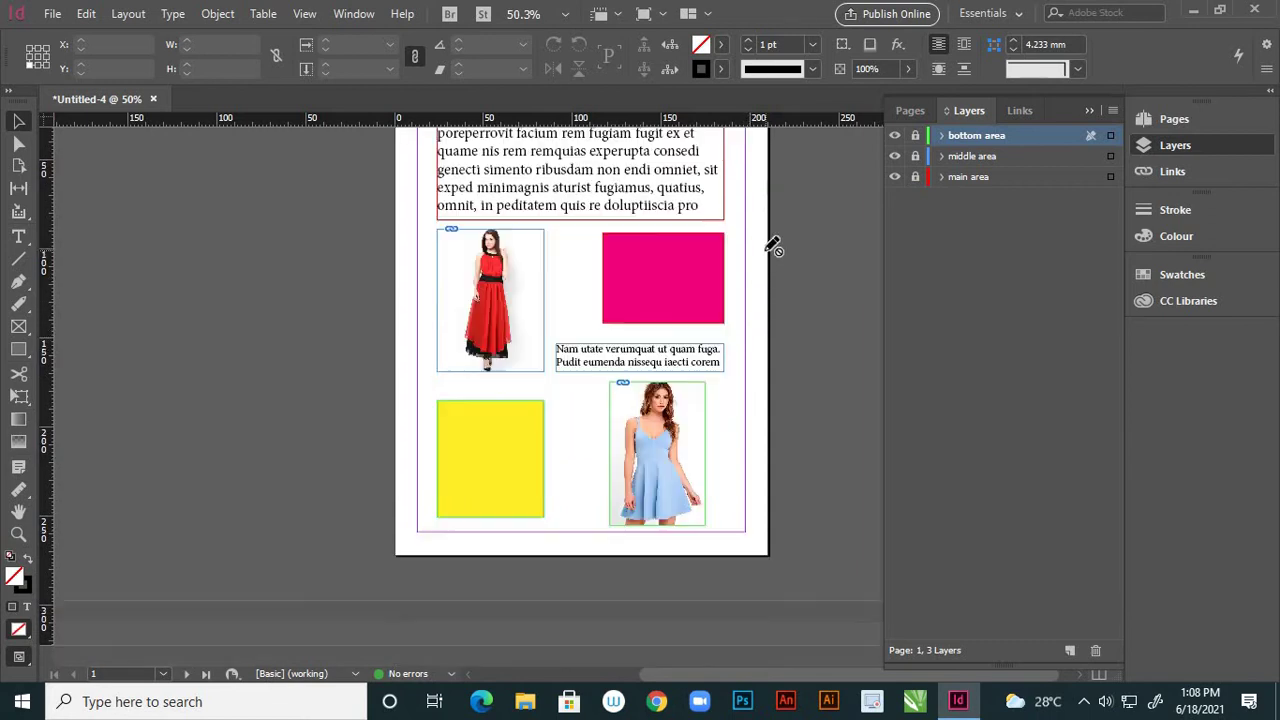
scroll(775, 246, "down", 20)
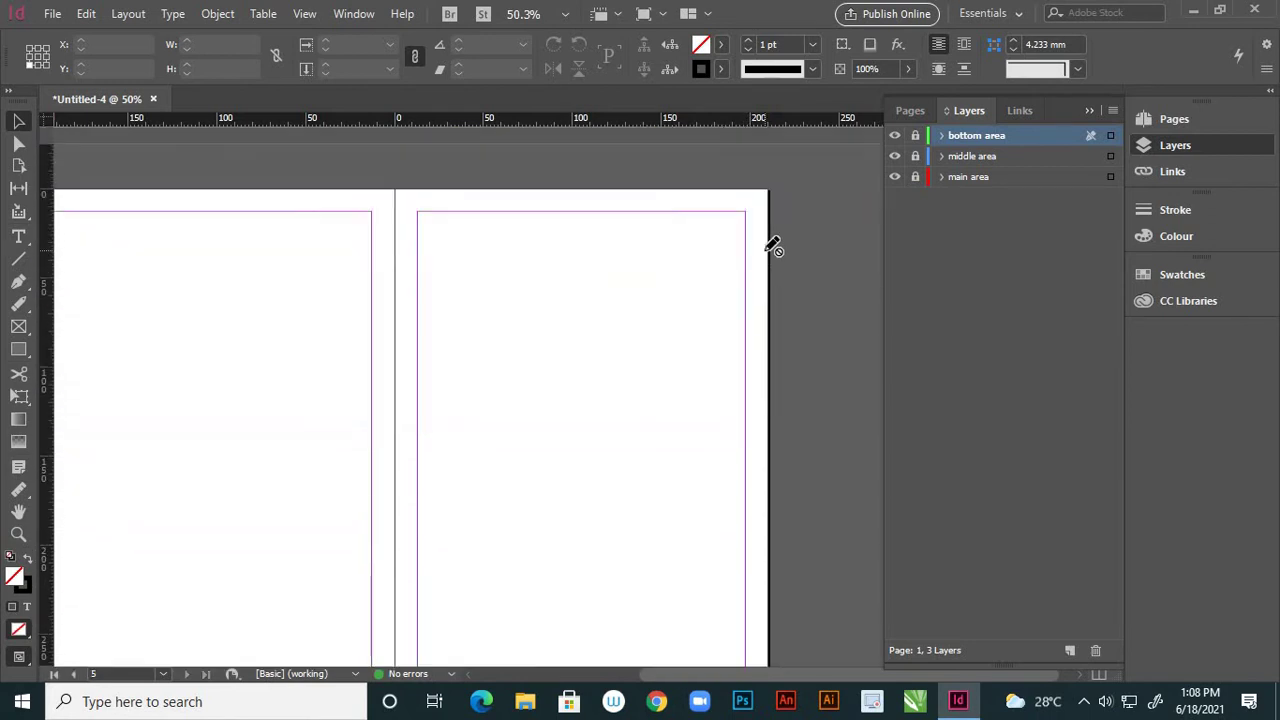
scroll(775, 246, "up", 10)
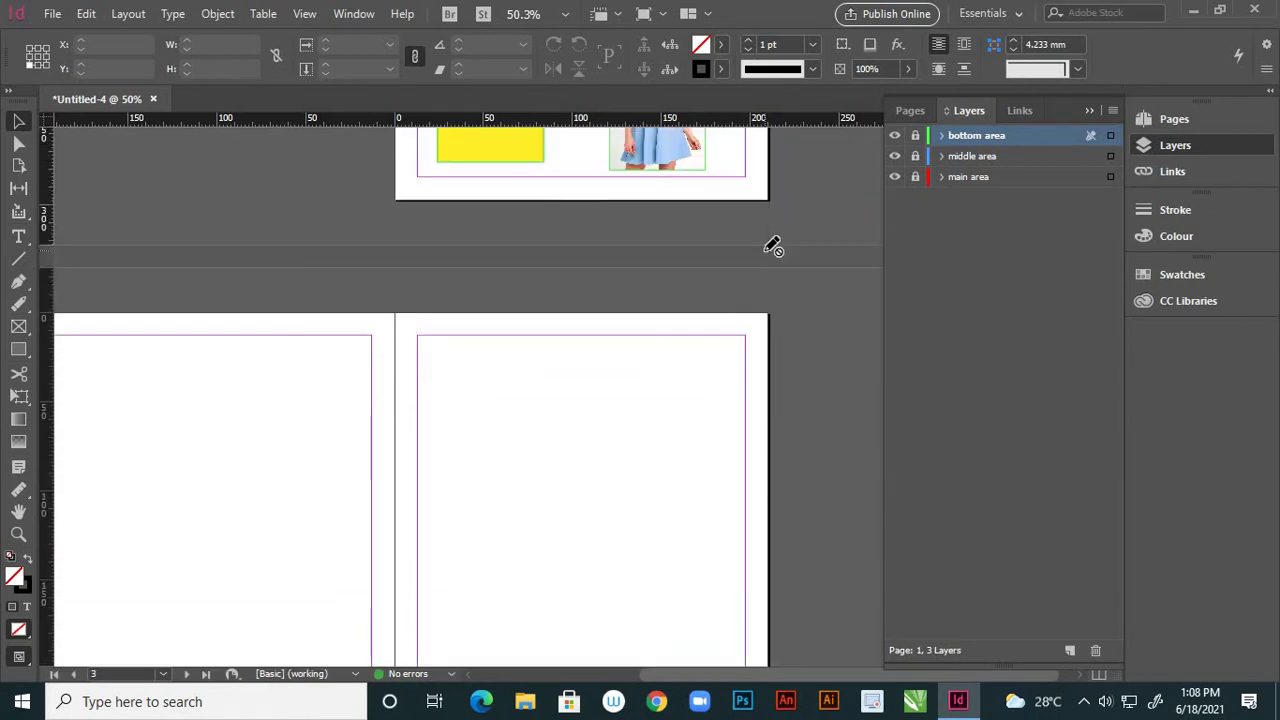
scroll(775, 246, "up", 4)
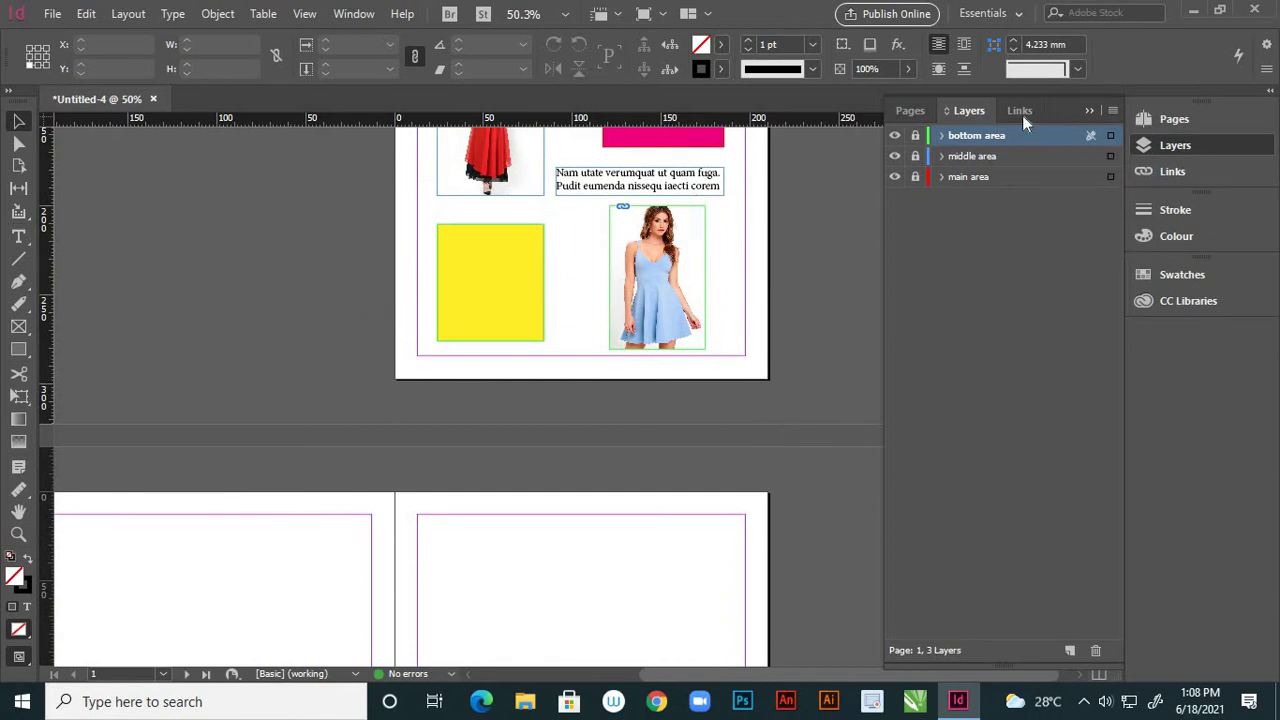
left_click(921, 112)
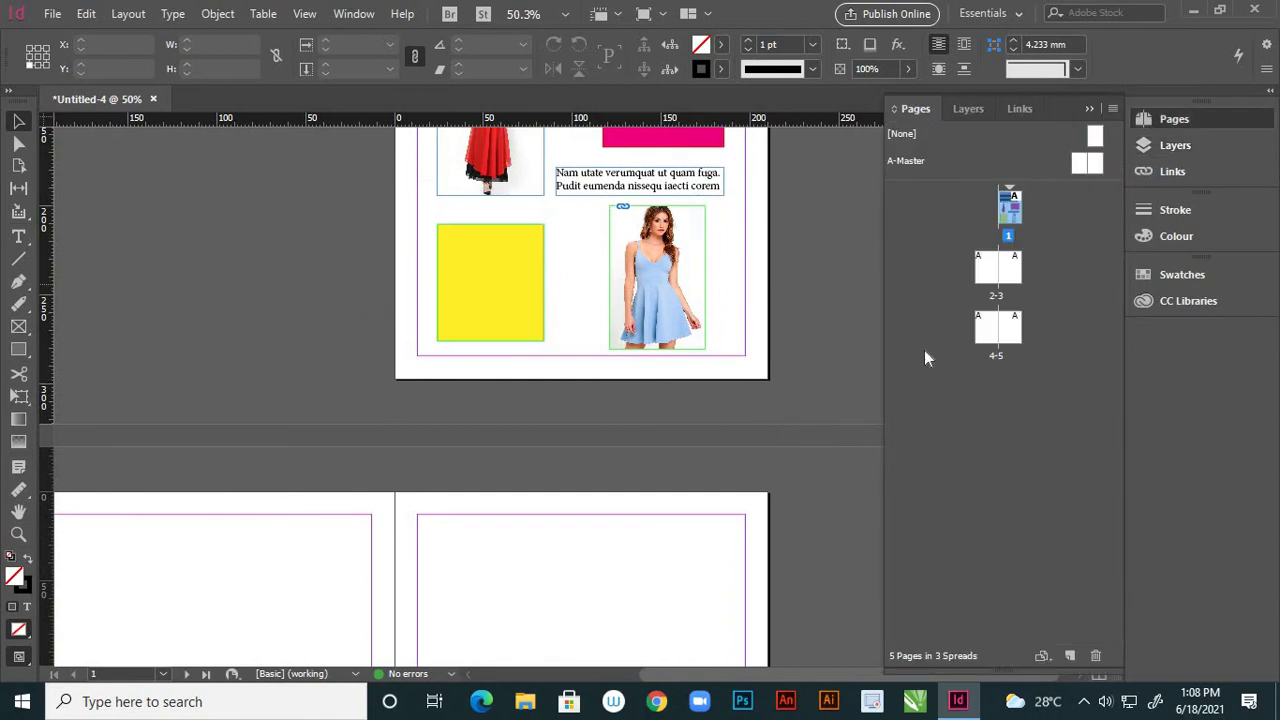
scroll(729, 303, "up", 5)
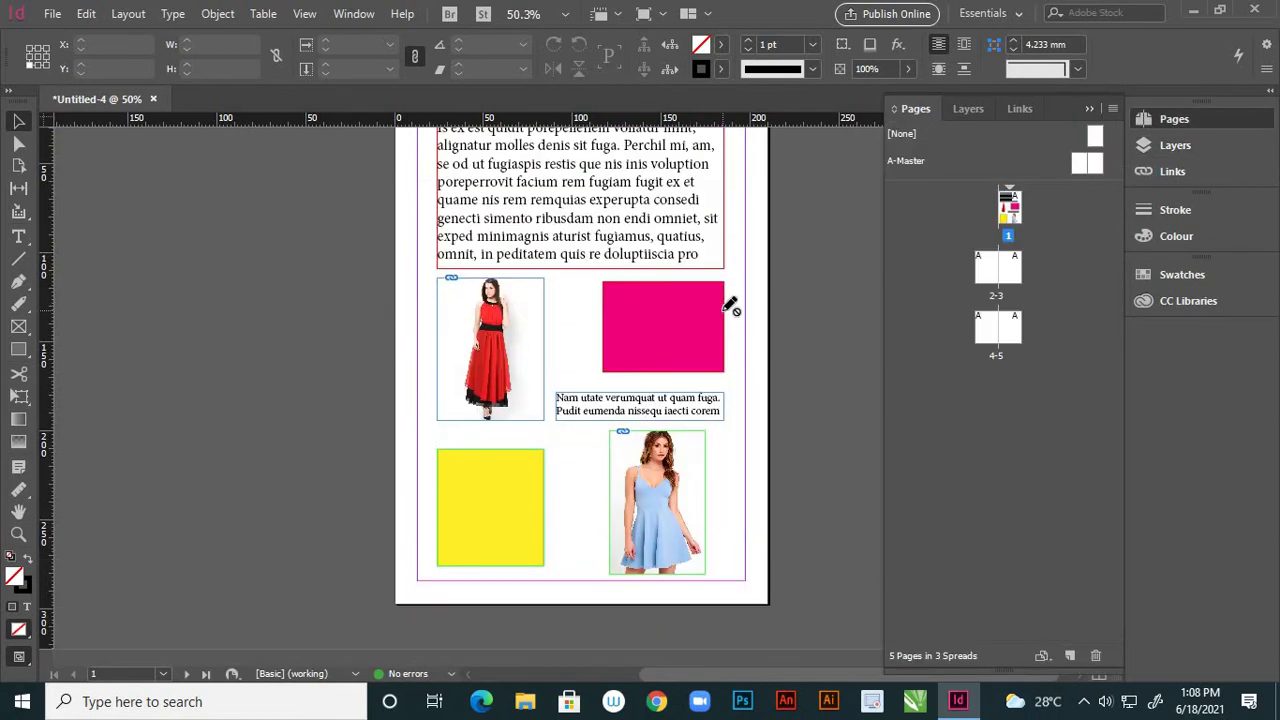
double_click(1010, 205)
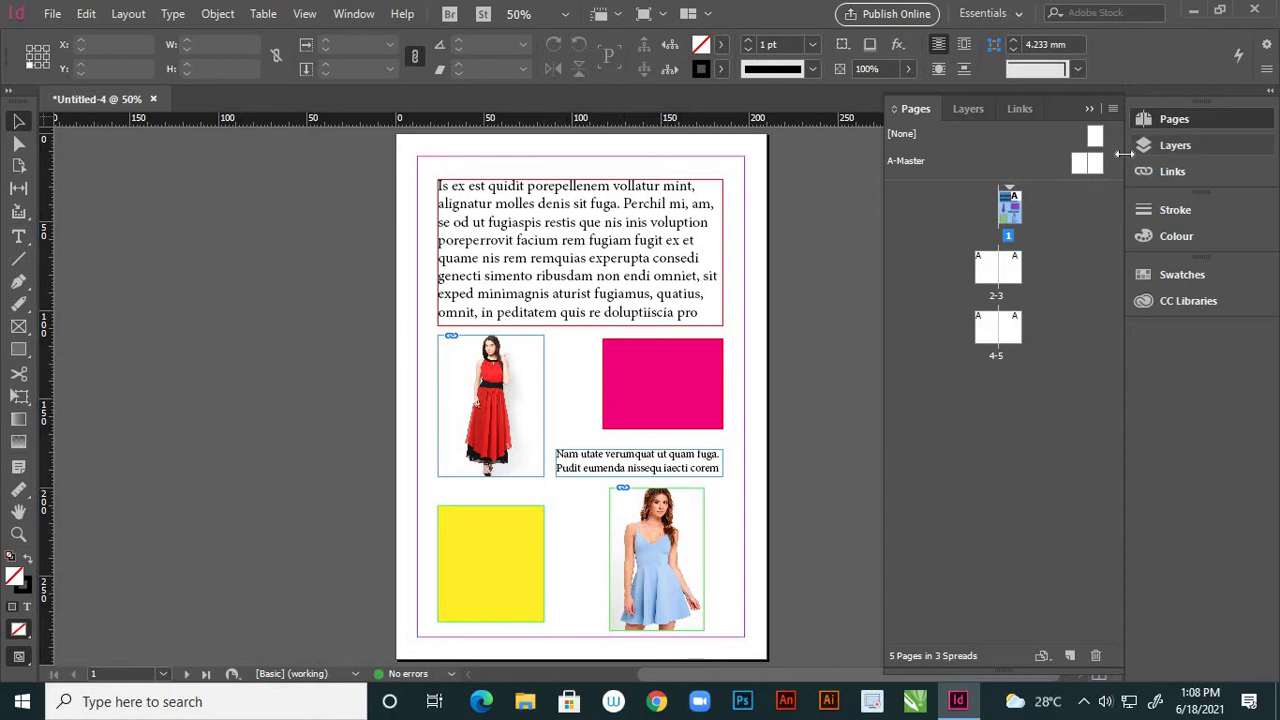
Step: Hide and reshow the main area, middle area and bottom area layers one by one to check their contents
left_click(1158, 147)
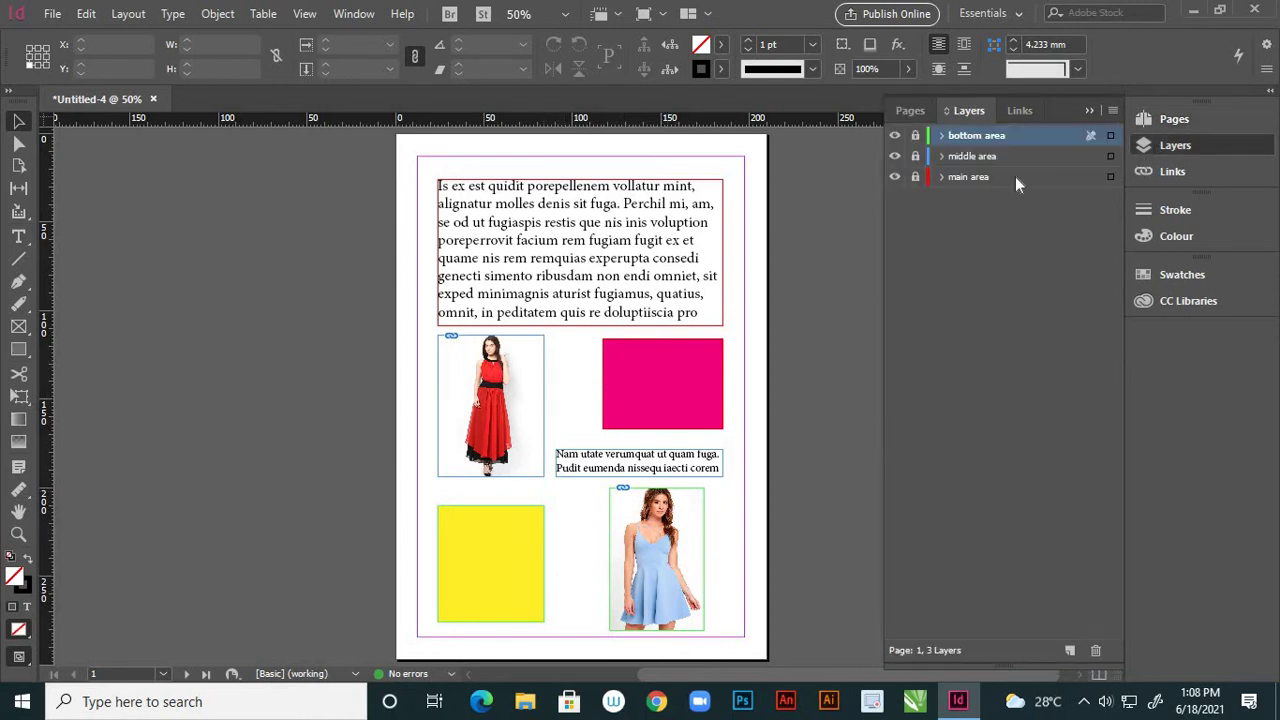
left_click(895, 177)
left_click(895, 177)
left_click(895, 157)
left_click(895, 157)
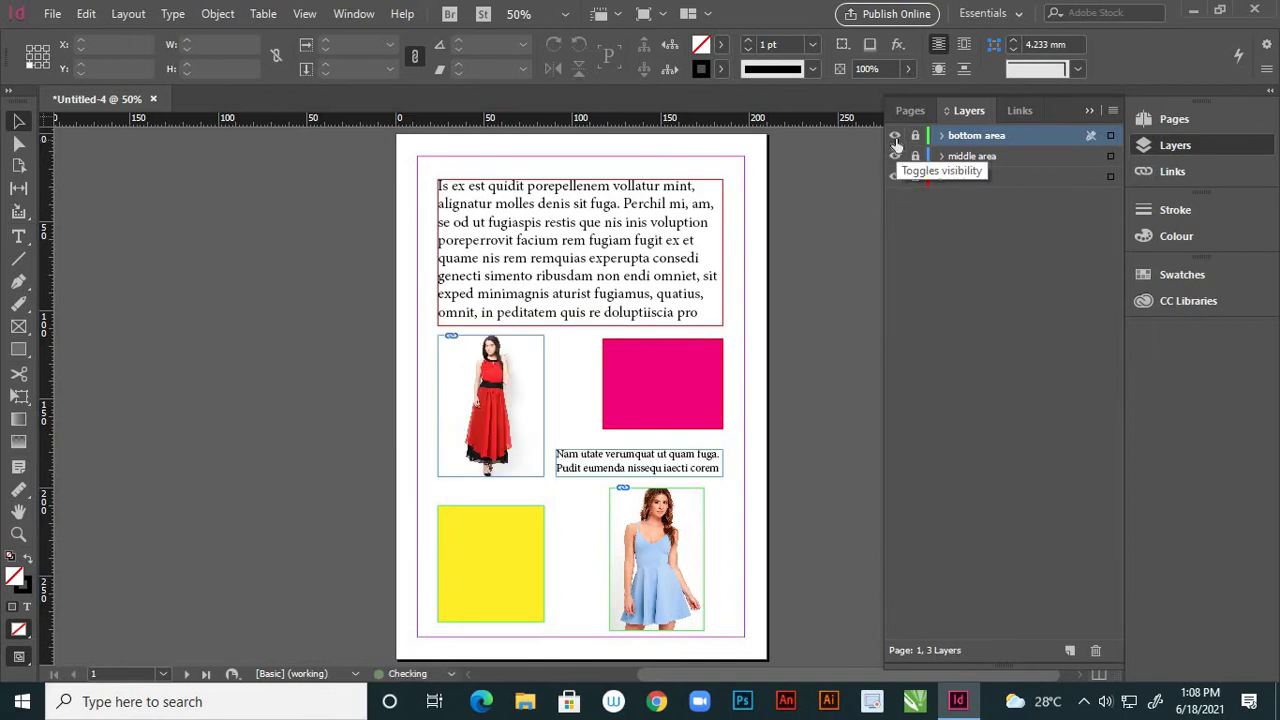
left_click(895, 137)
left_click(895, 137)
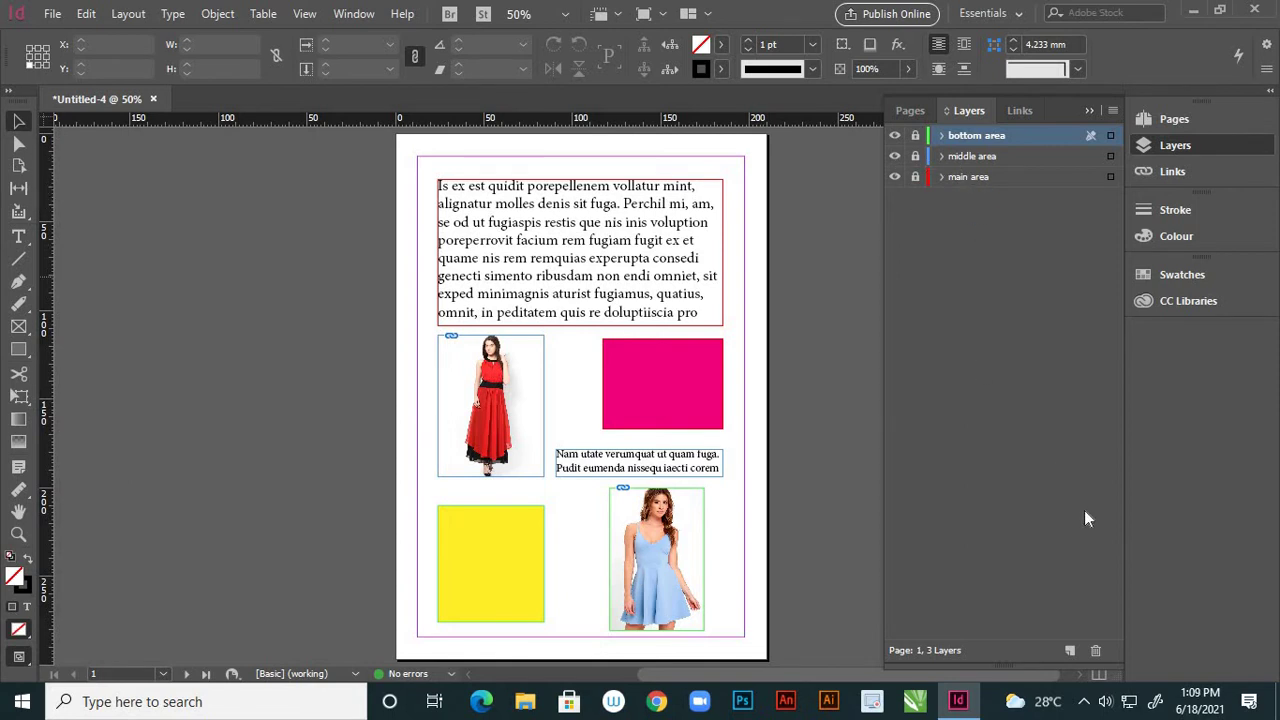
Step: Create a new layer above the bottom area layer and go to page 2 of the document
left_click(1069, 650)
scroll(718, 220, "down", 10)
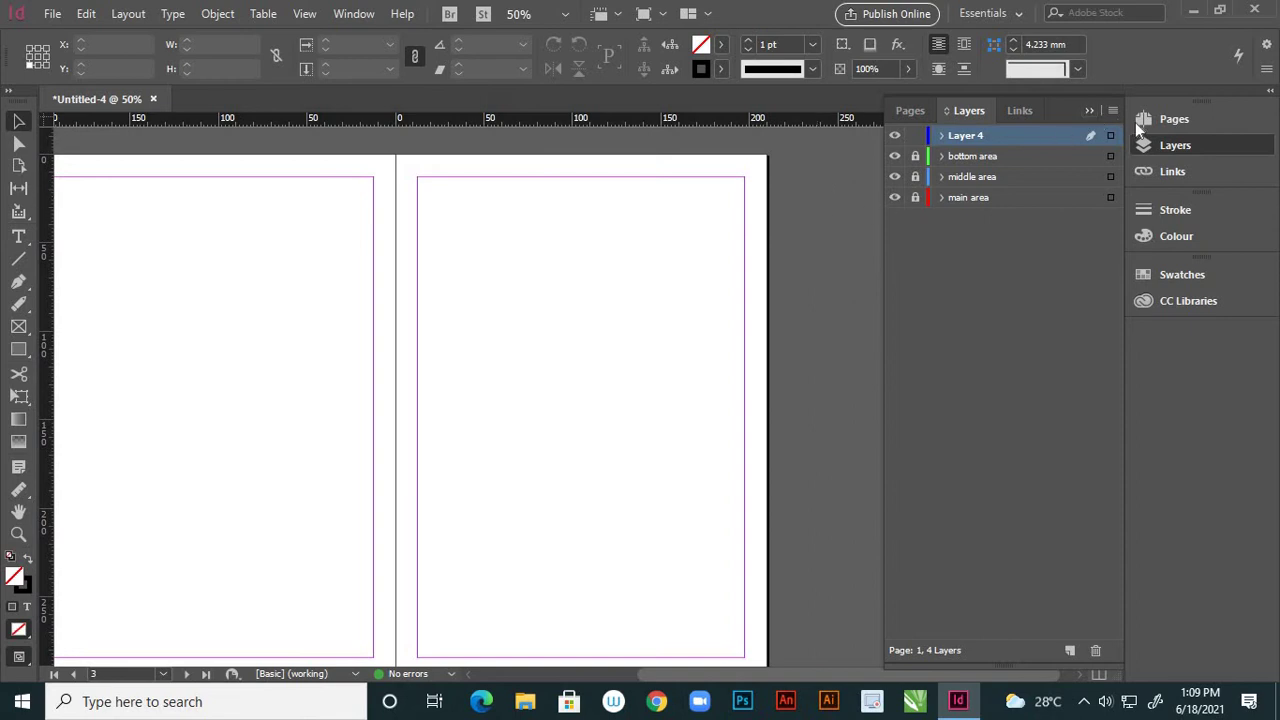
left_click(1164, 122)
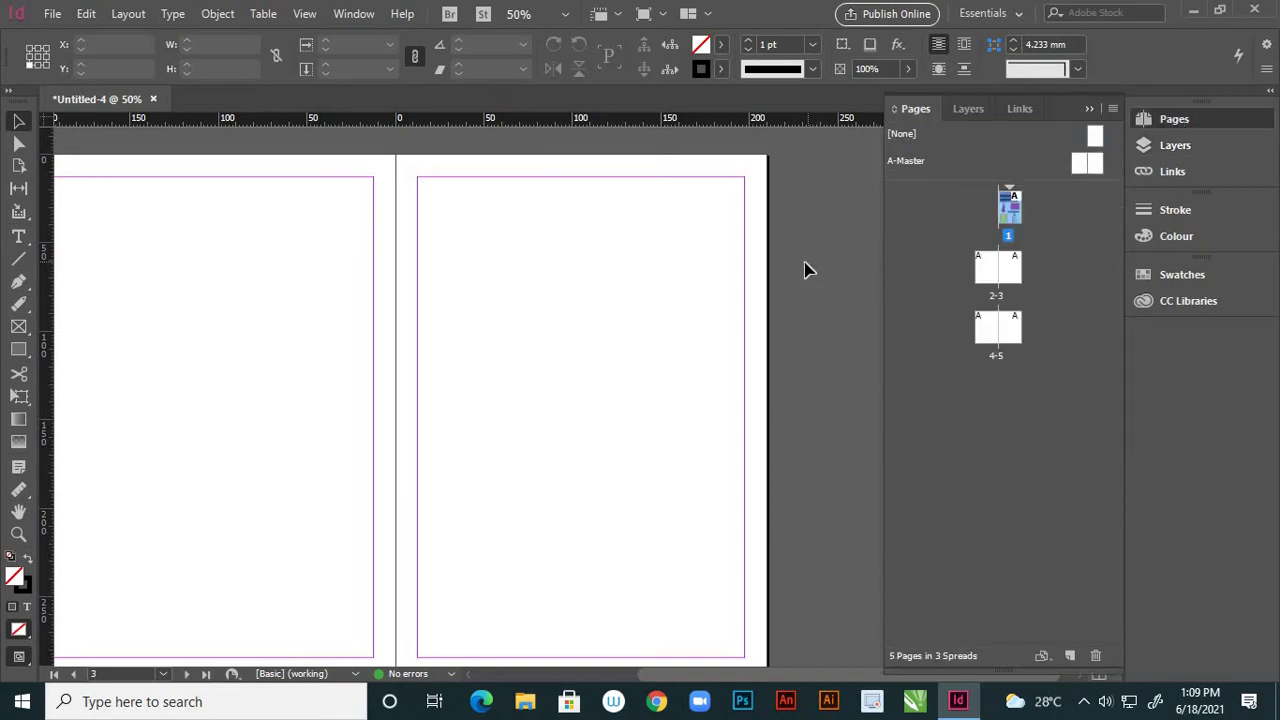
left_click(1013, 272)
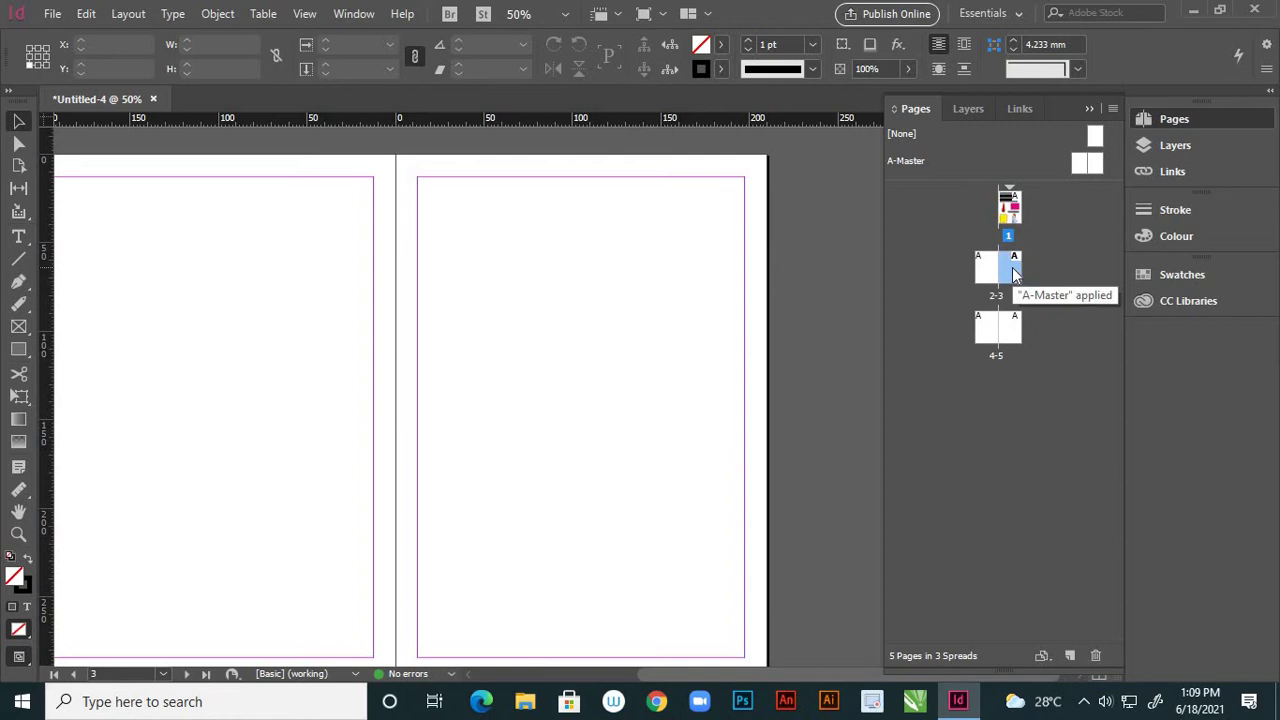
double_click(1013, 272)
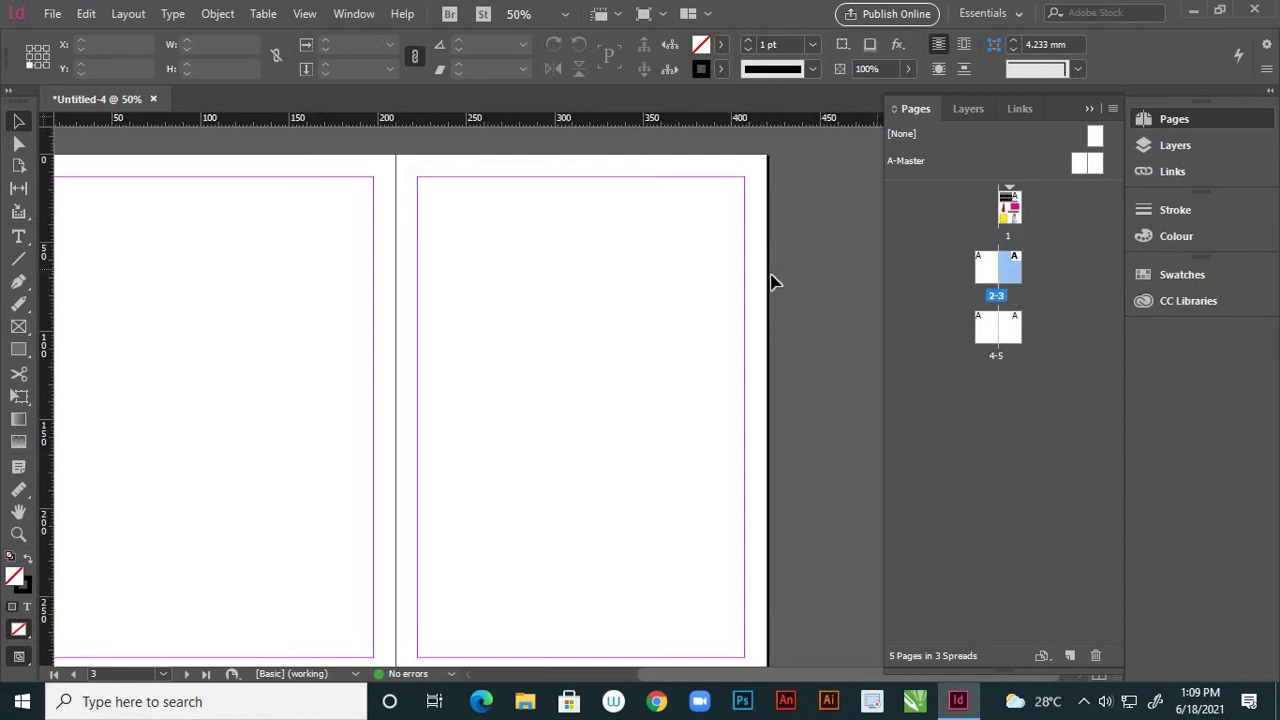
left_click(991, 277)
double_click(991, 277)
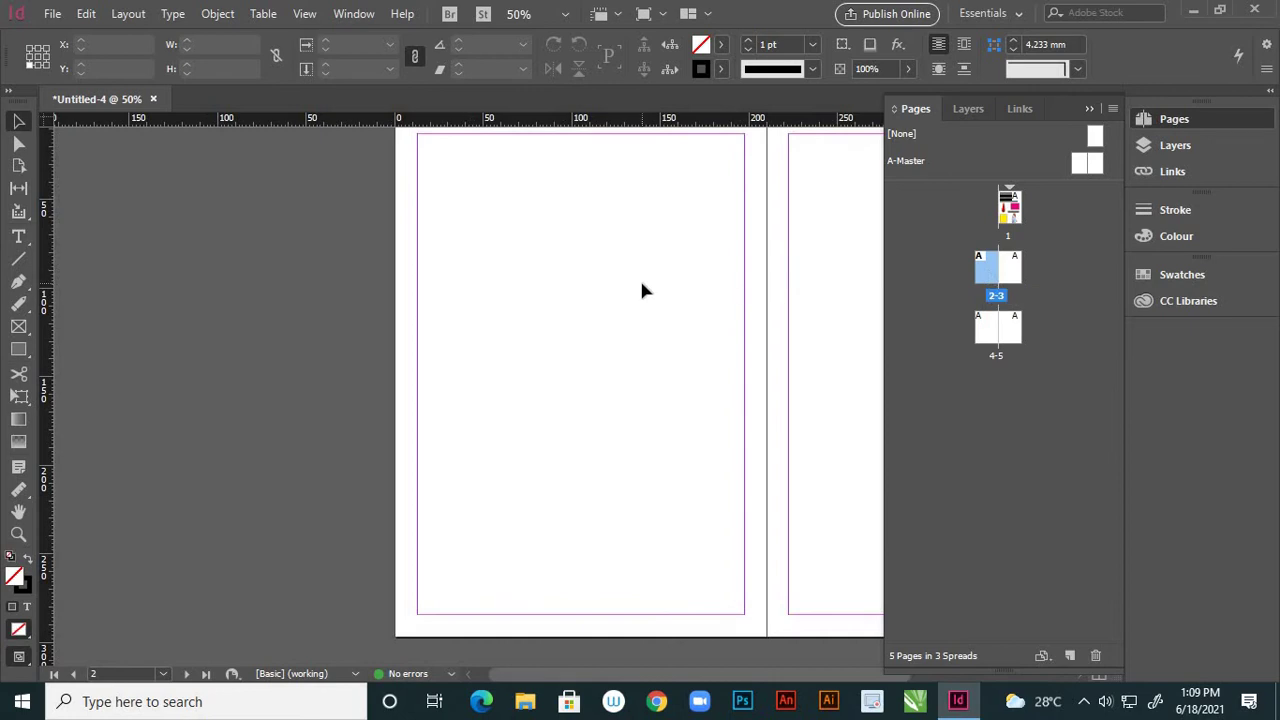
Step: Load the 69407595-daisies-wallpapers and texture-1979687_960_720 images together for placing
left_click(51, 13)
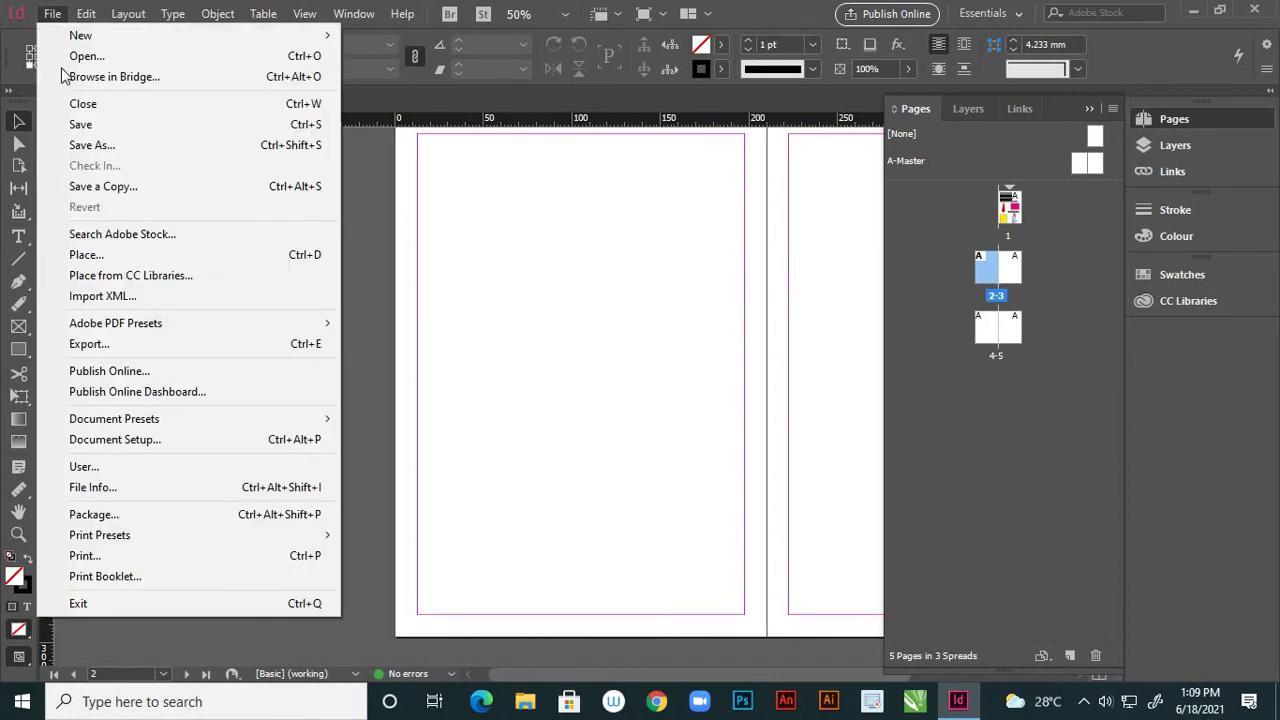
left_click(97, 258)
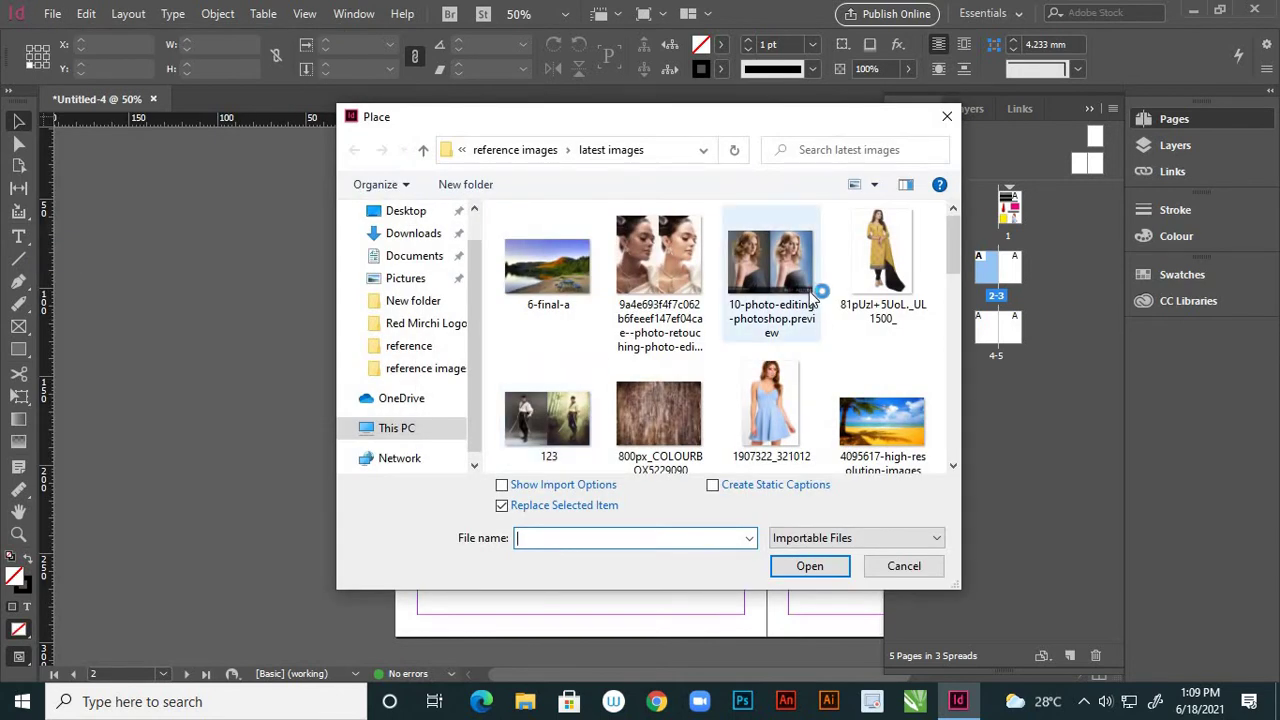
scroll(799, 284, "down", 1)
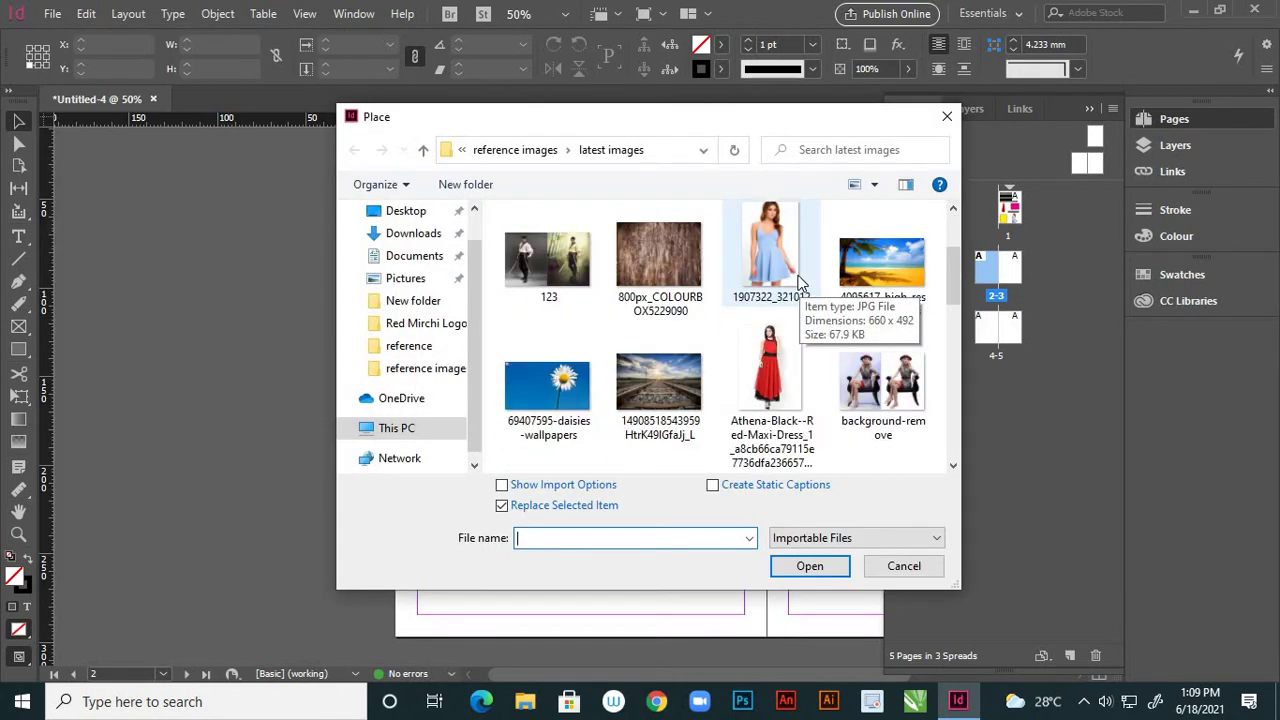
left_click(550, 385)
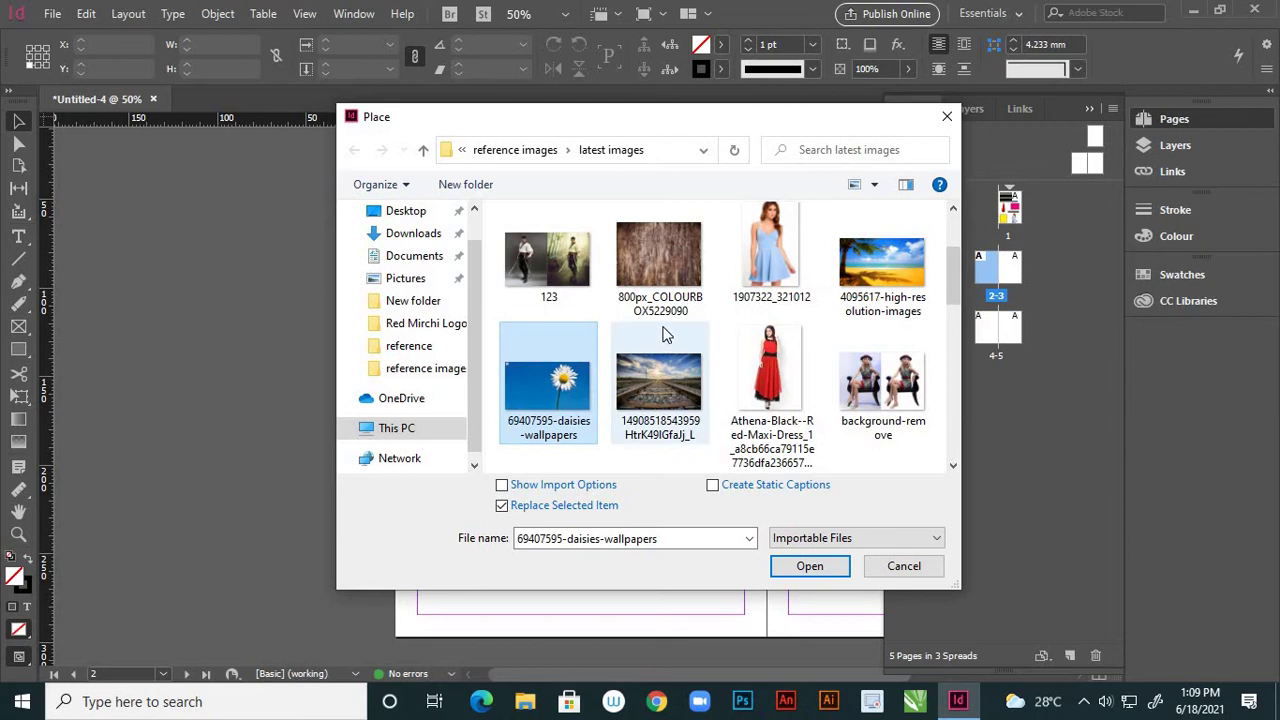
scroll(667, 328, "down", 3)
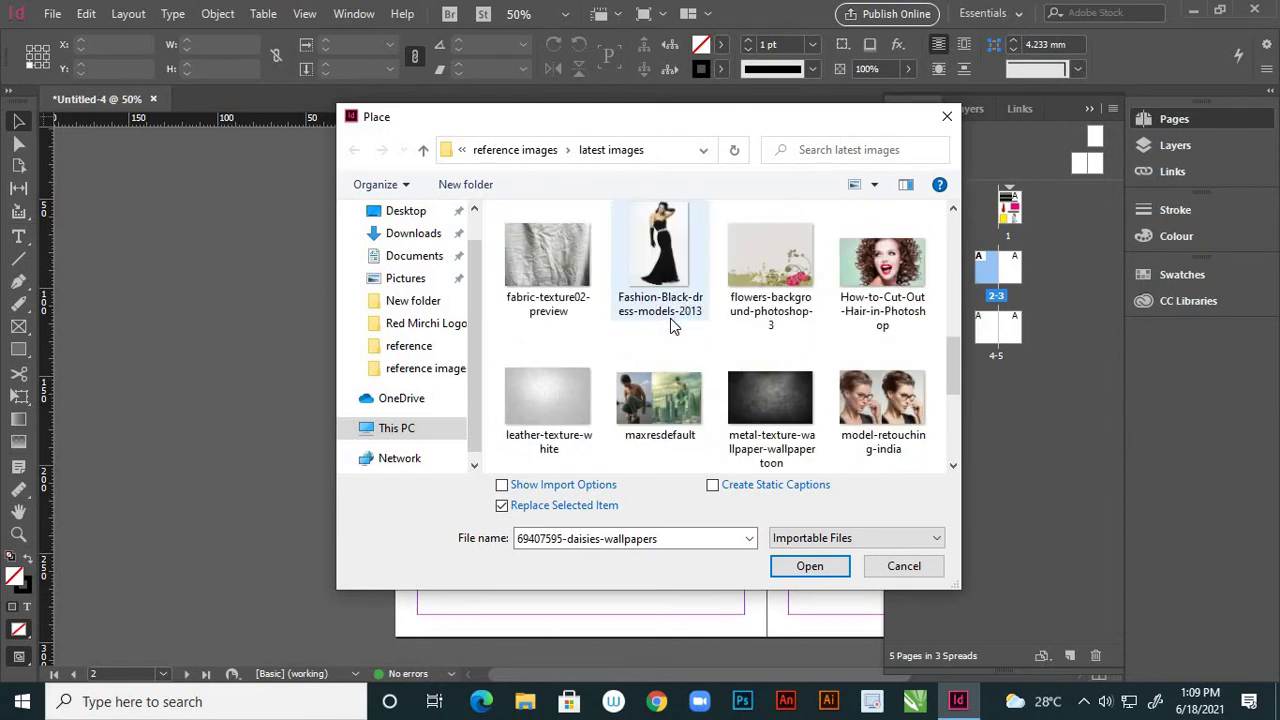
scroll(671, 320, "down", 3)
scroll(670, 318, "up", 1)
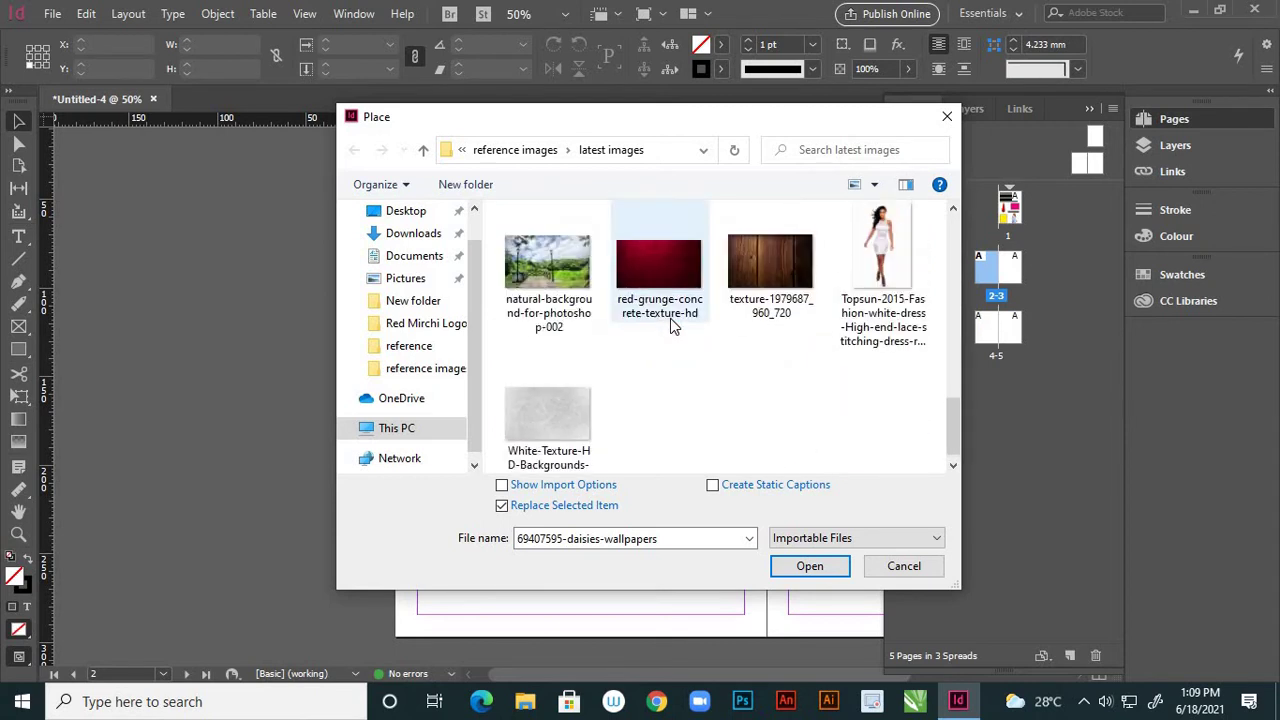
scroll(670, 318, "up", 3)
scroll(670, 318, "down", 1)
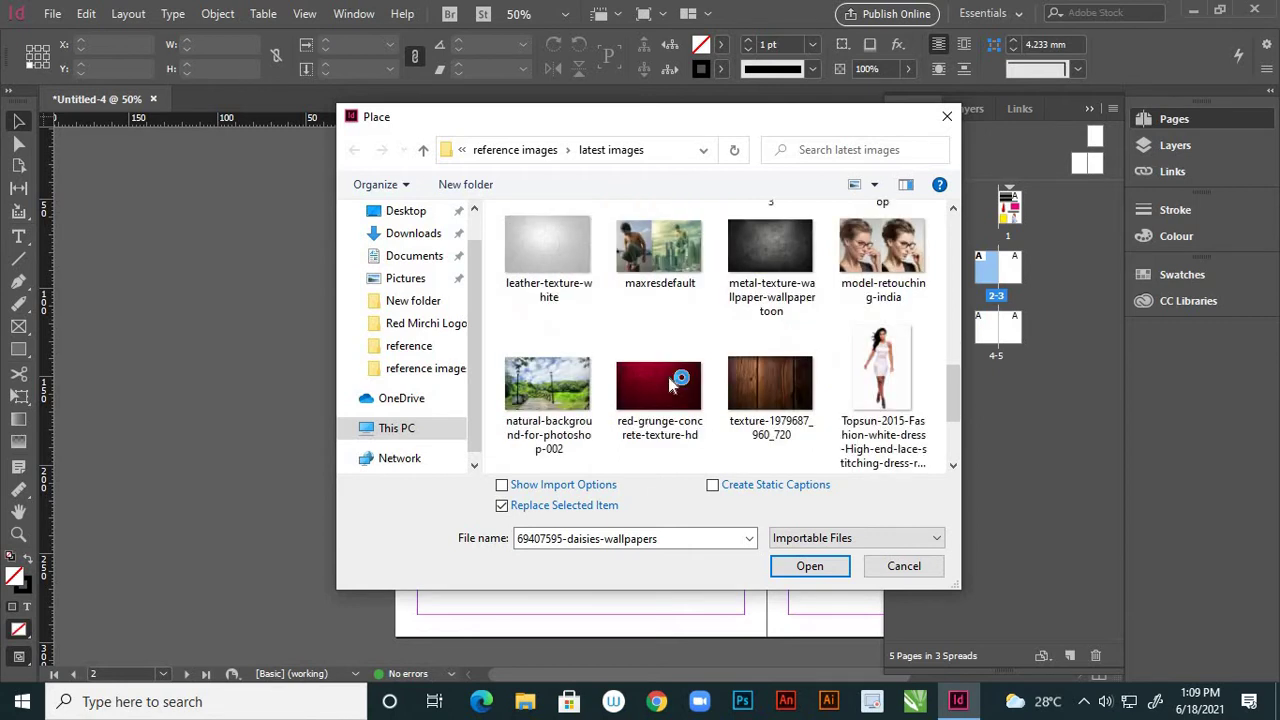
left_click(755, 385, "ctrl")
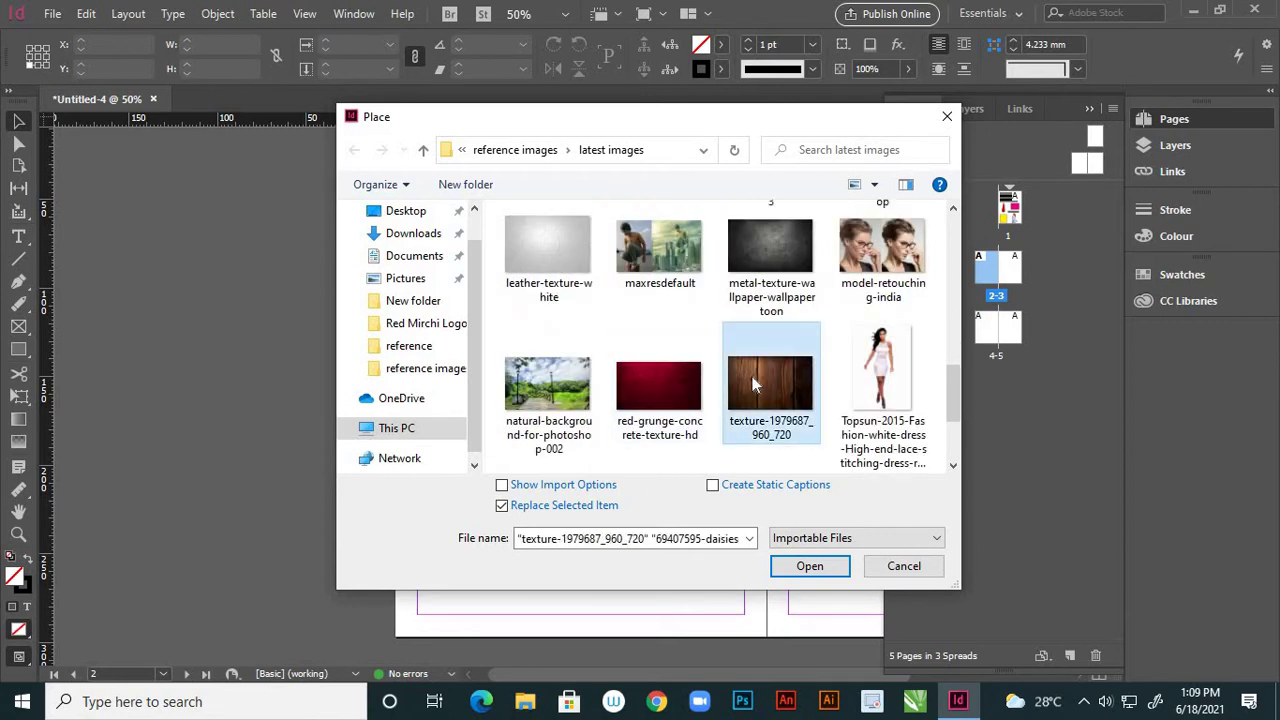
left_click(806, 567)
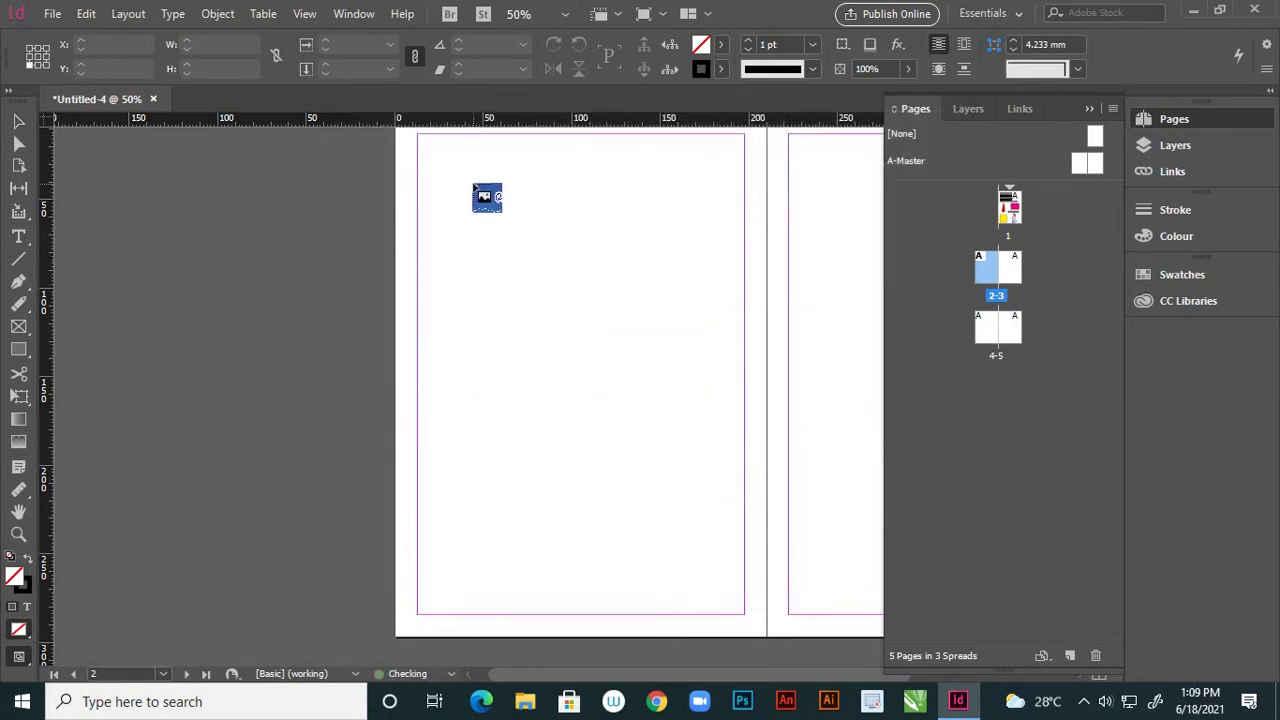
Step: Place the daisy image near the top of page 2 and the wood texture, about 109 mm wide, below it
left_click_drag(431, 149, 662, 267)
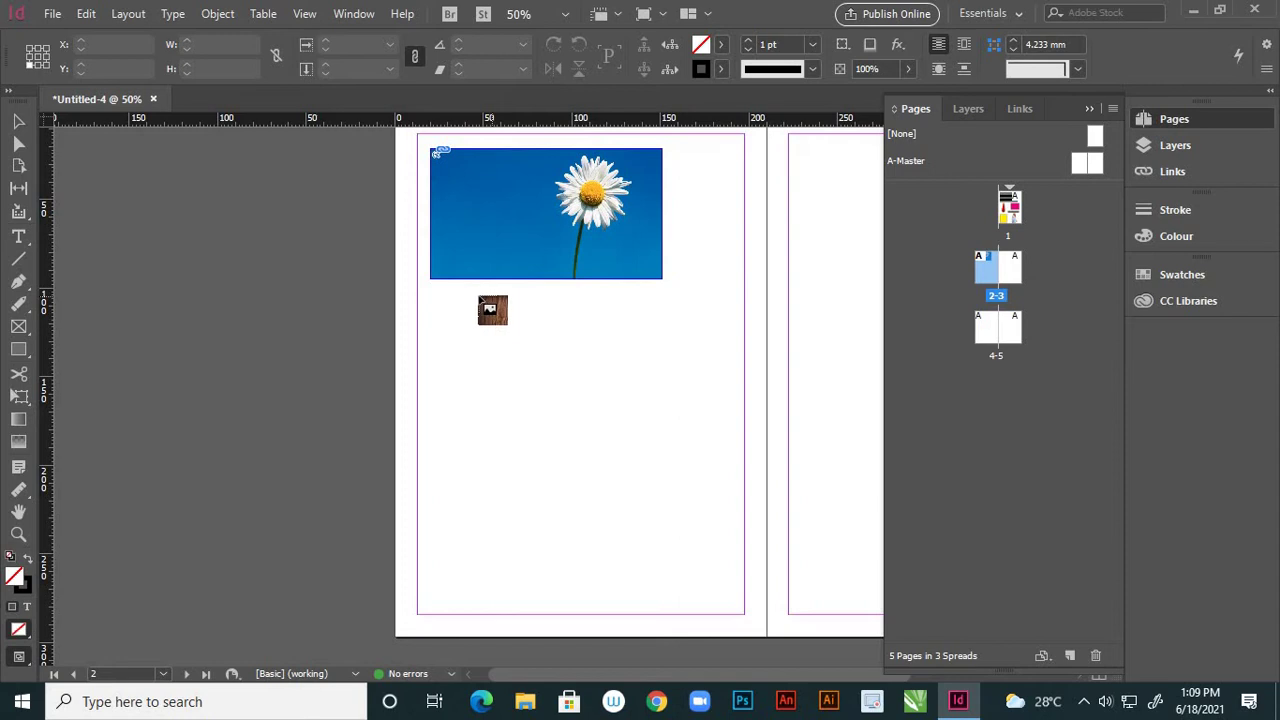
left_click_drag(472, 295, 667, 450)
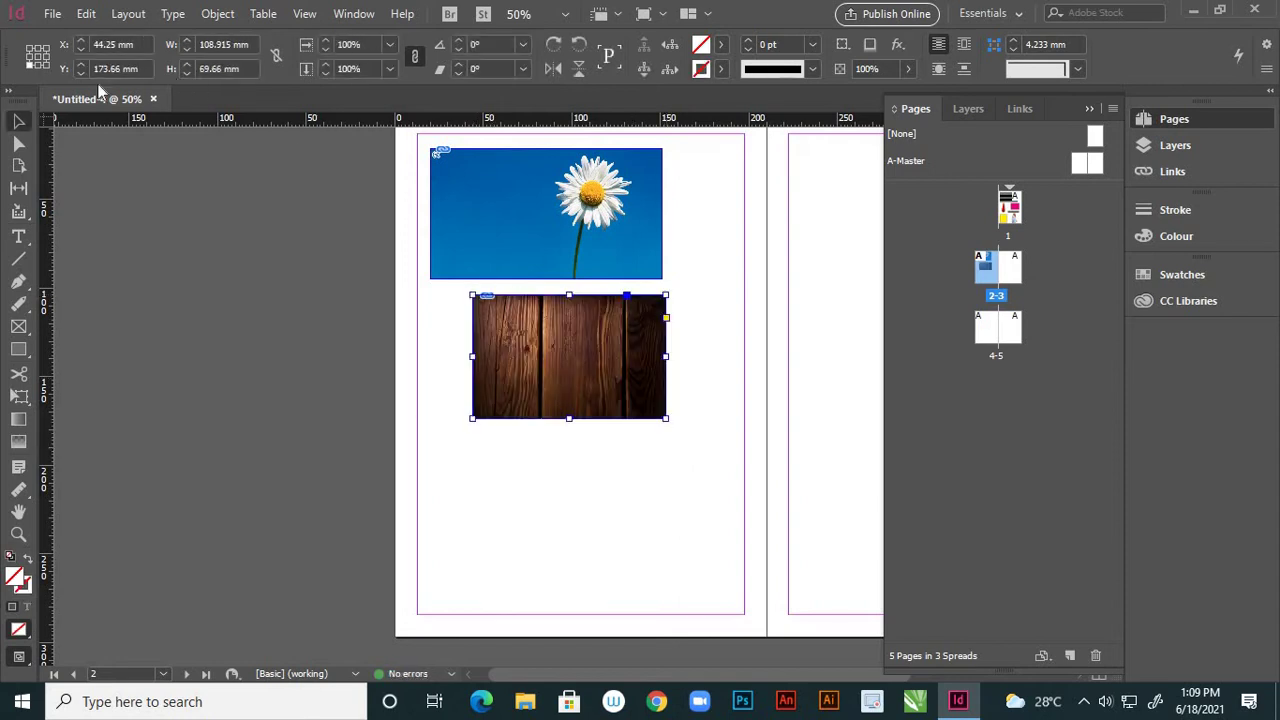
left_click(18, 122)
left_click(291, 346)
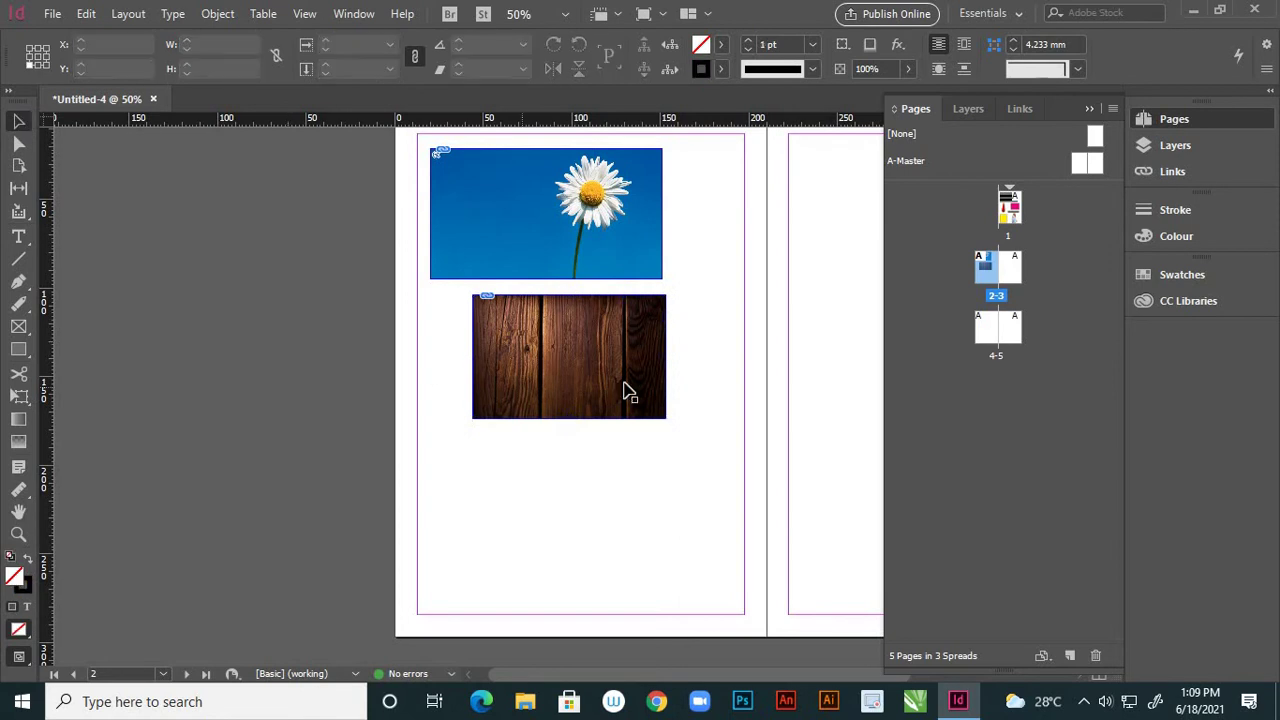
Step: Draw a large text frame across the upper half of page 3 and fill it with placeholder text
scroll(569, 337, "up", 3)
scroll(545, 313, "down", 1)
scroll(545, 313, "down", 1)
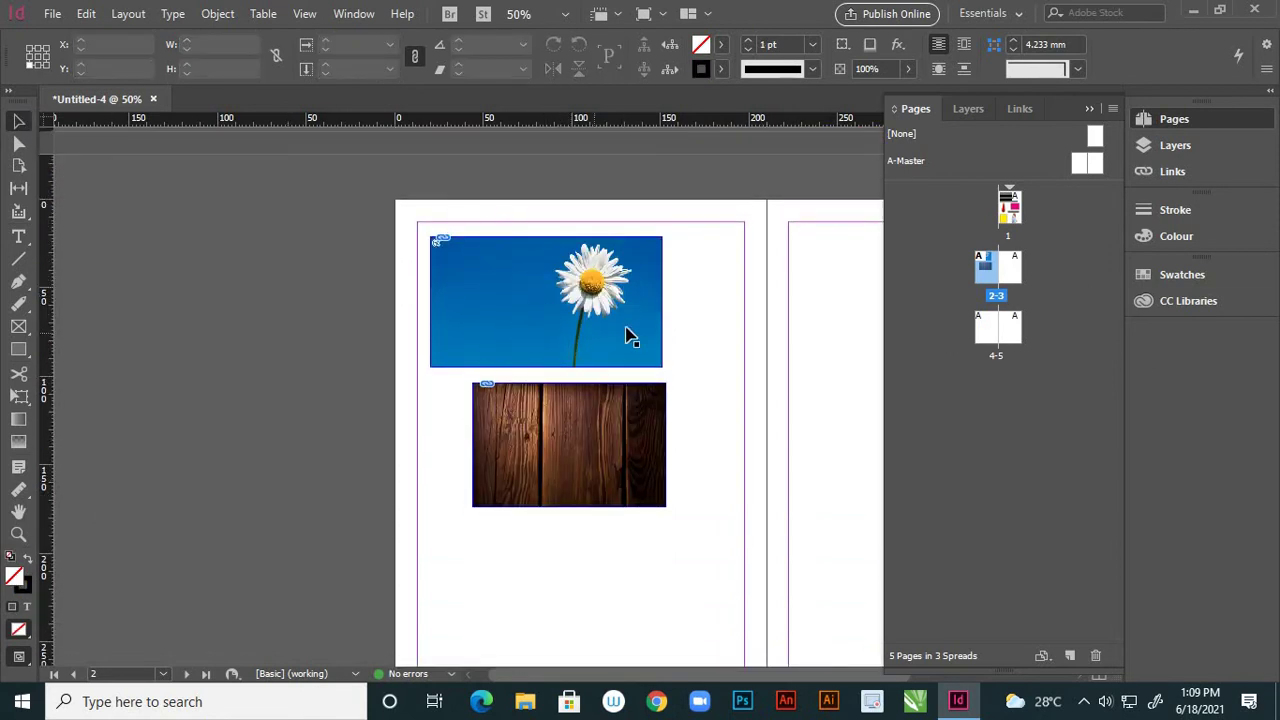
scroll(700, 334, "right", 7)
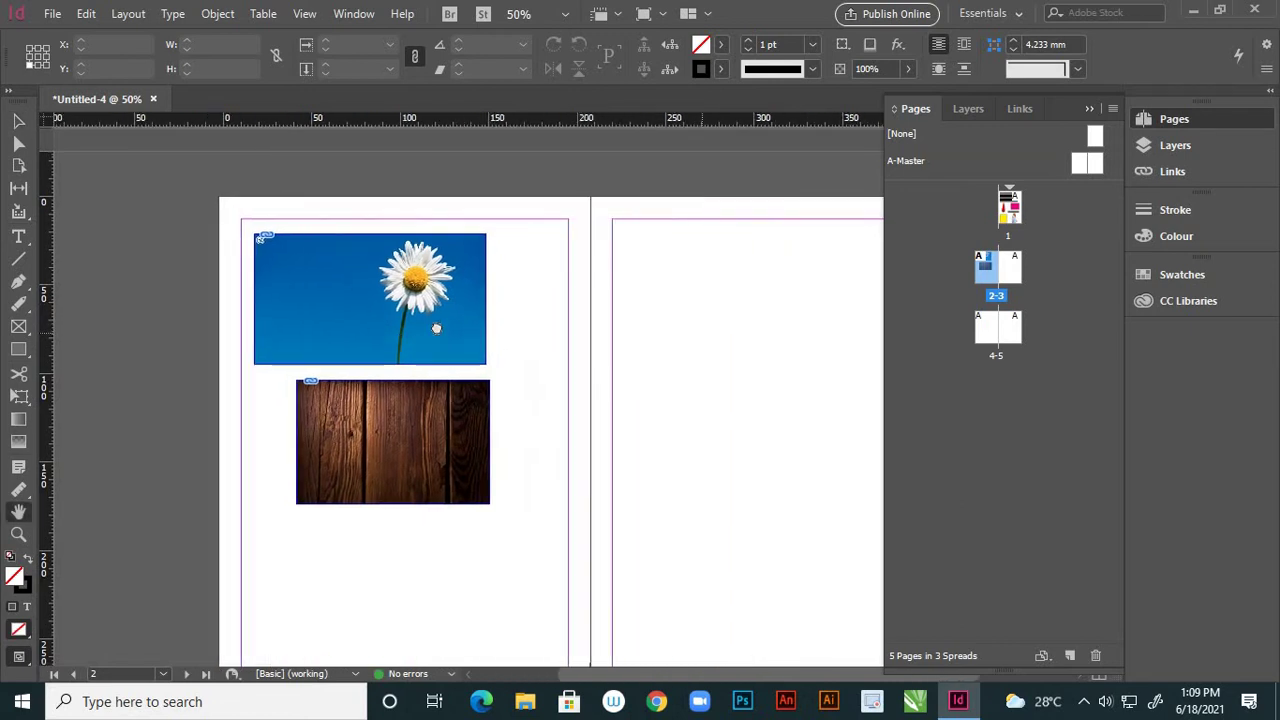
scroll(620, 323, "down", 1)
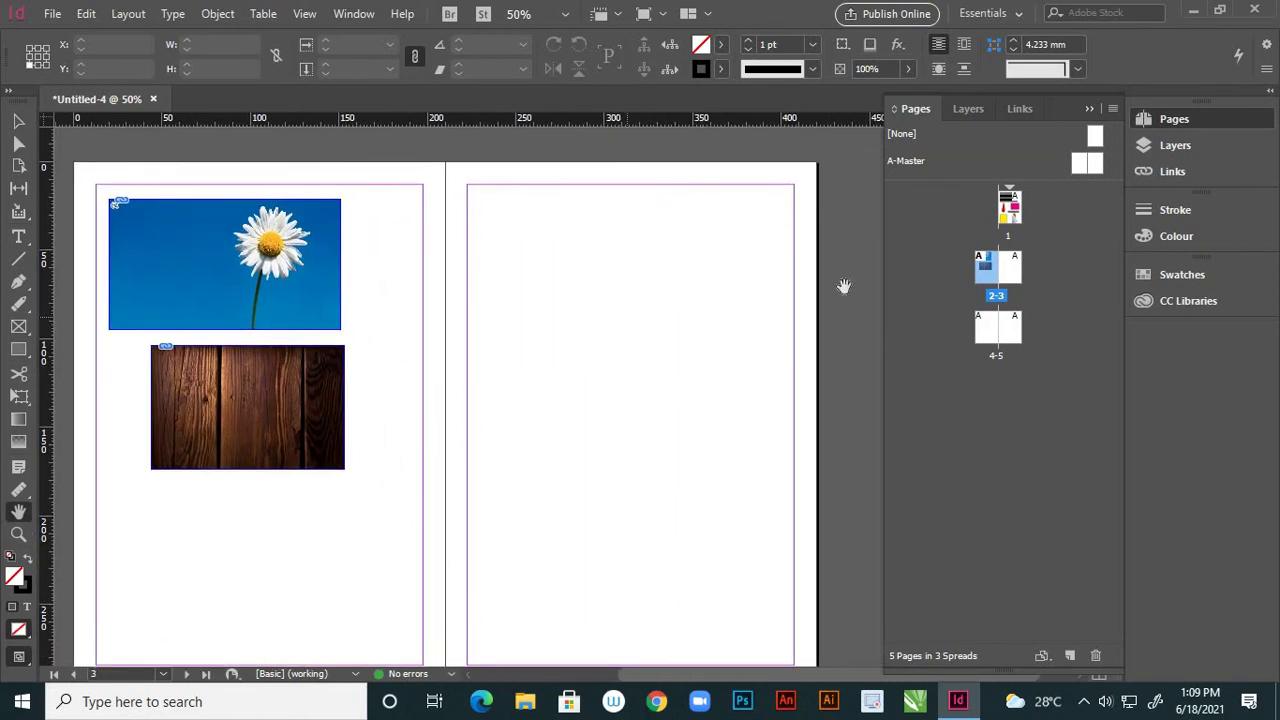
double_click(1014, 270)
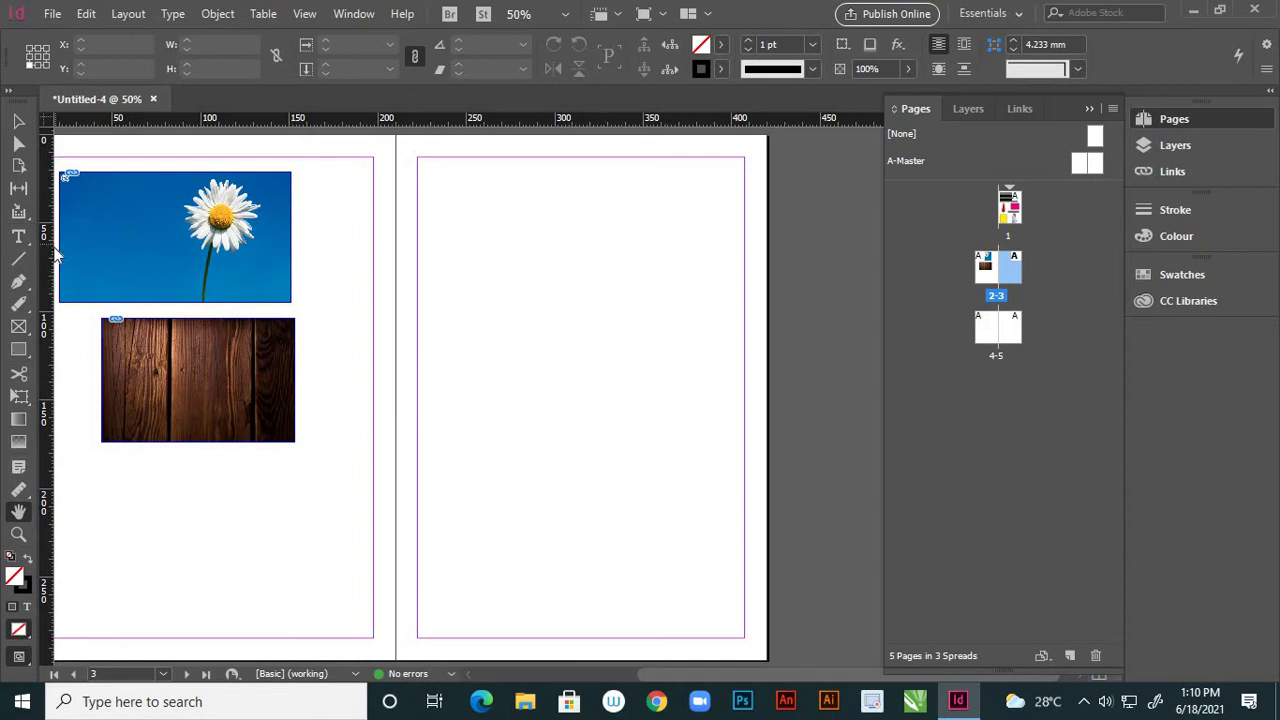
left_click(18, 236)
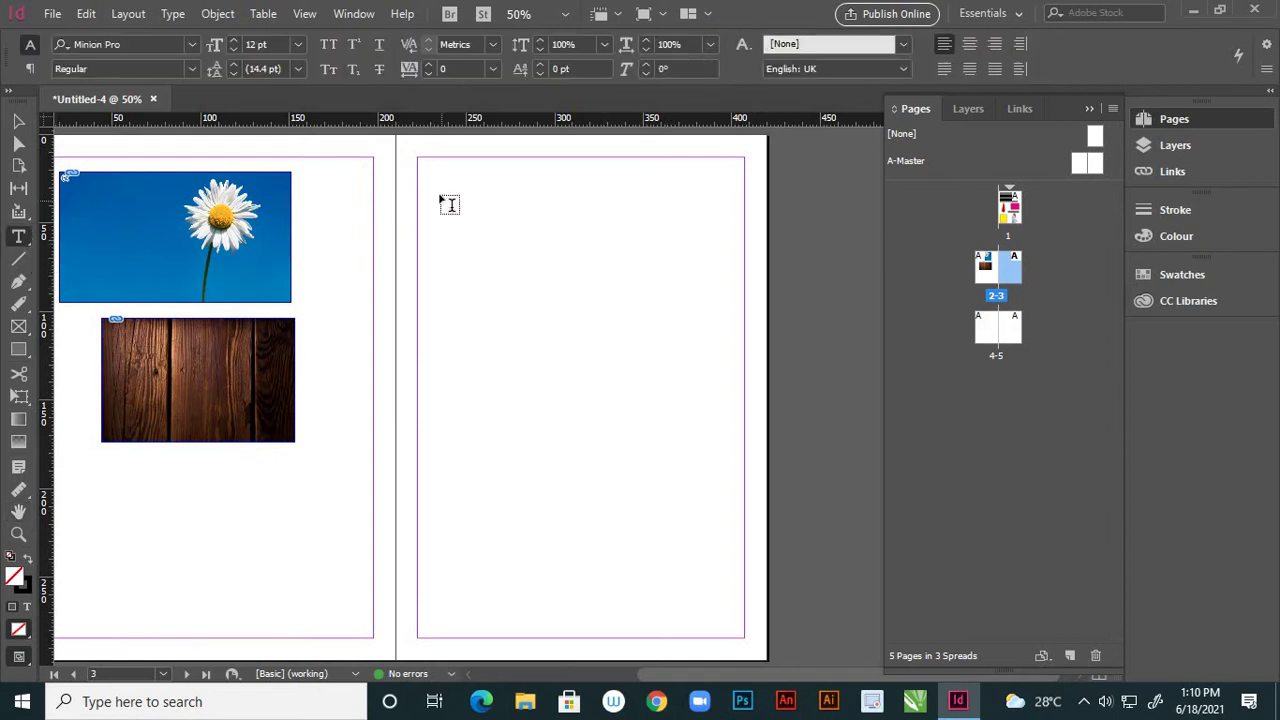
left_click_drag(437, 181, 736, 444)
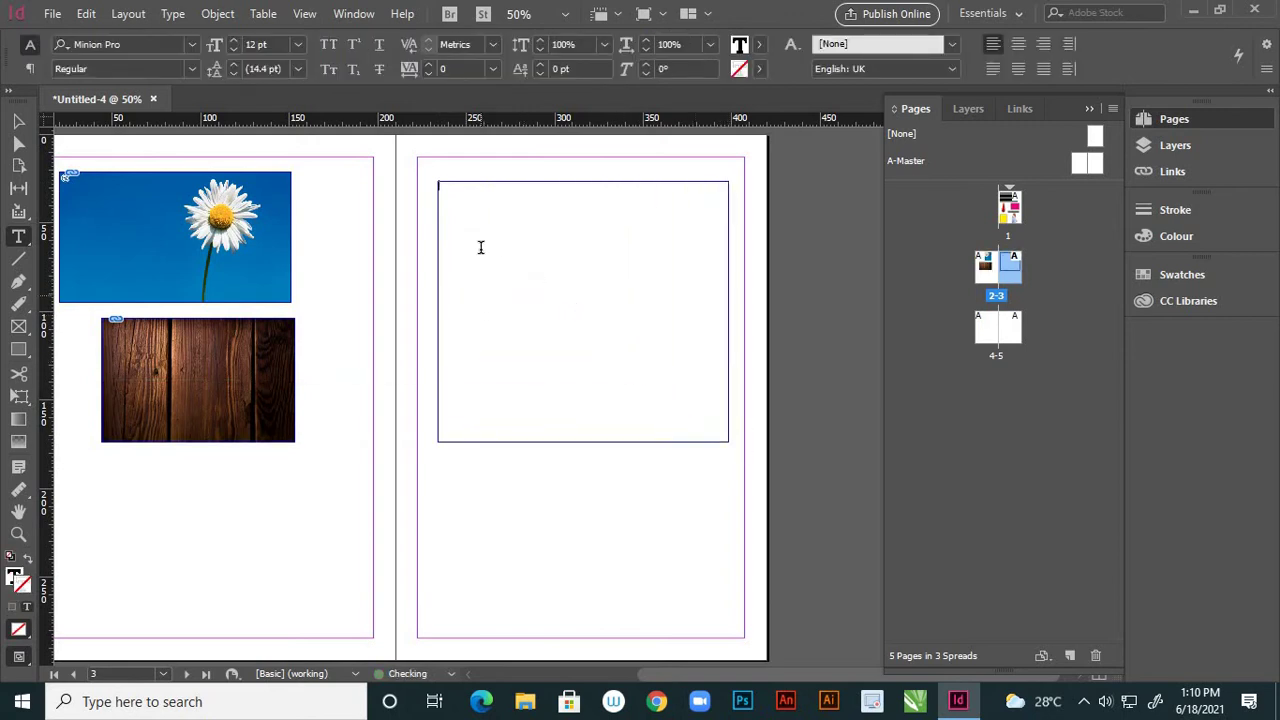
right_click(485, 239)
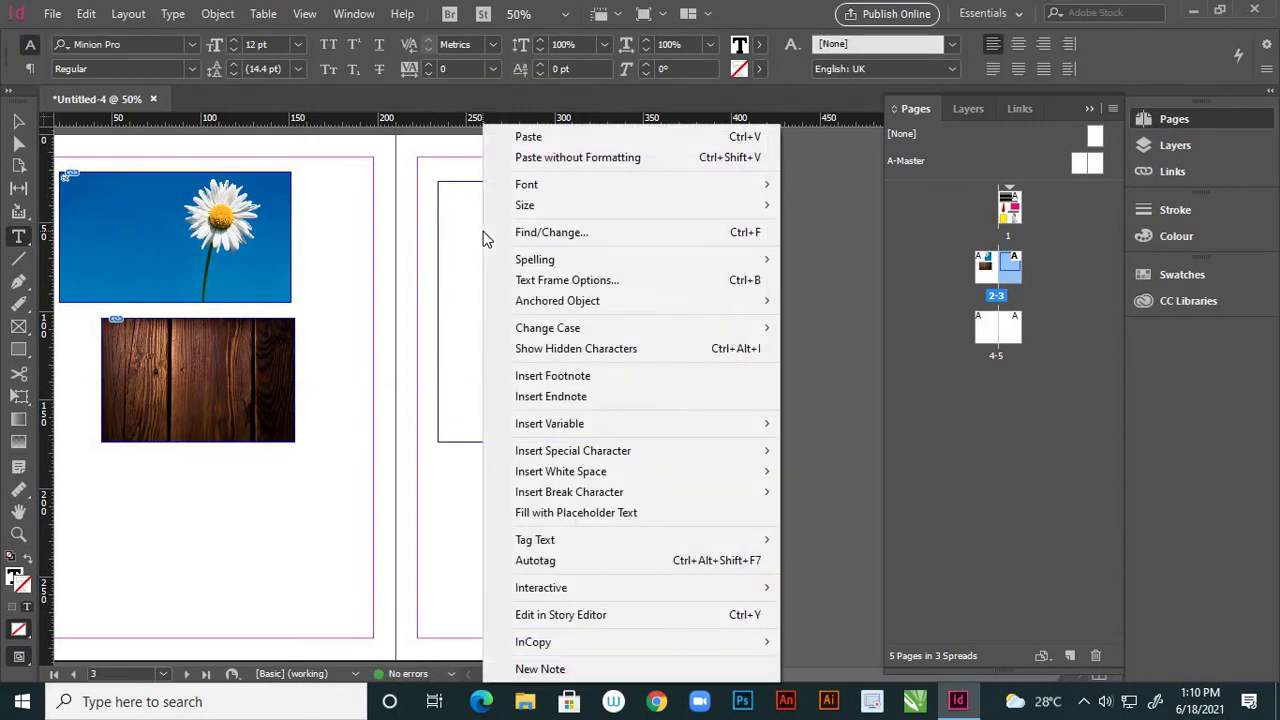
left_click(575, 514)
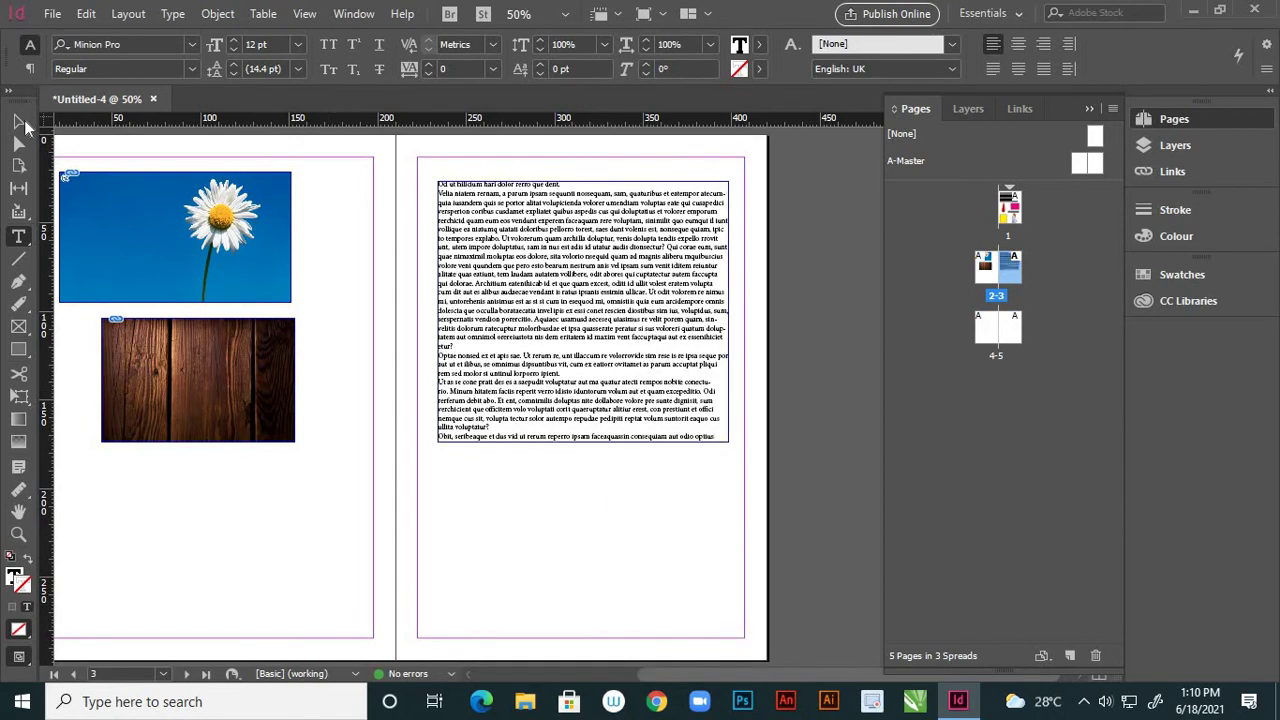
left_click(19, 122)
scroll(564, 447, "down", 2)
left_click(565, 425)
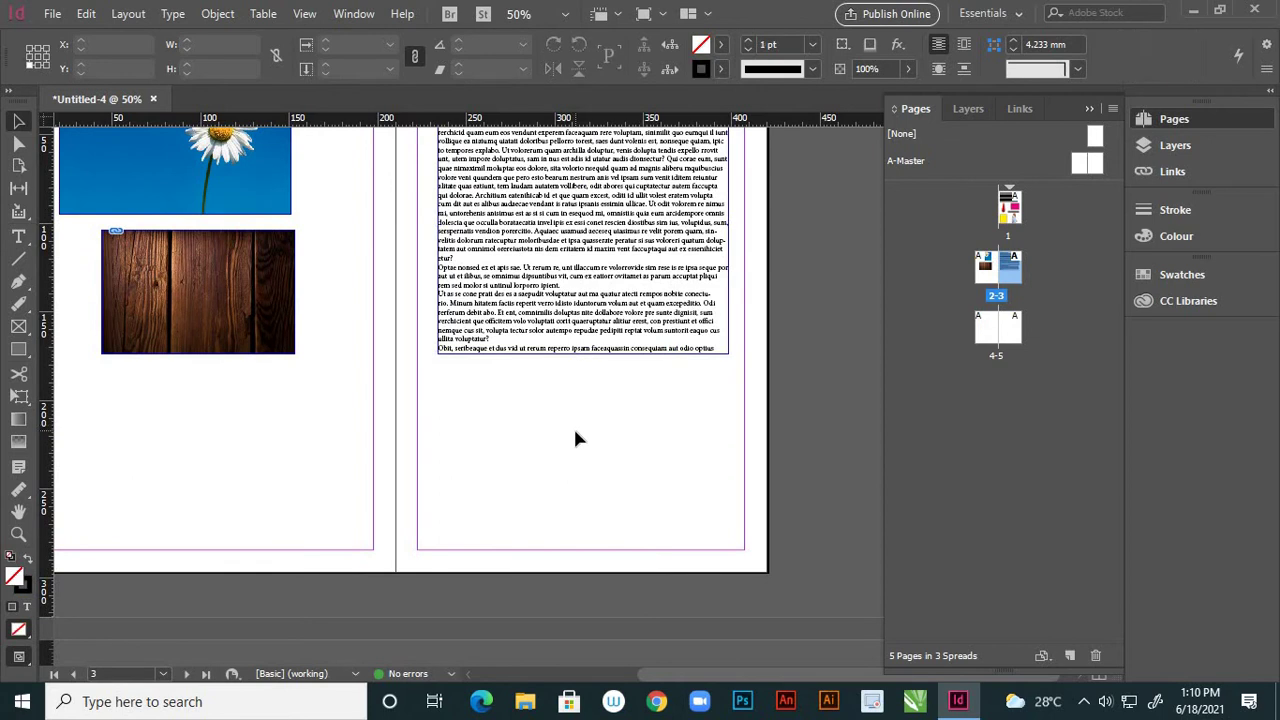
Step: Place the flowers-background-photoshop-3 image below the text frame on page 3, about 124 mm wide and 93 mm high
scroll(575, 437, "up", 1)
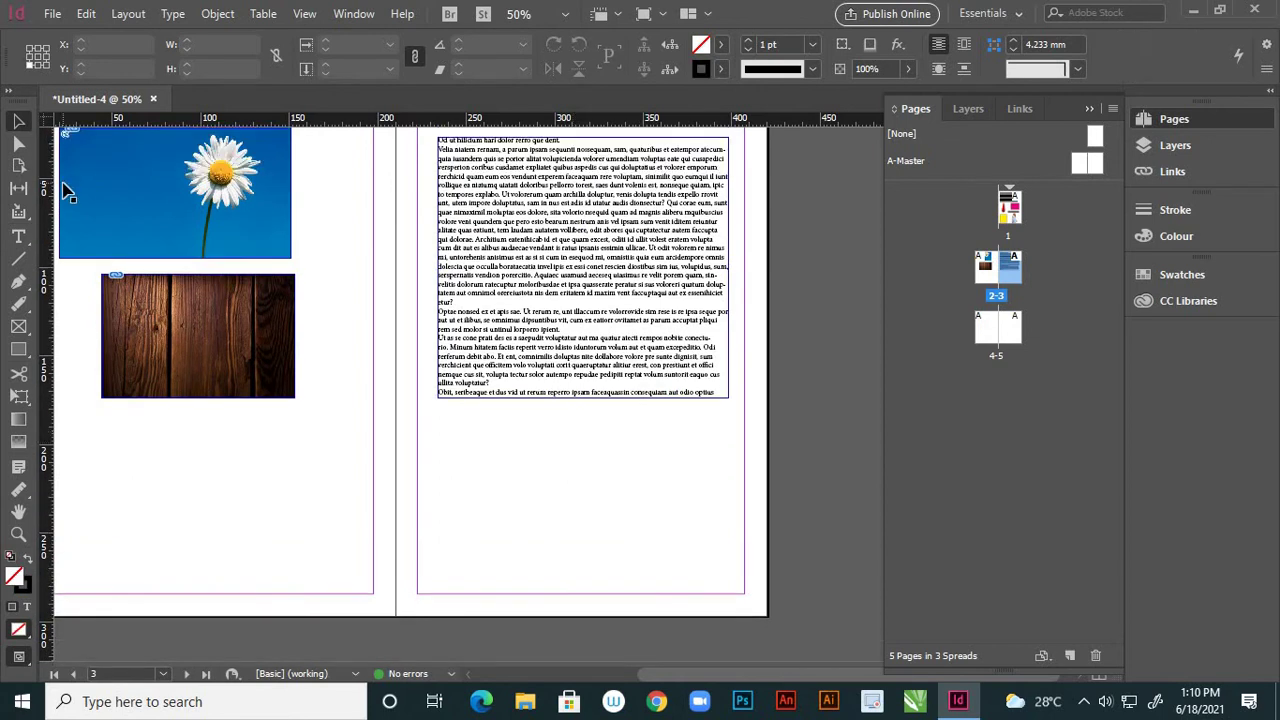
left_click(52, 14)
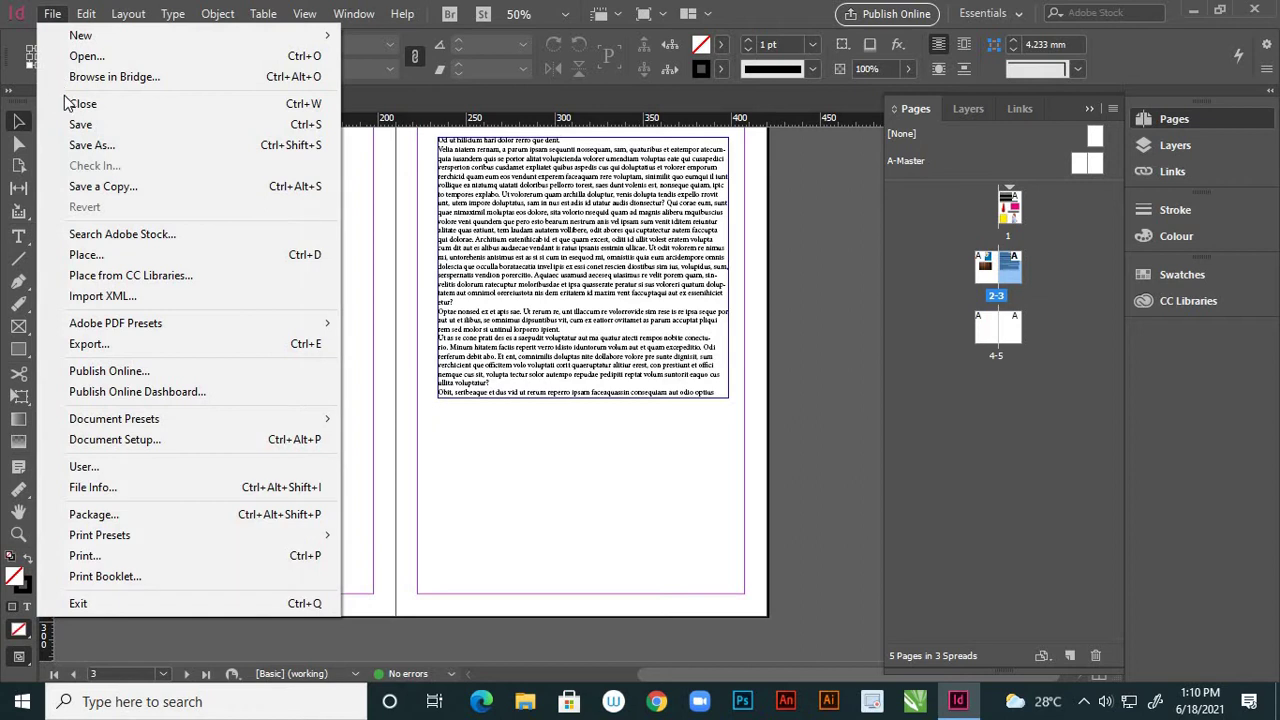
left_click(106, 253)
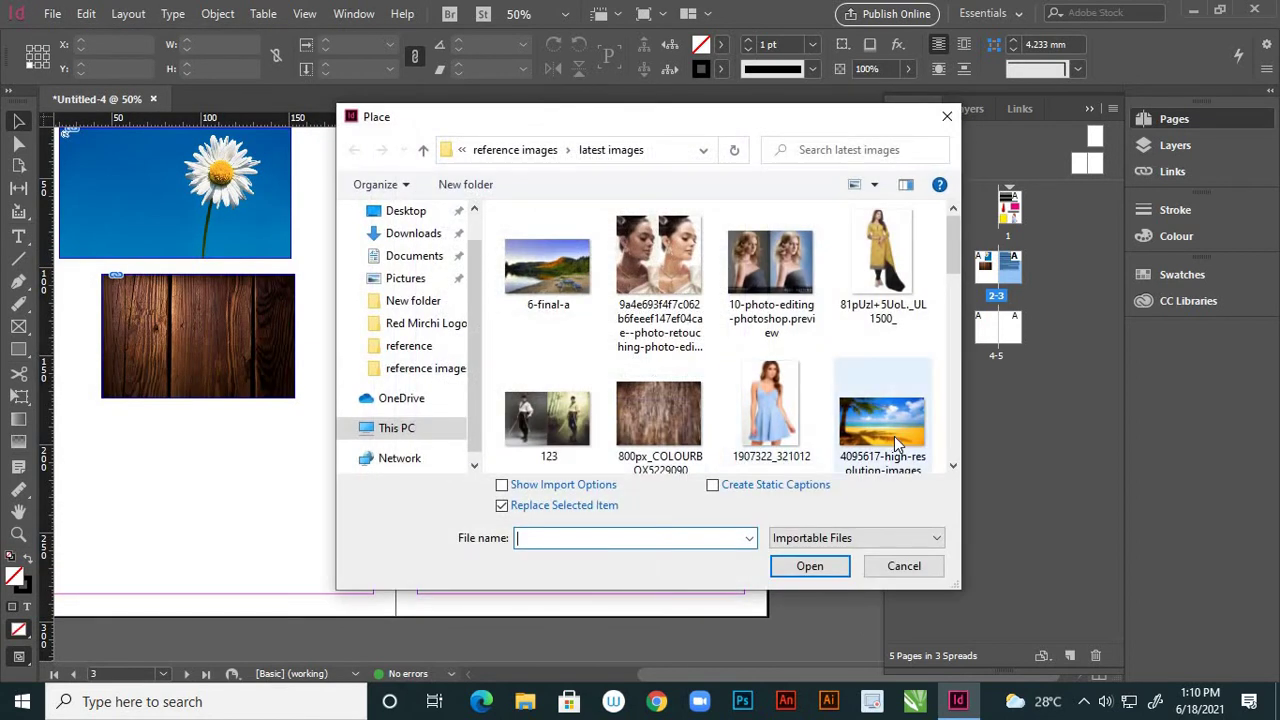
scroll(867, 423, "down", 1)
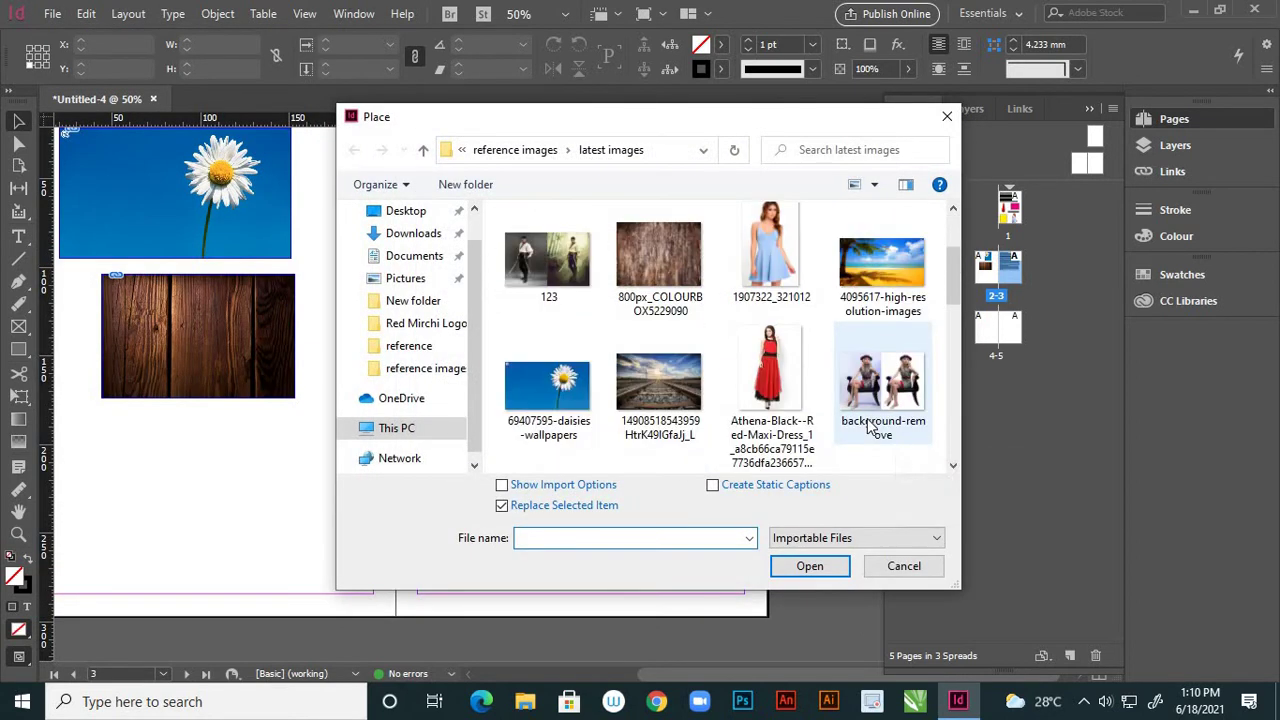
scroll(868, 395, "up", 1)
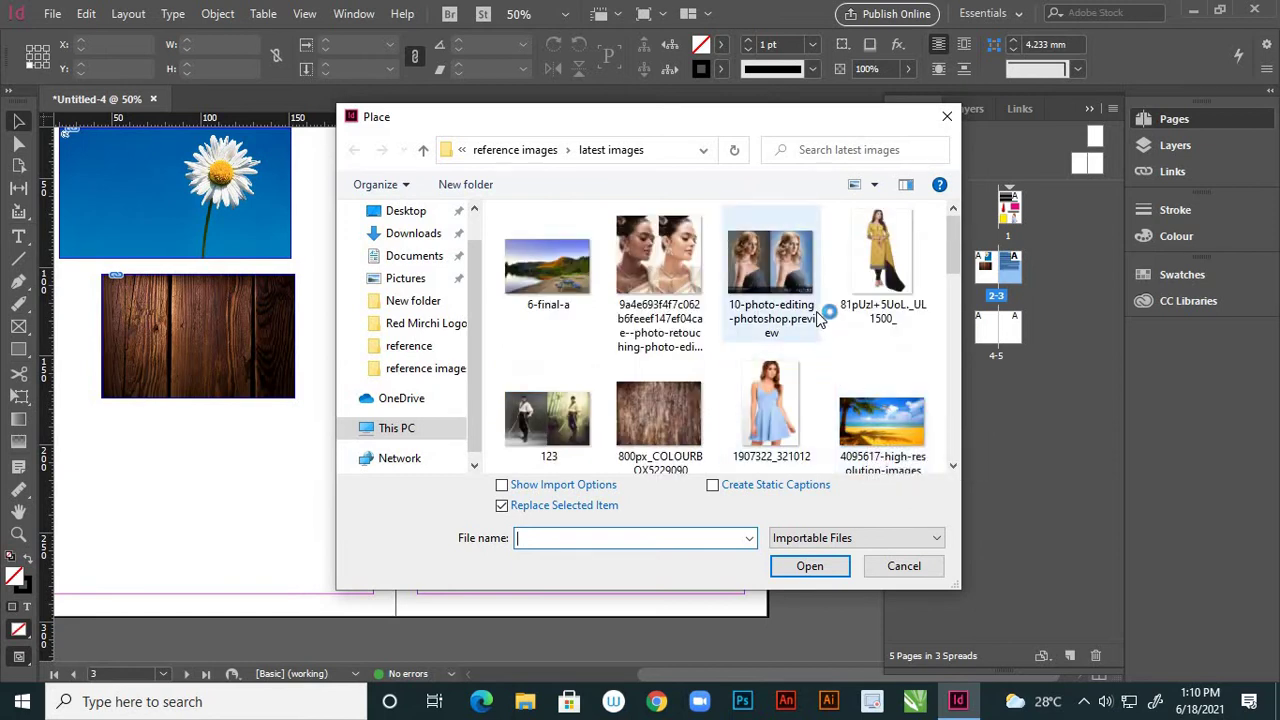
scroll(772, 350, "down", 1)
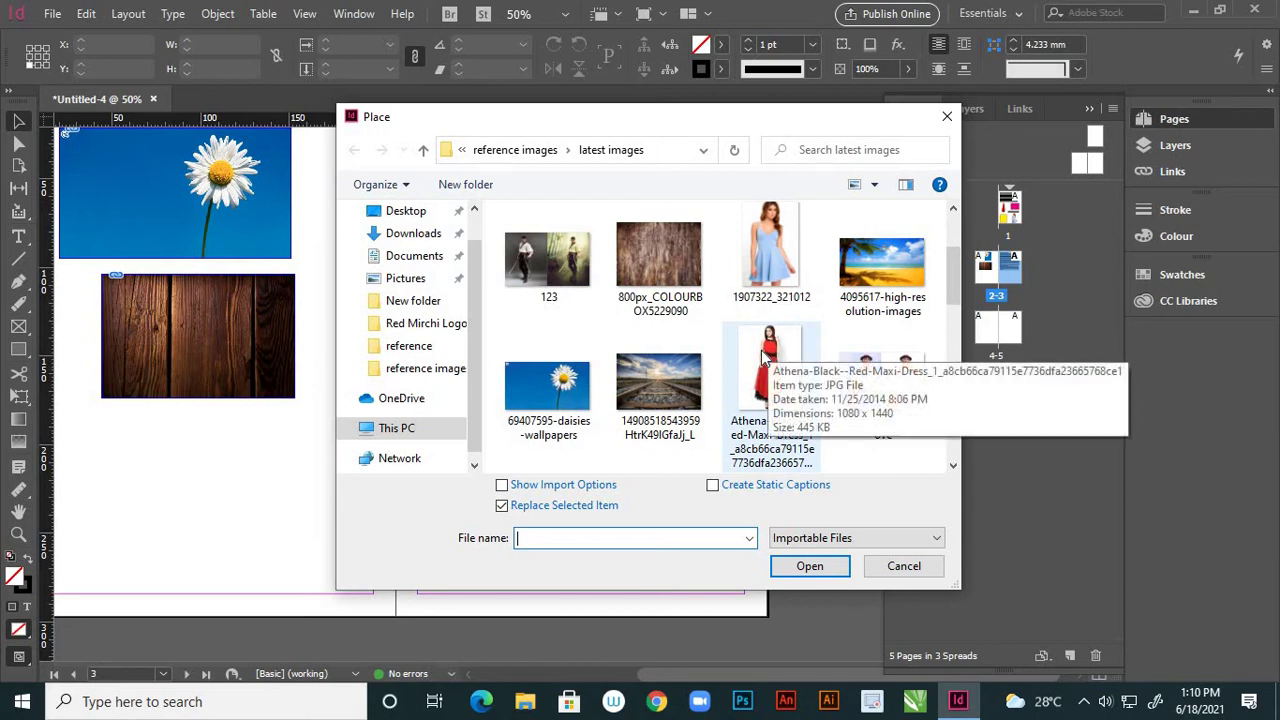
scroll(836, 380, "down", 2)
left_click(774, 397)
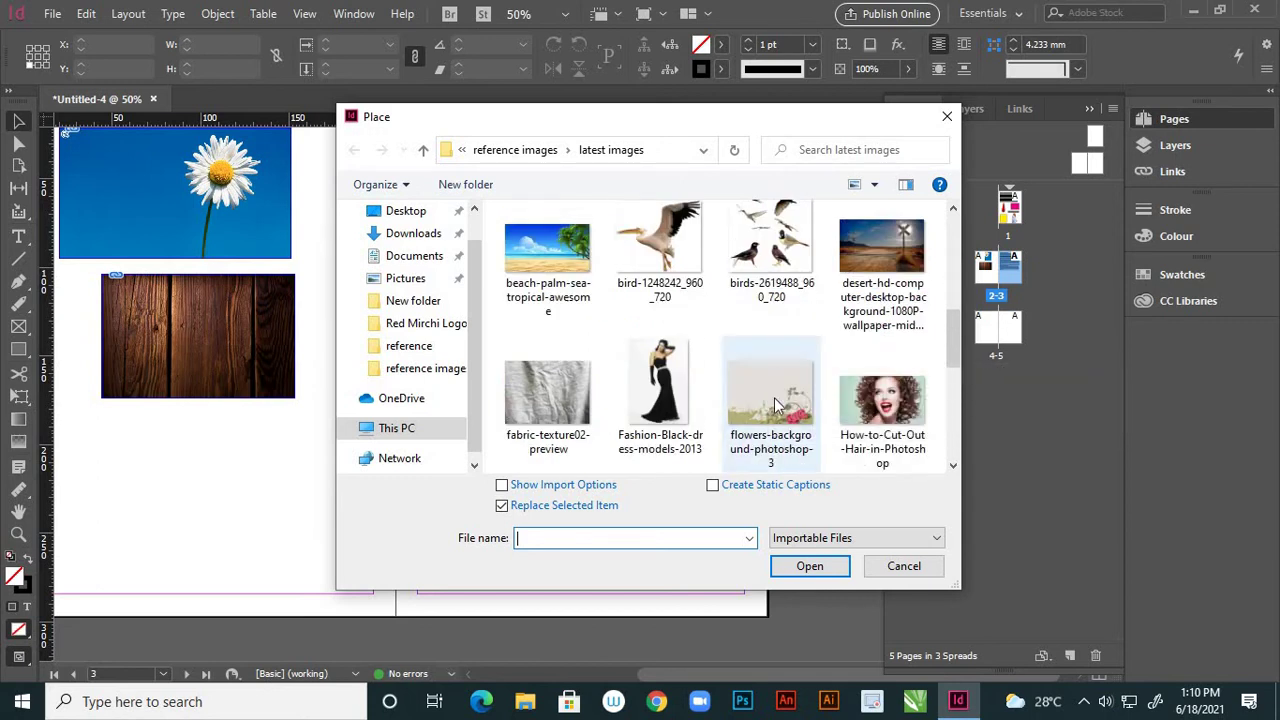
left_click(809, 570)
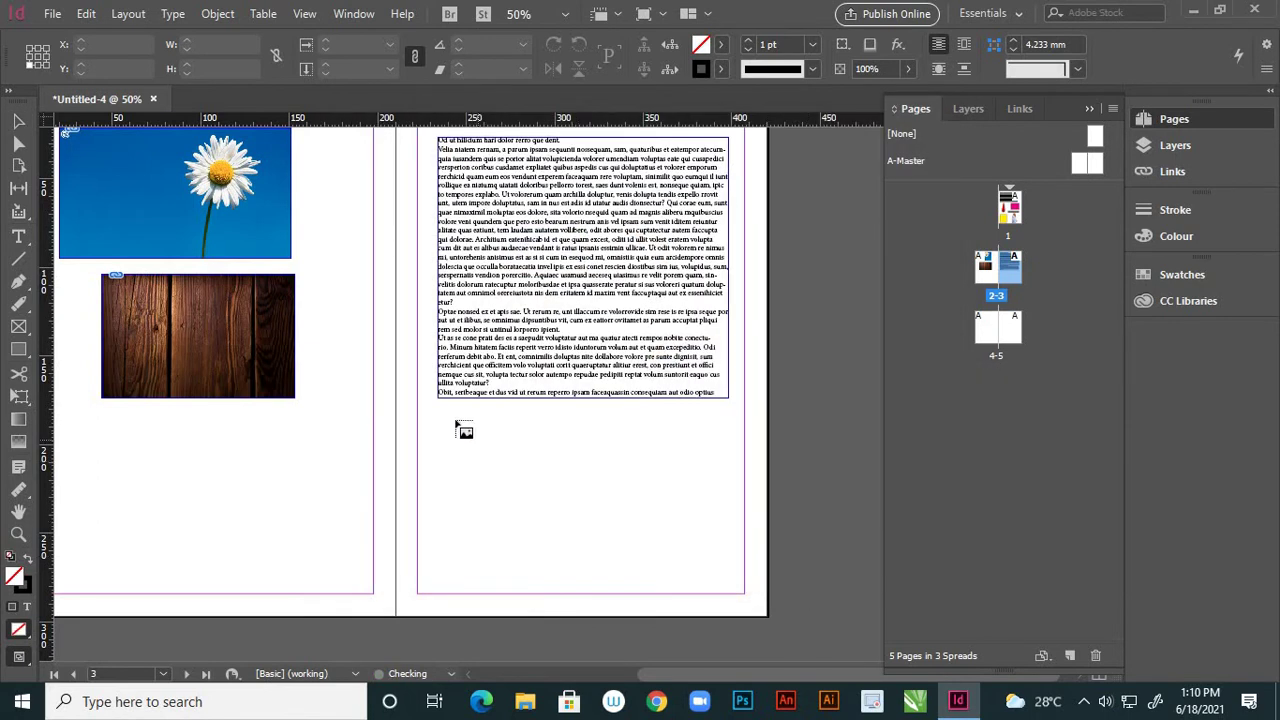
left_click_drag(445, 417, 665, 463)
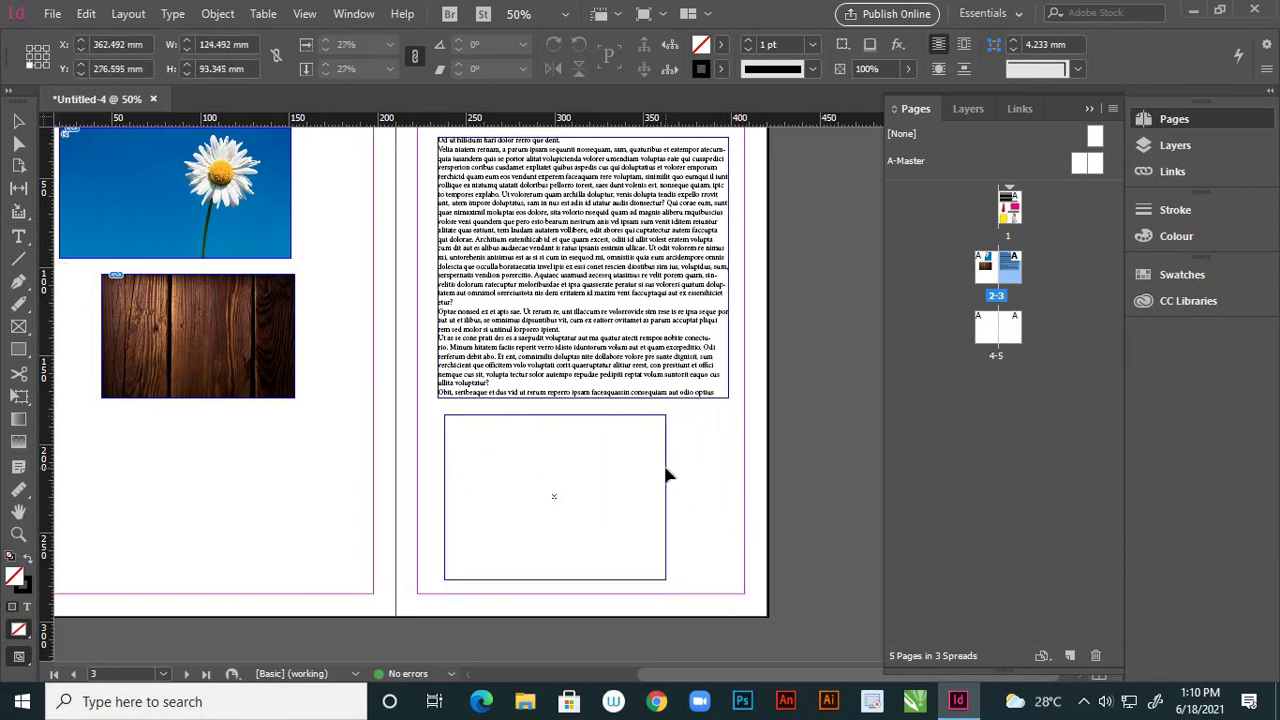
left_click(226, 466)
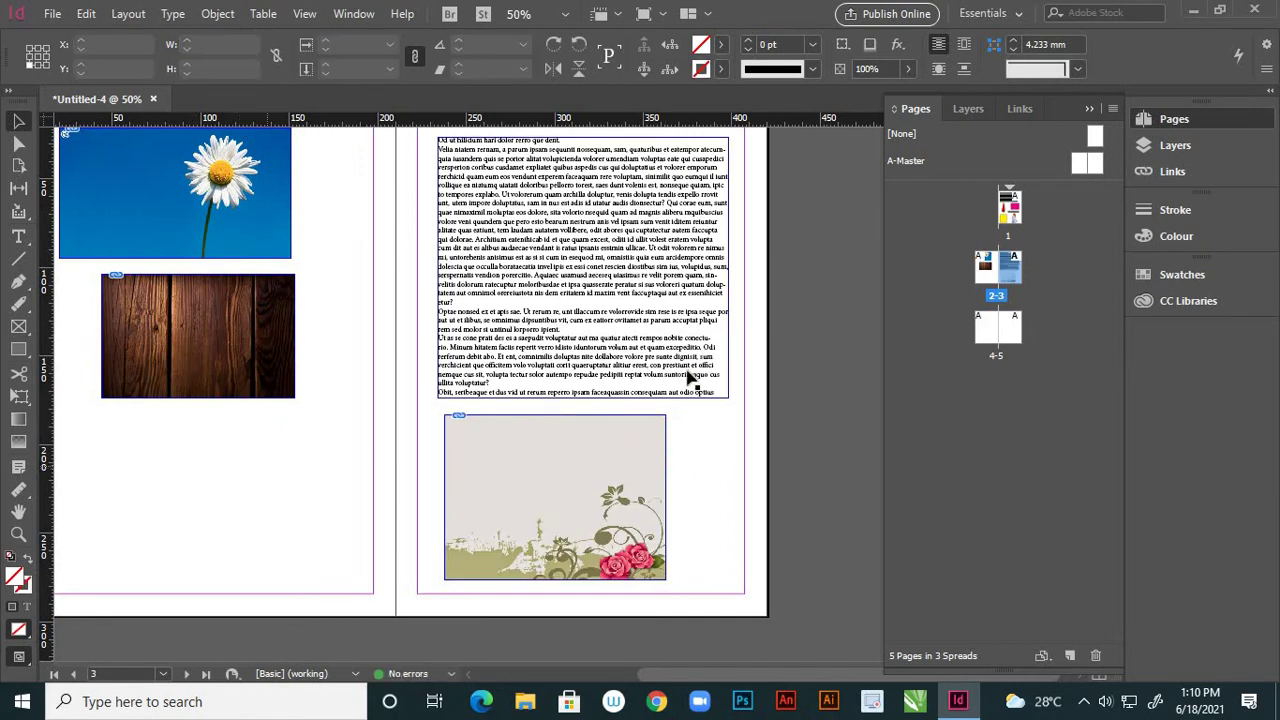
Step: Hide and reshow Layer 4 to check which objects on pages 2 and 3 it contains
left_click(1160, 141)
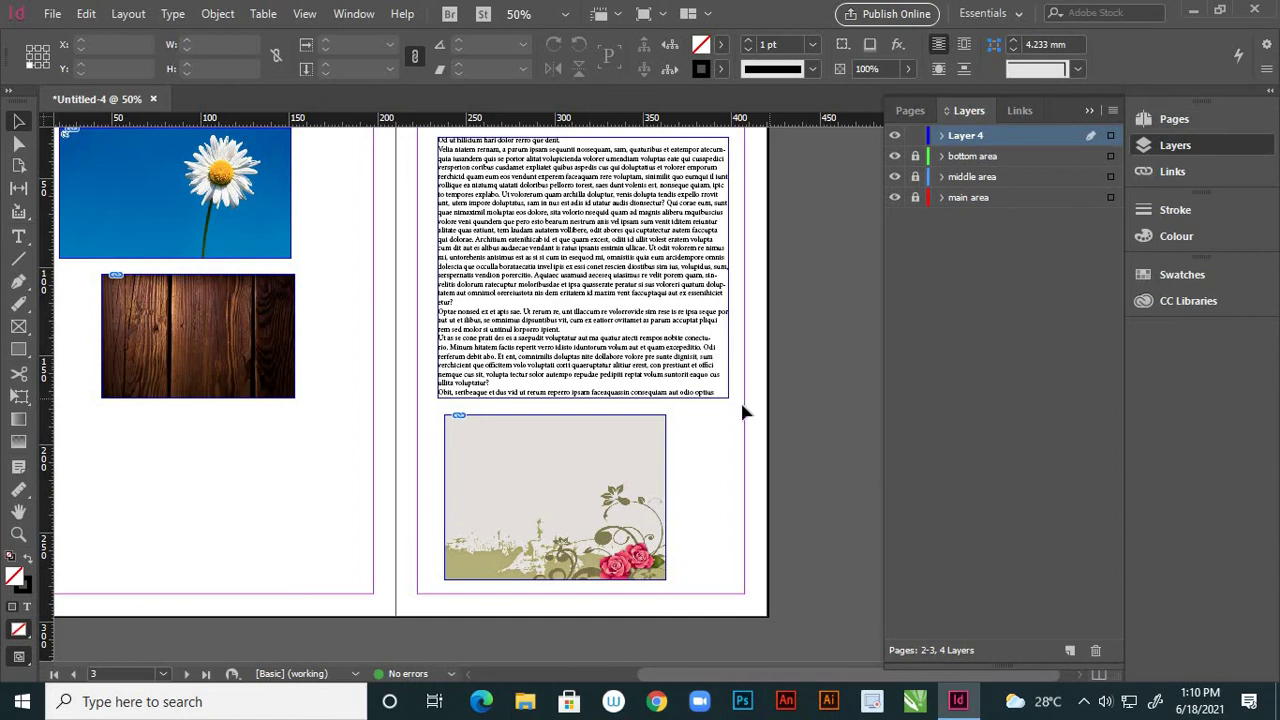
left_click(896, 136)
left_click(896, 136)
left_click(896, 136)
left_click(897, 144)
Step: Review the page thumbnails and the list of linked images, comparing the links with the pictures on page 1
left_click(1167, 121)
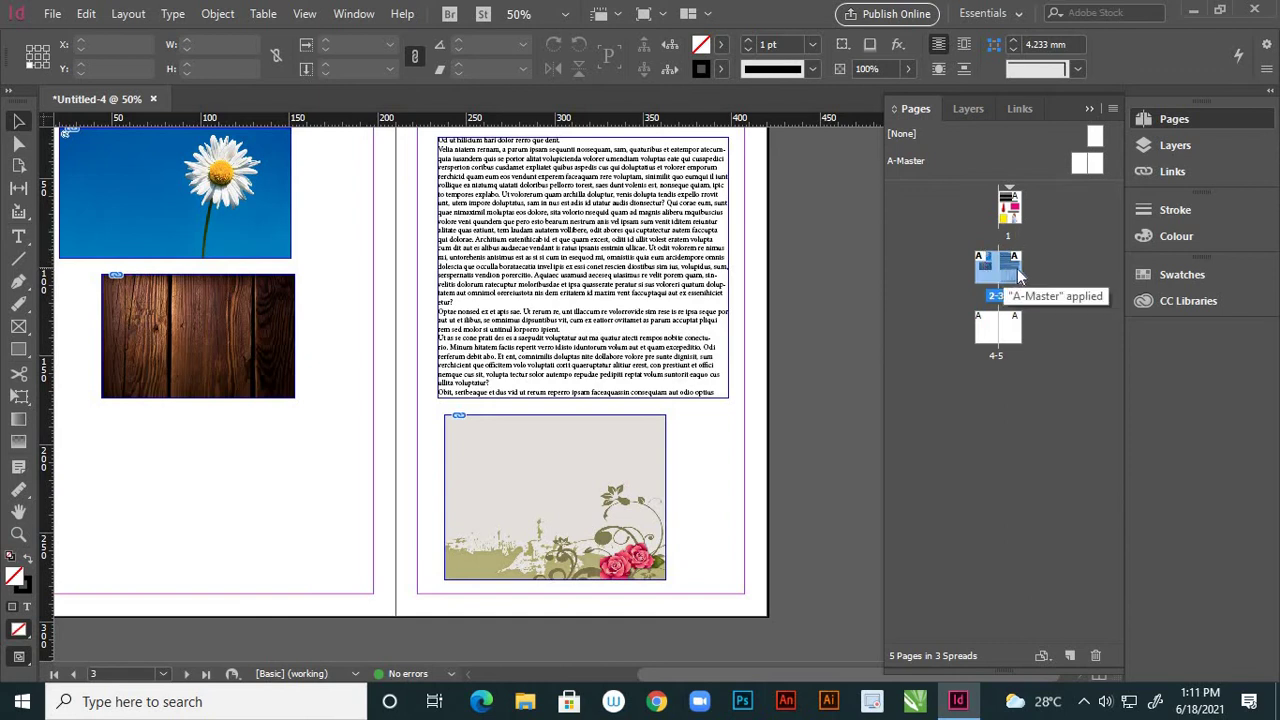
left_click(1017, 110)
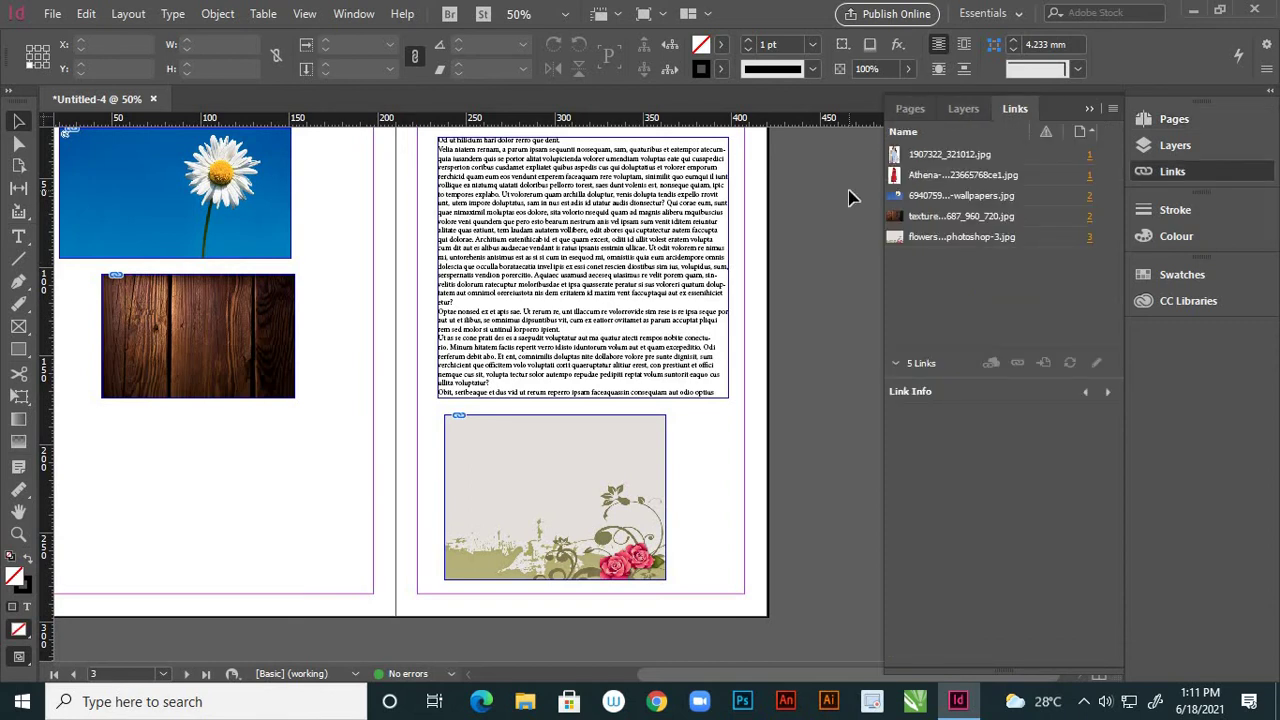
scroll(800, 240, "up", 15)
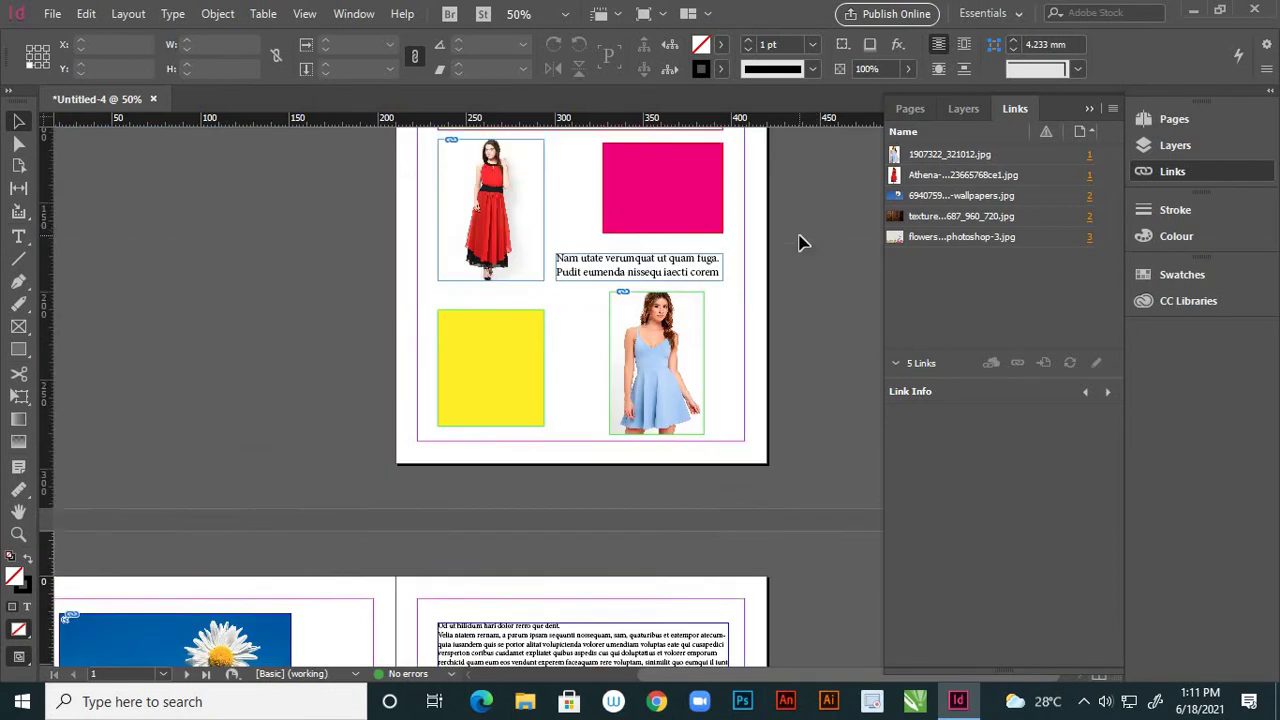
Step: Compare the pictures placed on pages 1, 2 and 3 with the entries and page numbers in the links list
scroll(804, 204, "down", 3)
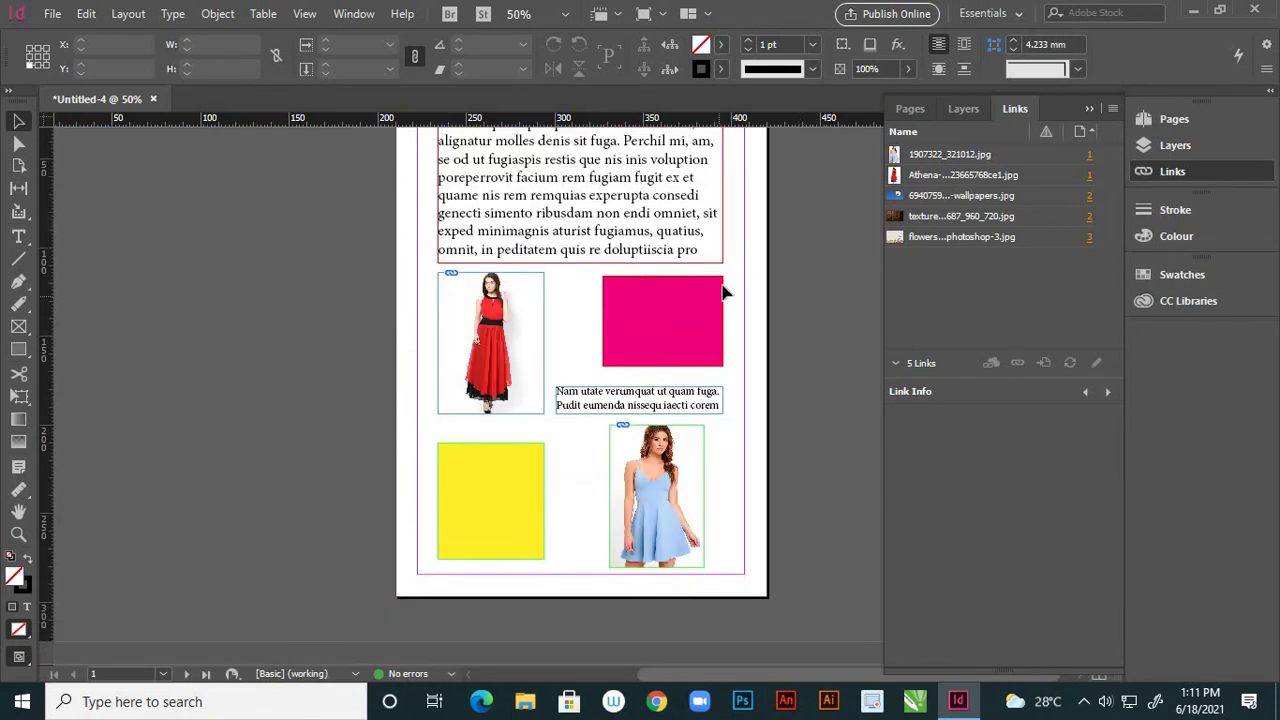
scroll(730, 285, "down", 2)
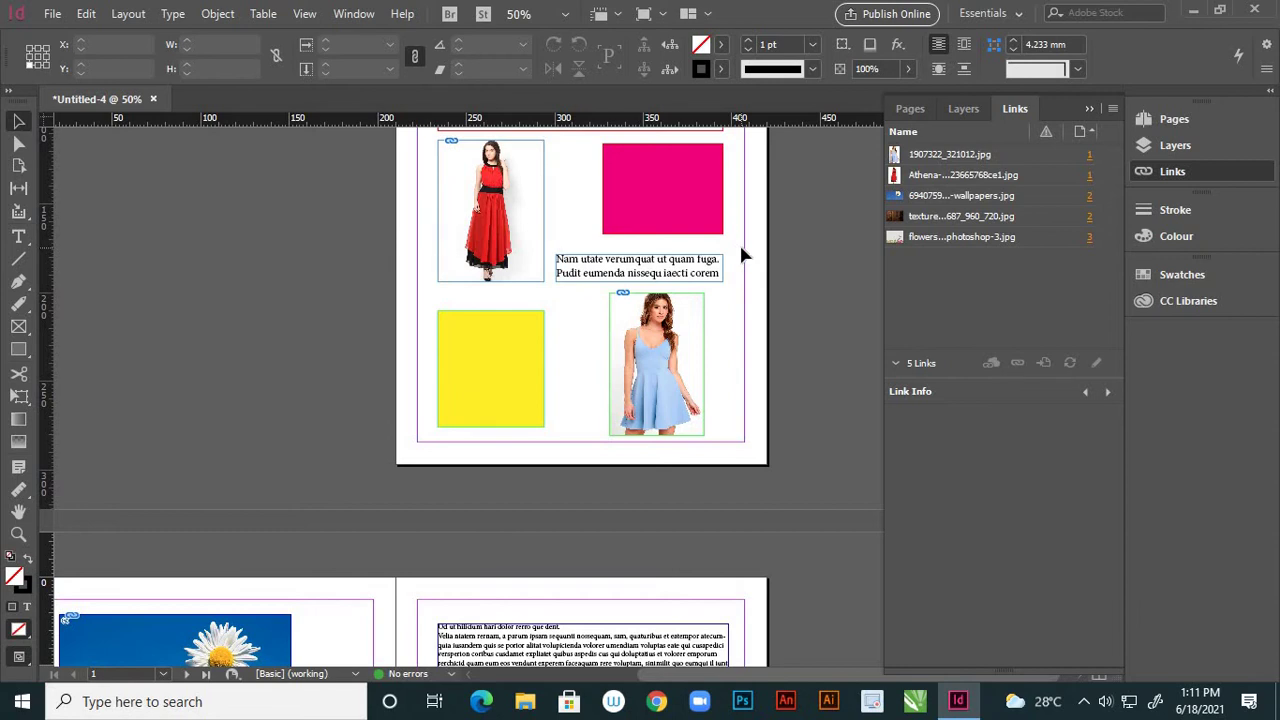
scroll(739, 256, "down", 3)
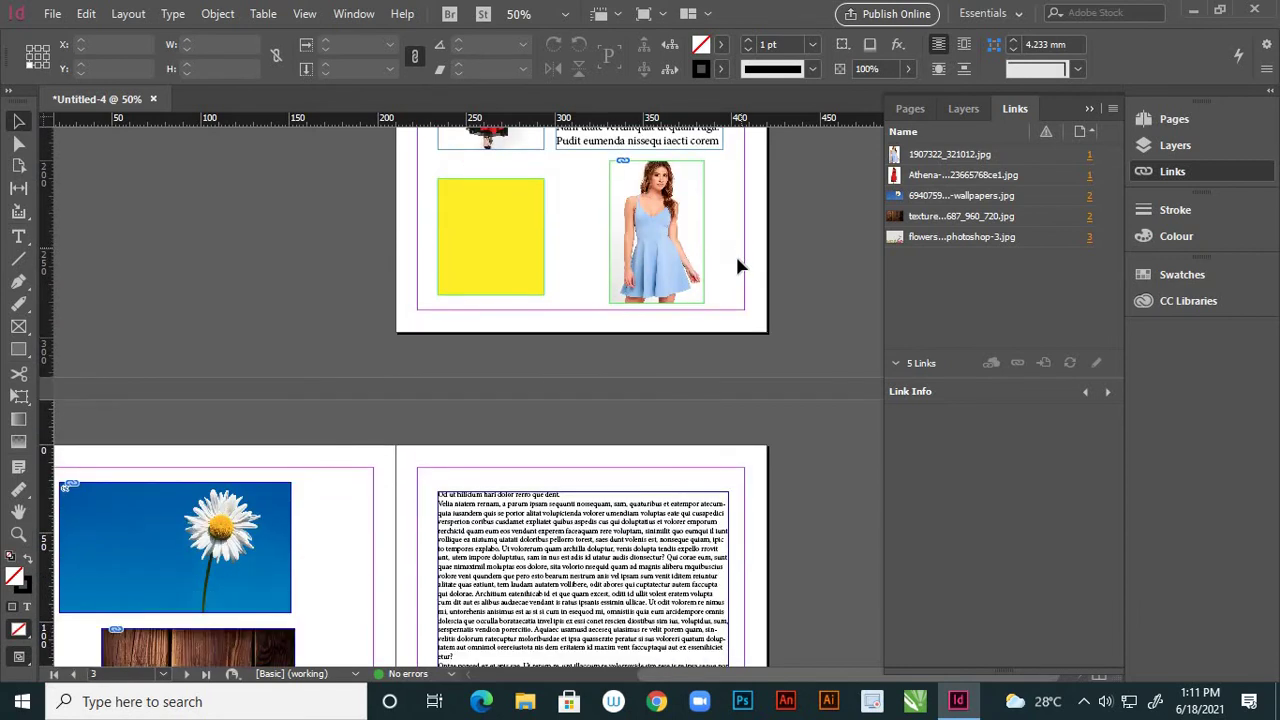
scroll(737, 264, "down", 4)
scroll(737, 268, "up", 3)
scroll(757, 318, "up", 1)
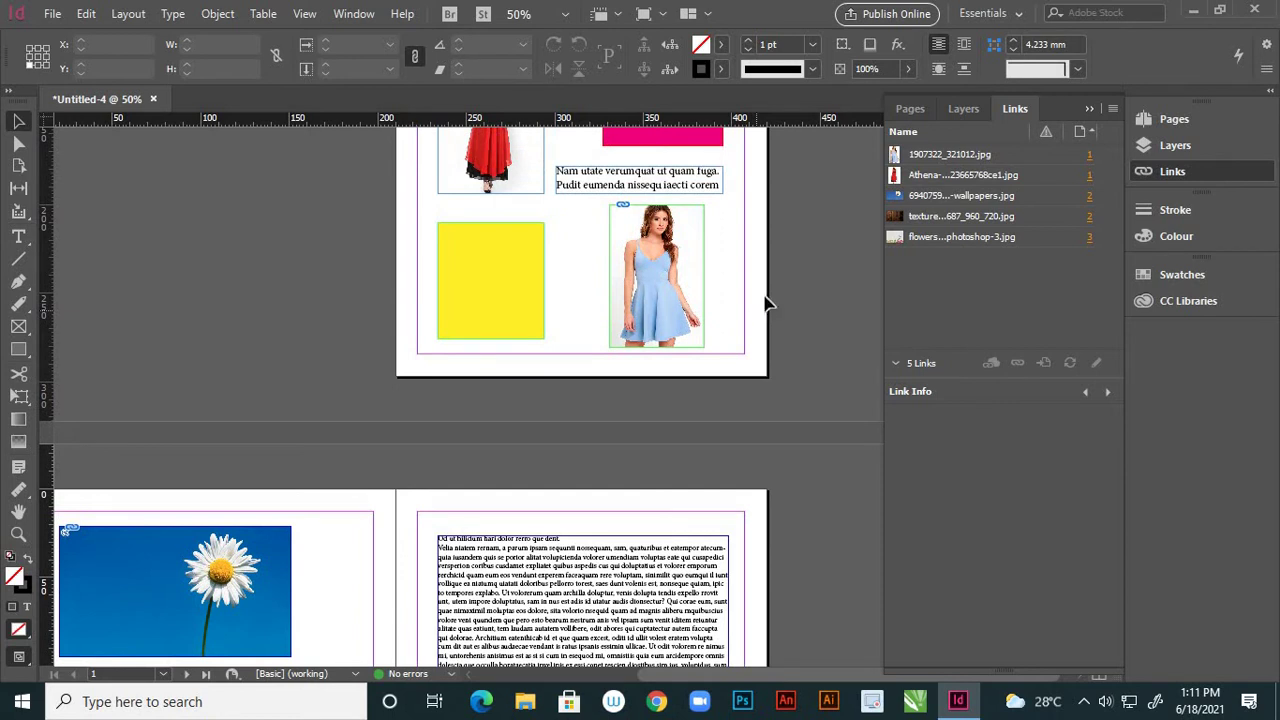
scroll(754, 283, "up", 3)
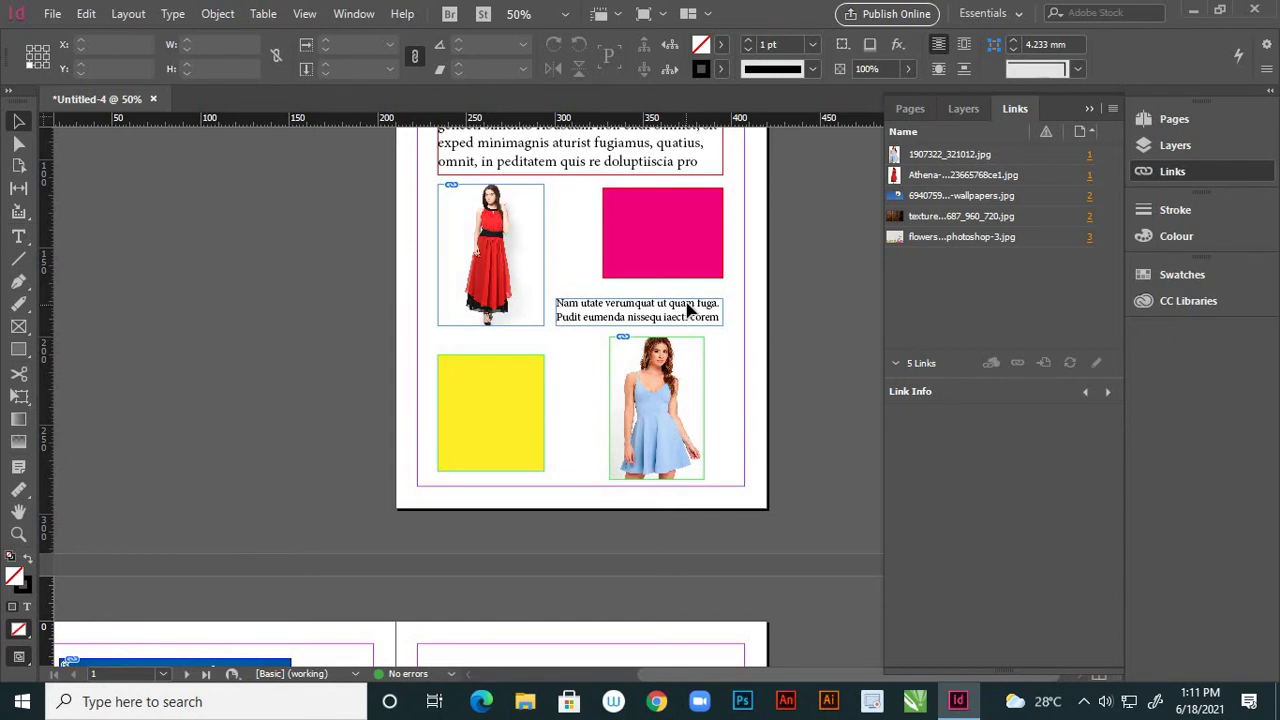
scroll(688, 311, "down", 1)
scroll(688, 321, "down", 6)
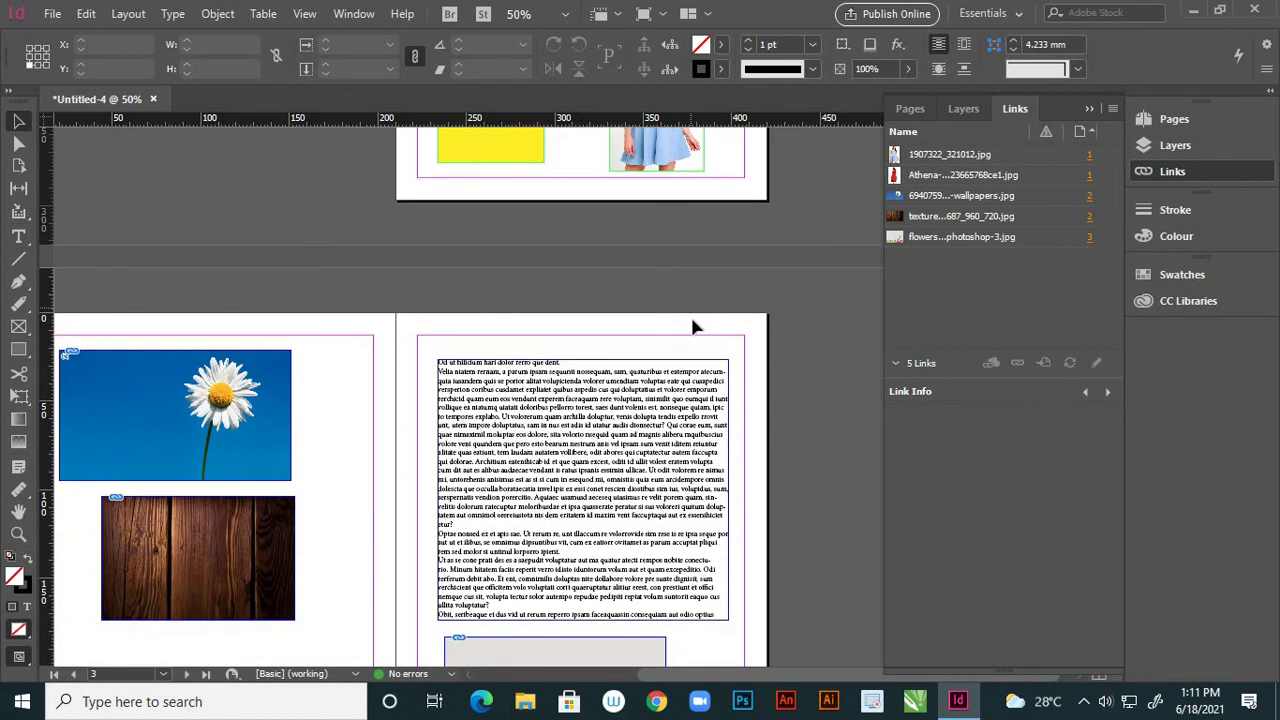
scroll(695, 327, "up", 3)
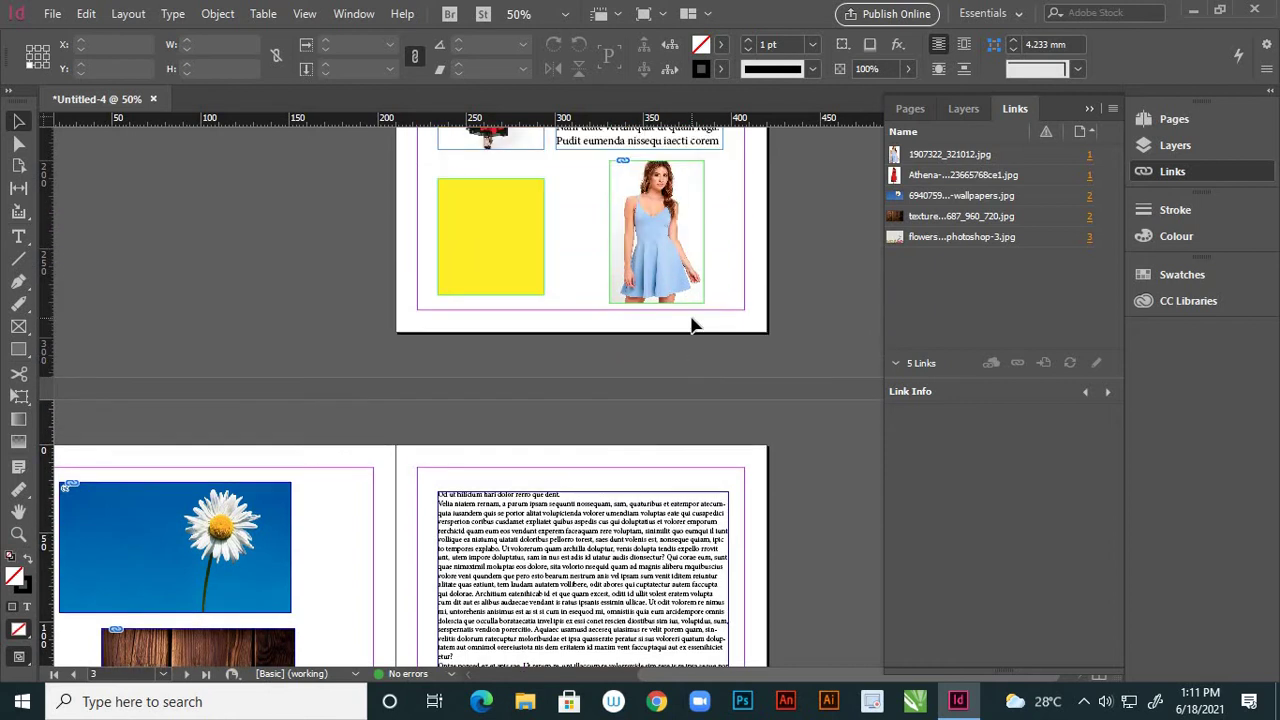
scroll(693, 323, "up", 2)
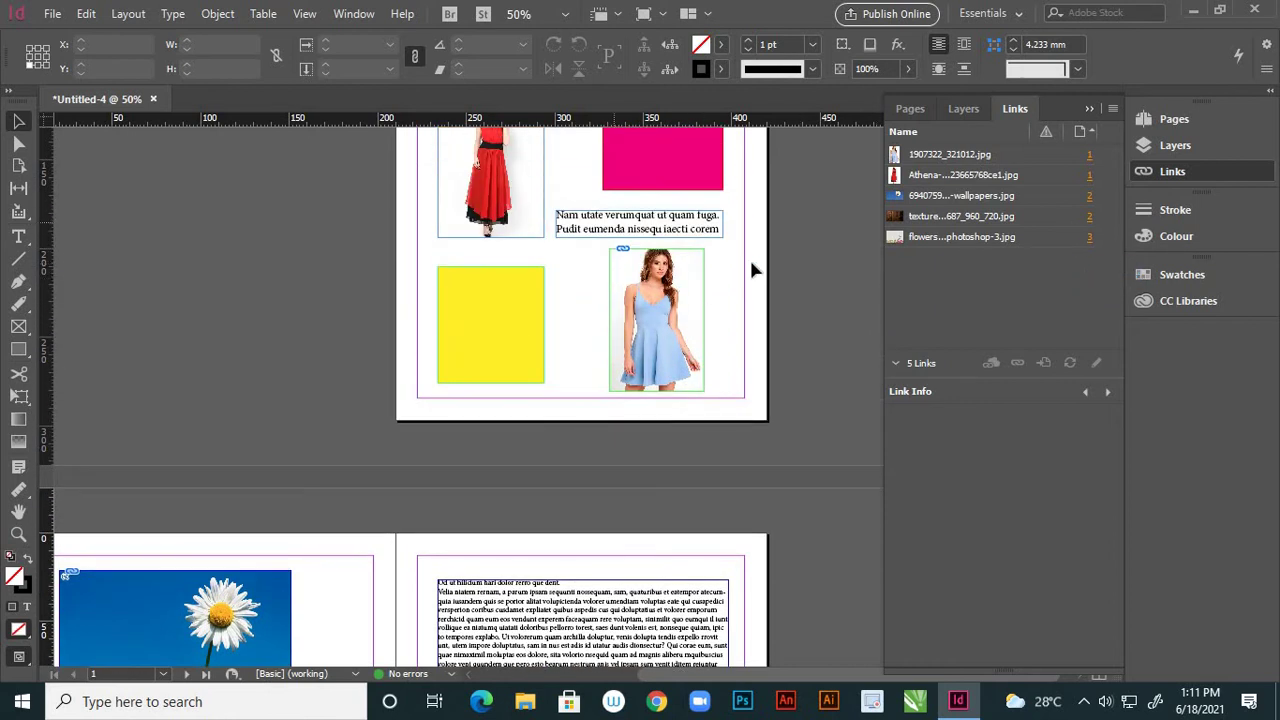
scroll(760, 258, "up", 6)
scroll(760, 258, "up", 1)
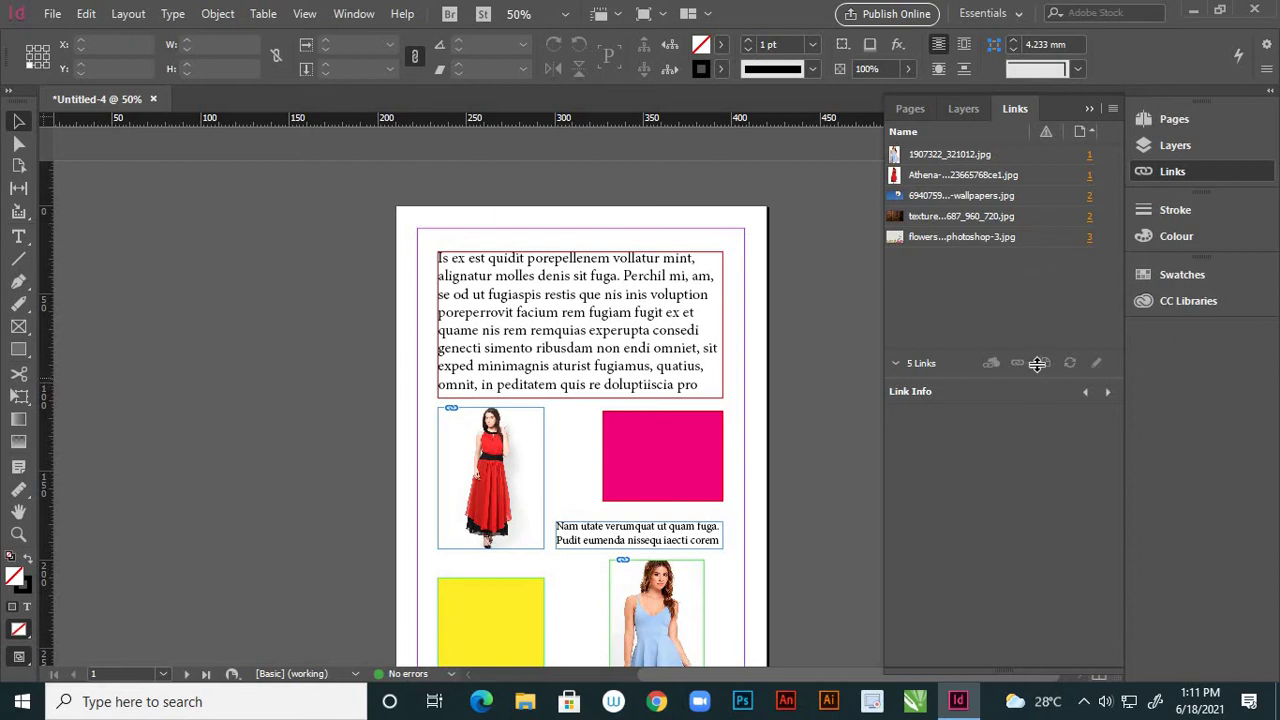
mouse_move(1035, 369)
left_mouse_down()
mouse_move(1030, 303)
mouse_move(1030, 362)
left_mouse_up()
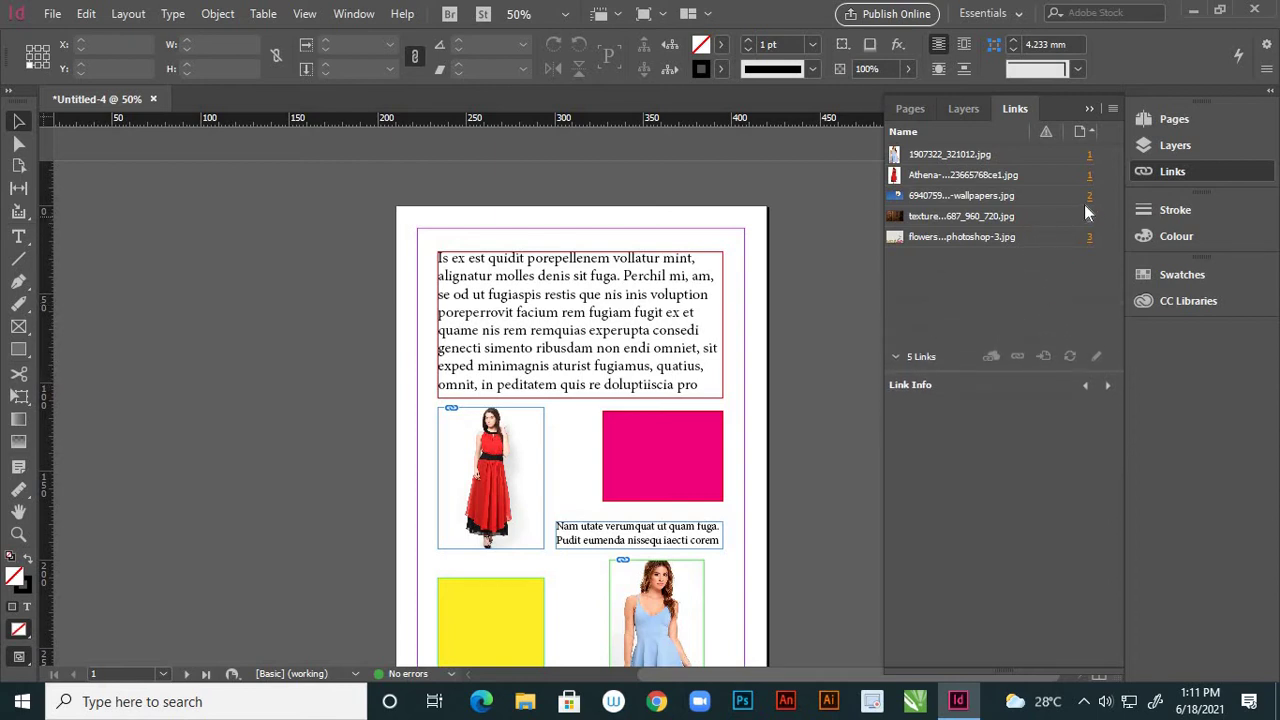
Step: Go to the linked dress images on page 1 from their page numbers and show the link information for 1907322_321012.jpg
left_click(1089, 154)
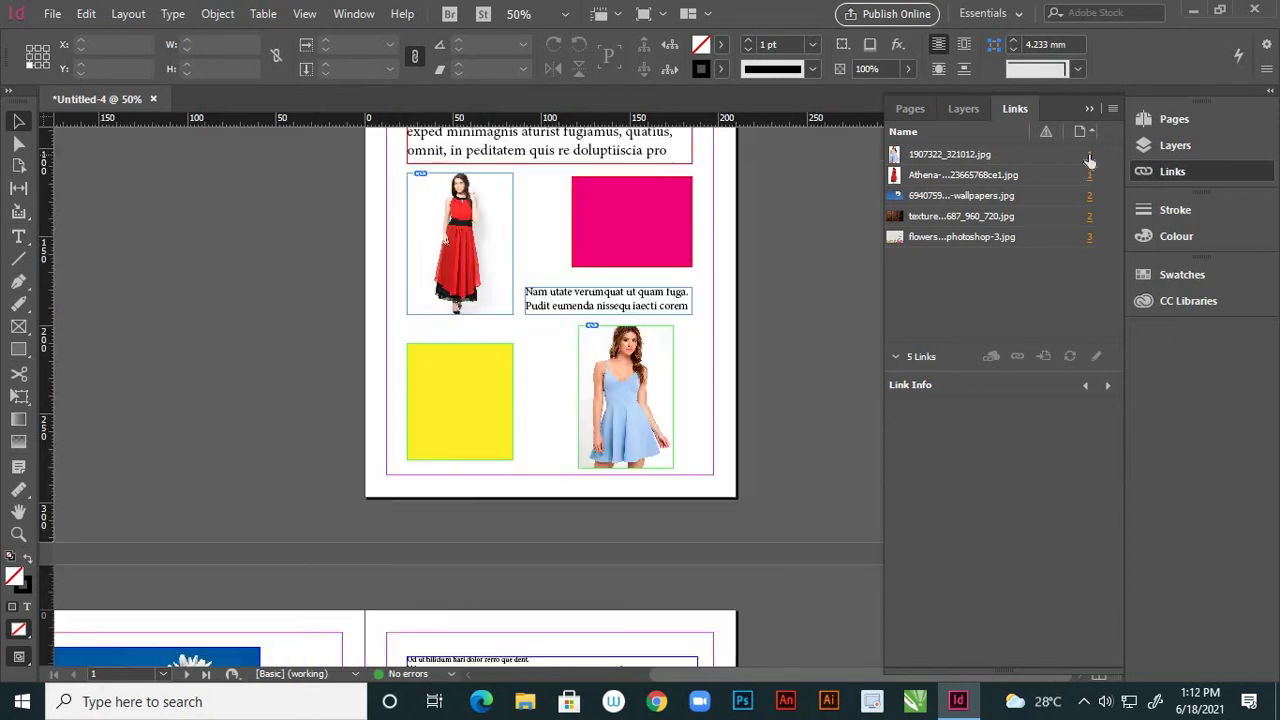
scroll(820, 241, "up", 2)
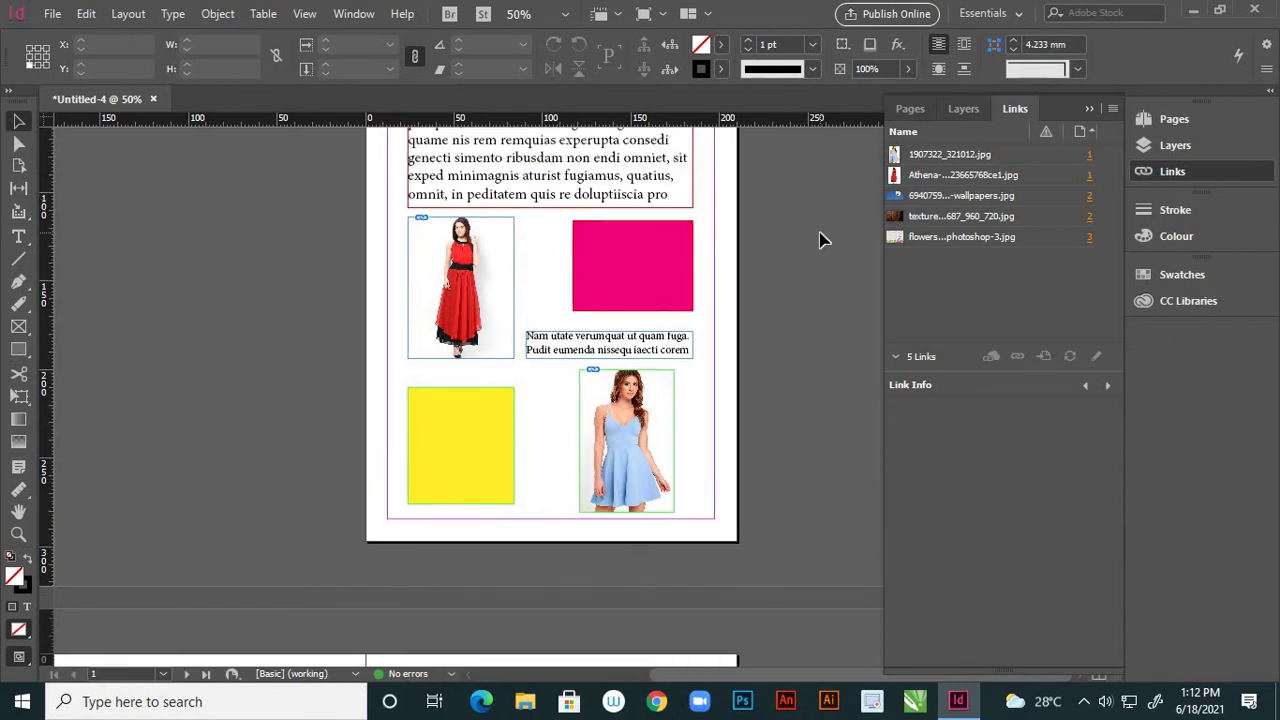
scroll(820, 239, "down", 1)
scroll(1090, 163, "down", 1)
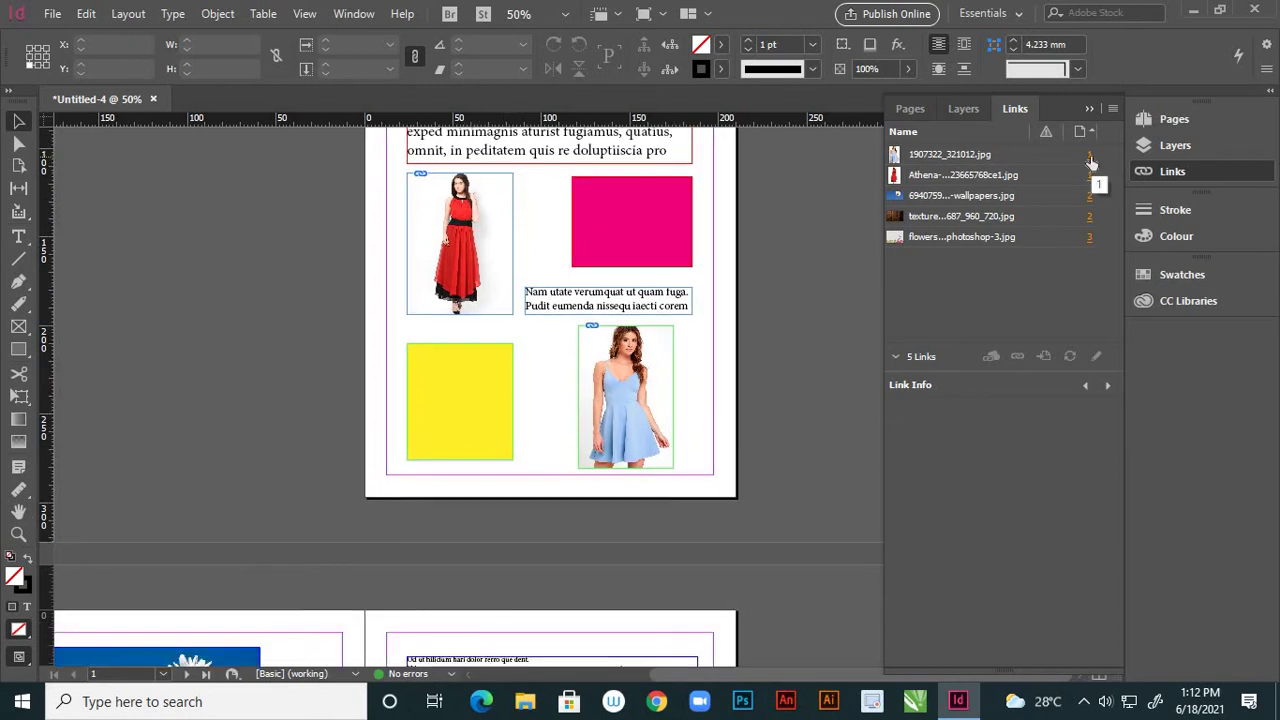
left_click(1089, 185)
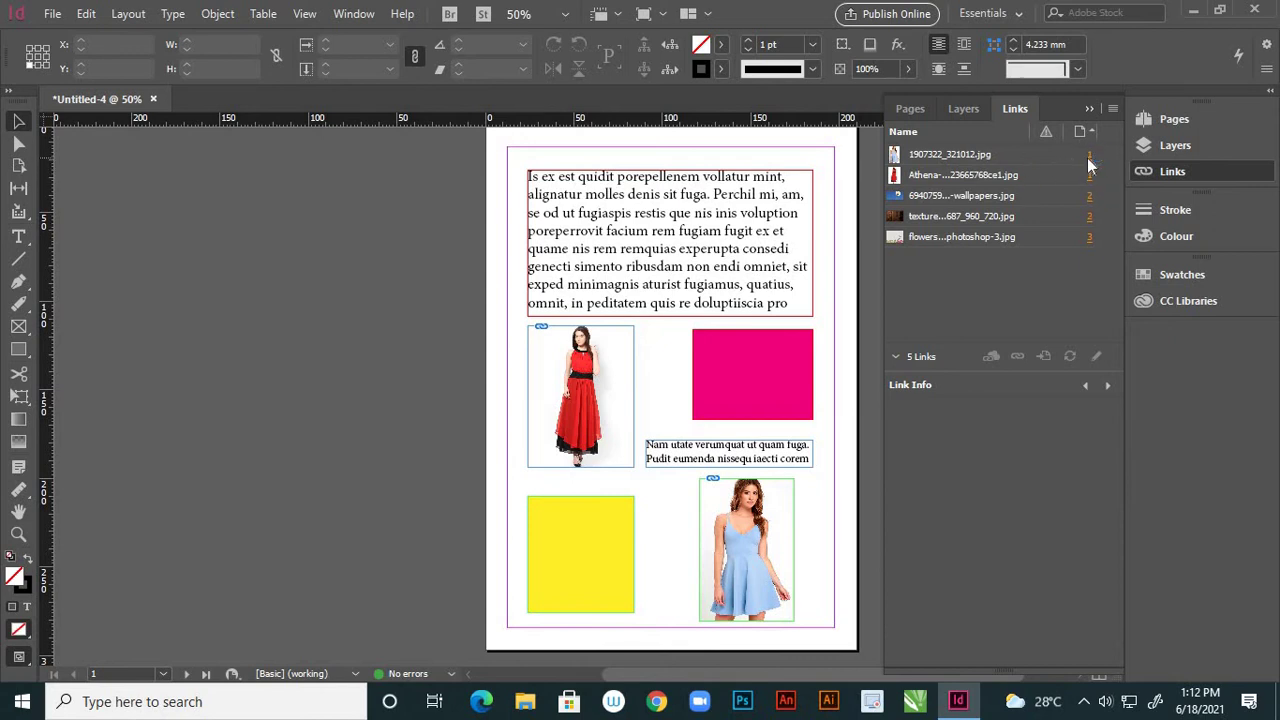
left_click(1089, 158)
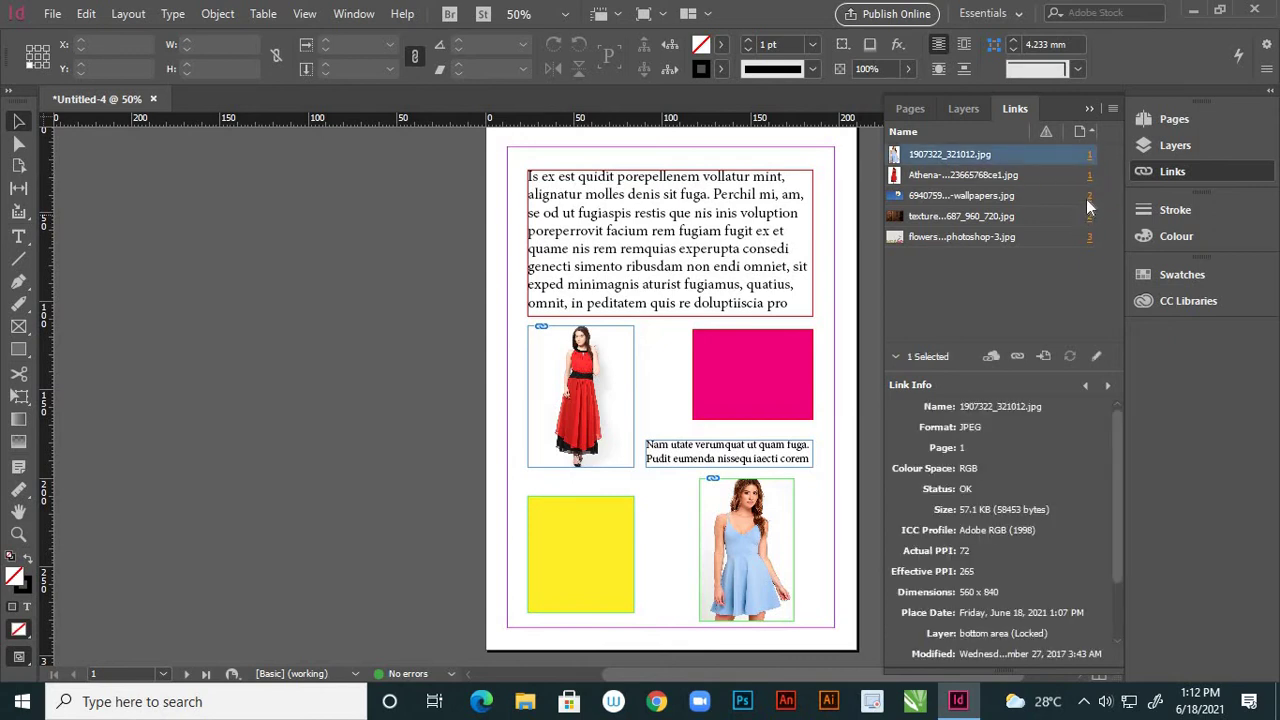
Step: Go to the linked daisies wallpaper and wood texture on page 2 and the flowers background on page 3
left_click(1089, 198)
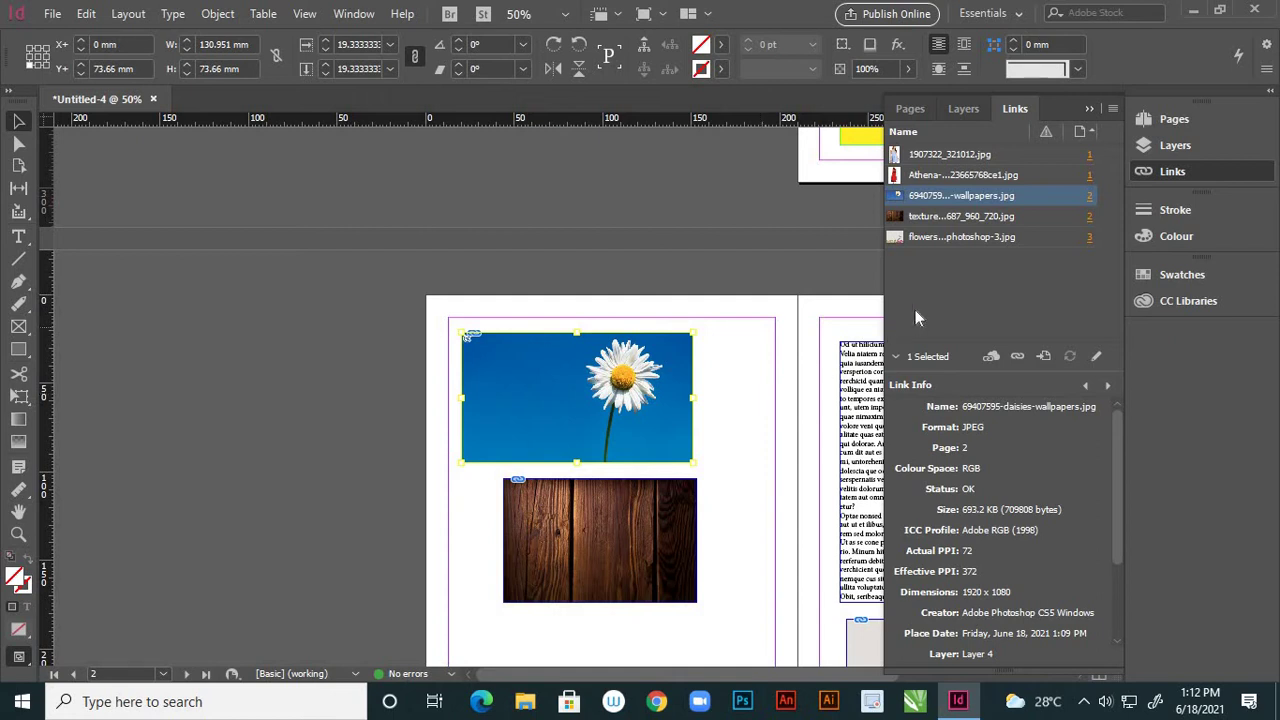
left_click(1090, 219)
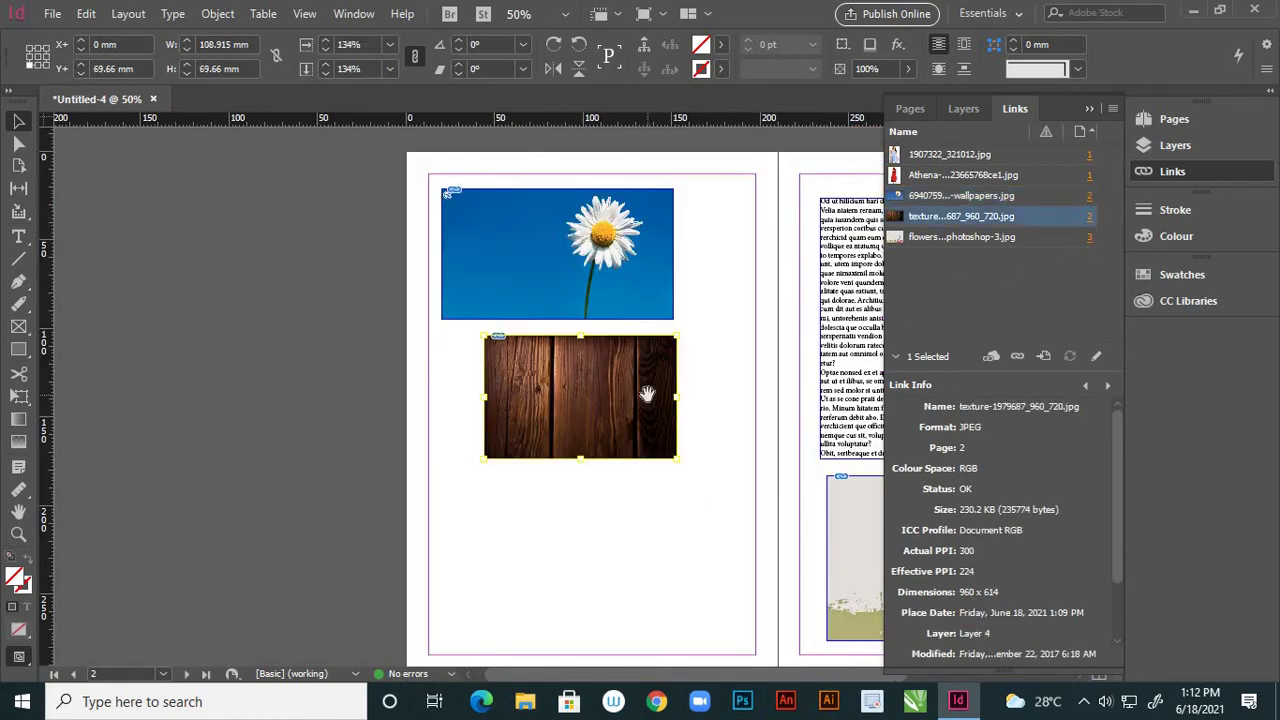
left_click(1091, 238)
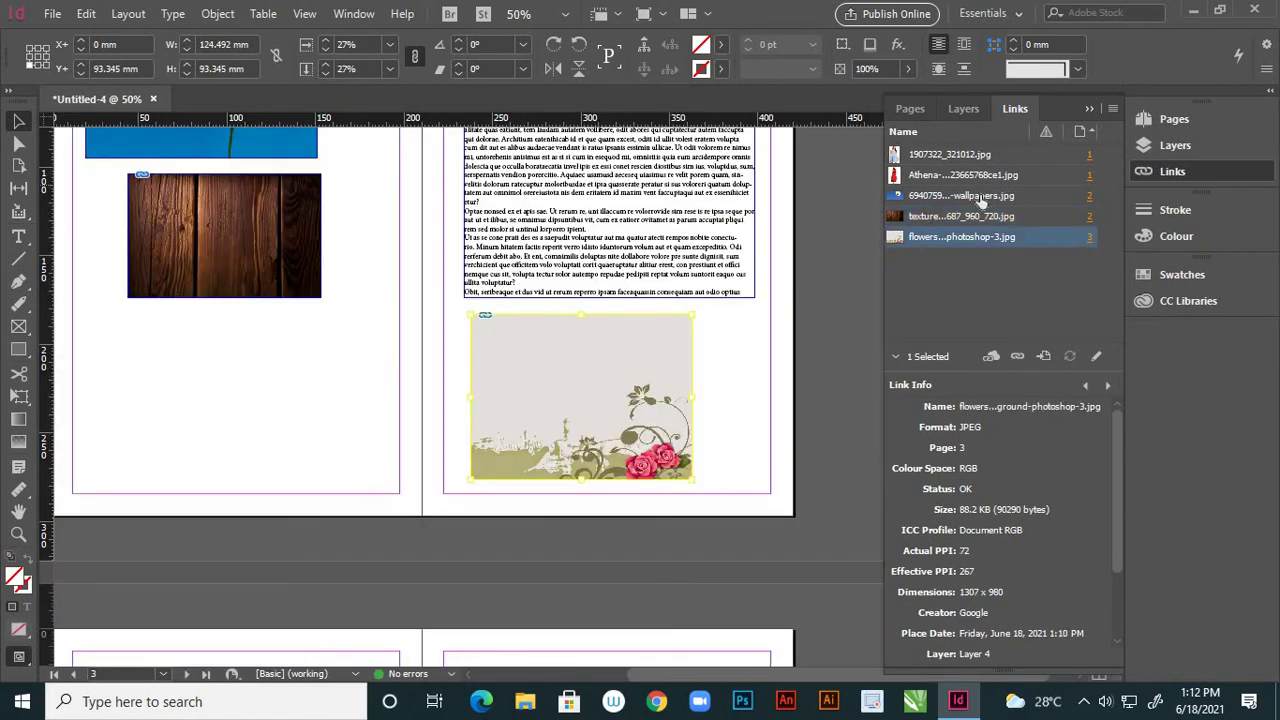
scroll(826, 218, "up", 3)
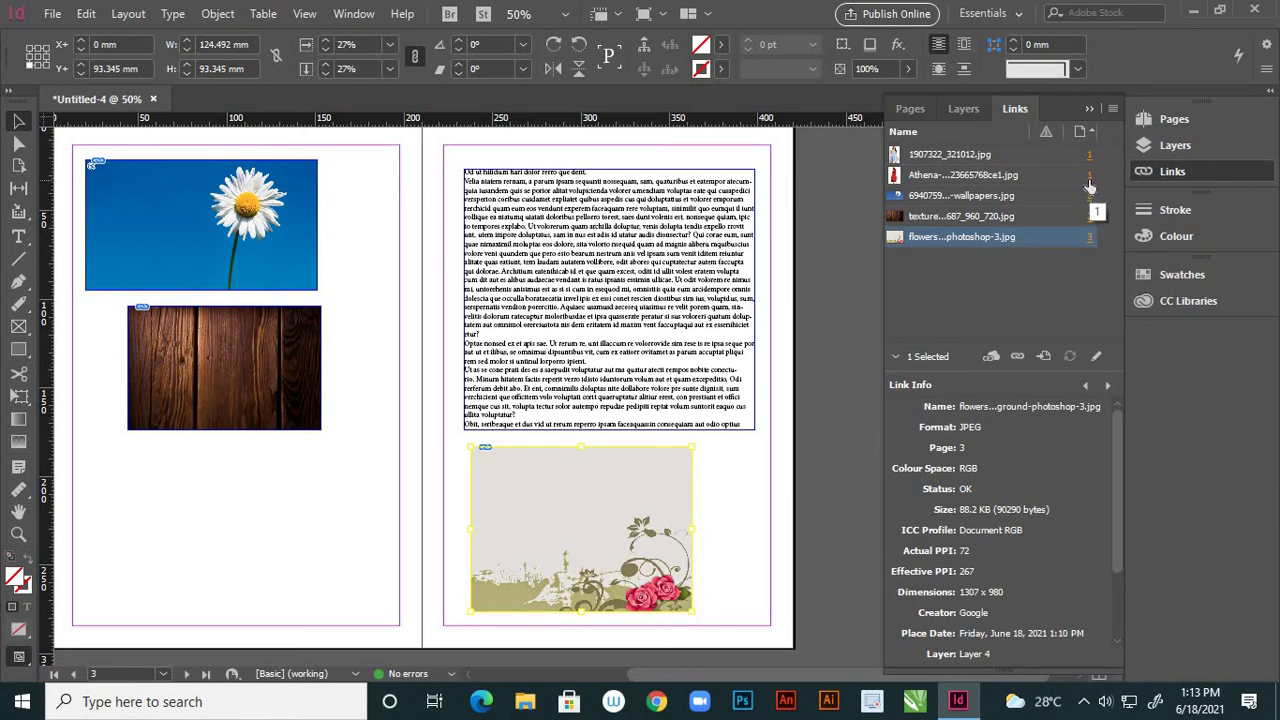
Step: Go to the linked Athena dress image on page 1, read through its link information, and collapse the information pane
left_click(1089, 179)
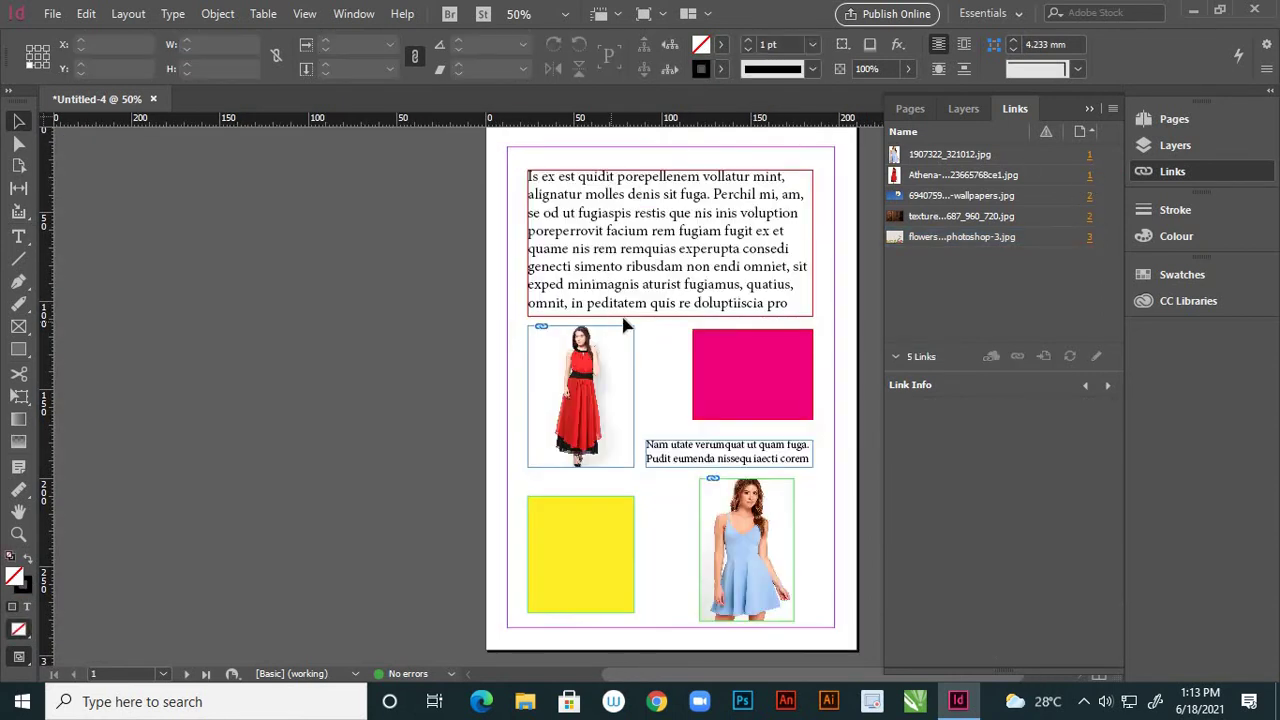
left_click(1087, 175)
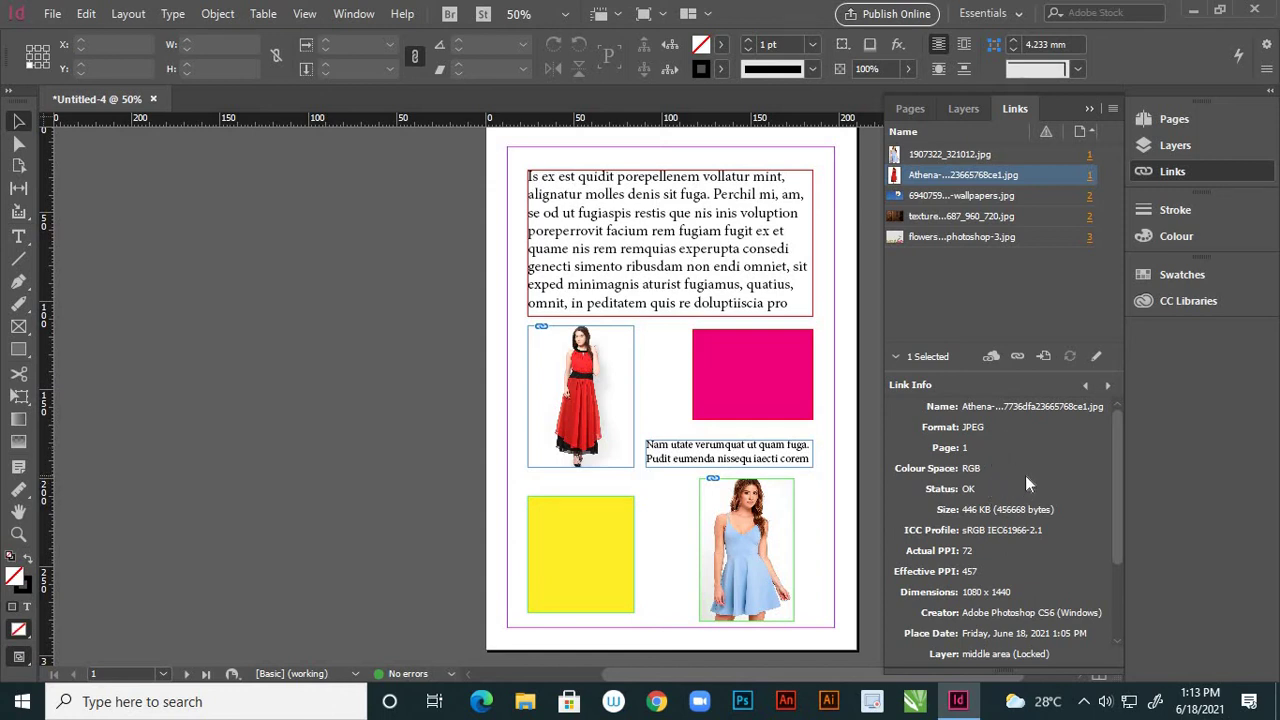
scroll(1025, 475, "down", 2)
scroll(1016, 496, "down", 2)
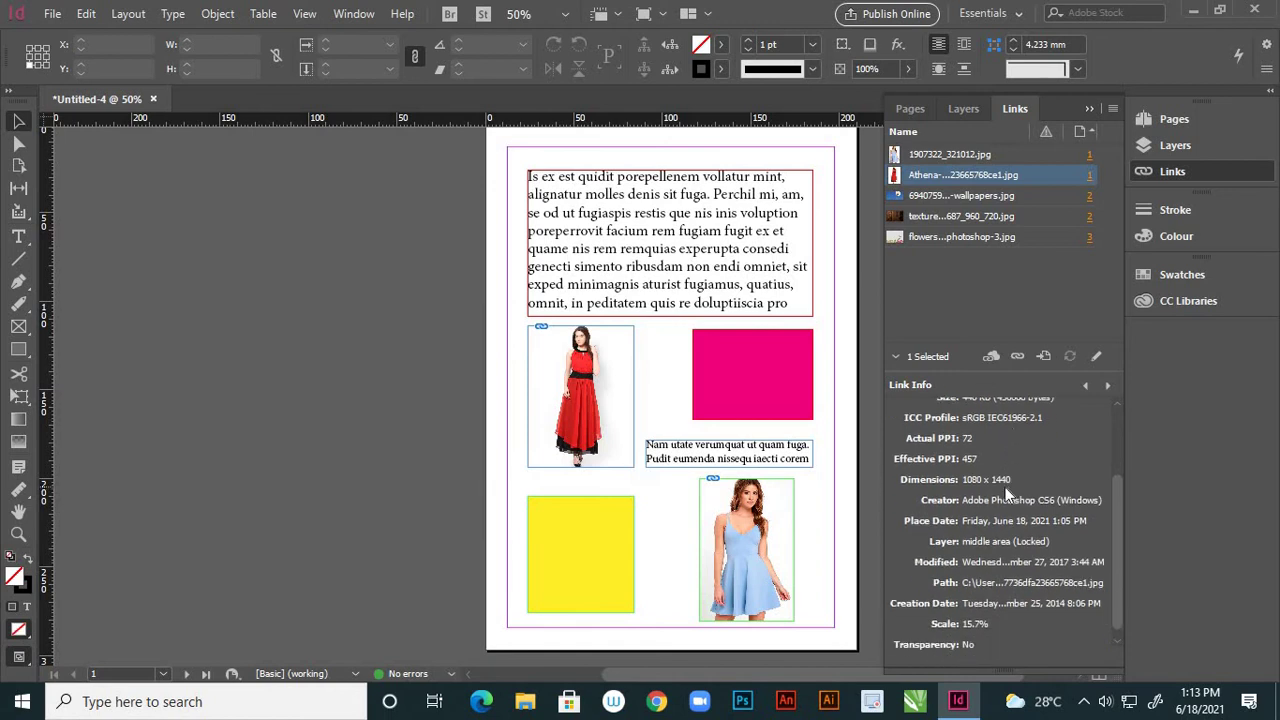
scroll(996, 486, "up", 4)
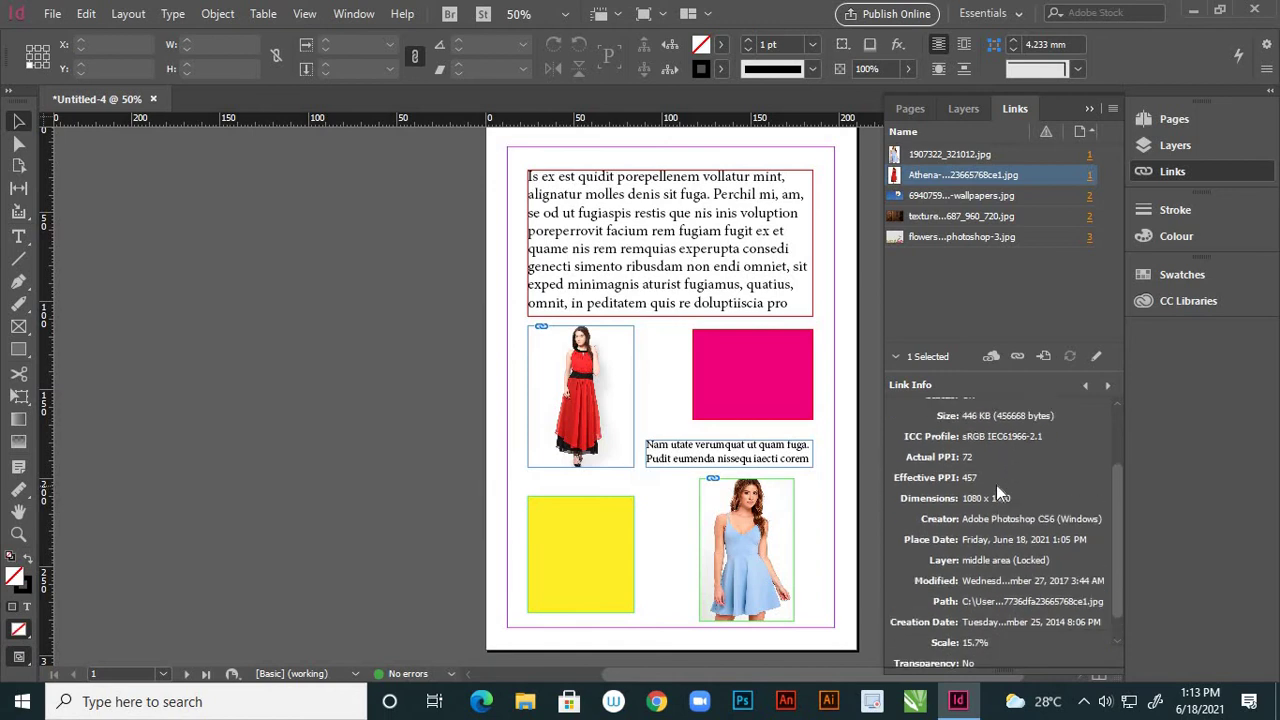
left_click(896, 358)
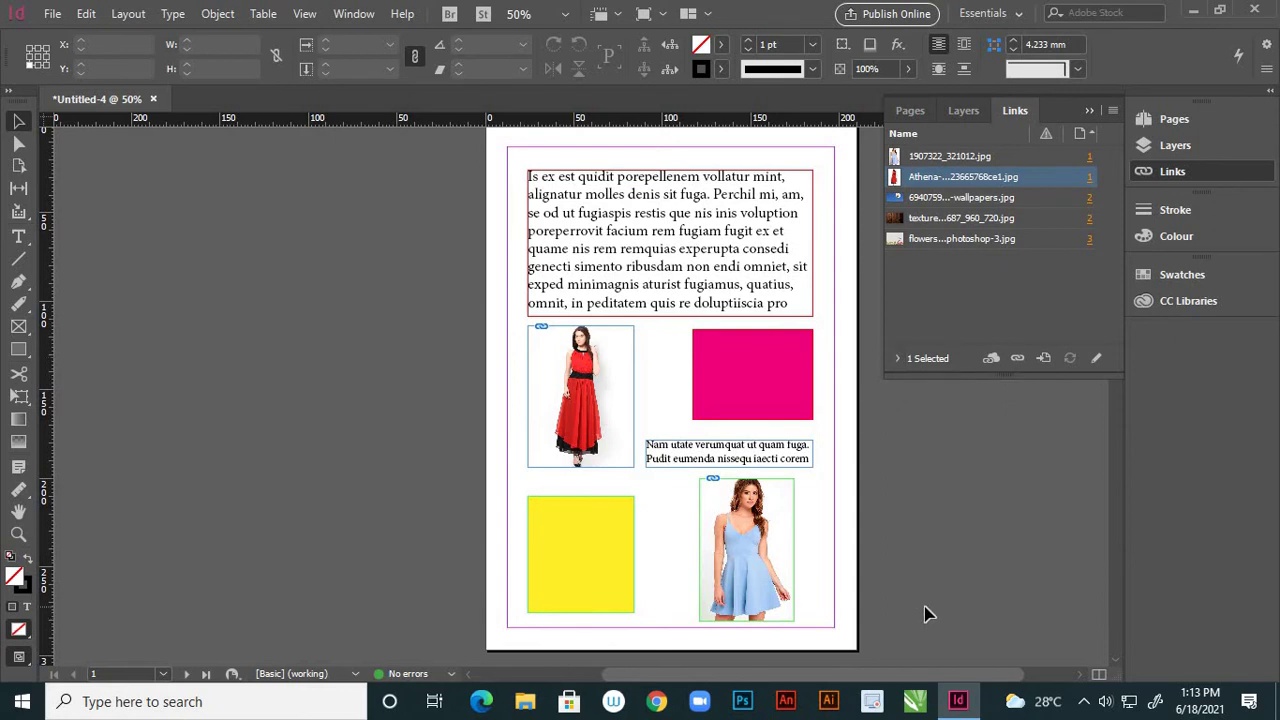
Step: Examine the commands available for the Athena dress link, such as Relink and Edit Original, and leave the link information pane collapsed
right_click(1012, 179)
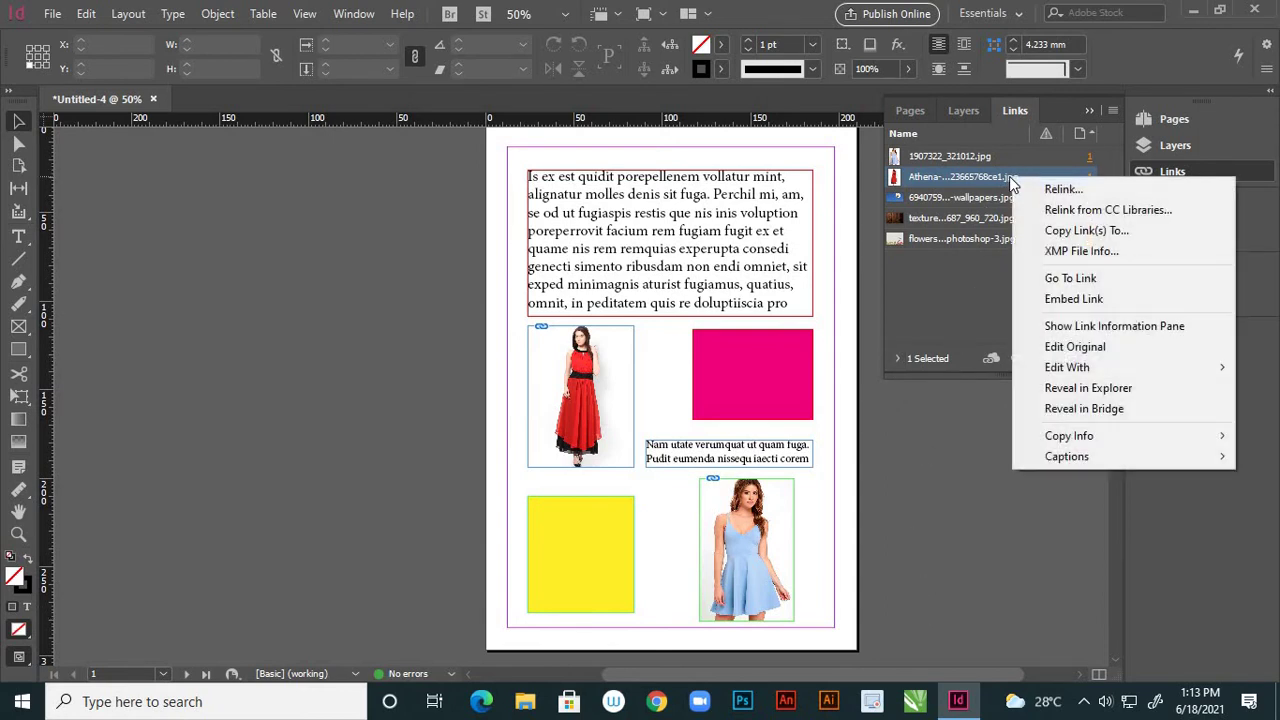
left_click(1006, 182)
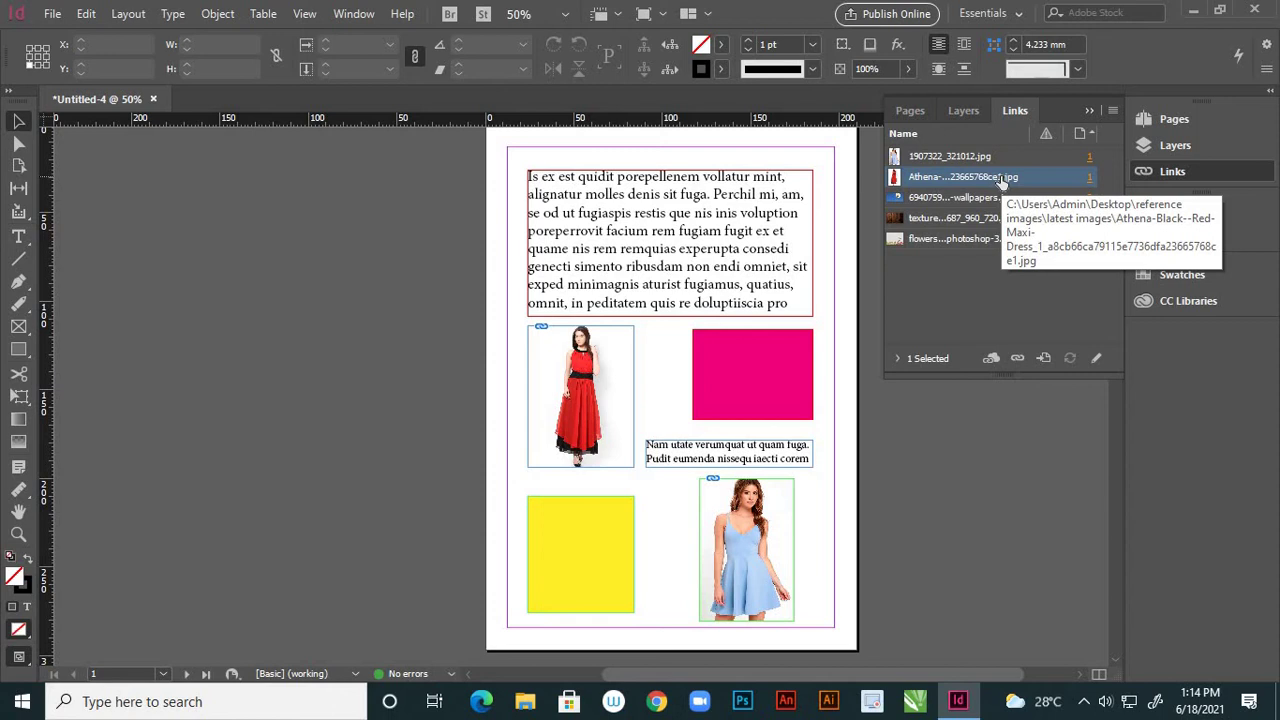
right_click(1003, 182)
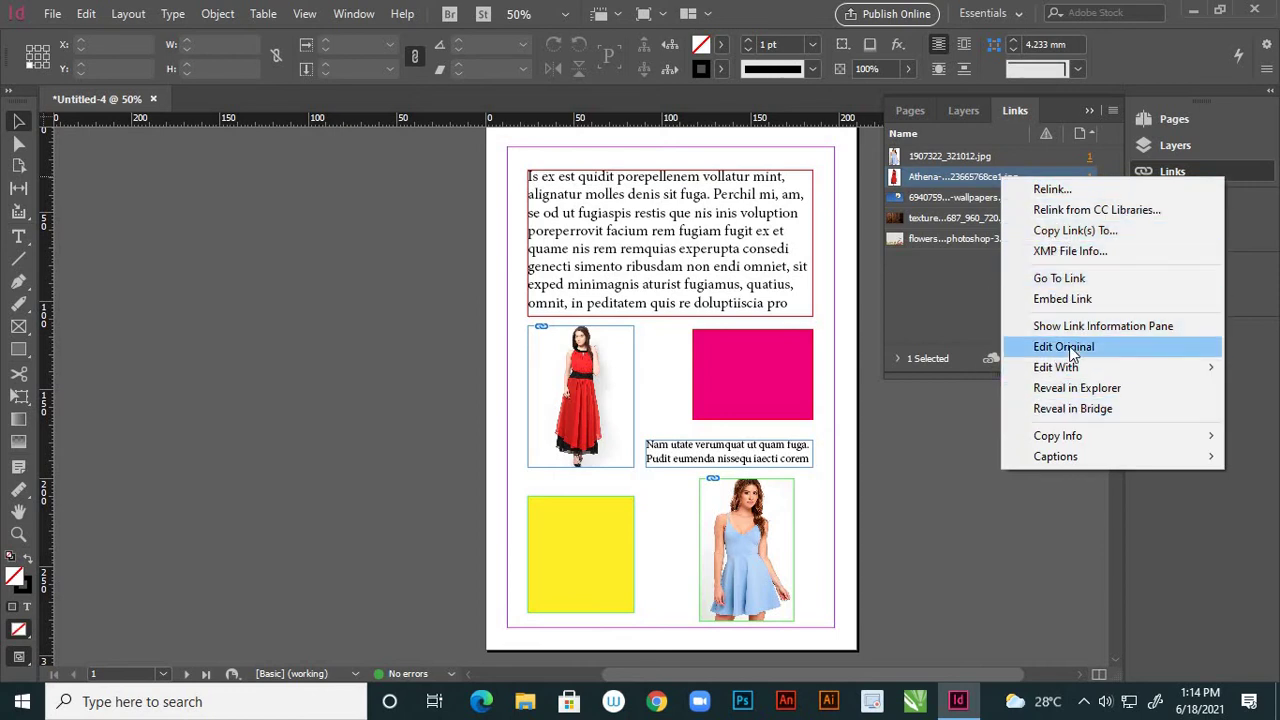
left_click(898, 357)
left_click(898, 357)
left_click(895, 357)
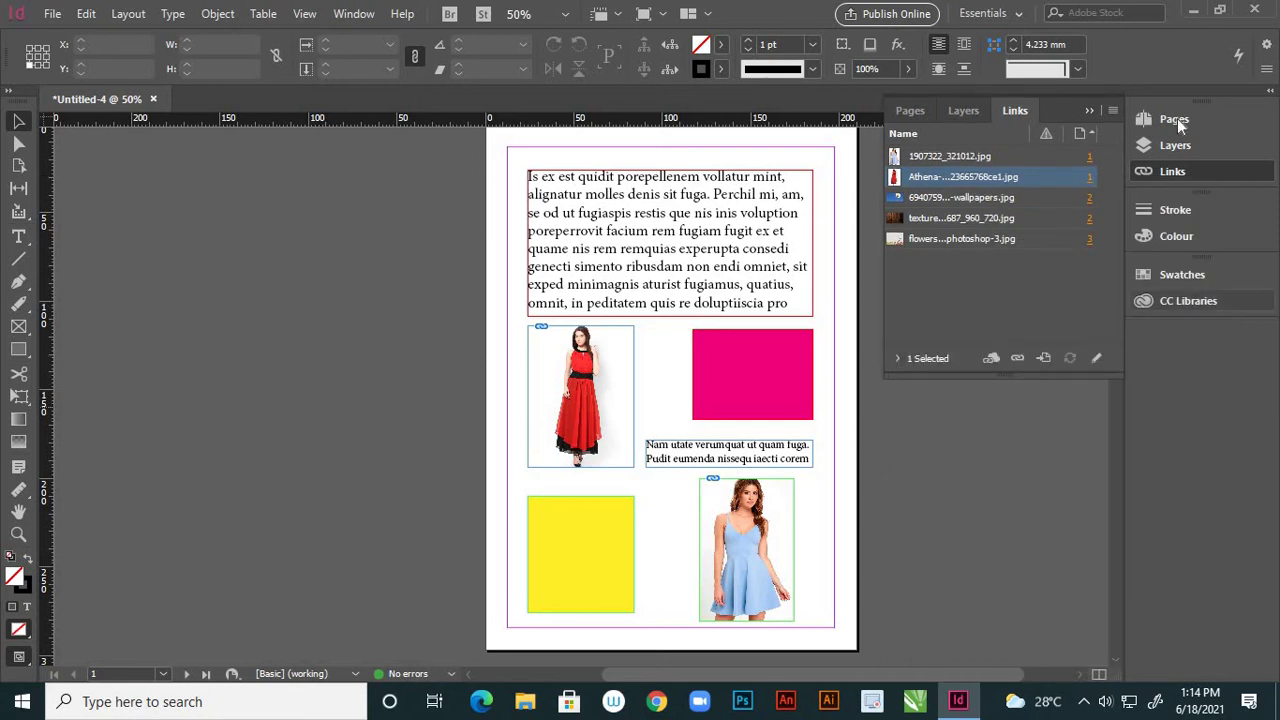
Step: Sort the links by page in descending order and go to the linked images on pages 3, 2 and 1
left_click(1092, 132)
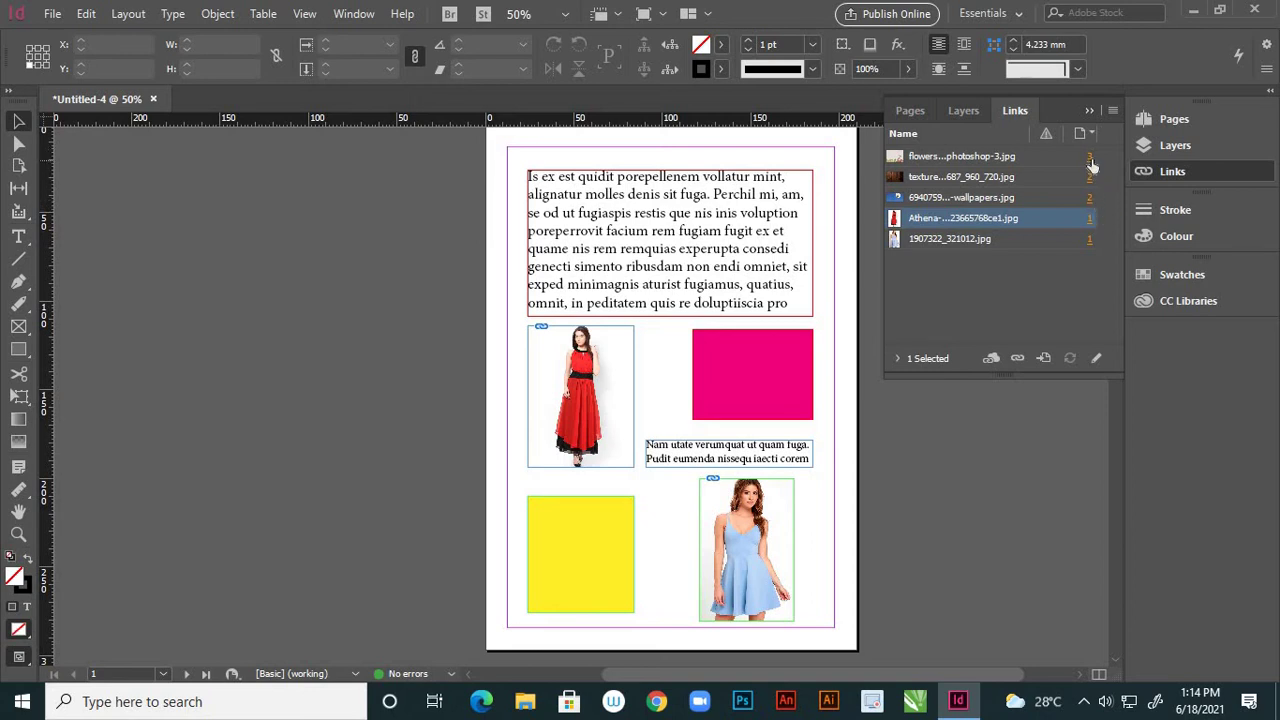
left_click(1090, 157)
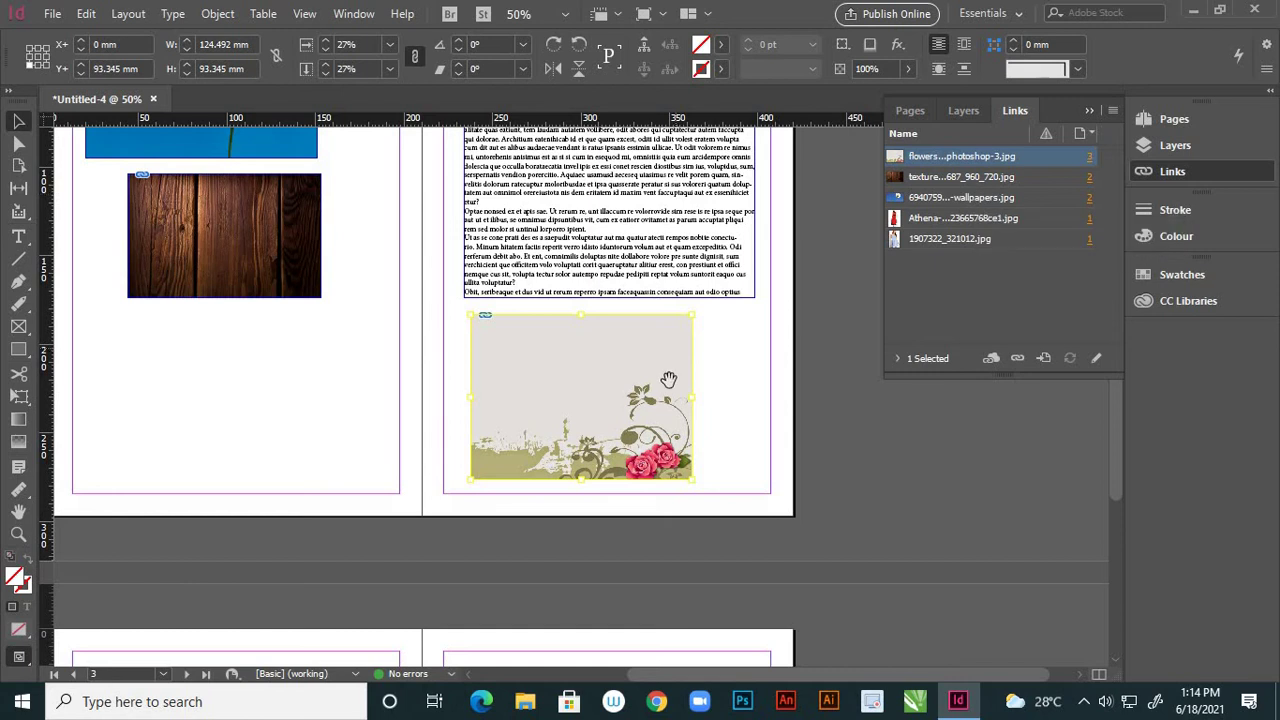
left_click(1089, 177)
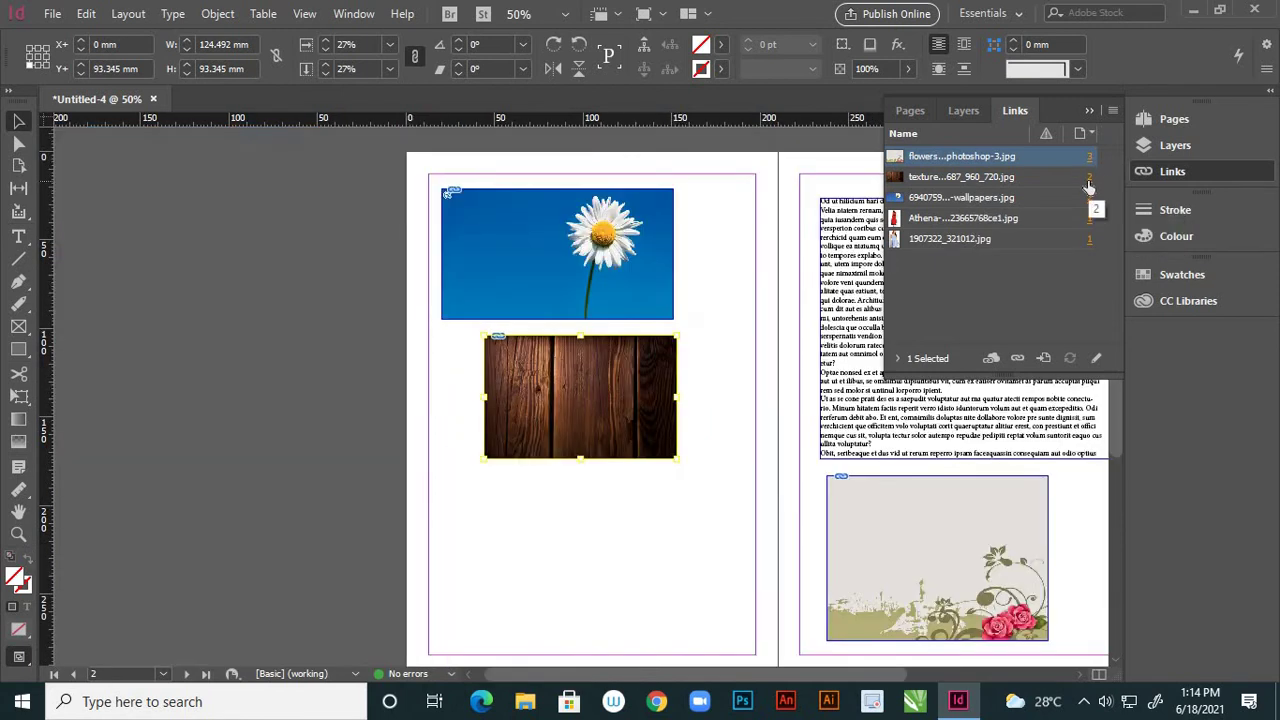
left_click(1089, 199)
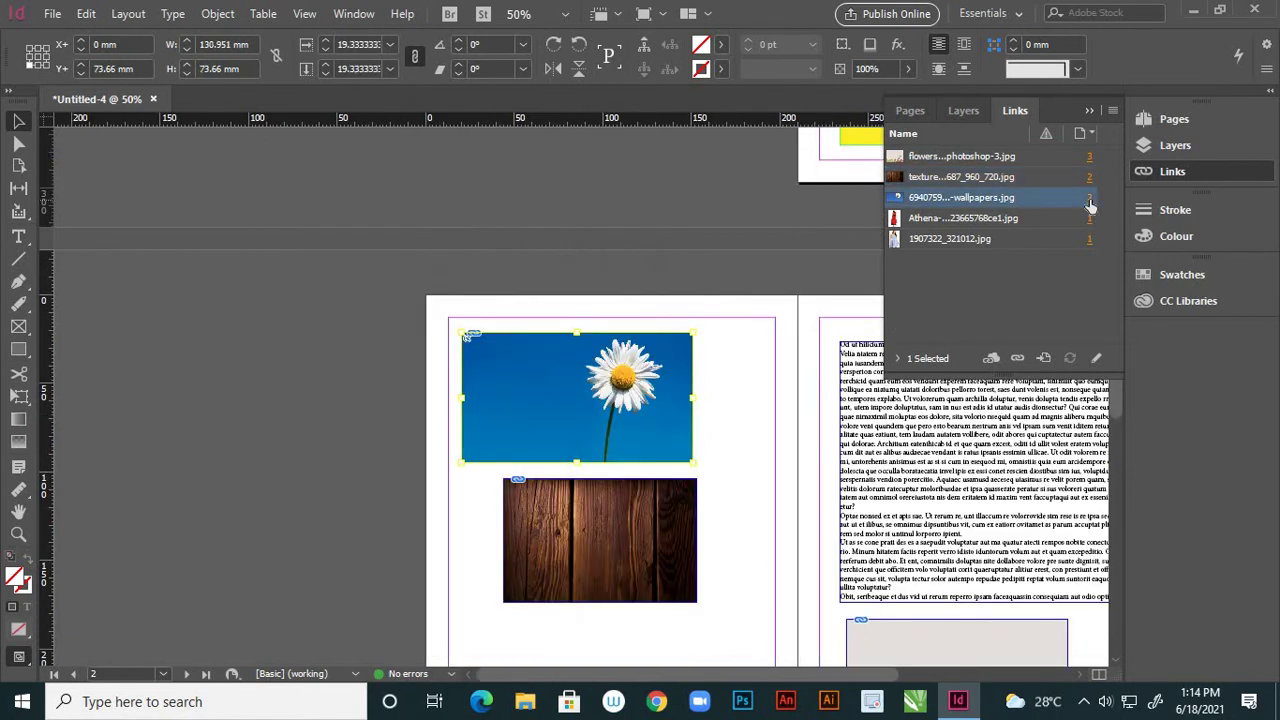
left_click(1089, 160)
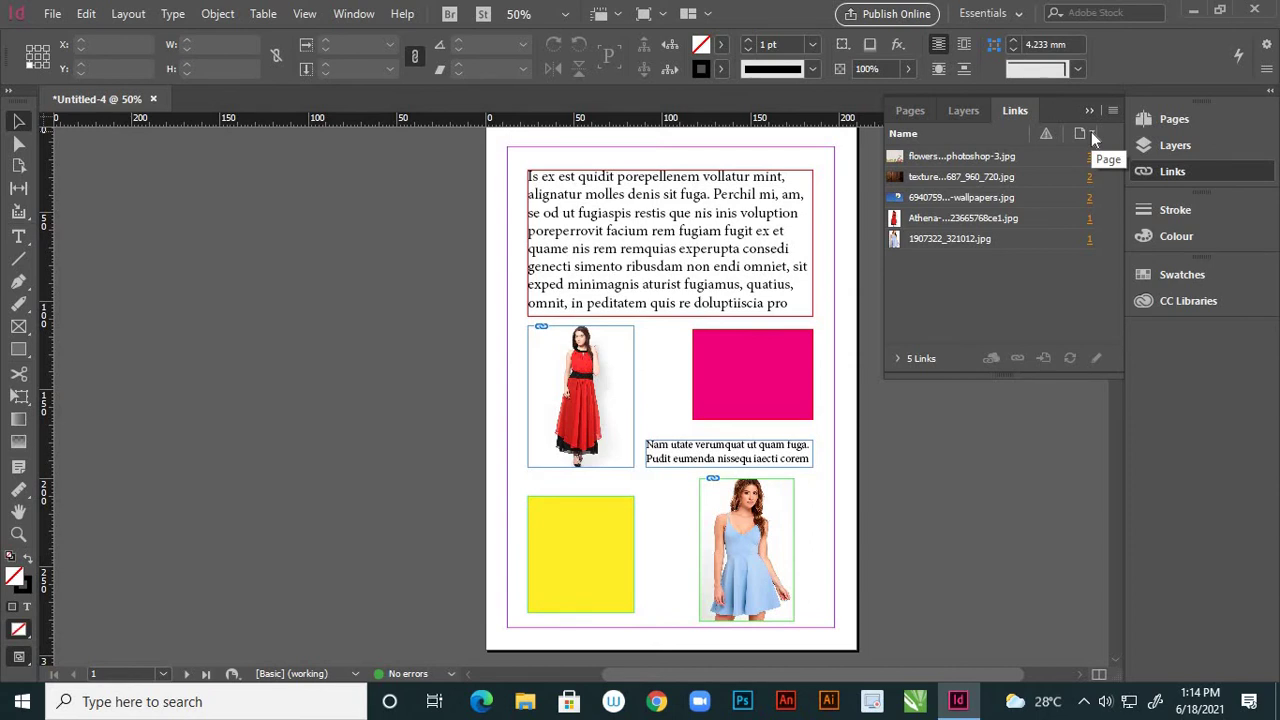
left_click(1091, 133)
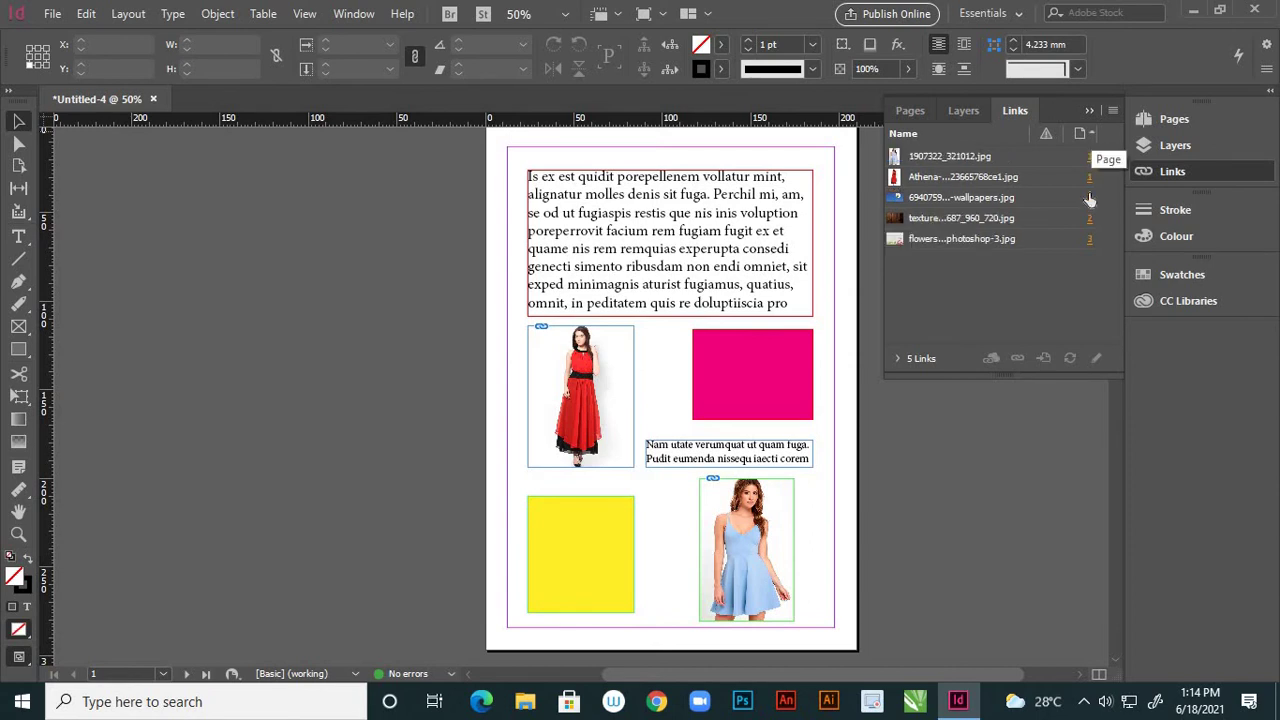
left_click(1091, 132)
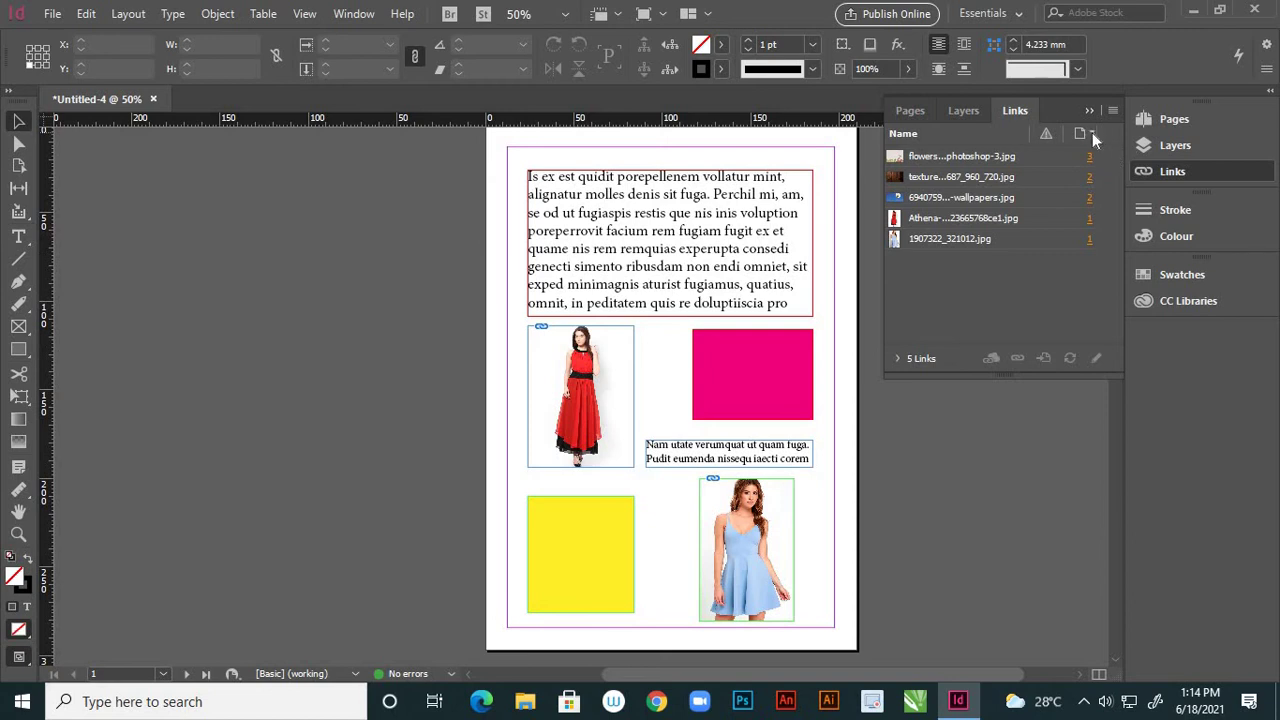
Step: Sort the links by page in ascending order and read through the link information of the flowers background on page 3
left_click(1092, 132)
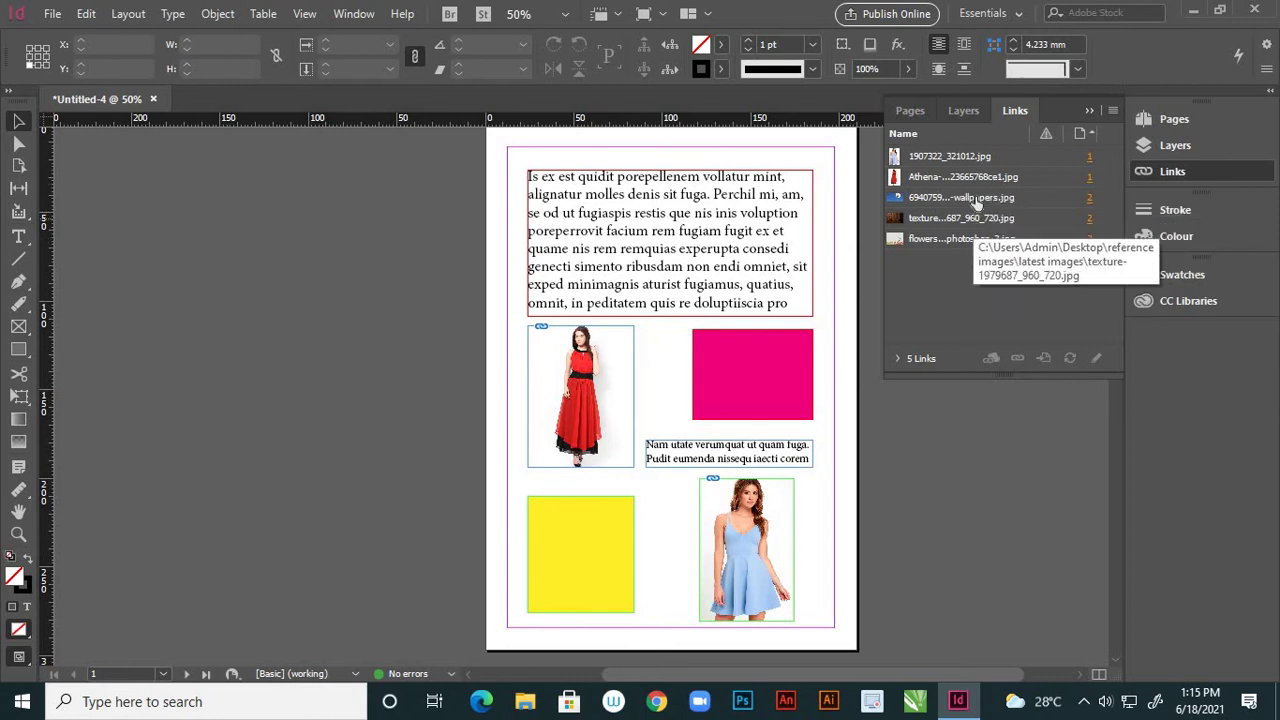
left_click(897, 358)
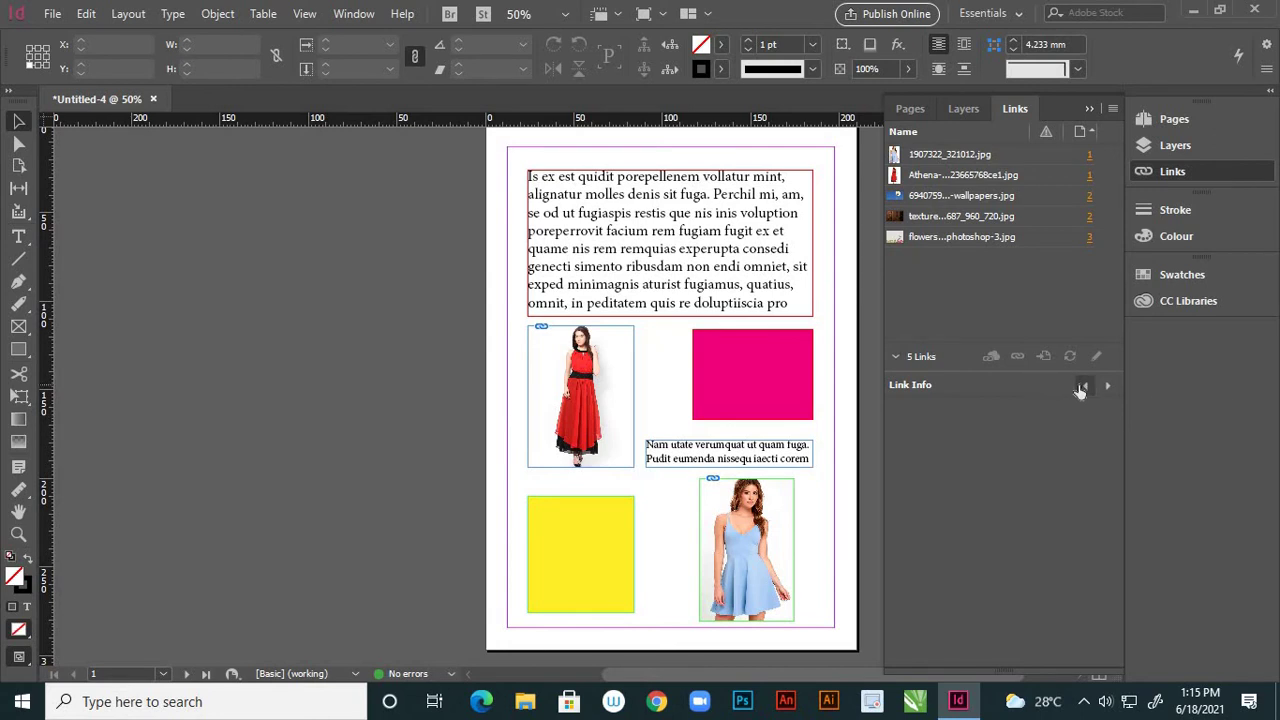
left_click(1082, 390)
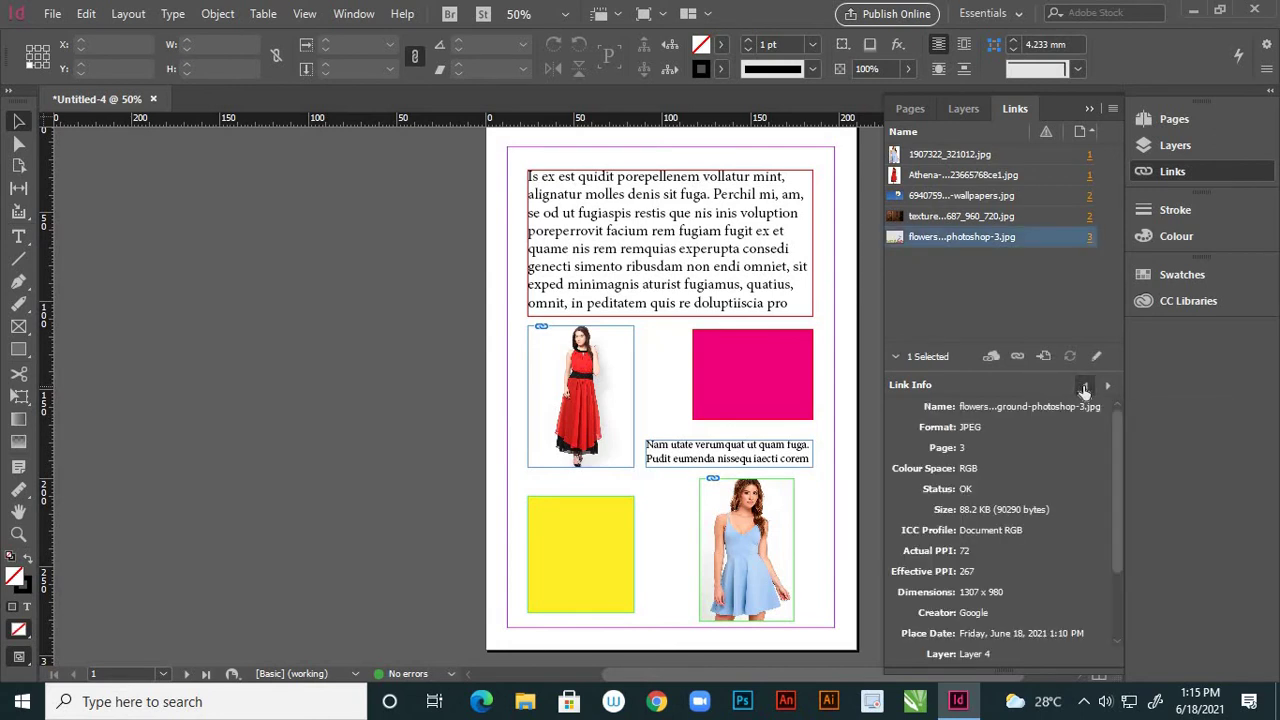
left_click_drag(1118, 418, 1115, 530)
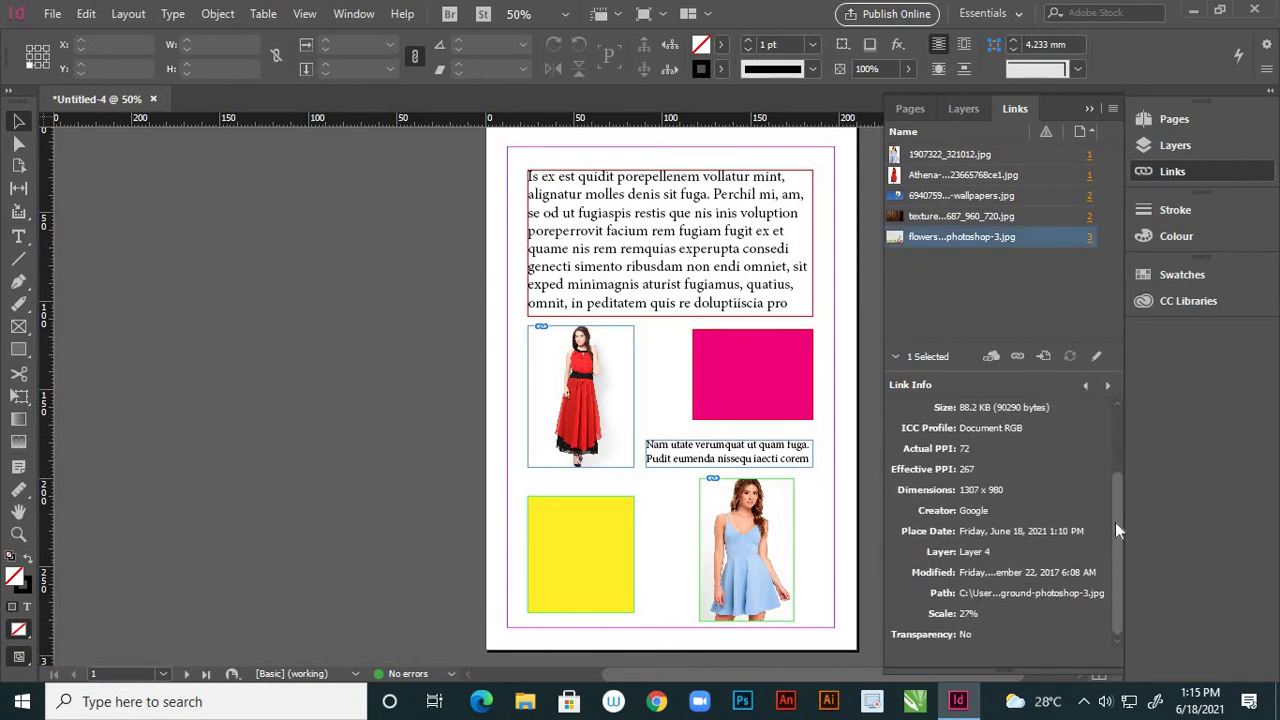
Step: Step forward through the link information of each linked image, ending on the wood texture, and collapse the information pane
left_click(1107, 387)
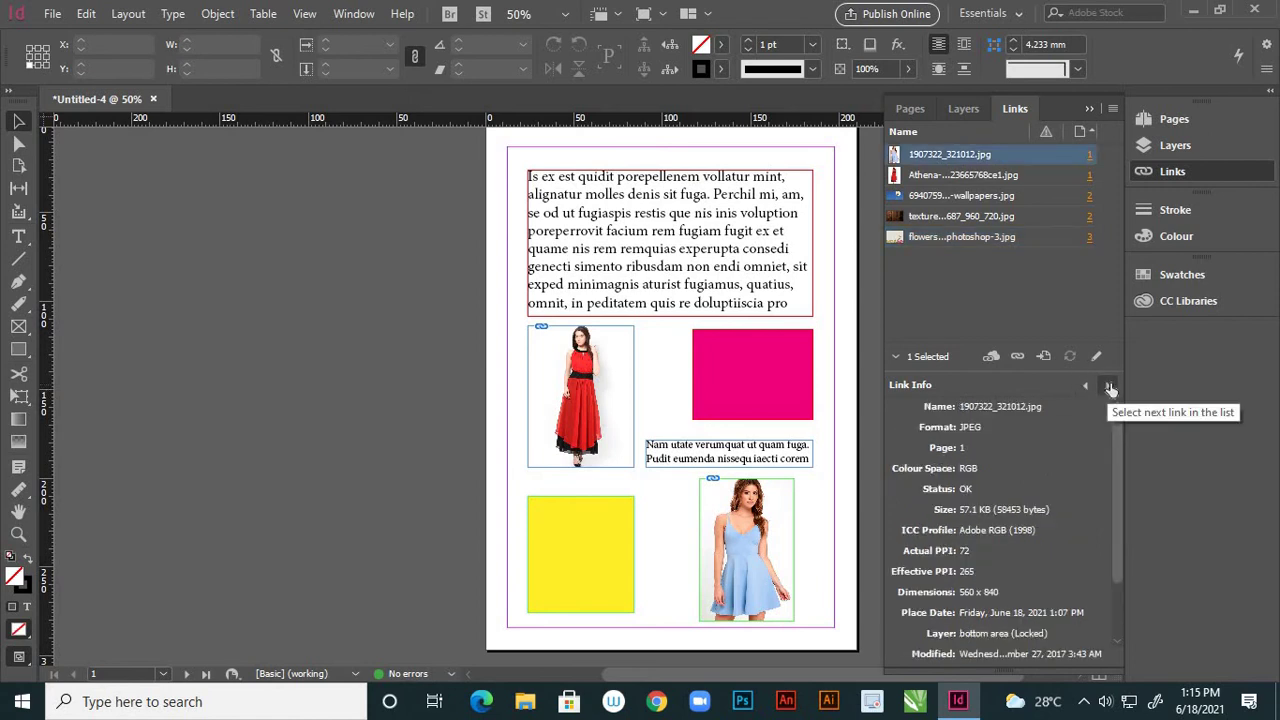
left_click(1109, 388)
left_click(1109, 388)
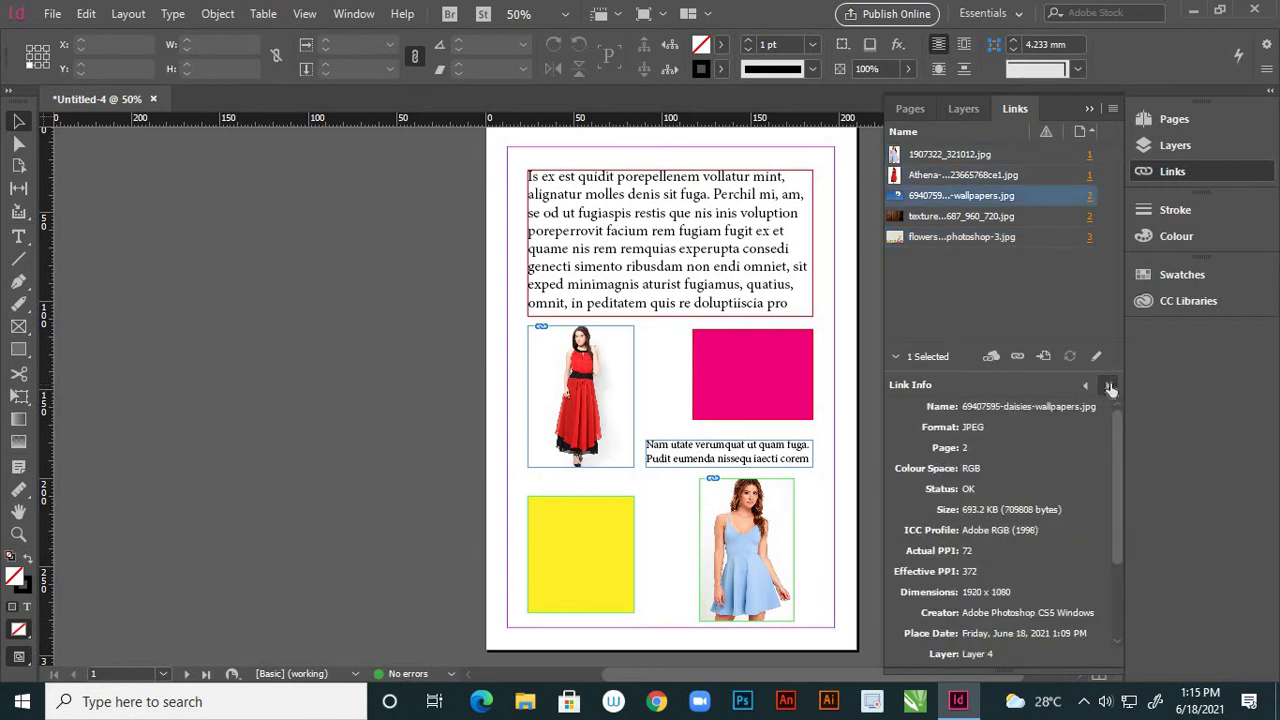
left_click(1109, 388)
left_click(1109, 388)
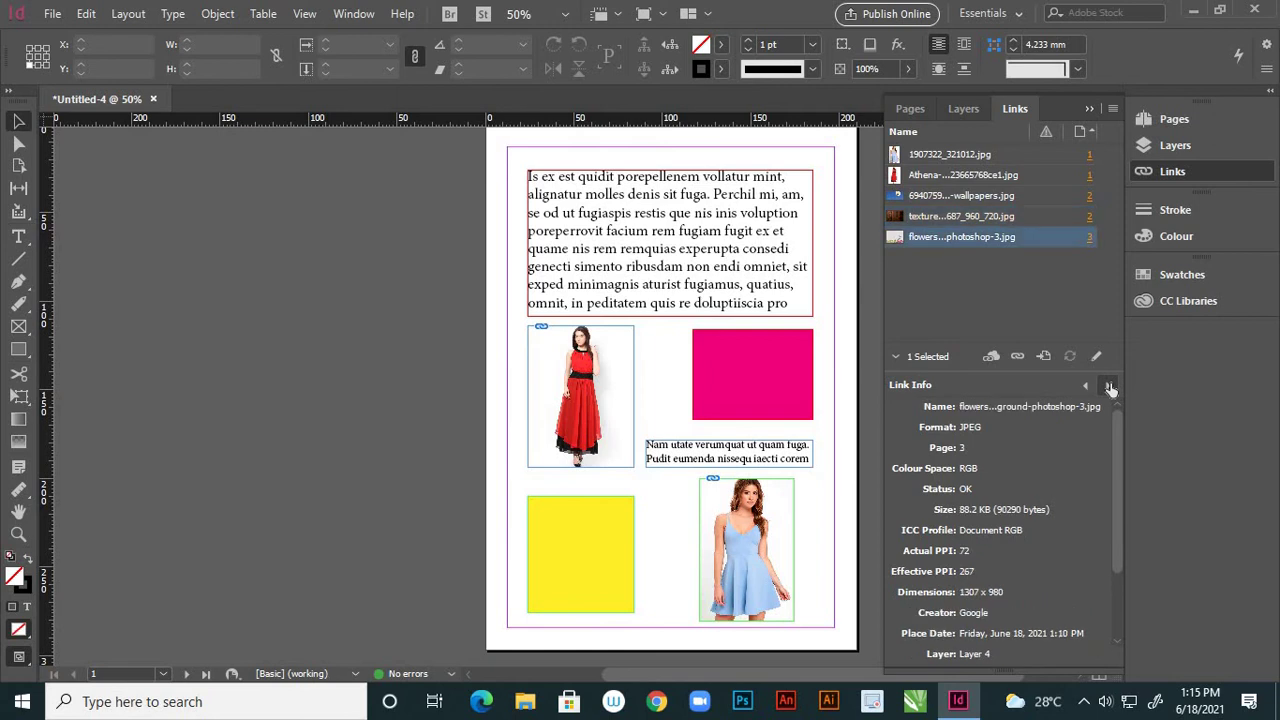
left_click(1109, 388)
left_click(1109, 388)
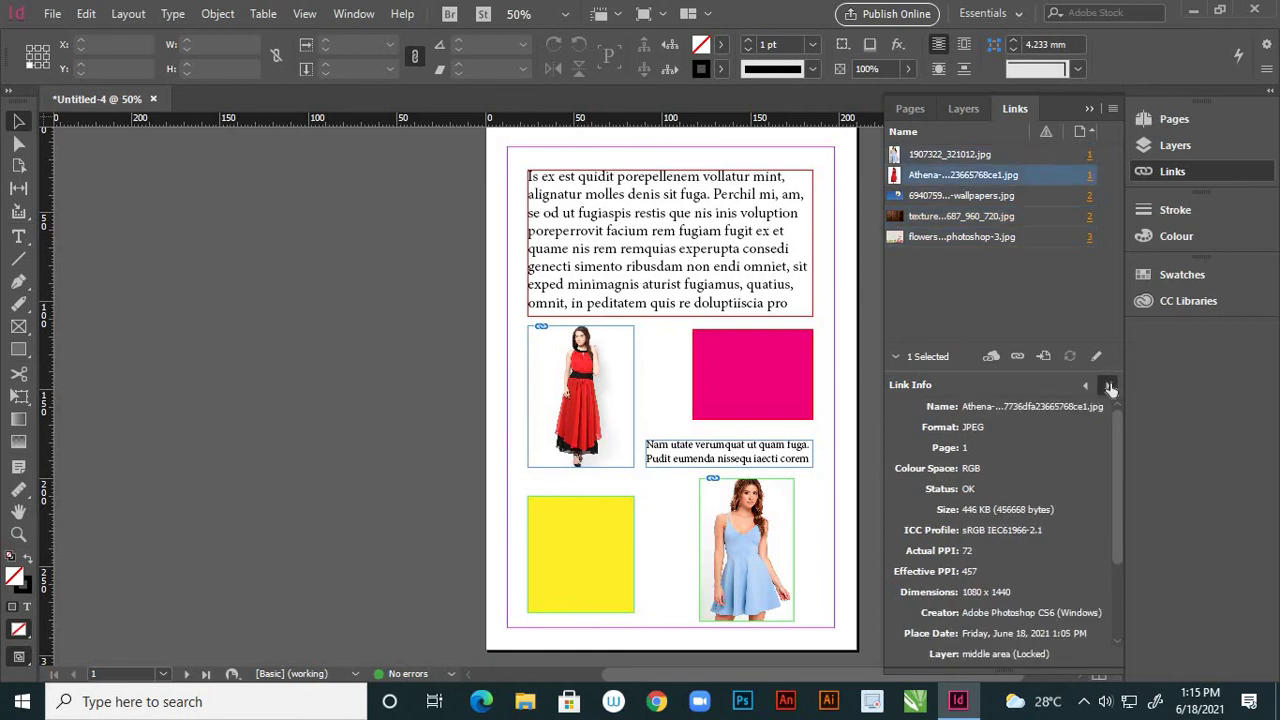
left_click(1109, 388)
left_click(1109, 388)
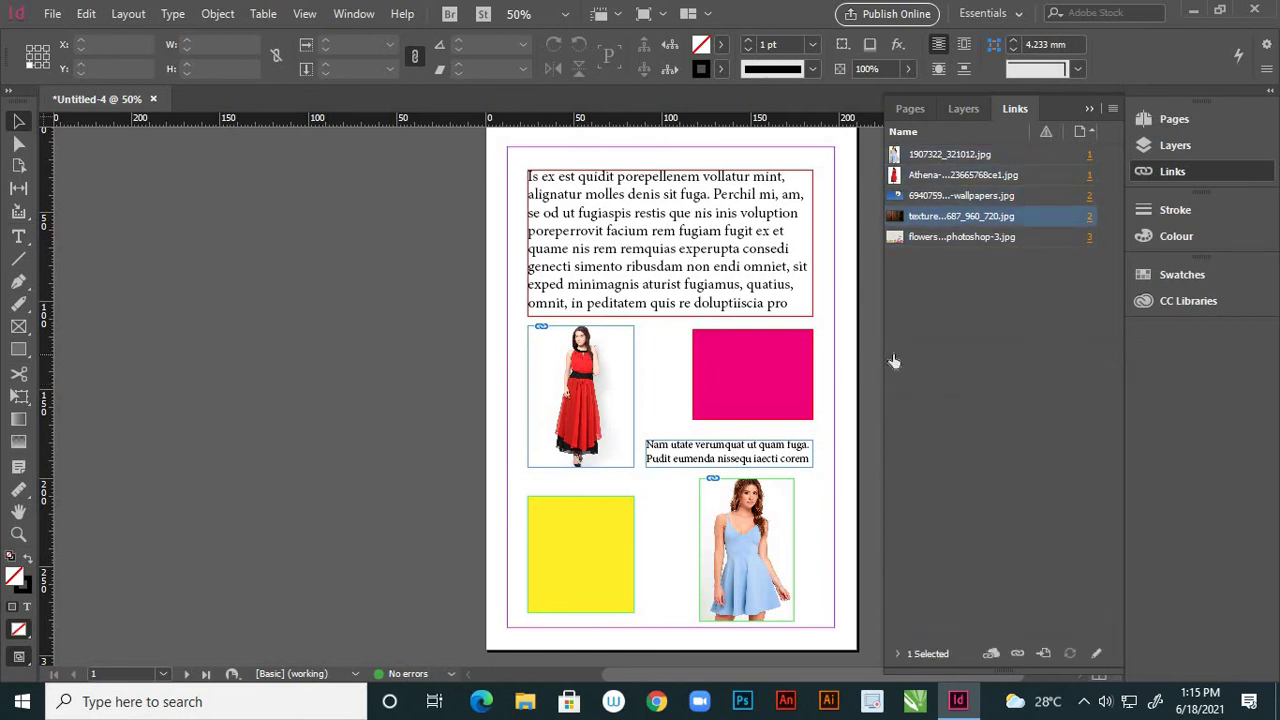
left_click(894, 357)
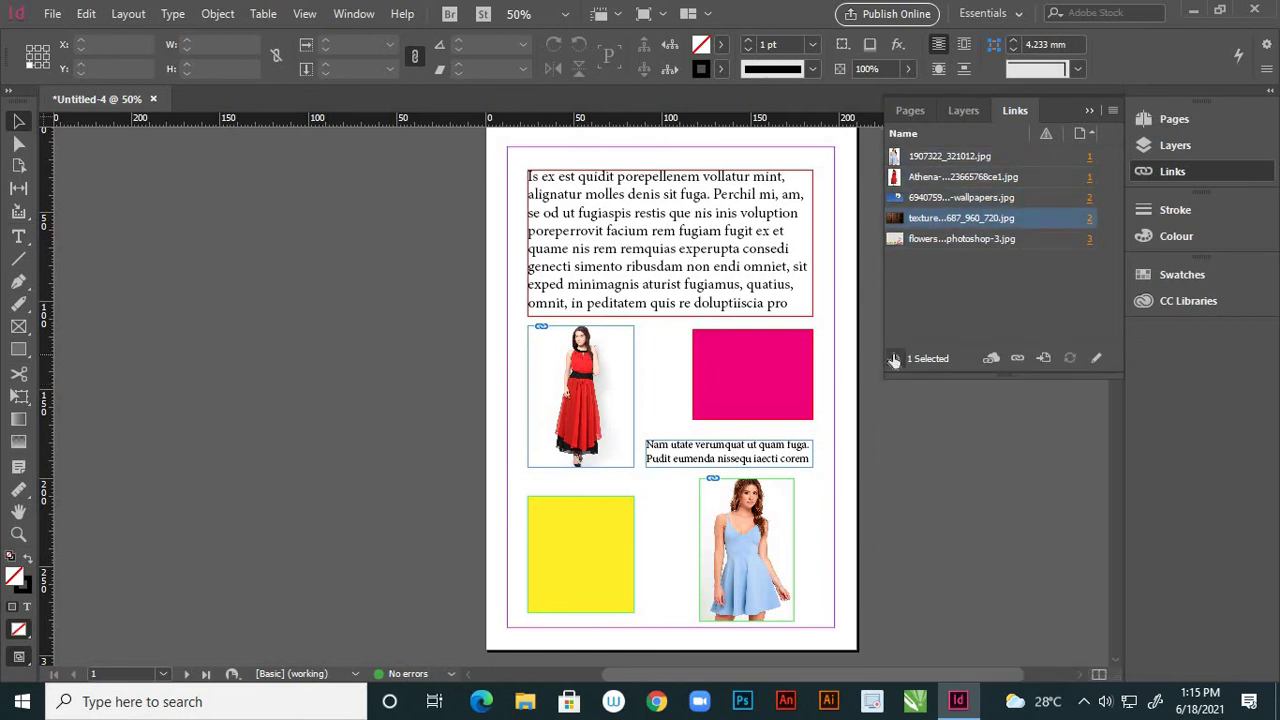
Step: Relink 1907322_321012.jpg on page 1 to the restaurant-logo image in the reference folder
left_click(1029, 155)
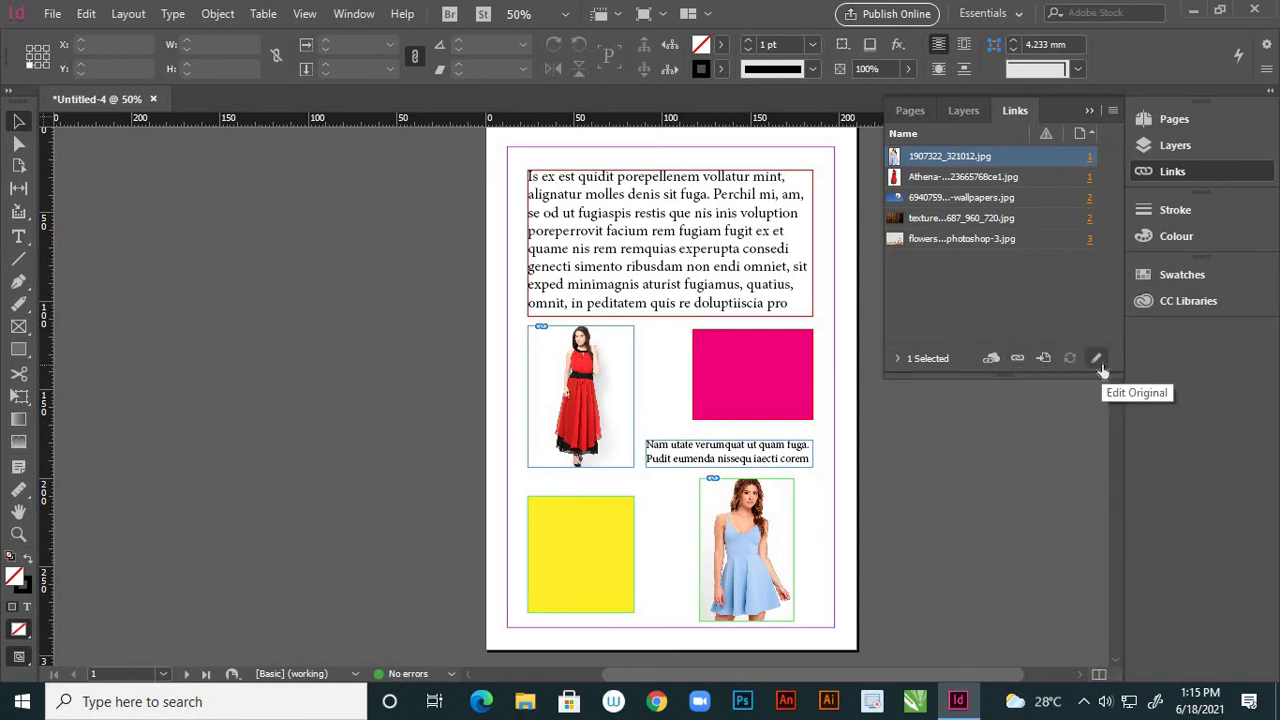
right_click(1025, 155)
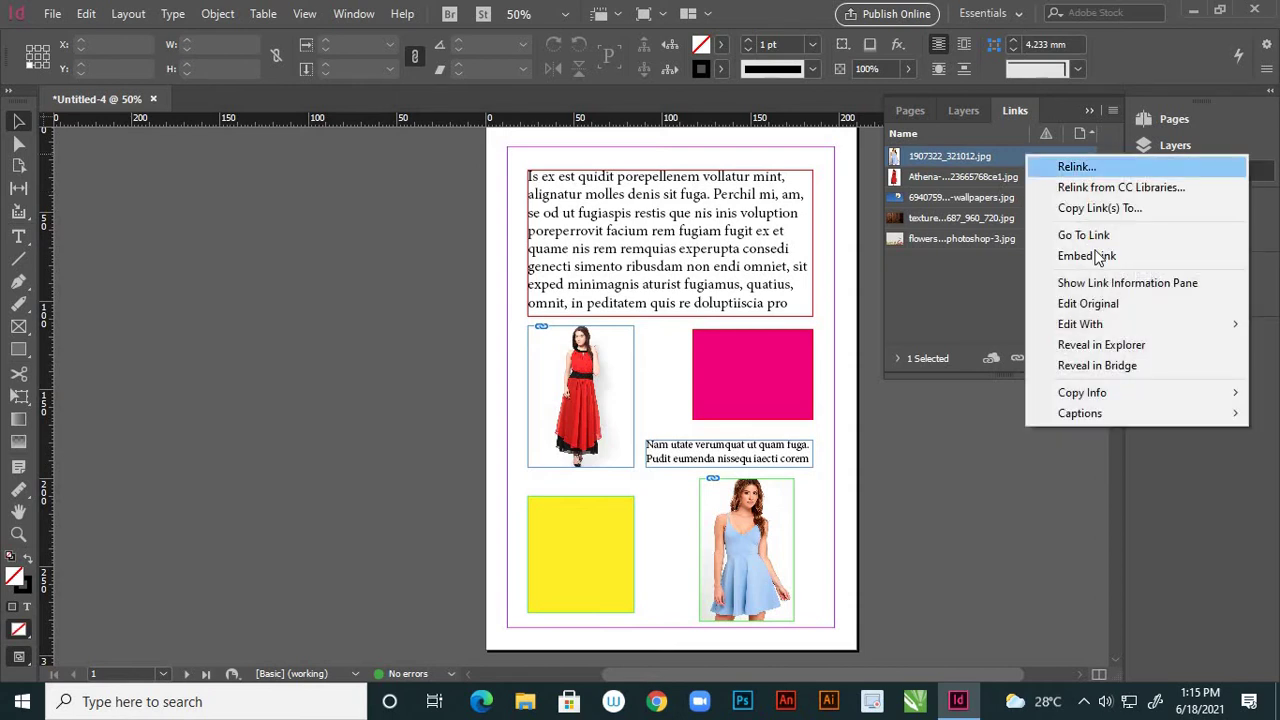
left_click(1069, 168)
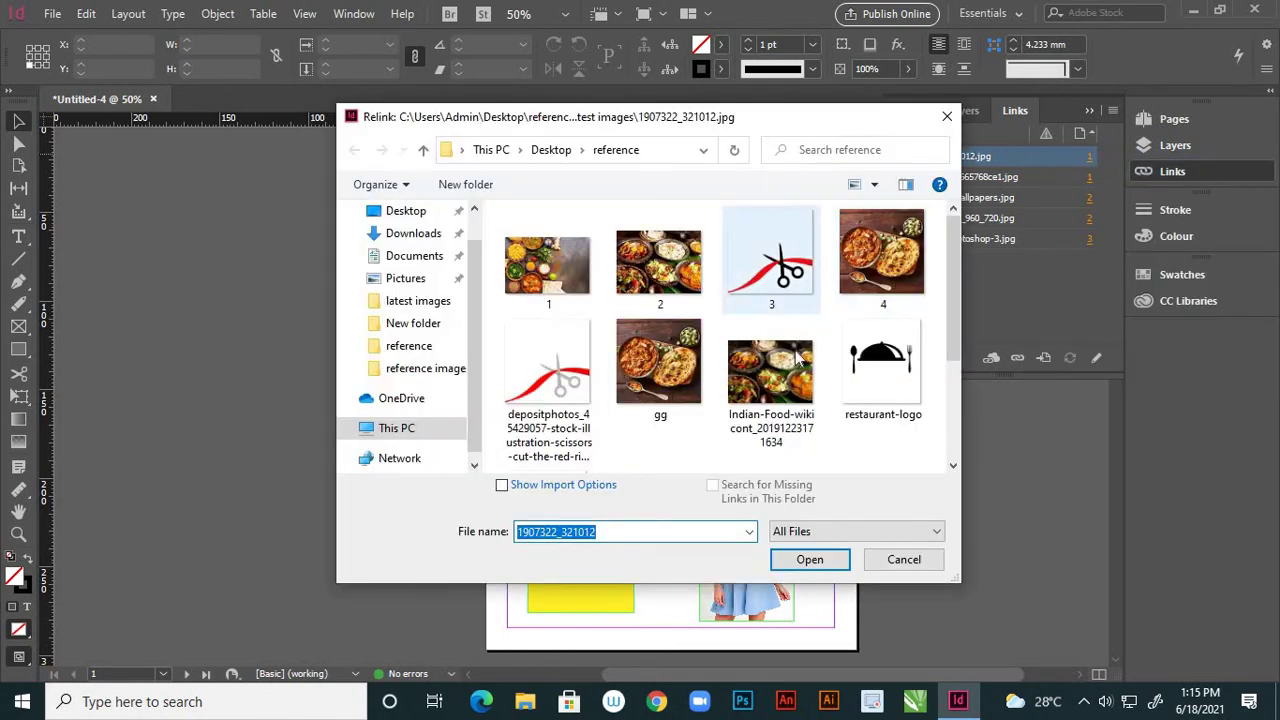
left_click(880, 362)
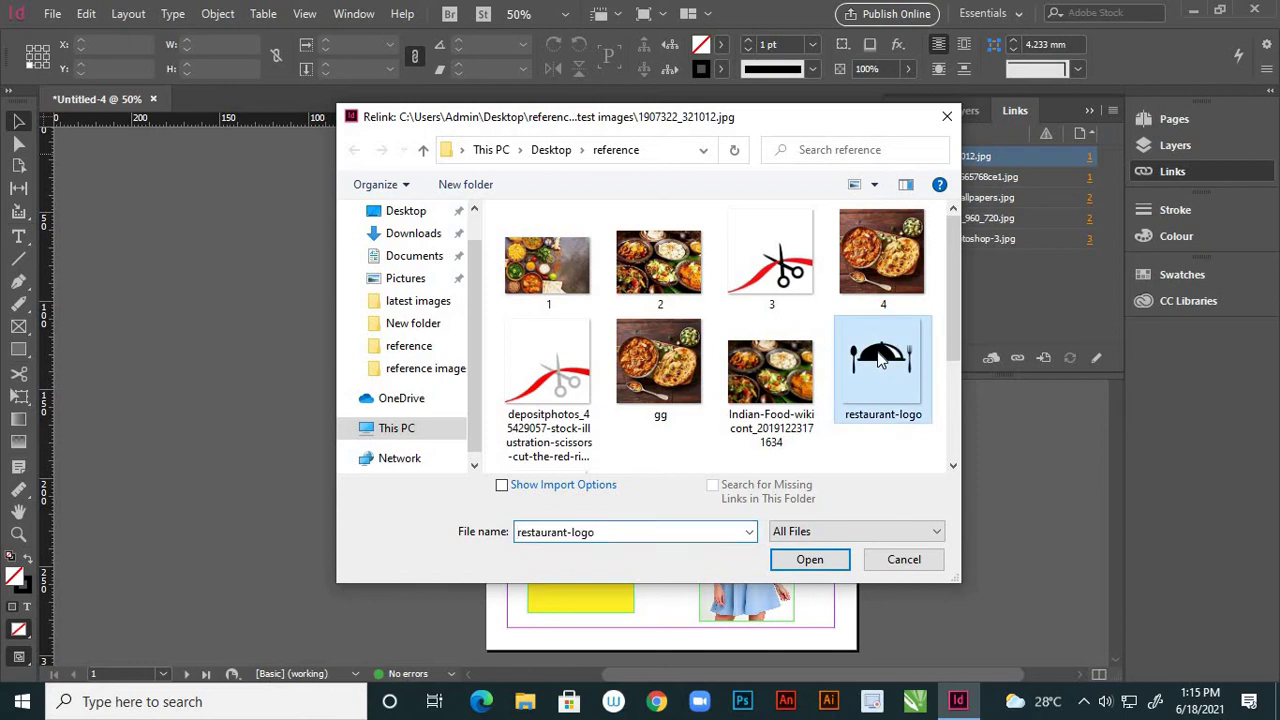
left_click(828, 562)
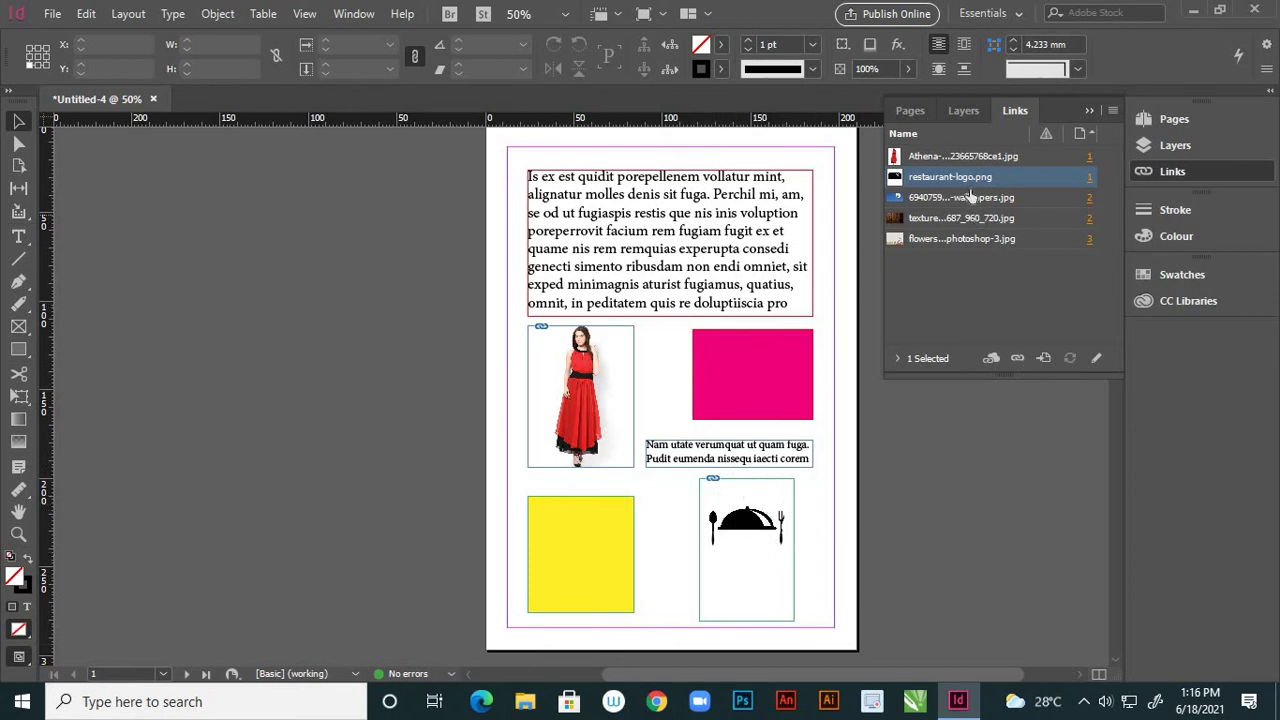
Step: Copy the linked Athena dress image to the orange juice folder on the Desktop
left_click(1032, 197)
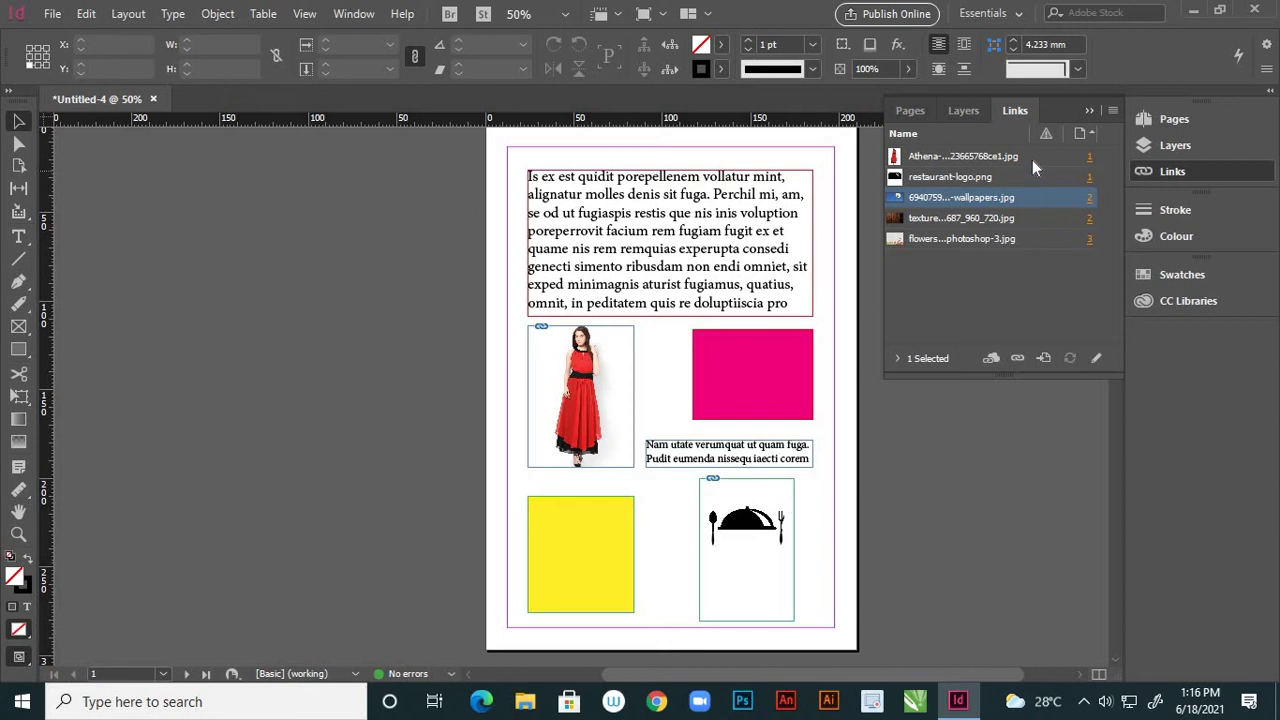
left_click(1033, 158)
right_click(1038, 160)
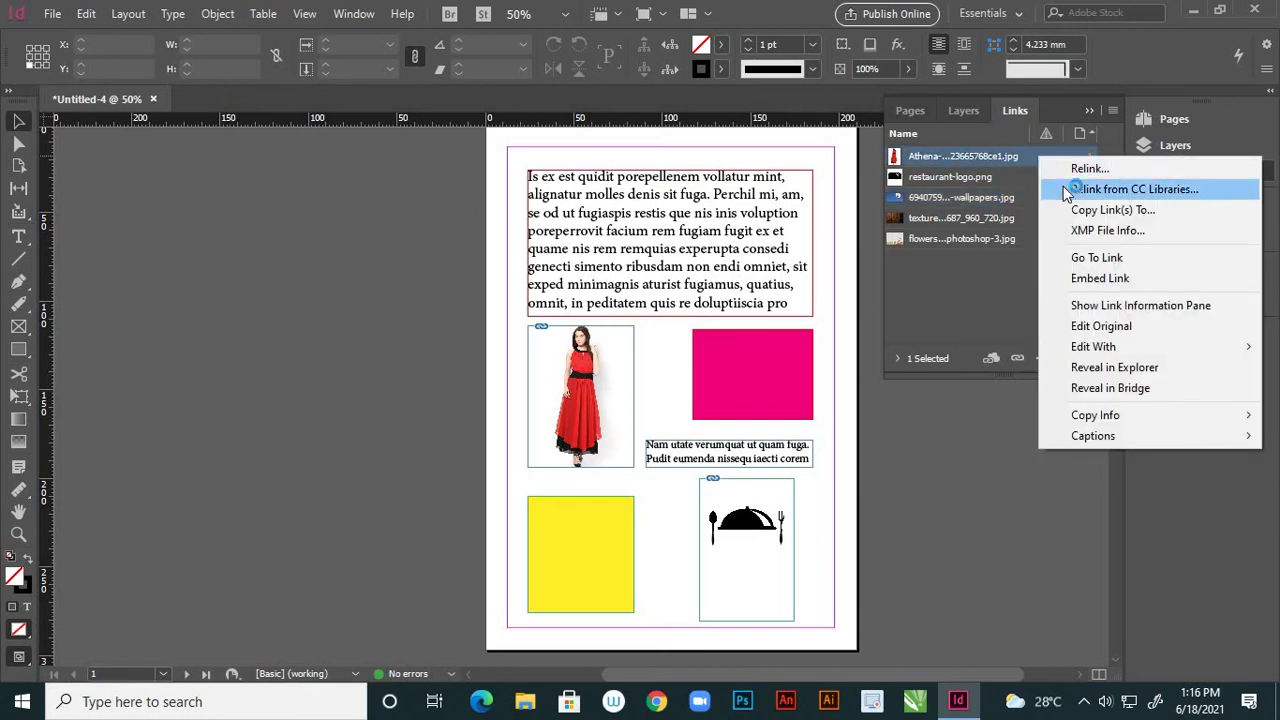
left_click(1113, 213)
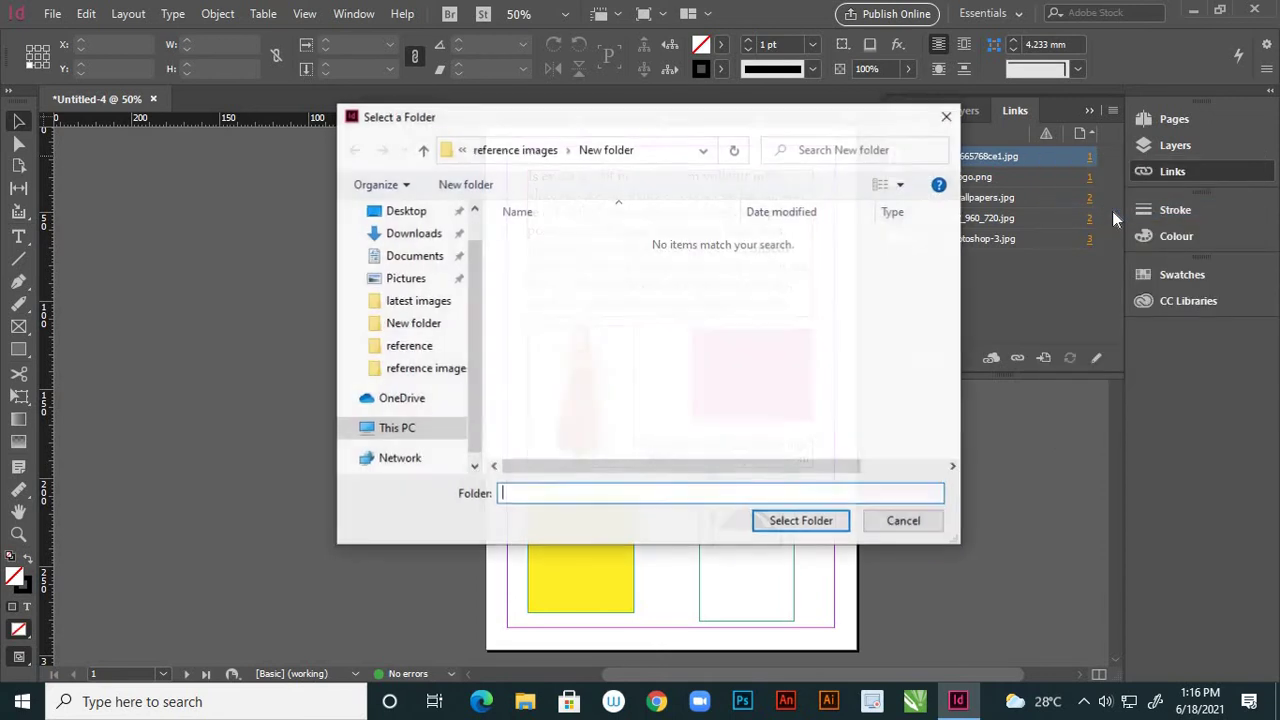
left_click(425, 212)
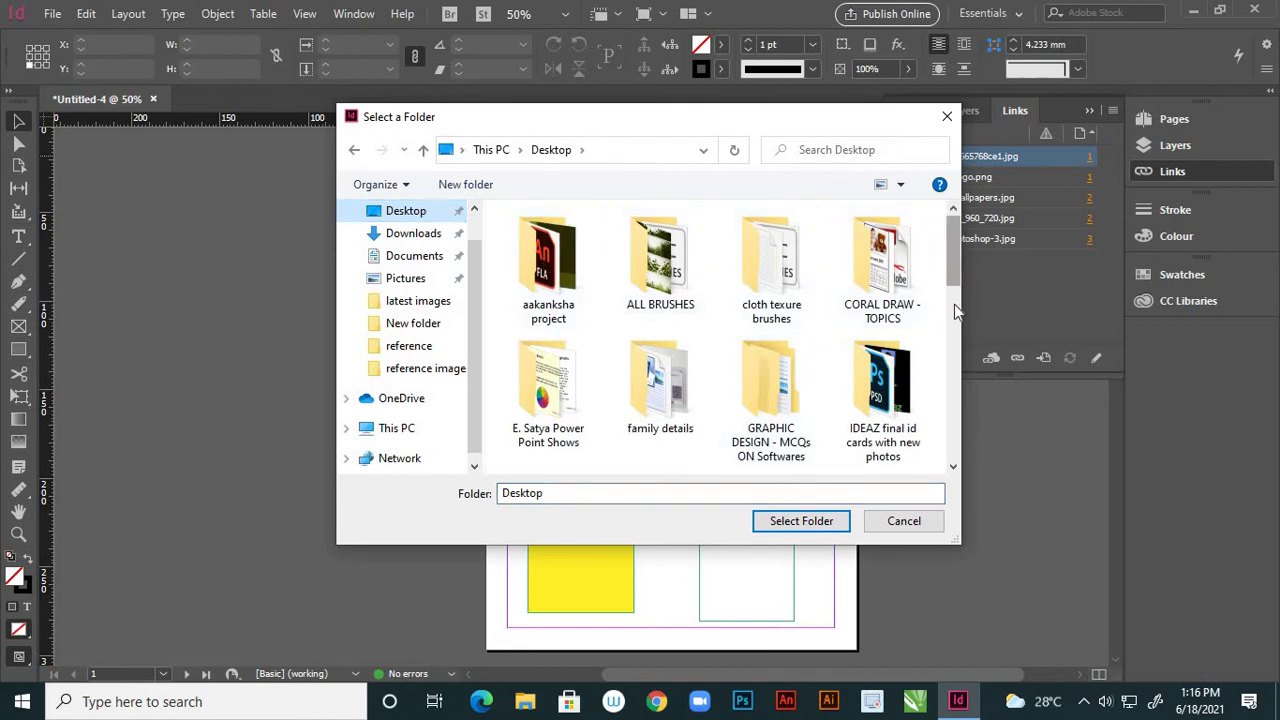
left_click_drag(956, 312, 956, 352)
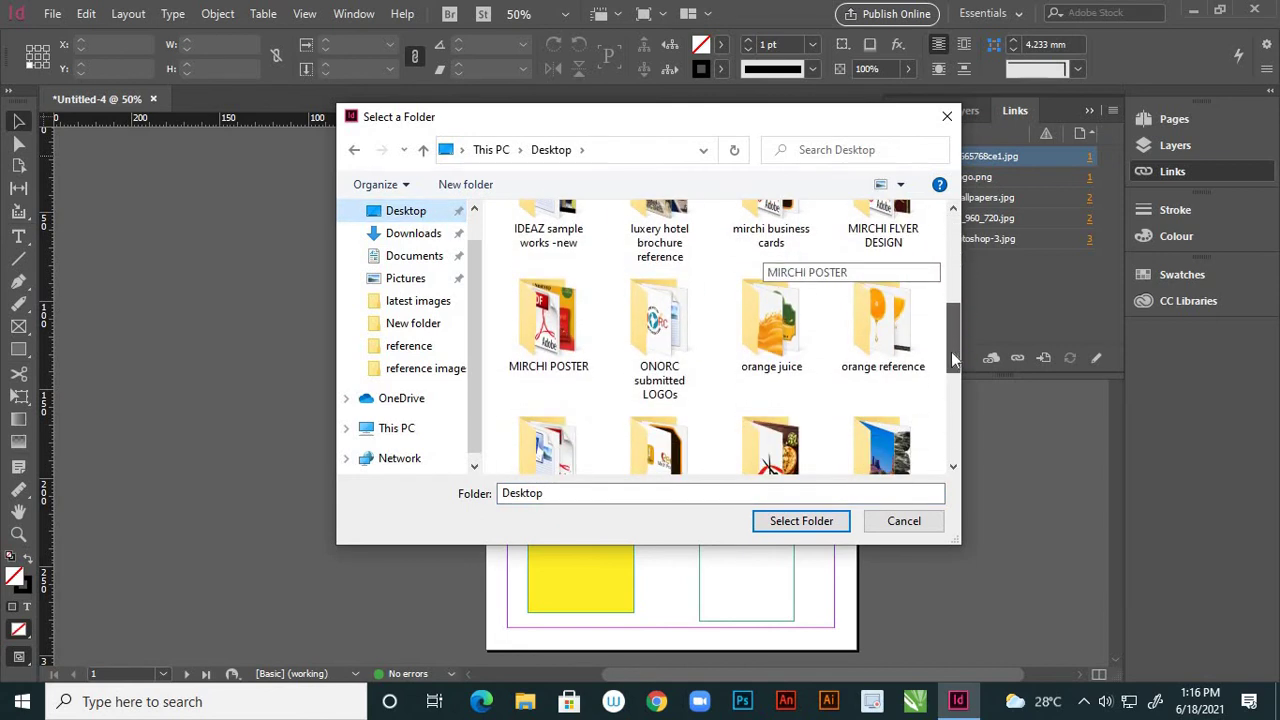
double_click(865, 317)
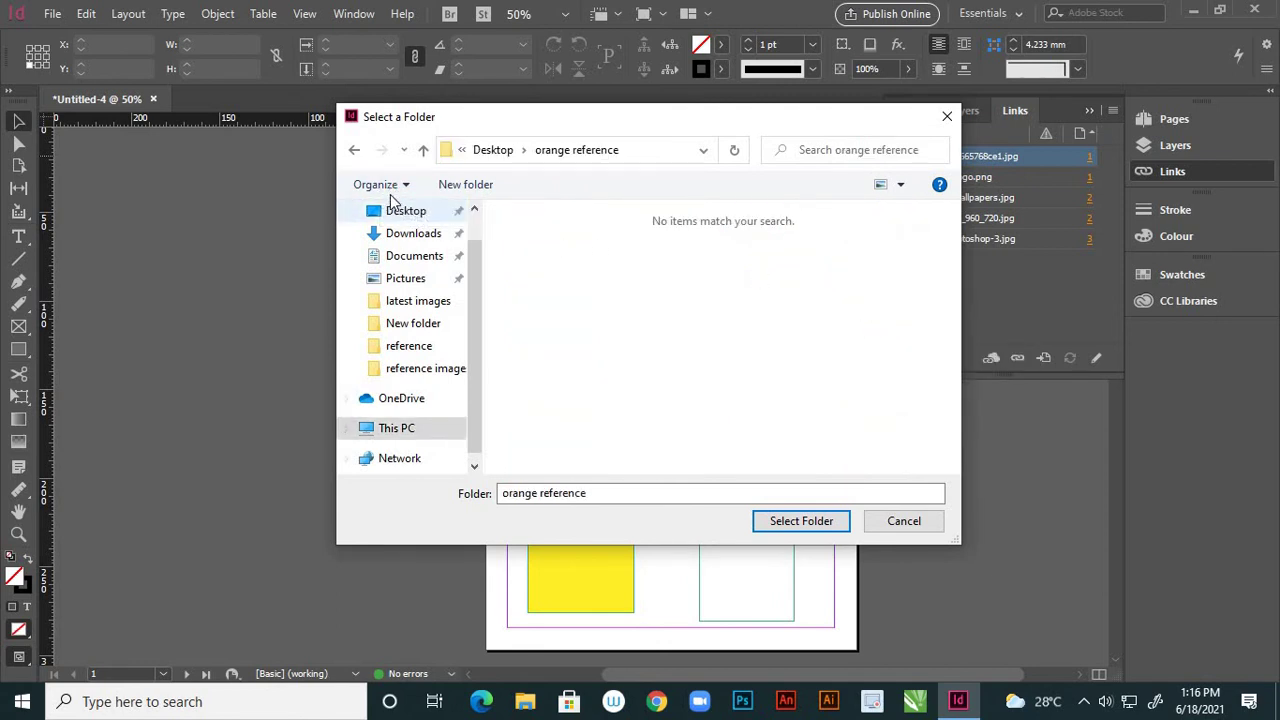
left_click(425, 151)
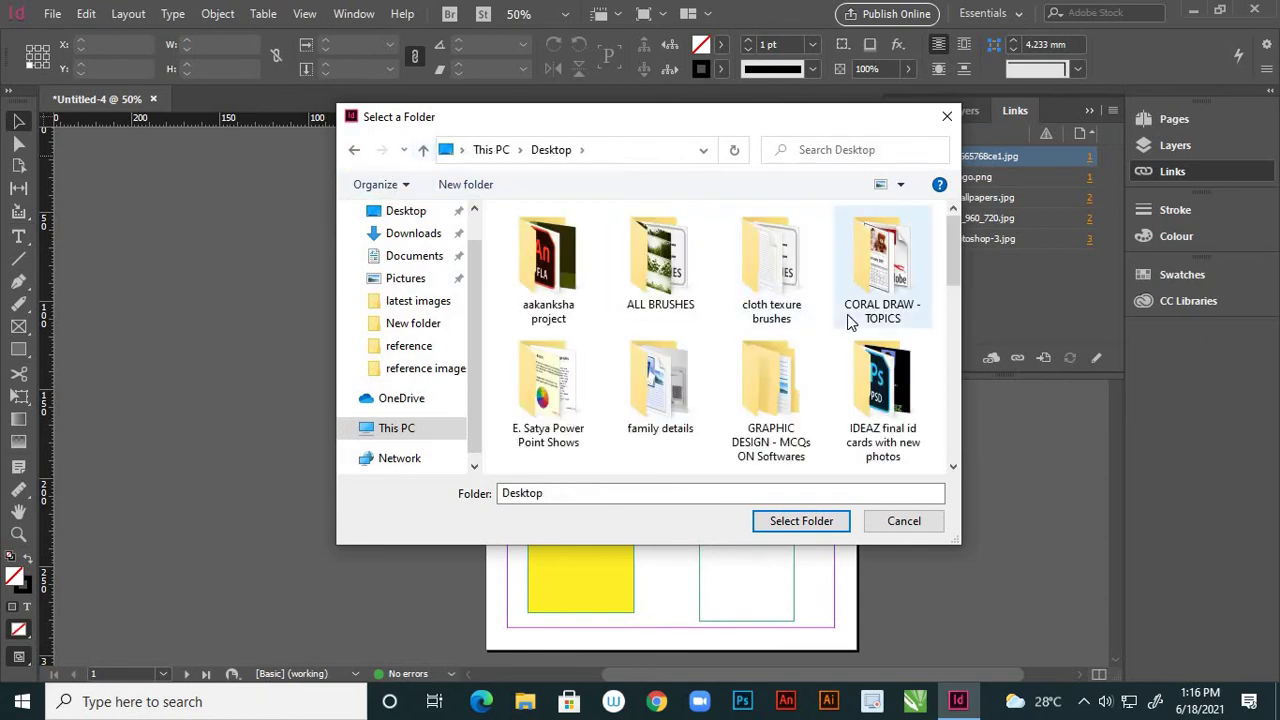
scroll(847, 314, "down", 2)
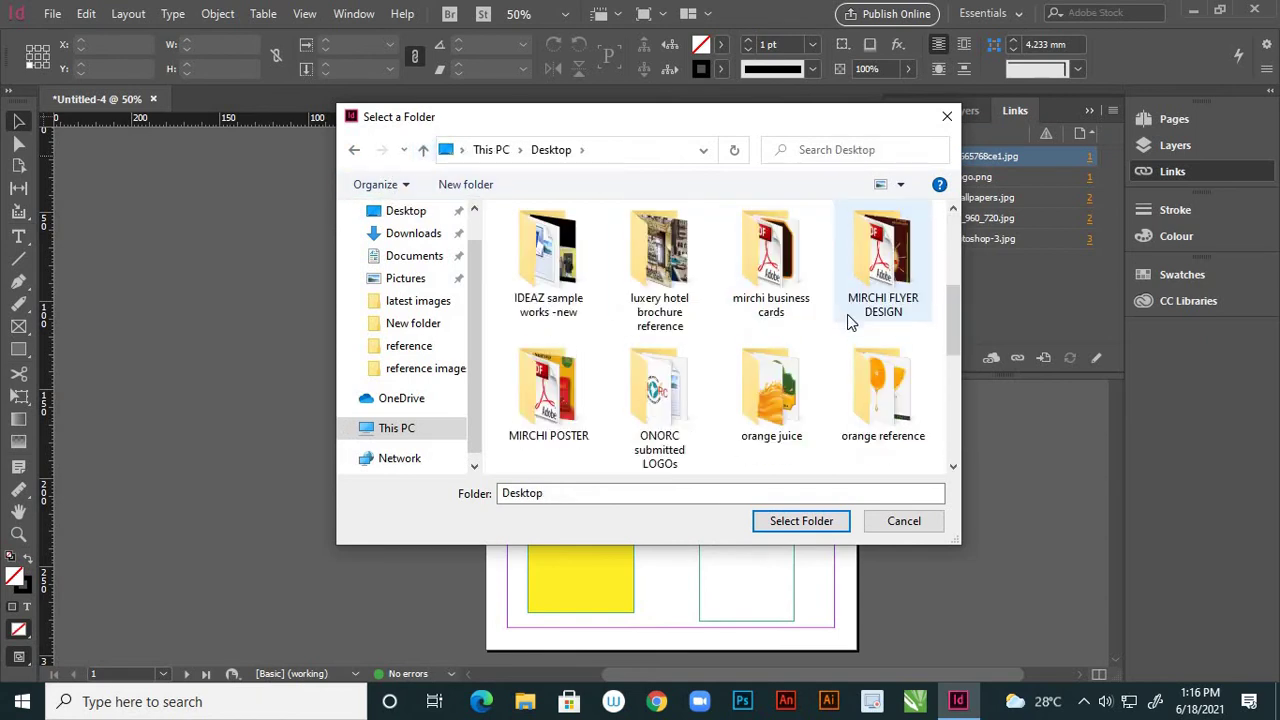
left_click(790, 432)
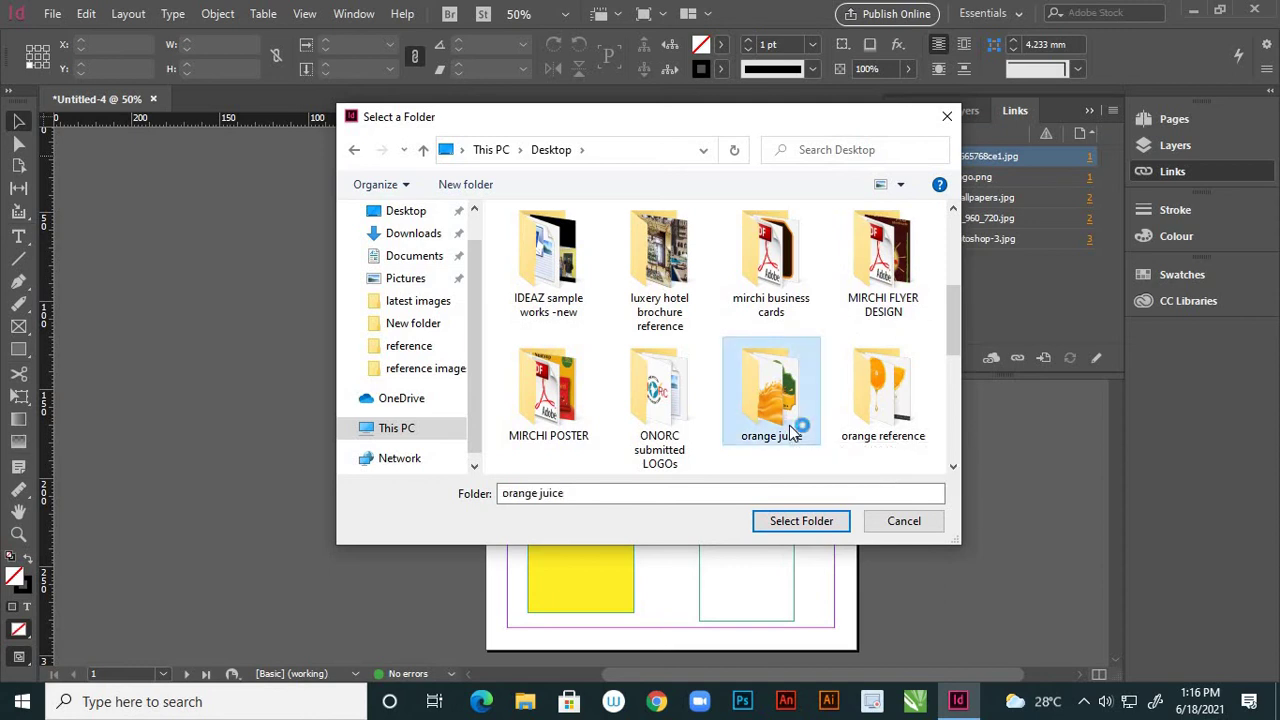
left_click(795, 522)
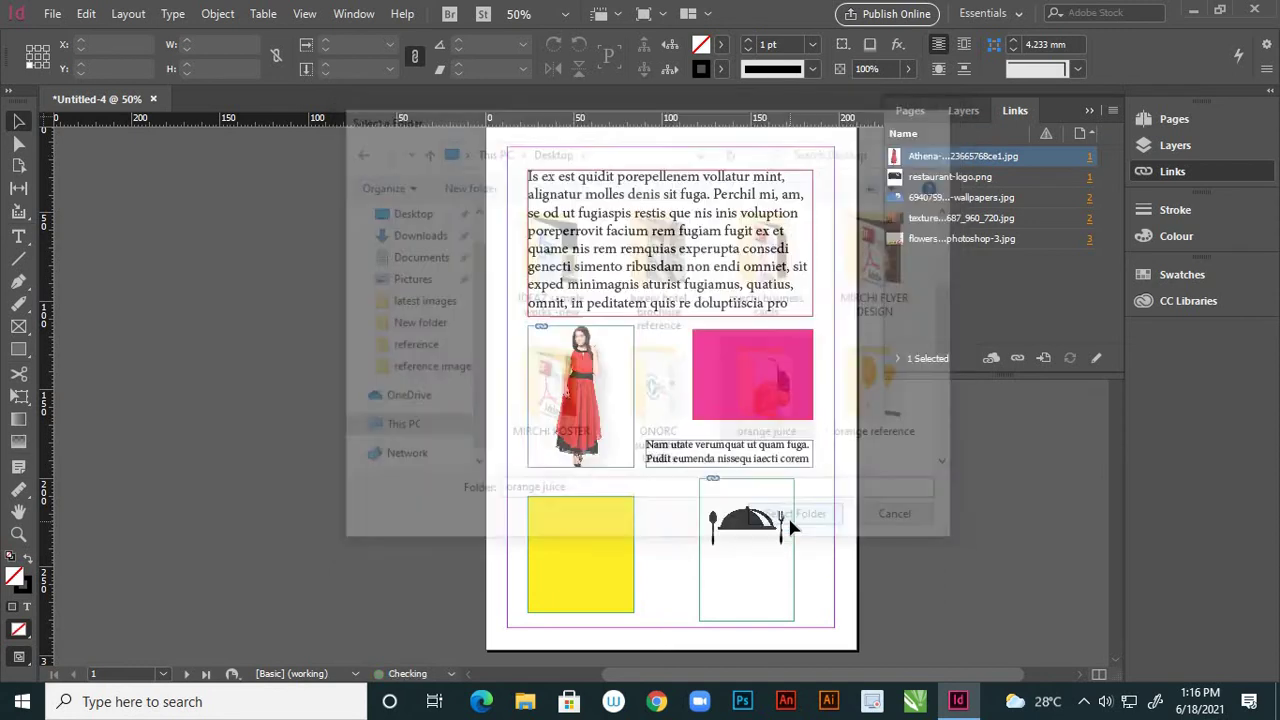
Step: Go to the linked Athena dress image in the document
right_click(1032, 164)
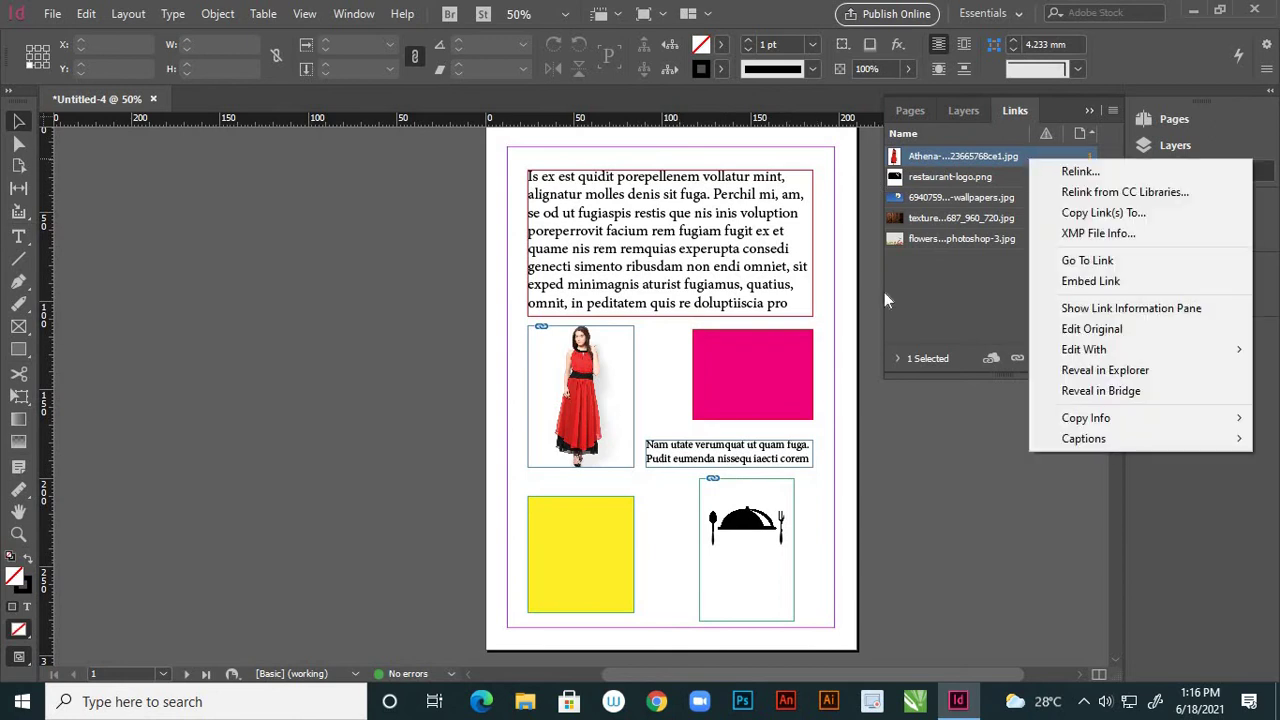
left_click(1047, 240)
left_click(1086, 261)
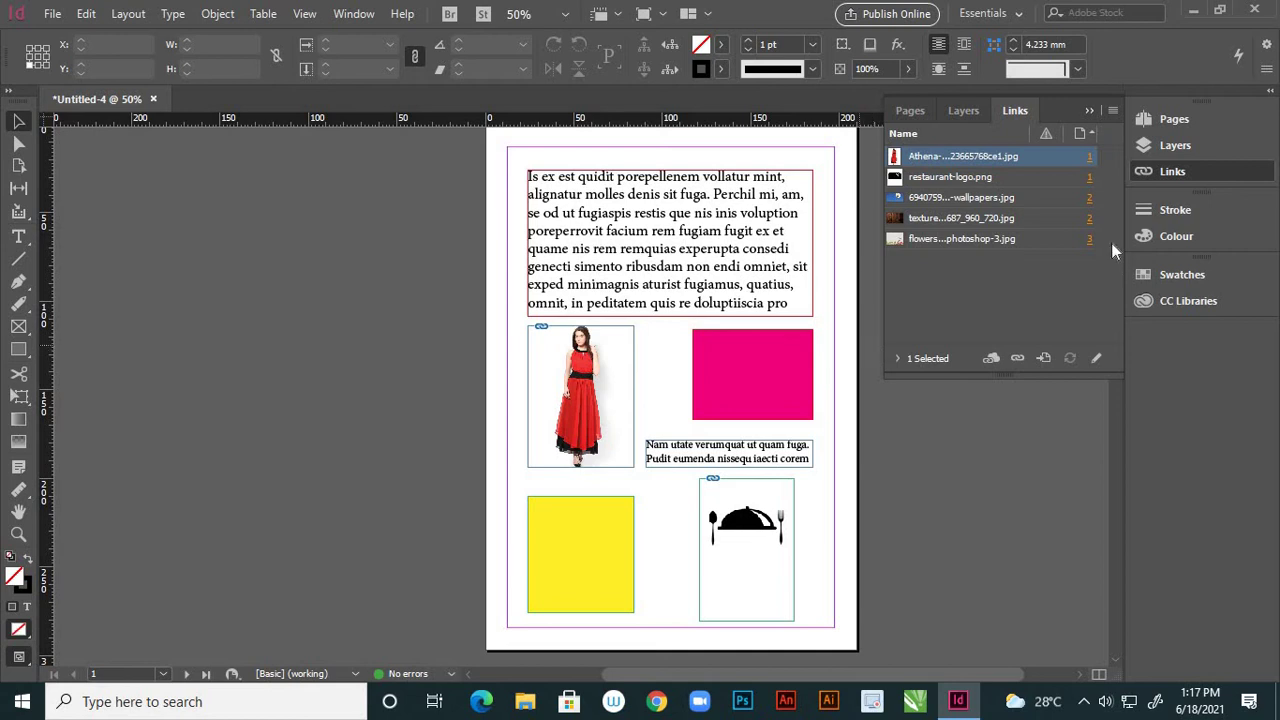
Step: Embed the Athena dress image in the document and unembed it again, linking back to the original file
right_click(1035, 161)
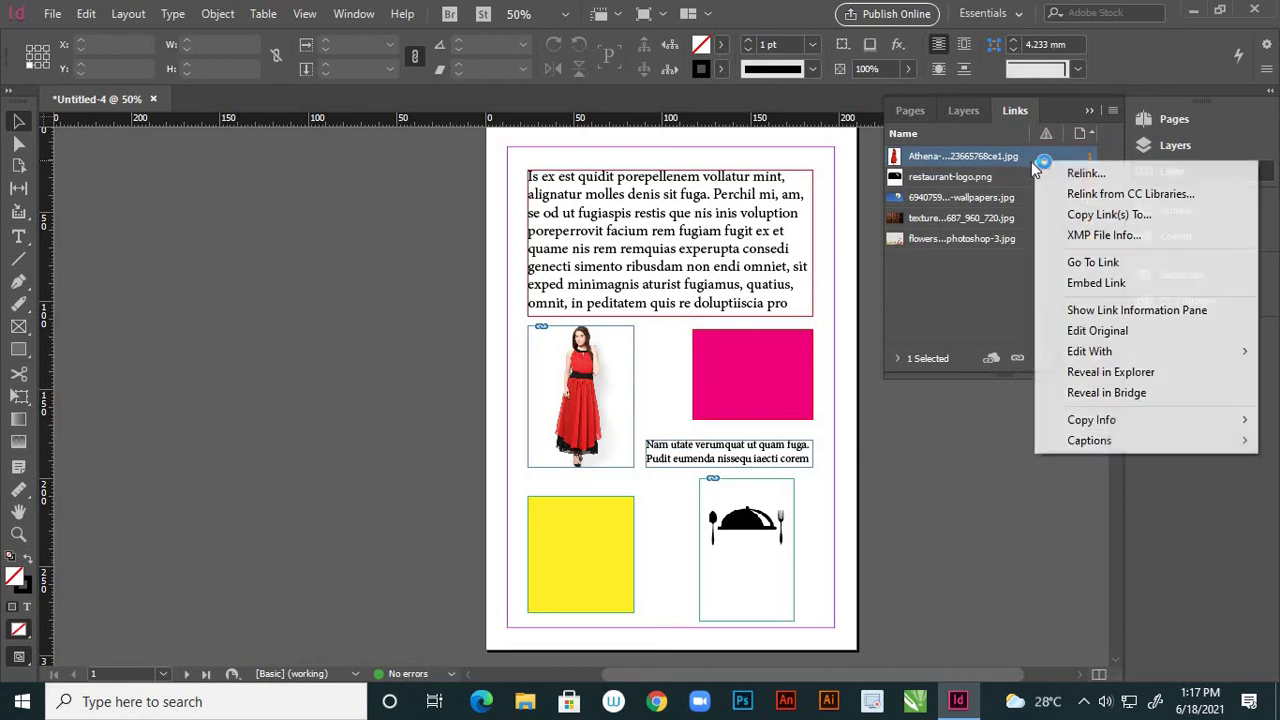
left_click(1100, 285)
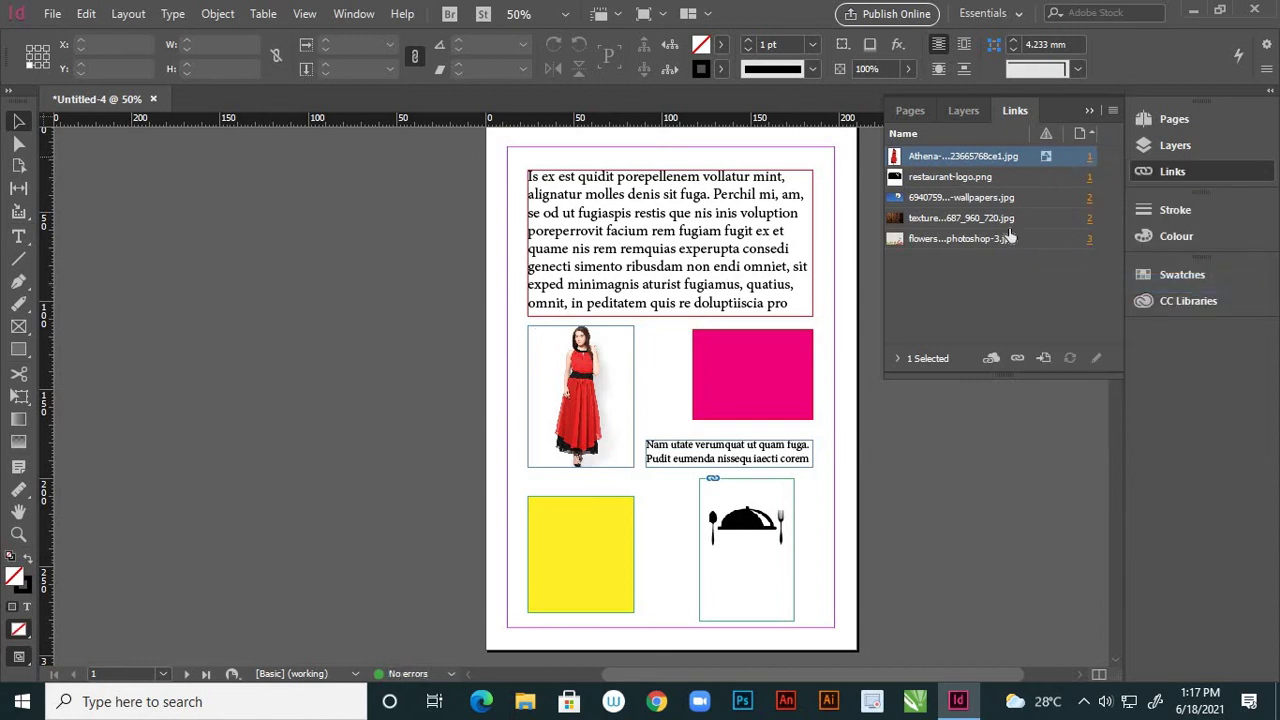
mouse_move(1046, 158)
right_click(1047, 161)
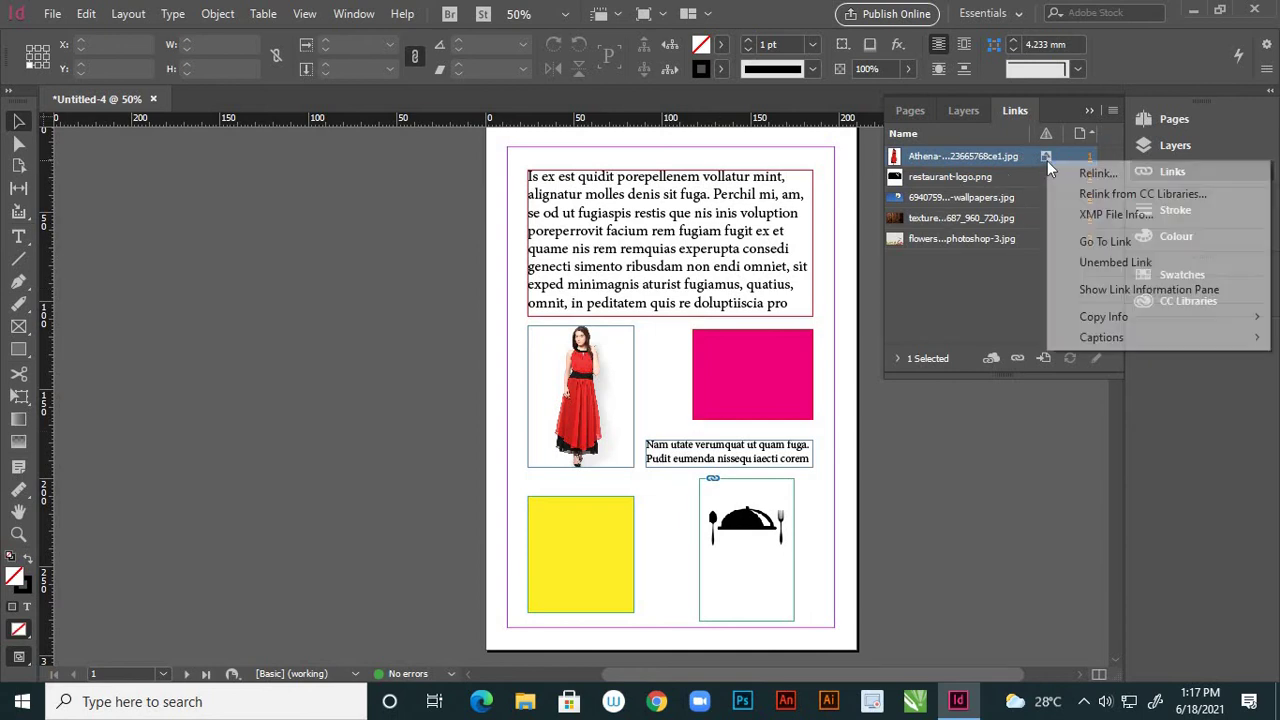
left_click(1112, 262)
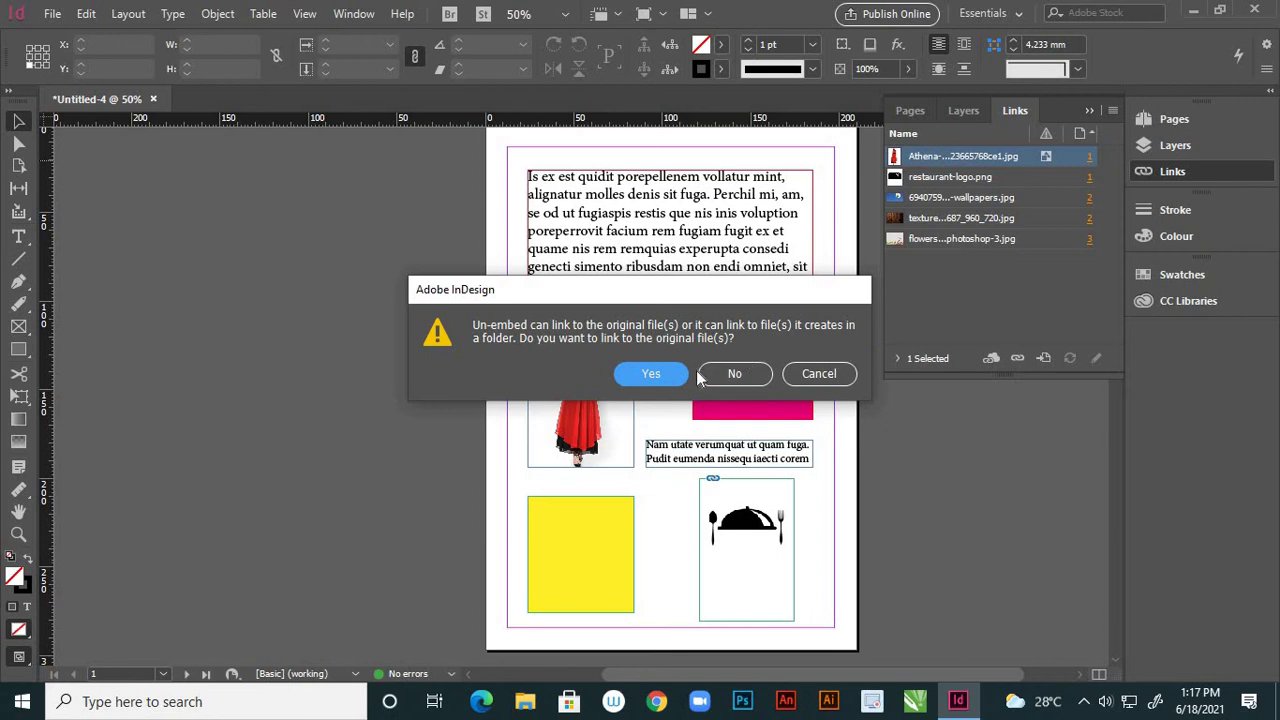
left_click(664, 375)
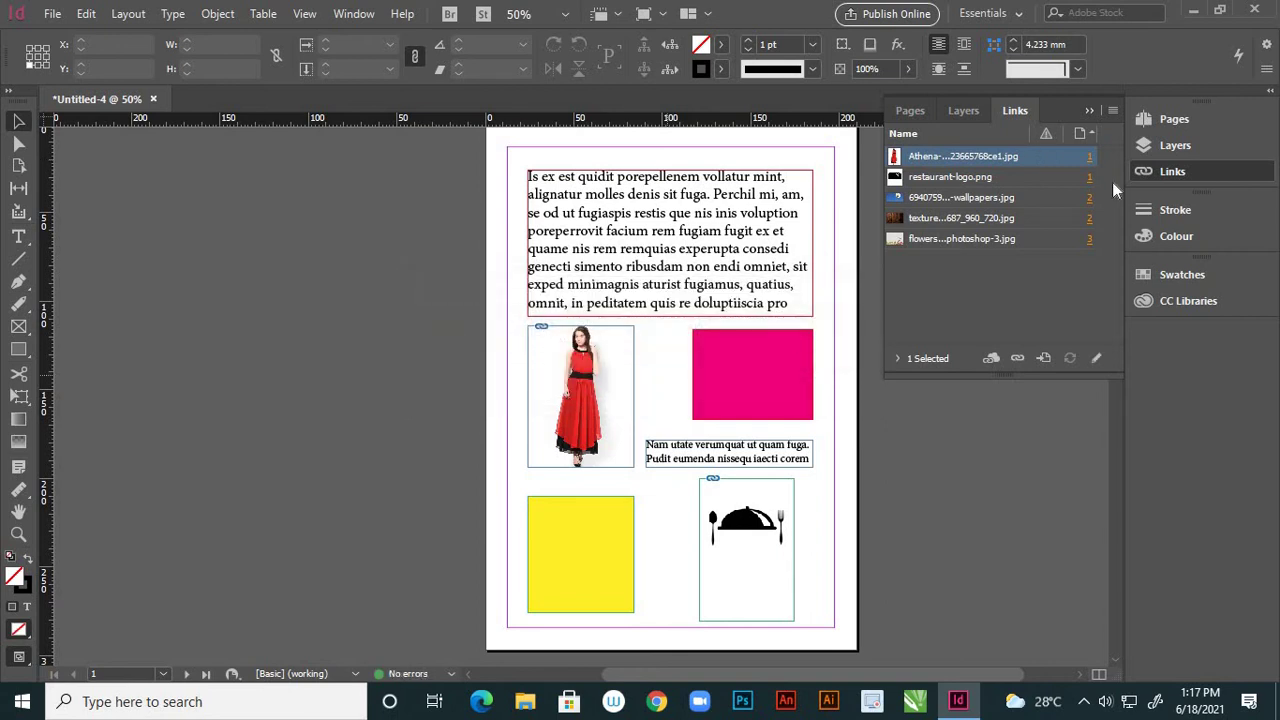
Step: Show the link information pane for the Athena dress image and collapse it again
right_click(1038, 160)
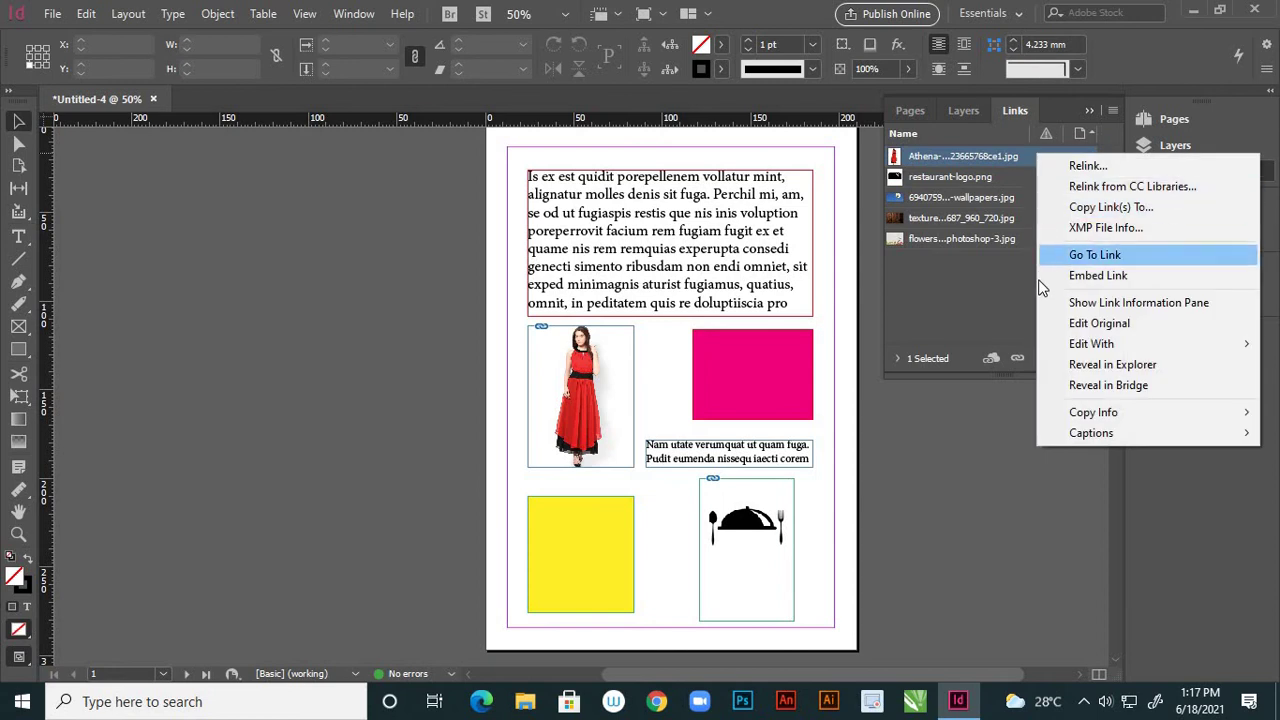
left_click(1097, 303)
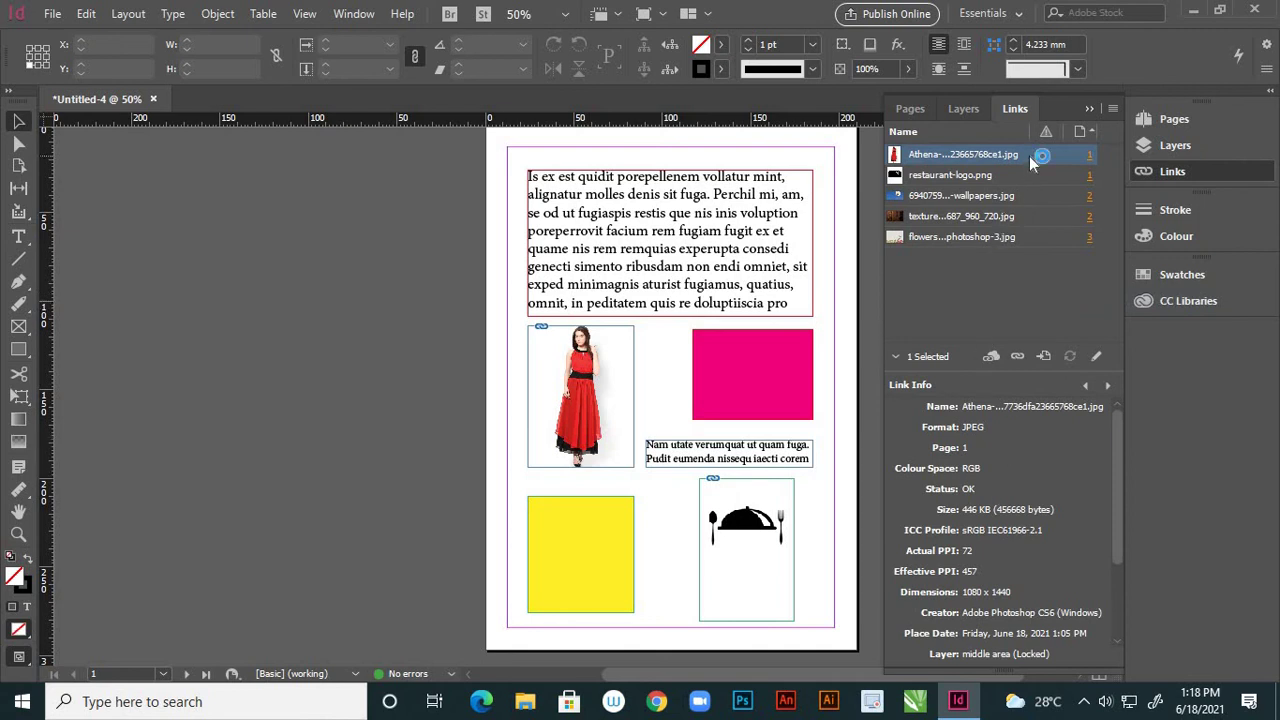
left_click(896, 357)
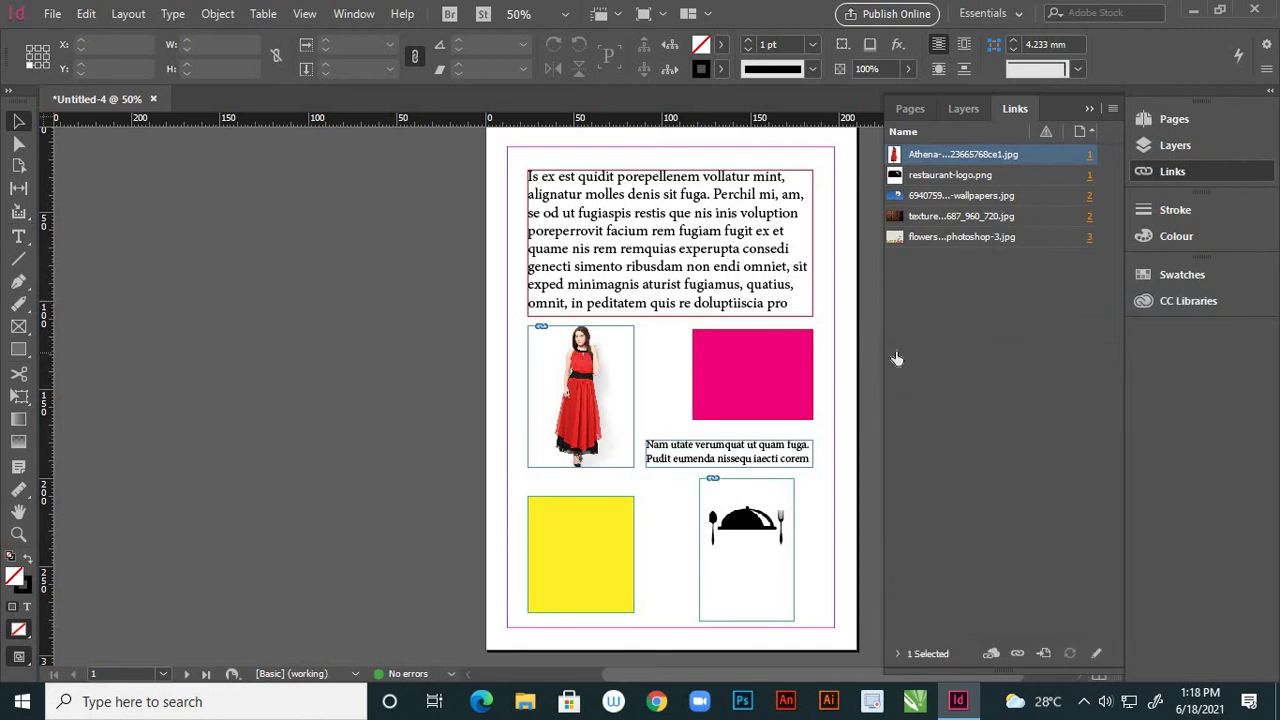
Step: Open the original file of the linked Athena dress image for editing and enter drawing mode in Photos
right_click(1026, 156)
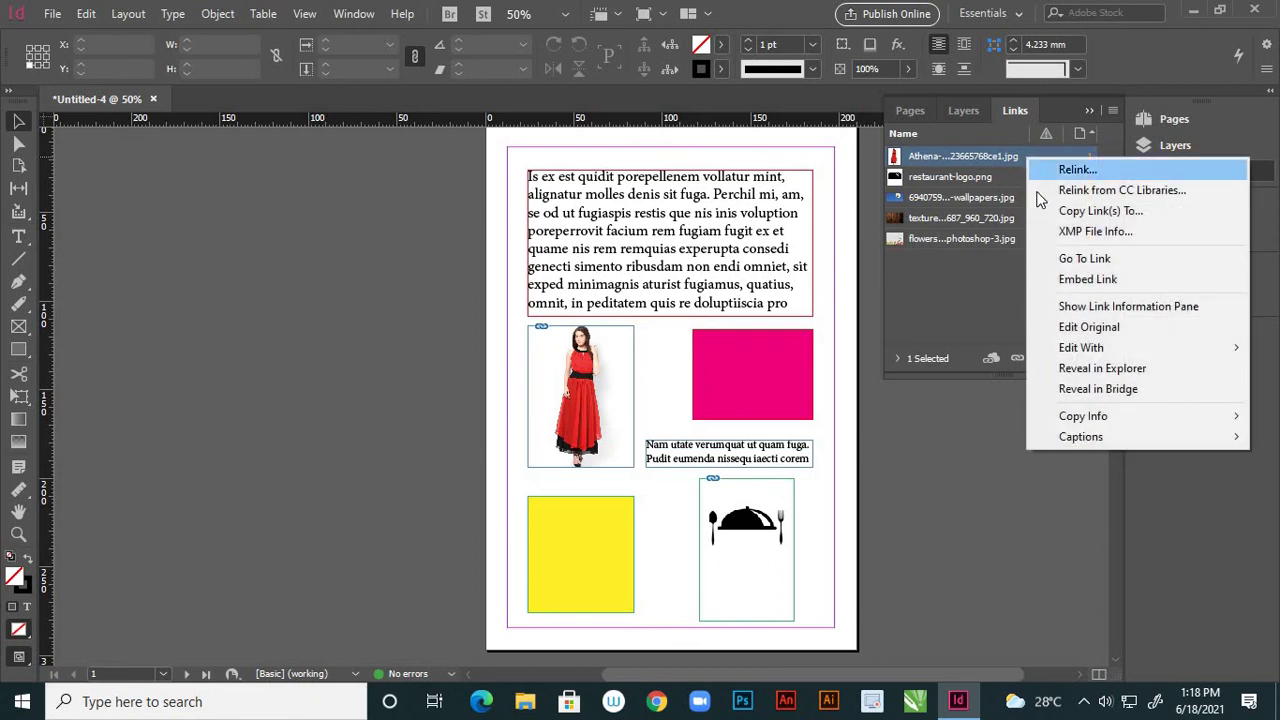
left_click(1098, 329)
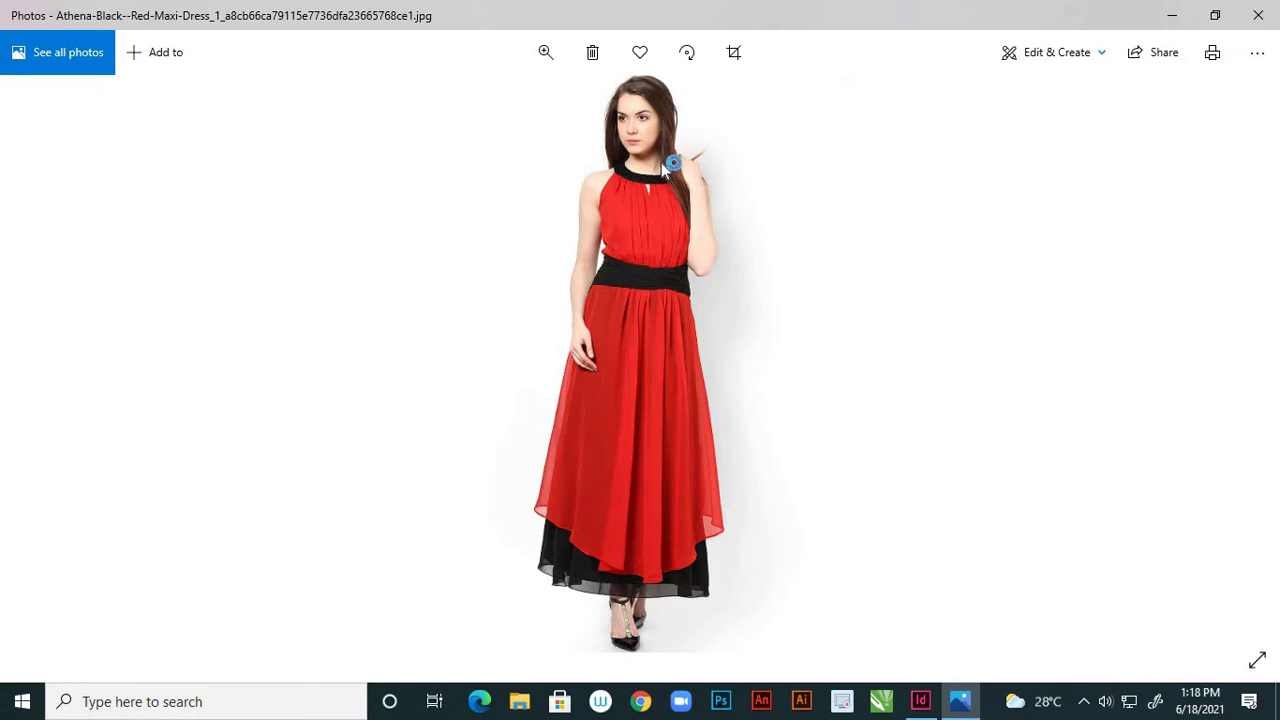
left_click(1099, 57)
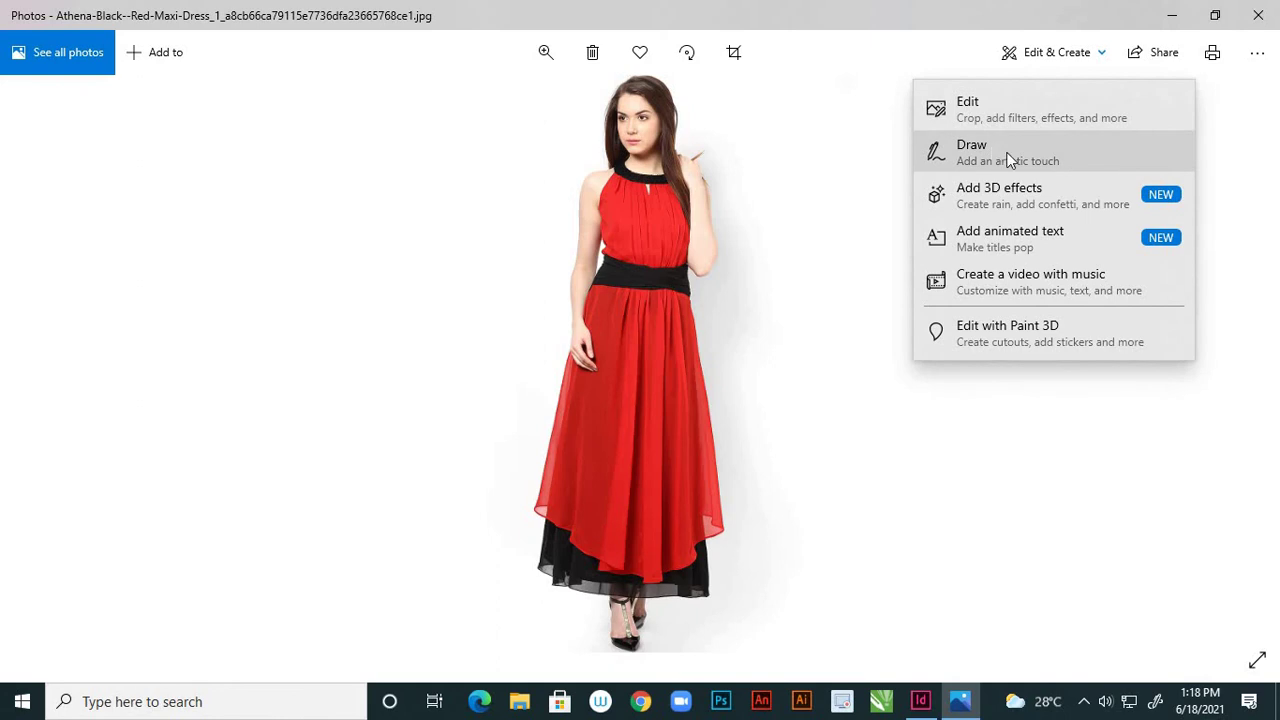
left_click(1010, 160)
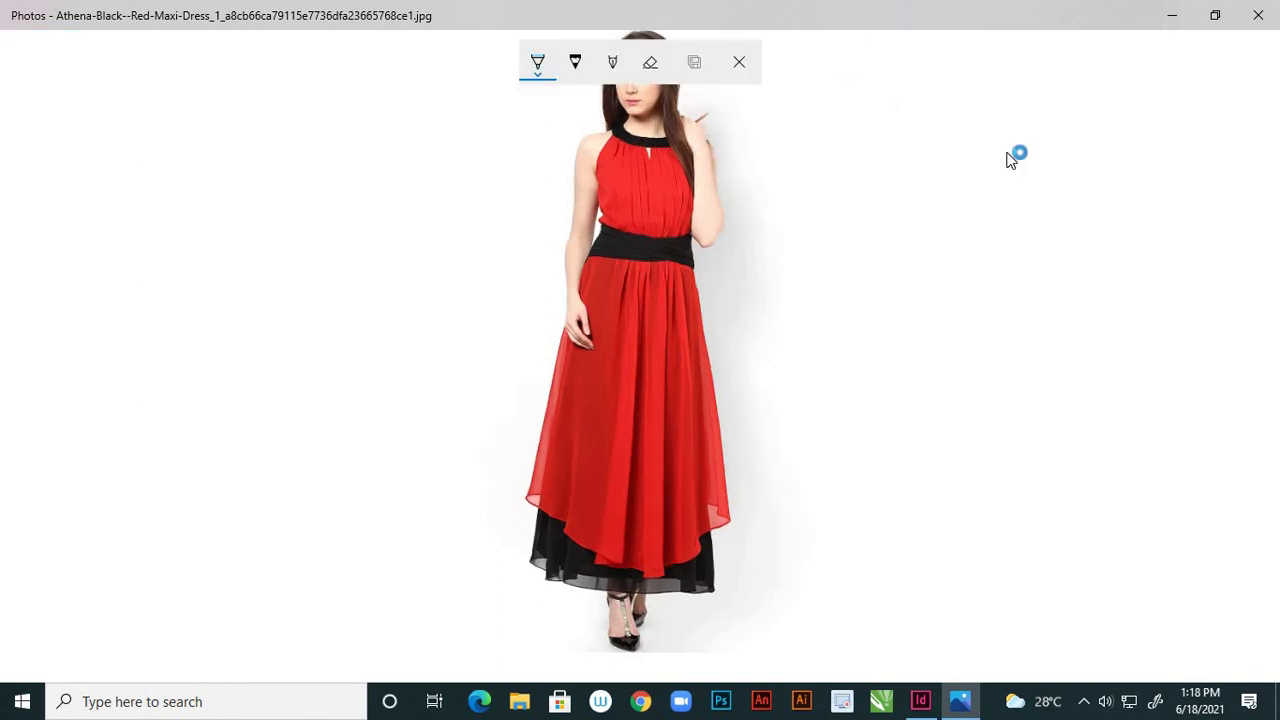
Step: Set the pen colour to red, then sketch a large curved outline with the pencil in the blank area beside the dress
left_click(540, 76)
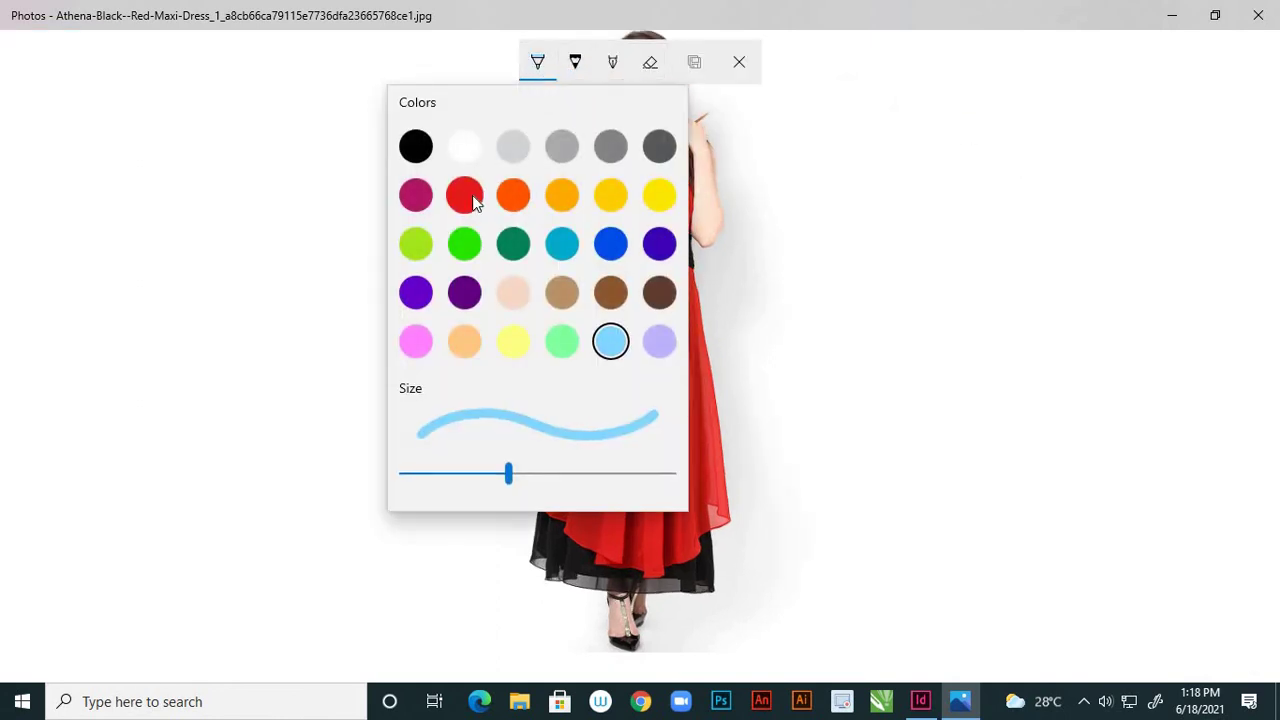
left_click(464, 196)
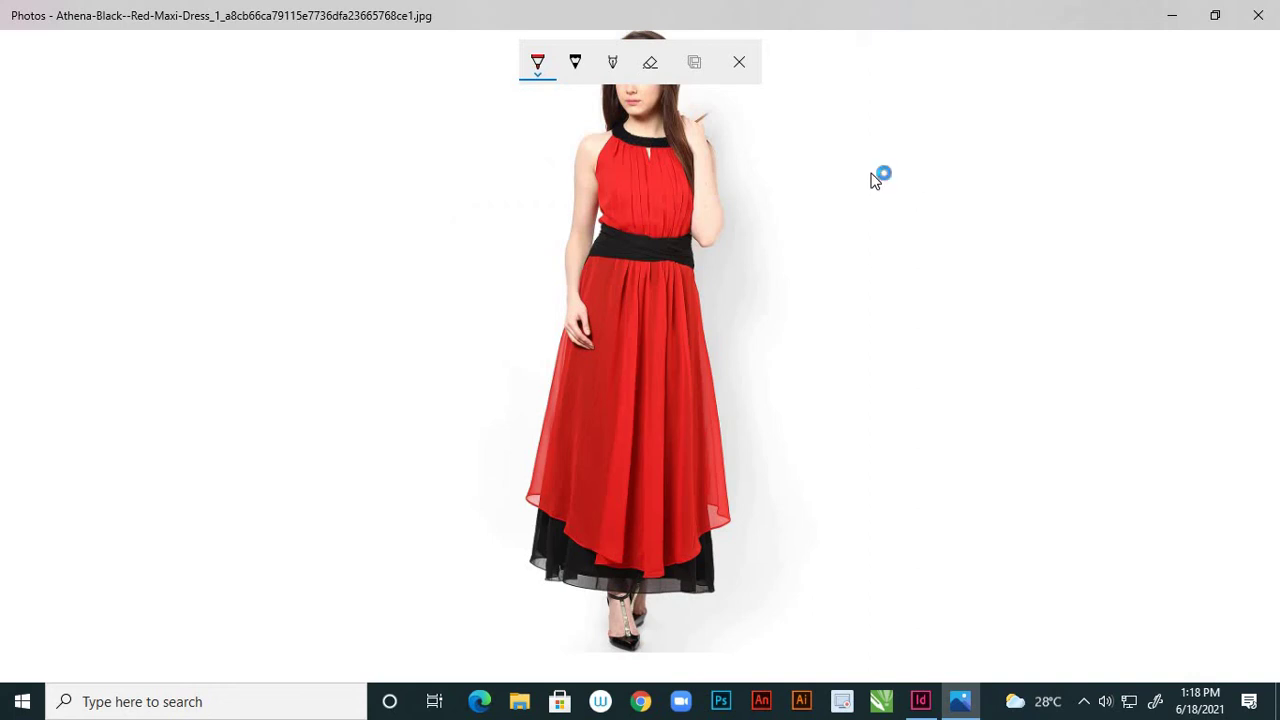
left_click(540, 76)
left_click(464, 196)
left_click(575, 64)
mouse_move(815, 169)
left_mouse_down()
mouse_move(829, 181)
mouse_move(803, 406)
mouse_move(873, 413)
left_mouse_up()
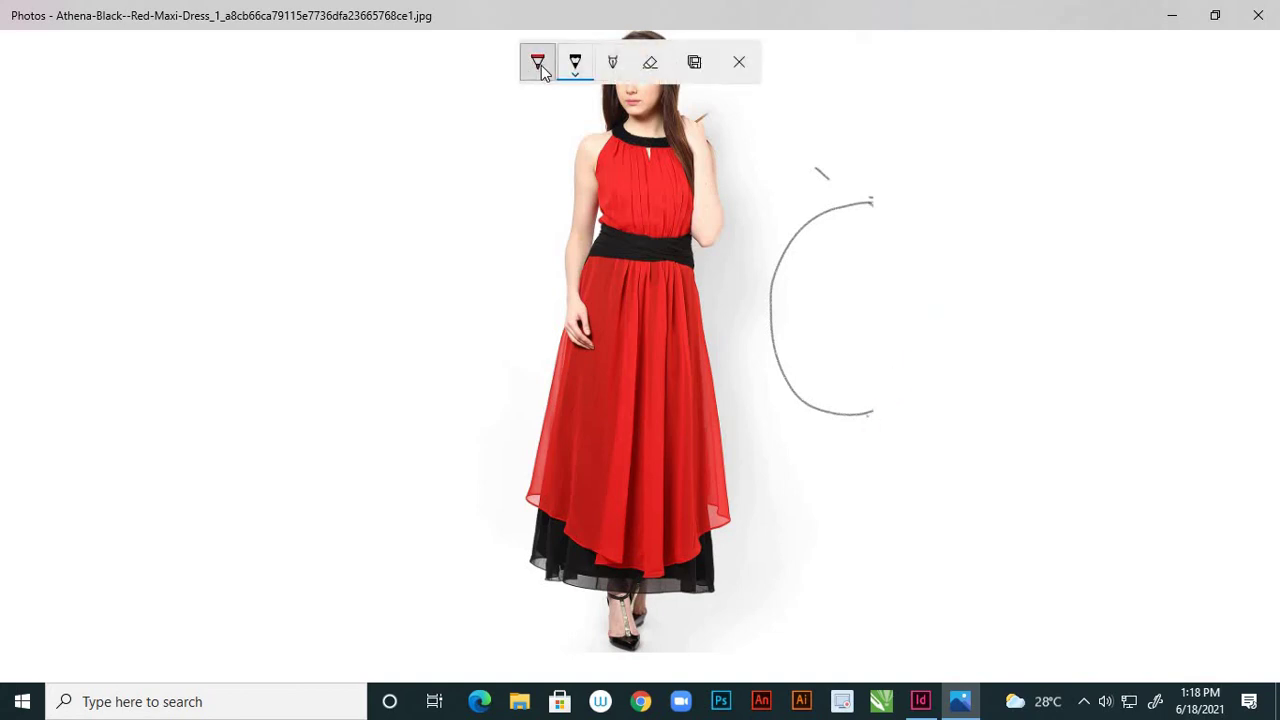
Step: Set the pen colour to orange and draw a thick curved stroke in the blank area on the dress's other side
left_click(540, 76)
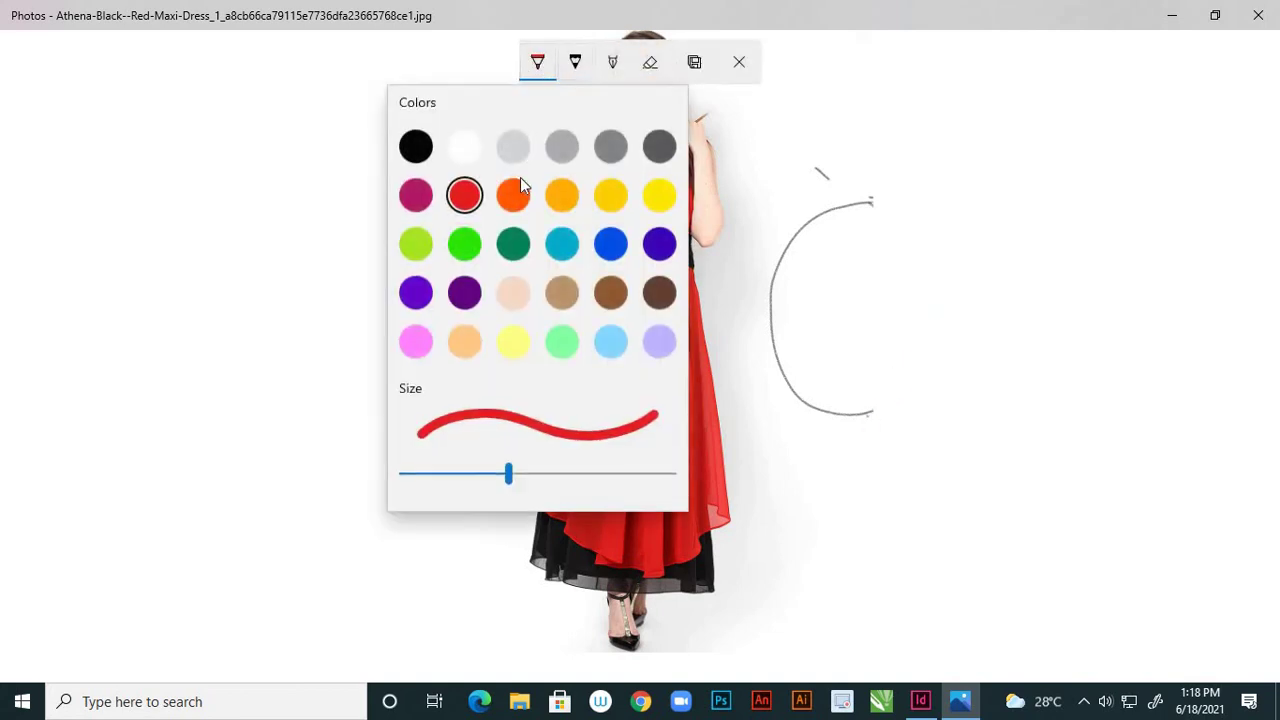
left_click(514, 200)
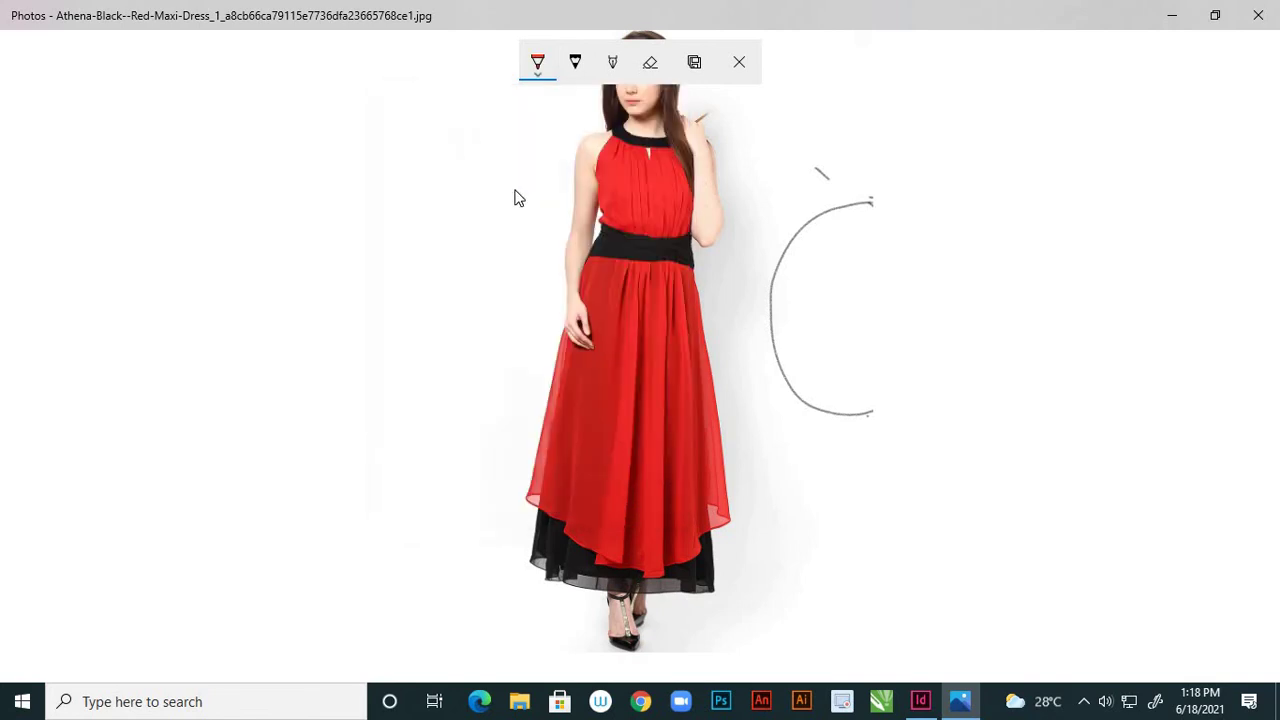
mouse_move(477, 178)
left_mouse_down()
mouse_move(388, 293)
mouse_move(466, 322)
mouse_move(515, 262)
mouse_move(480, 178)
left_mouse_up()
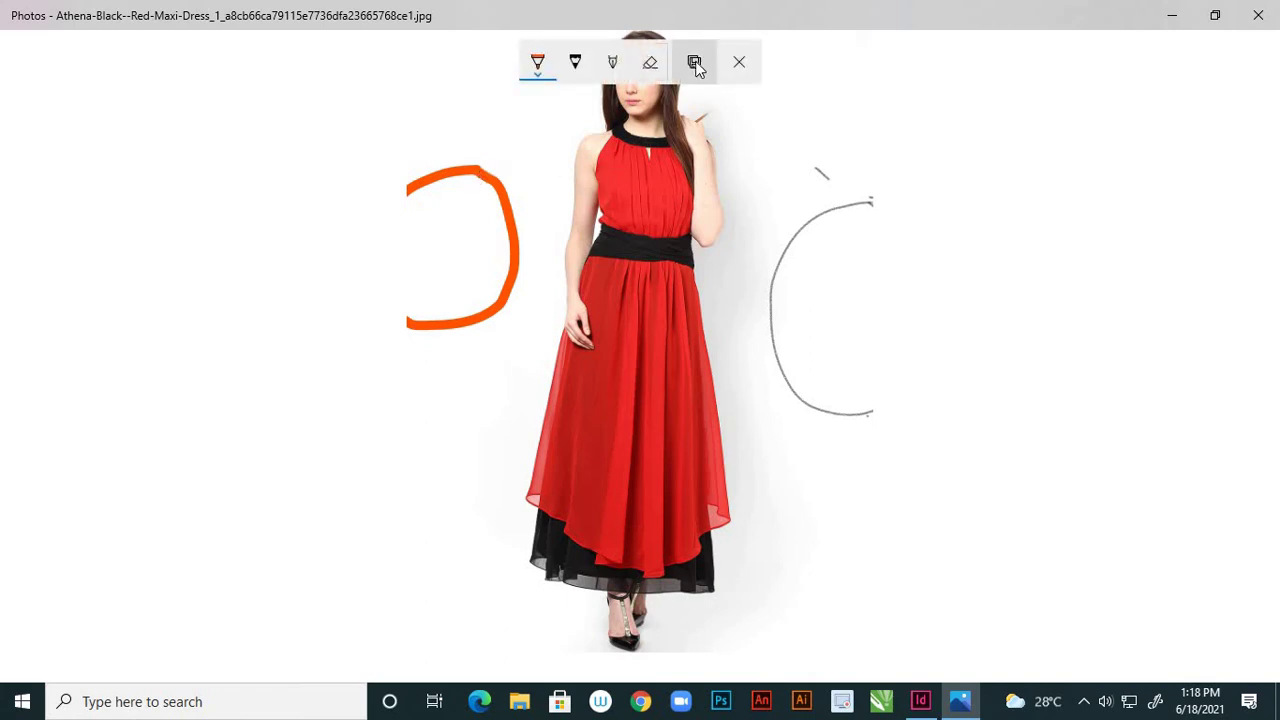
Step: Save the marked-up dress image as a JPG copy on the Desktop under the suggested name and switch back to InDesign
left_click(695, 62)
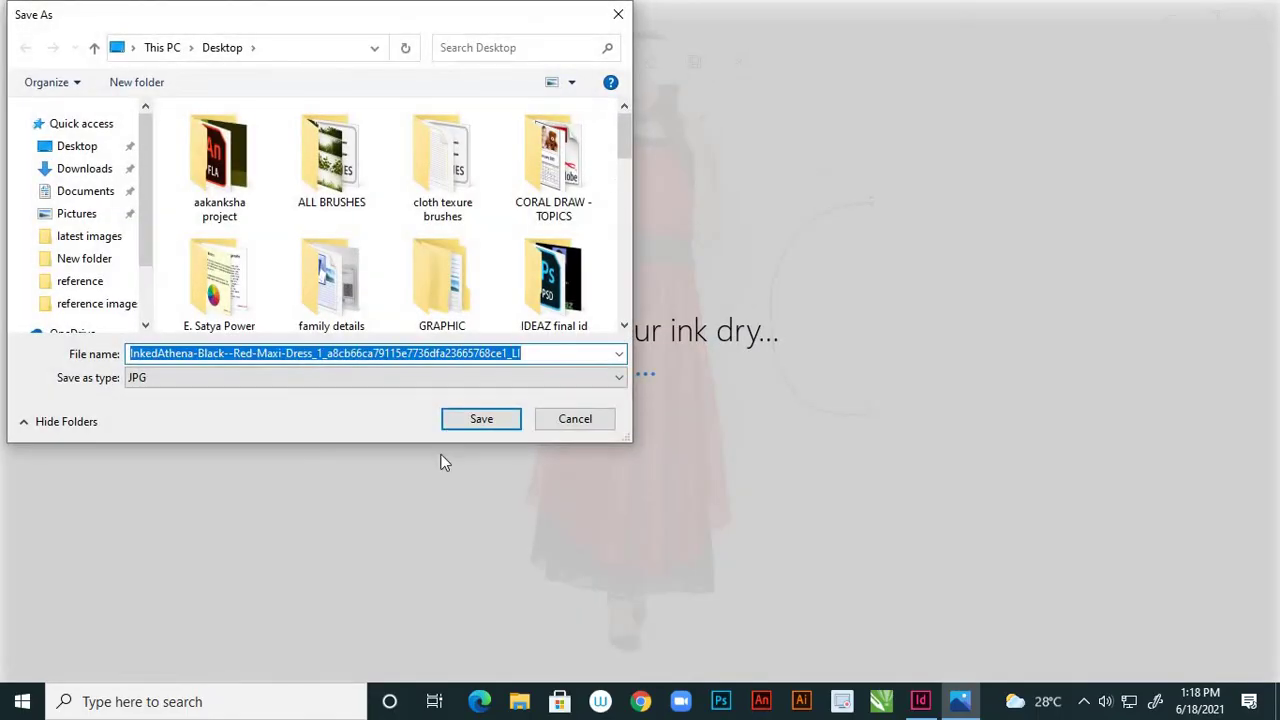
left_click(500, 422)
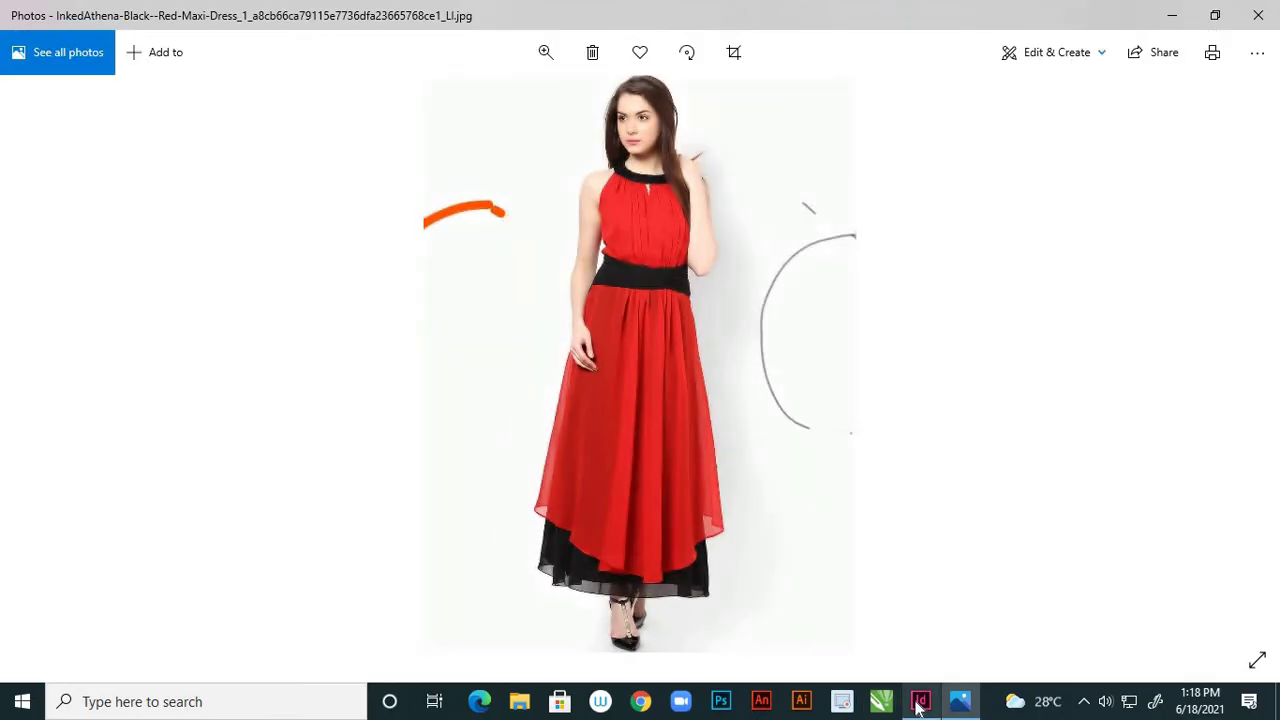
left_click(921, 706)
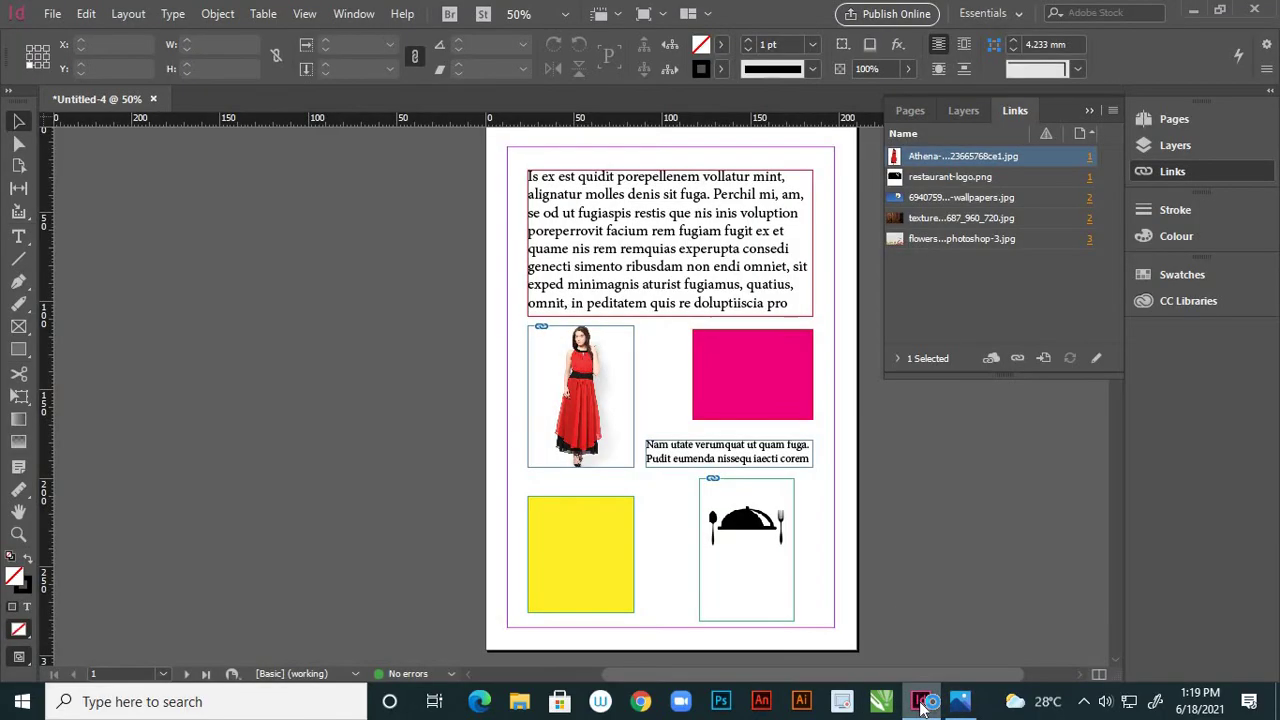
Step: Look through the programs offered for editing the linked Athena dress image
right_click(1032, 155)
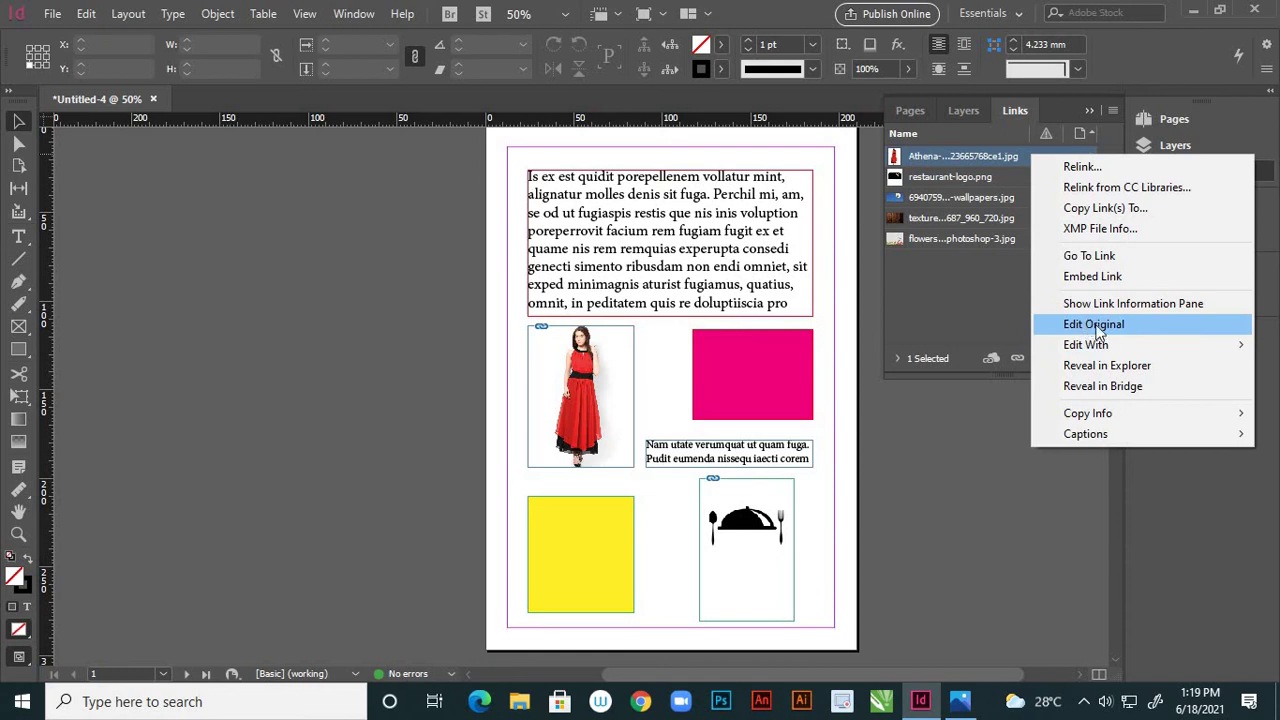
mouse_move(1107, 346)
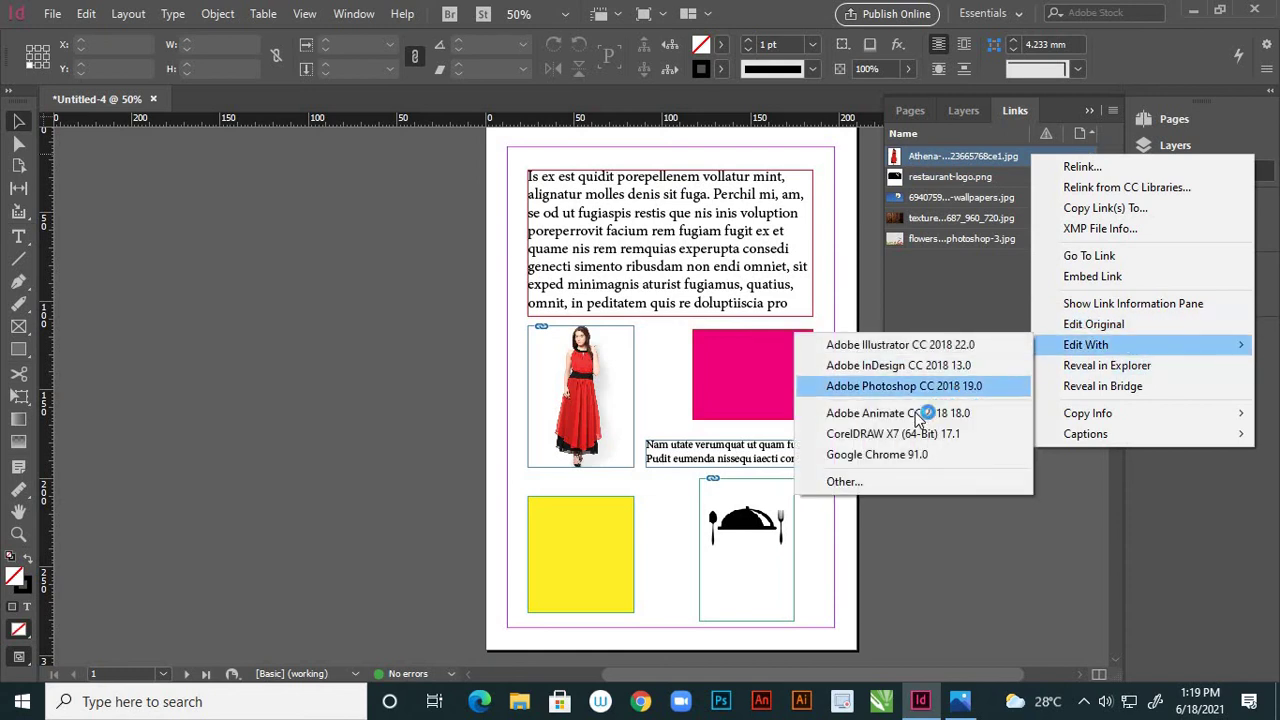
left_click(1120, 345)
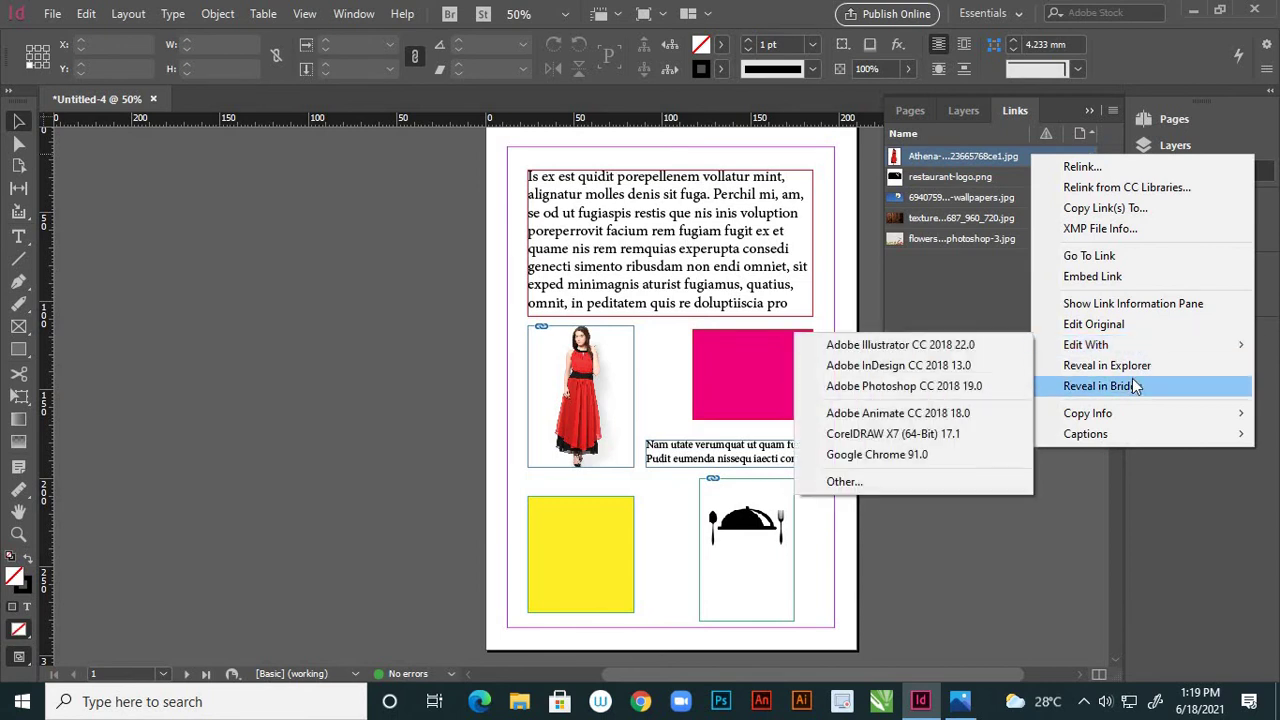
Step: Reveal the linked Athena dress image in Explorer, widen the folder window and find the file in the orange juice folder
left_click(1143, 368)
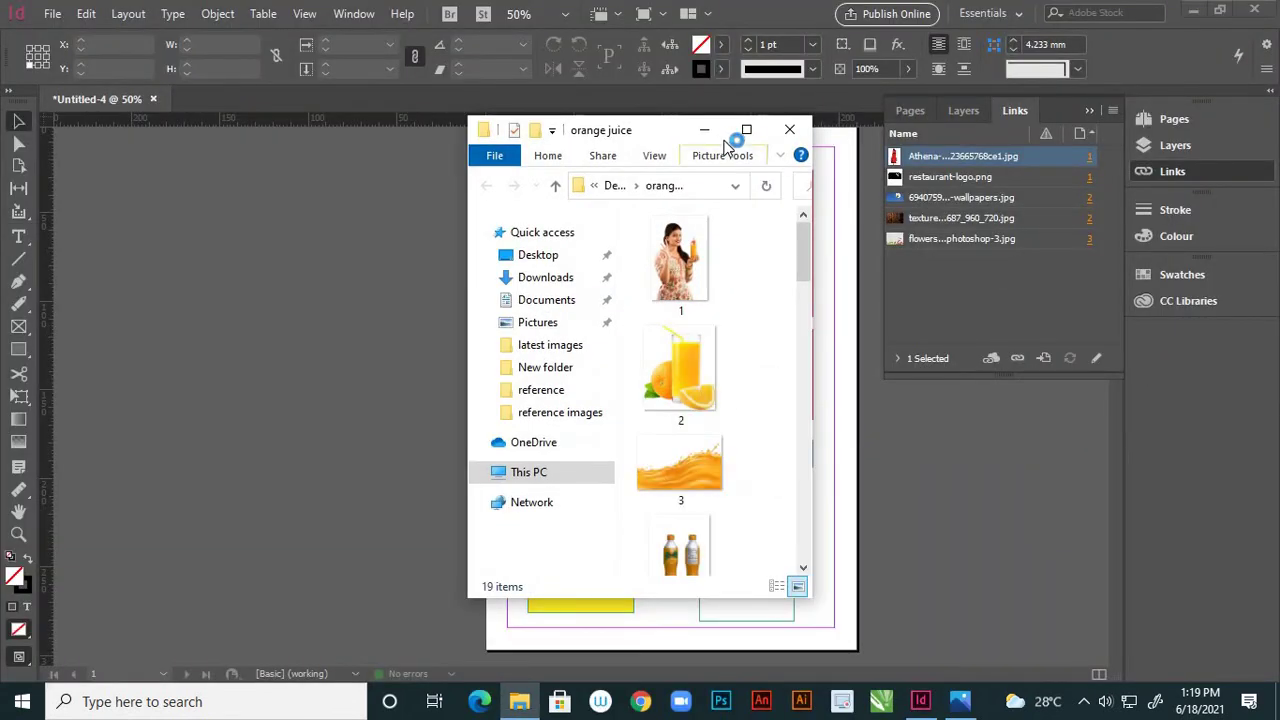
left_click_drag(816, 331, 1051, 351)
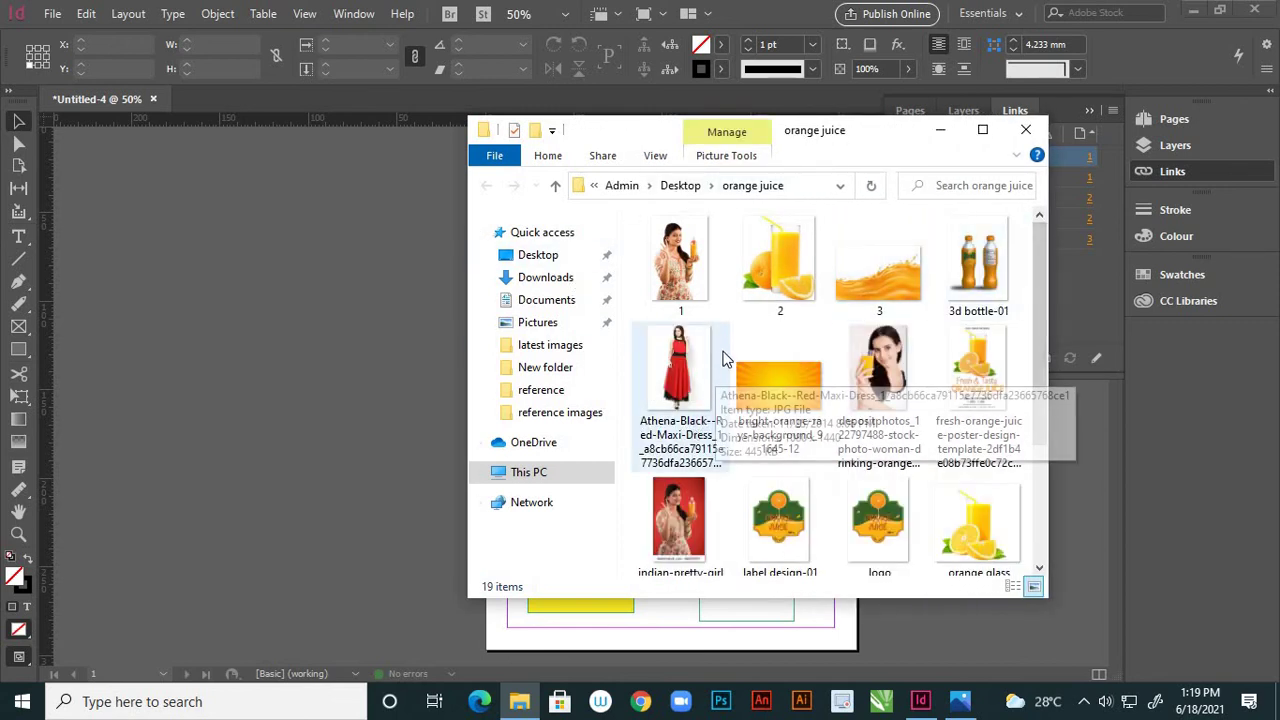
scroll(852, 310, "down", 2)
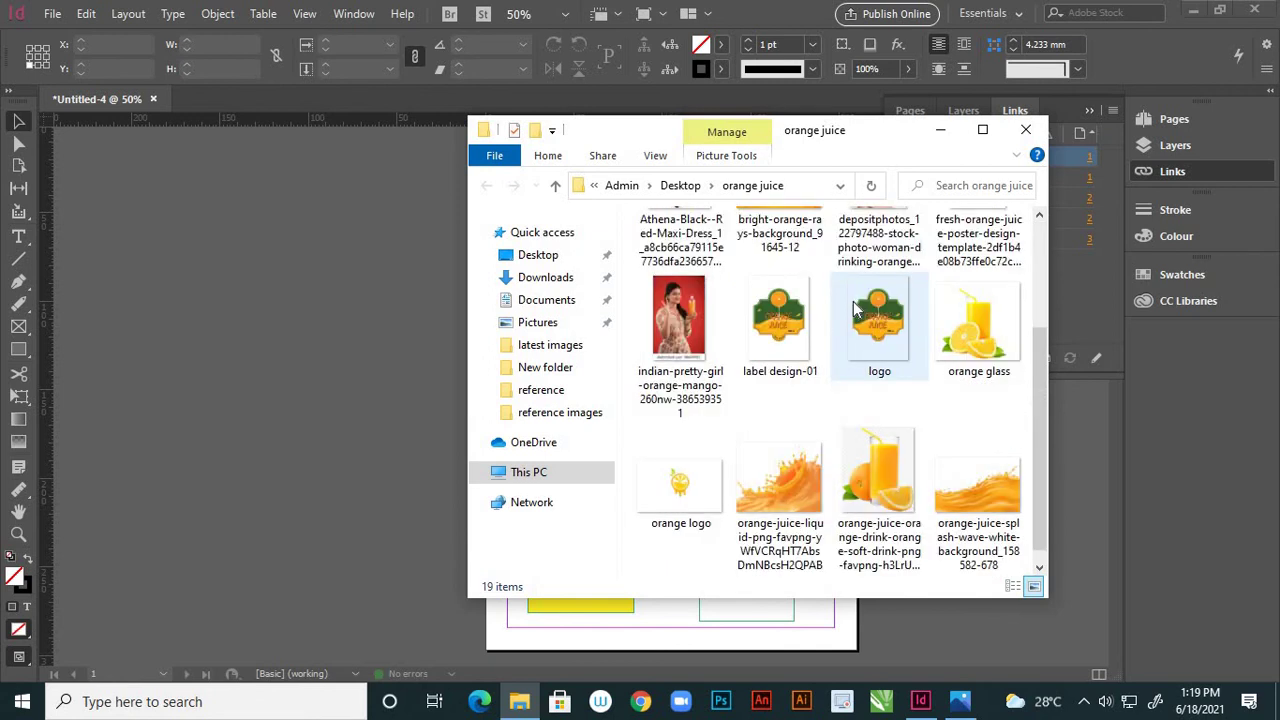
scroll(853, 301, "up", 2)
left_click(700, 369)
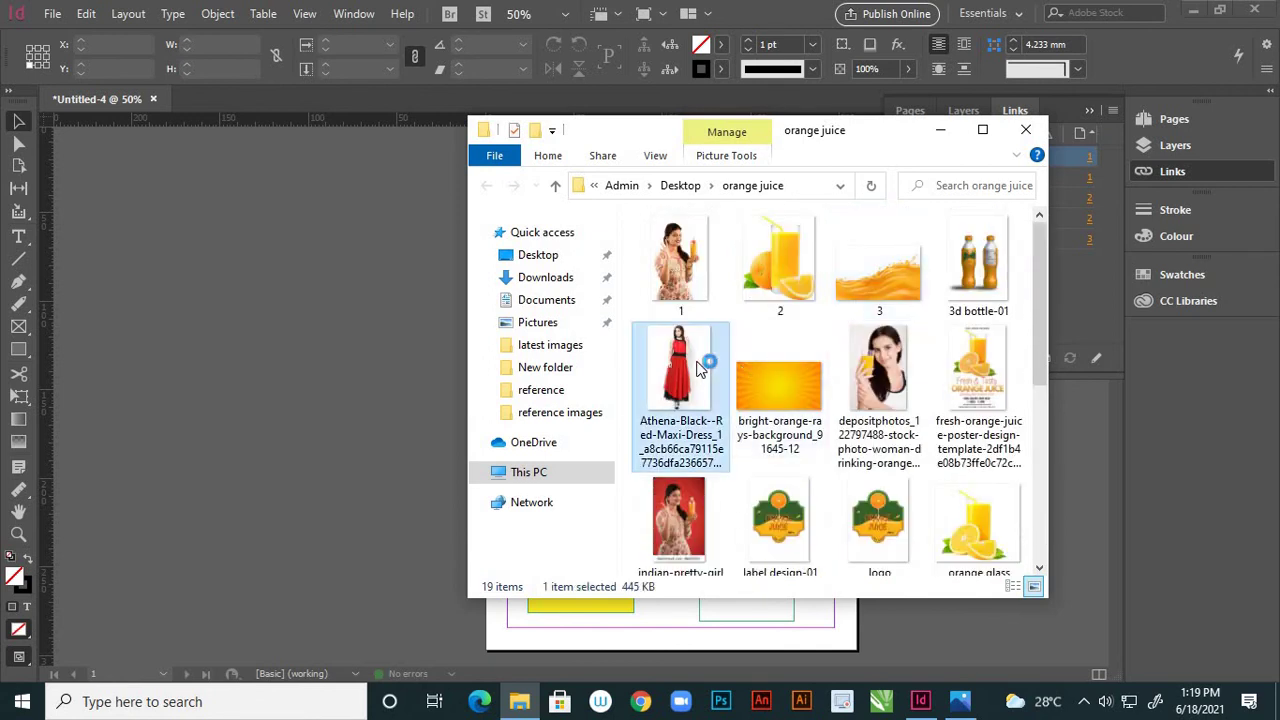
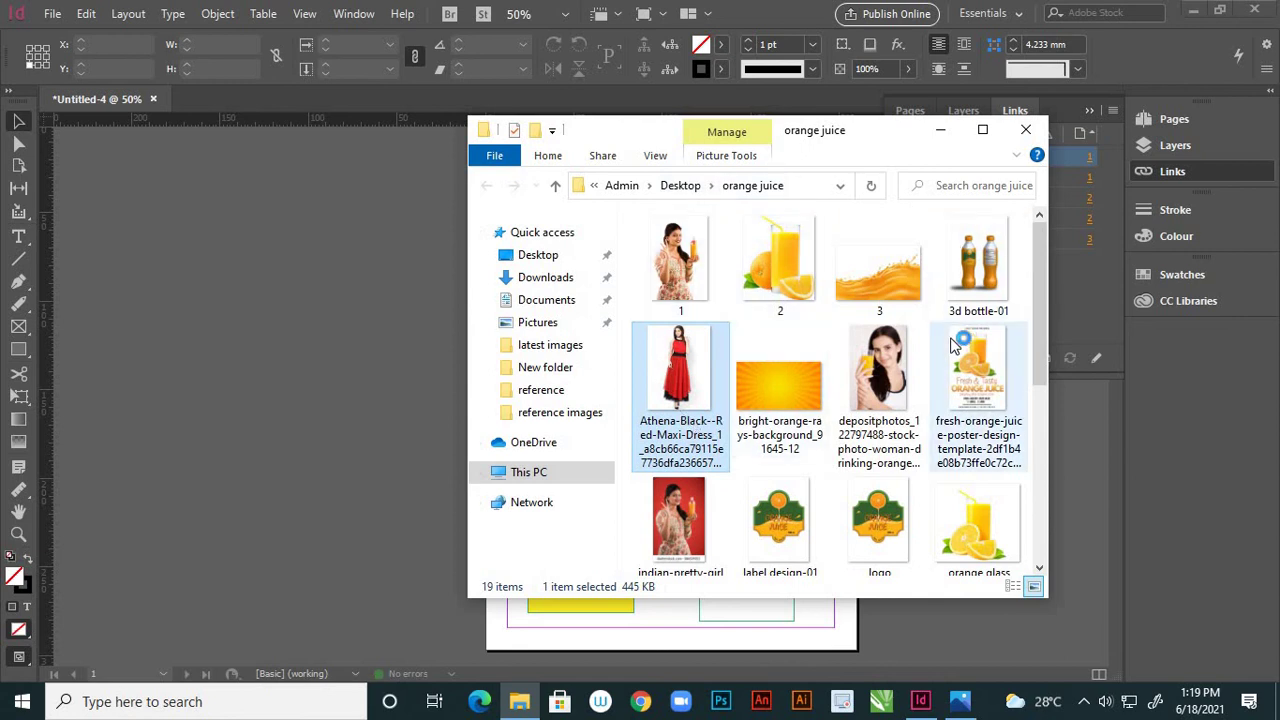
scroll(955, 340, "down", 2)
scroll(952, 345, "down", 2)
scroll(952, 345, "up", 4)
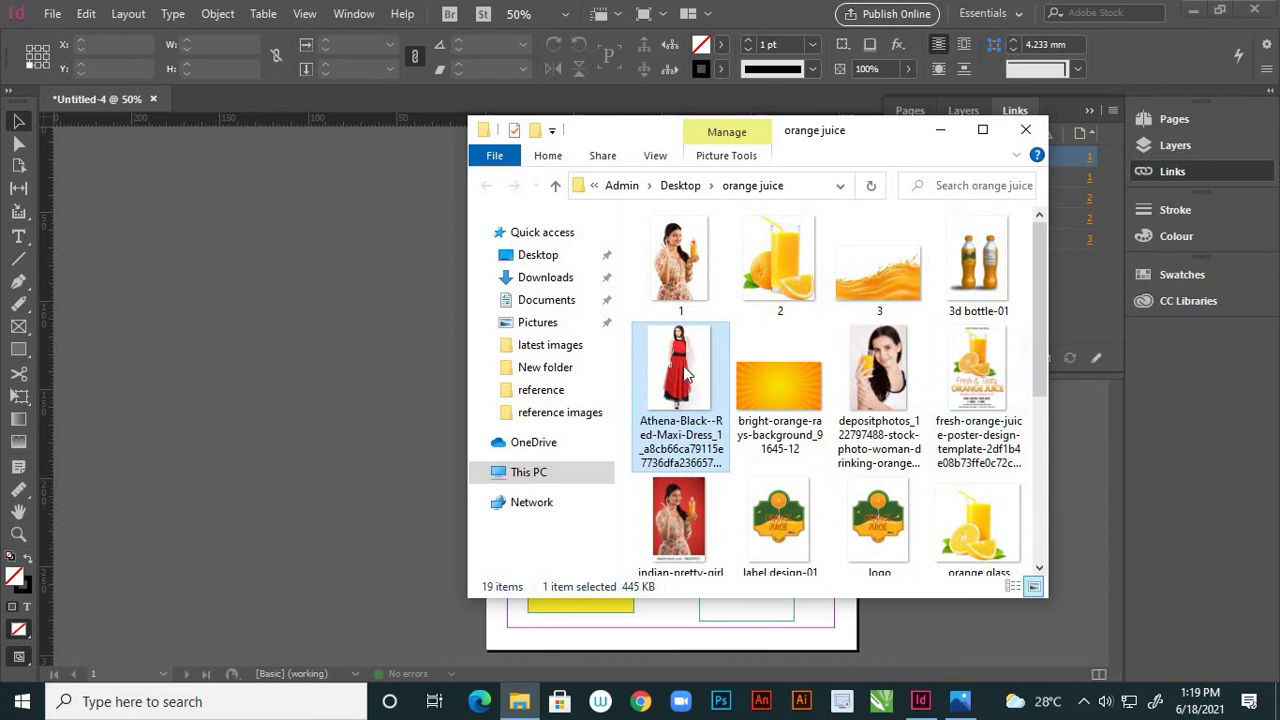
Step: Rename the Athena dress image file in the orange juice folder as aa and return to the InDesign document
right_click(685, 372)
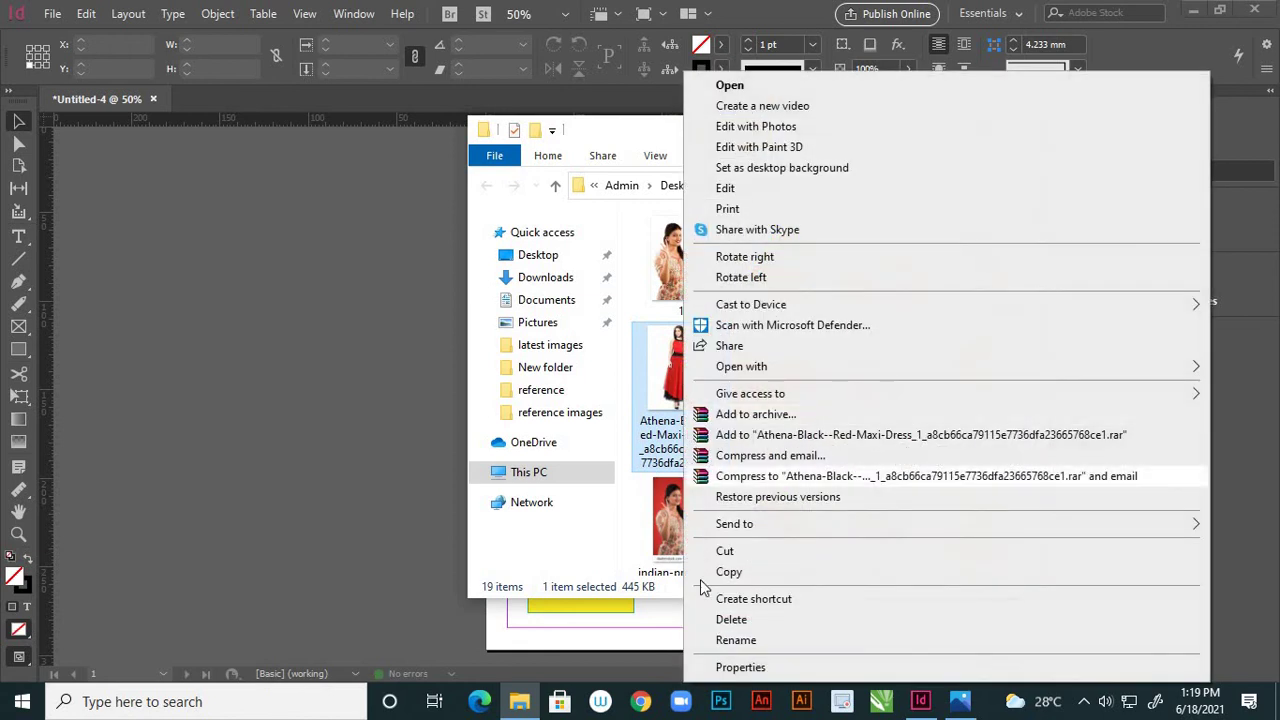
left_click(731, 640)
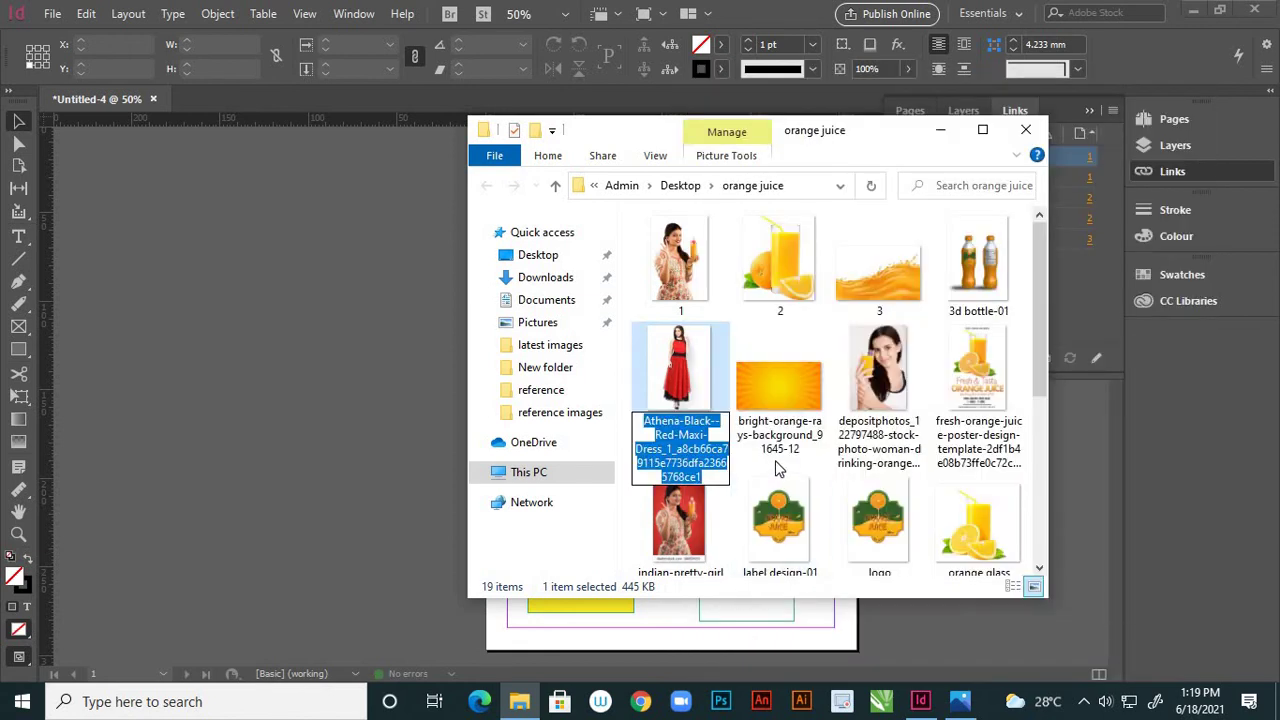
type("aa")
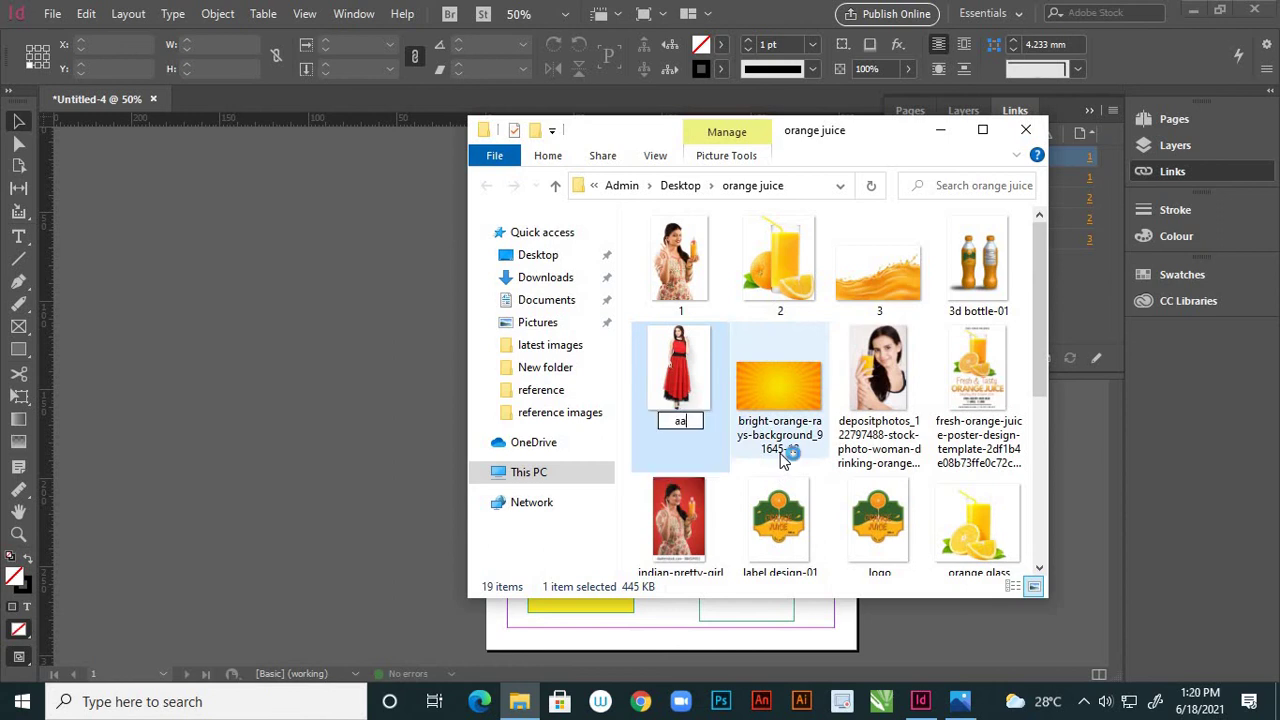
left_click(937, 479)
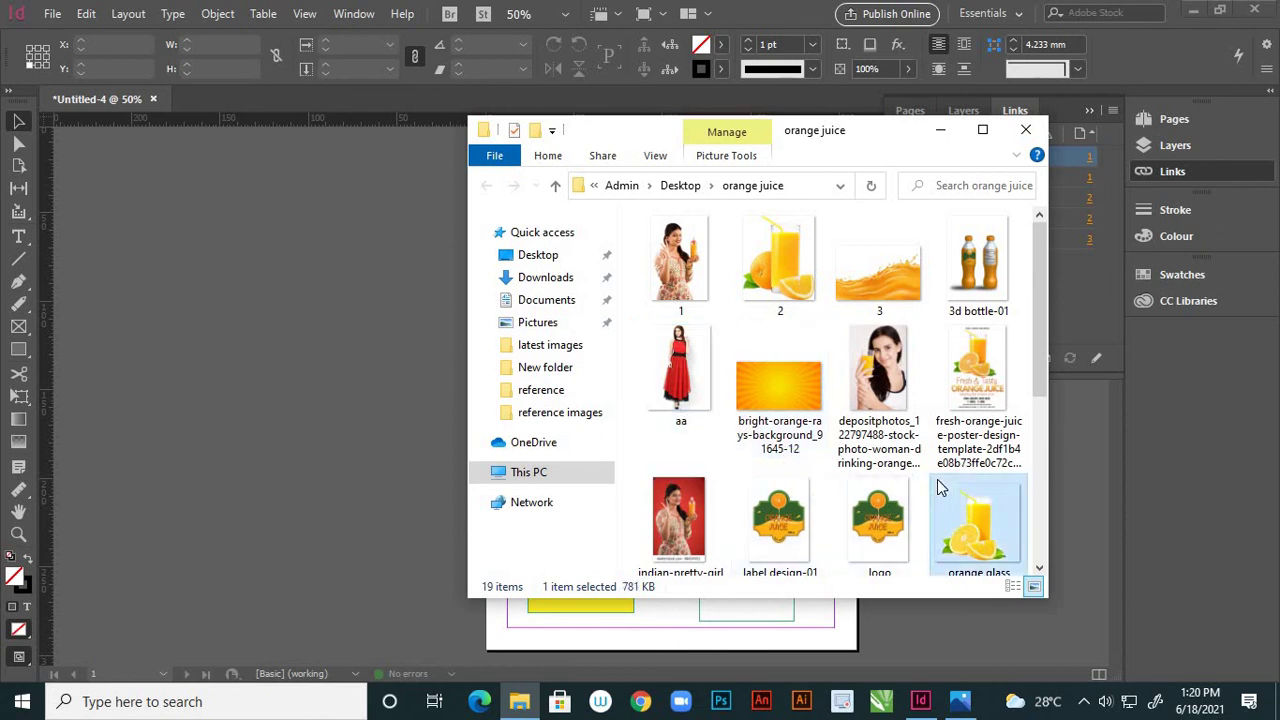
left_click(939, 131)
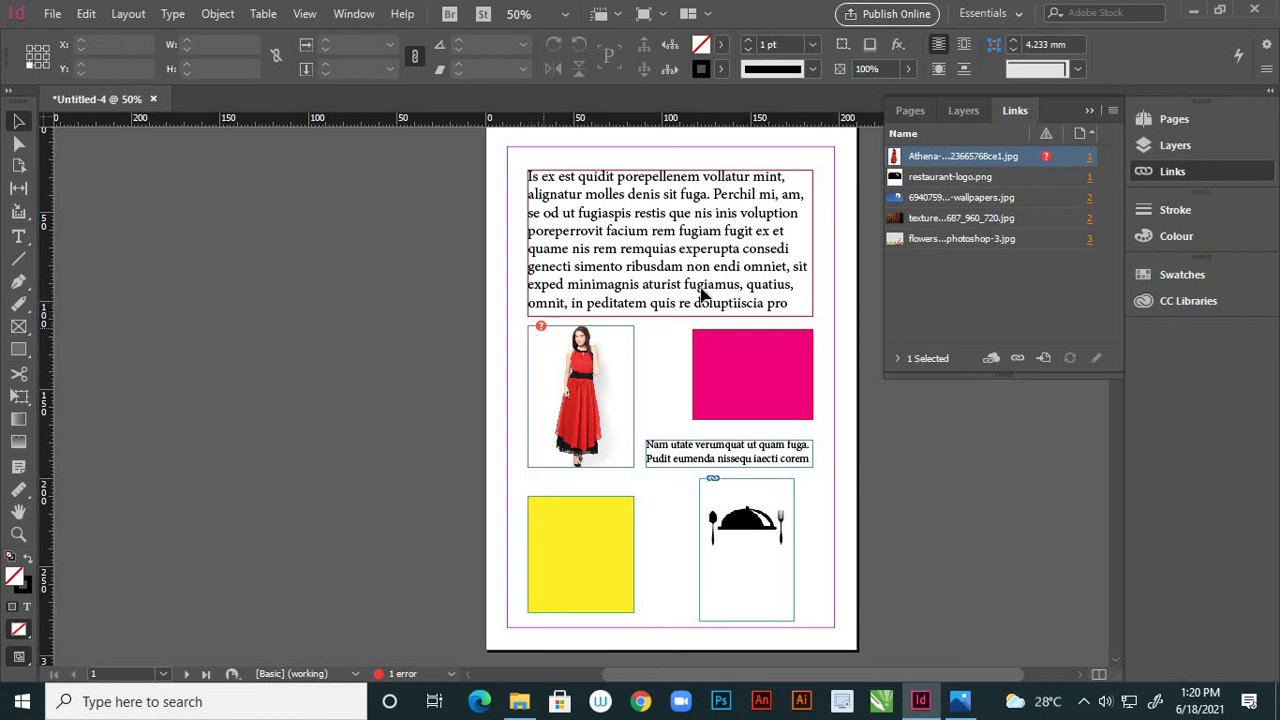
Step: Relink the missing Athena dress image to the restaurant-logo file in the reference folder on the Desktop
double_click(1047, 158)
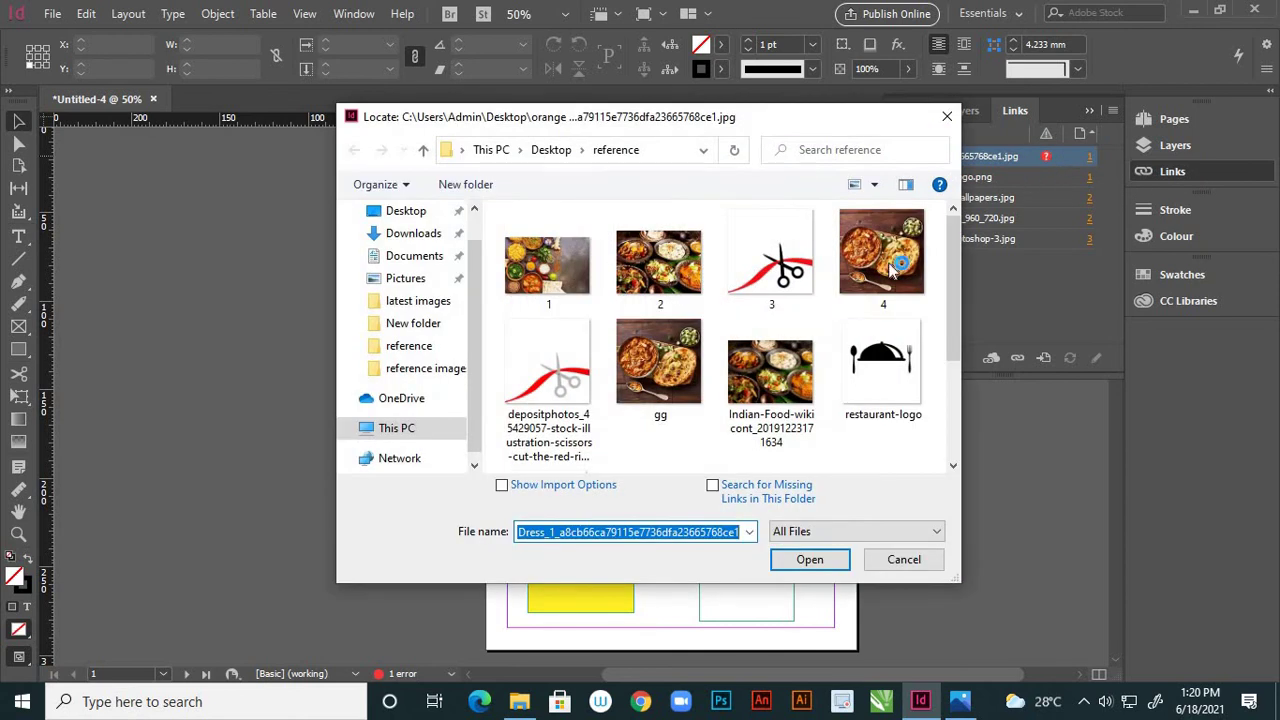
scroll(890, 270, "down", 1)
scroll(890, 266, "up", 1)
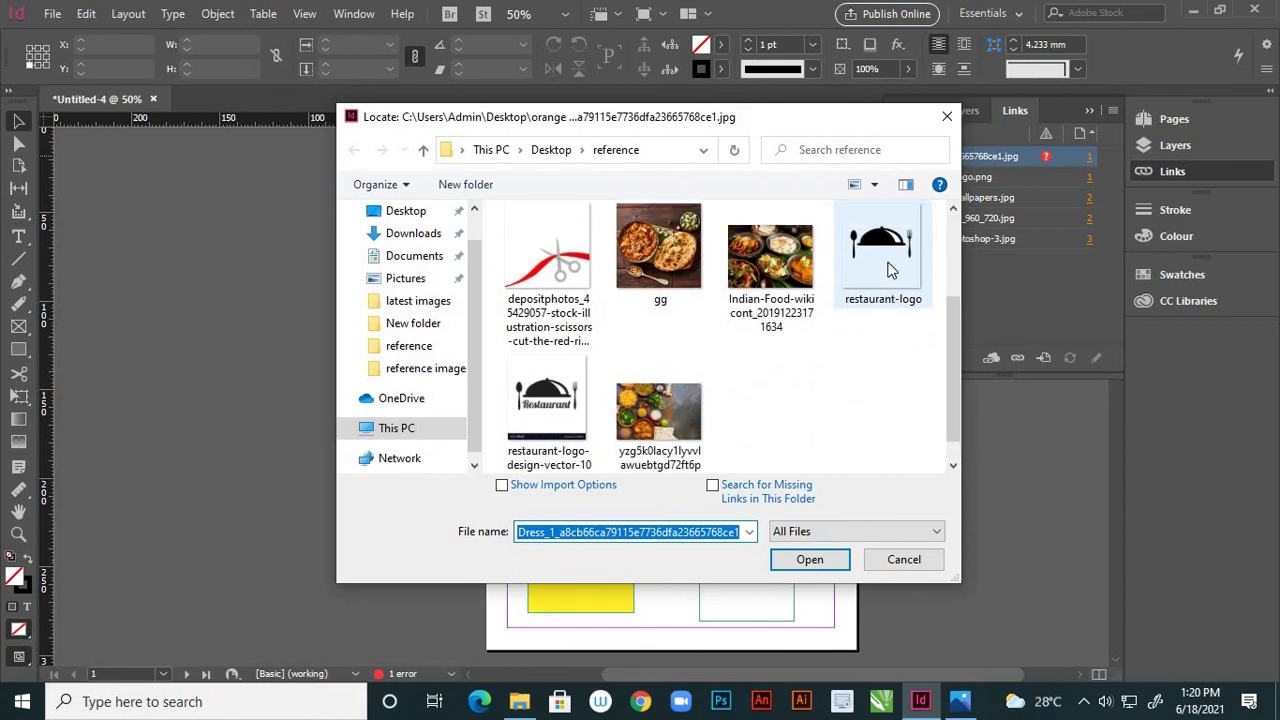
left_click(890, 266)
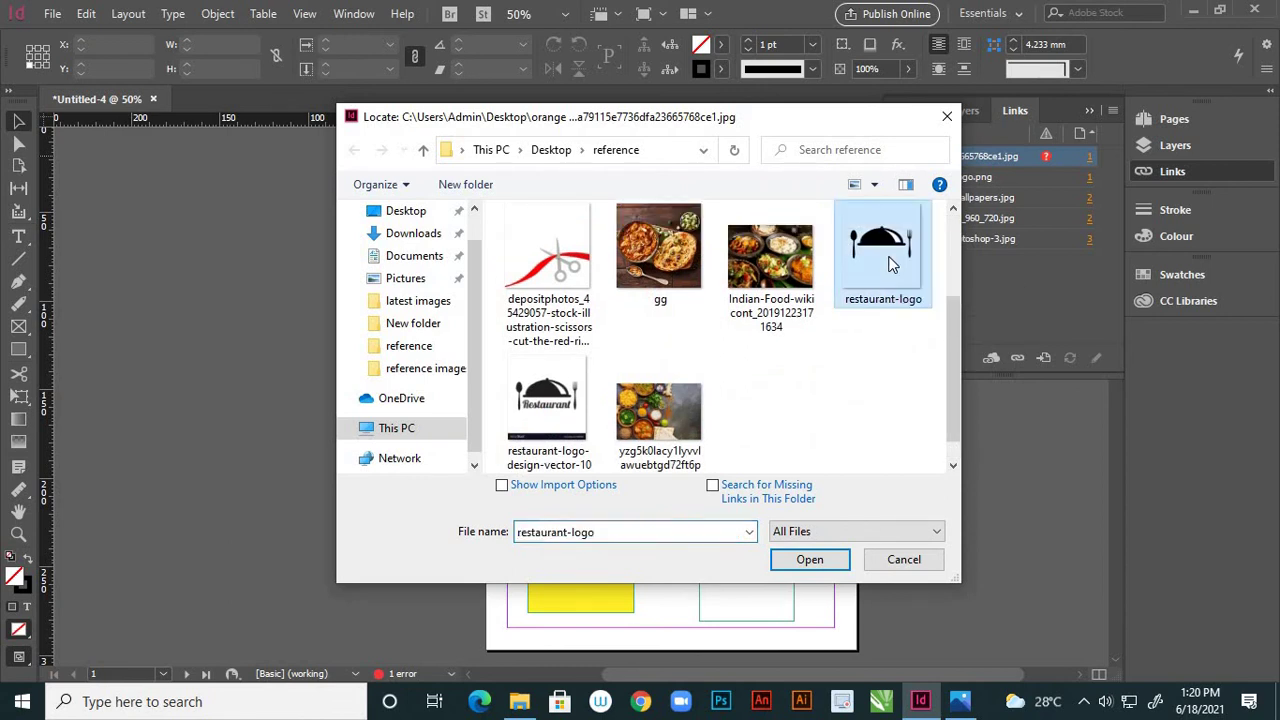
left_click(828, 562)
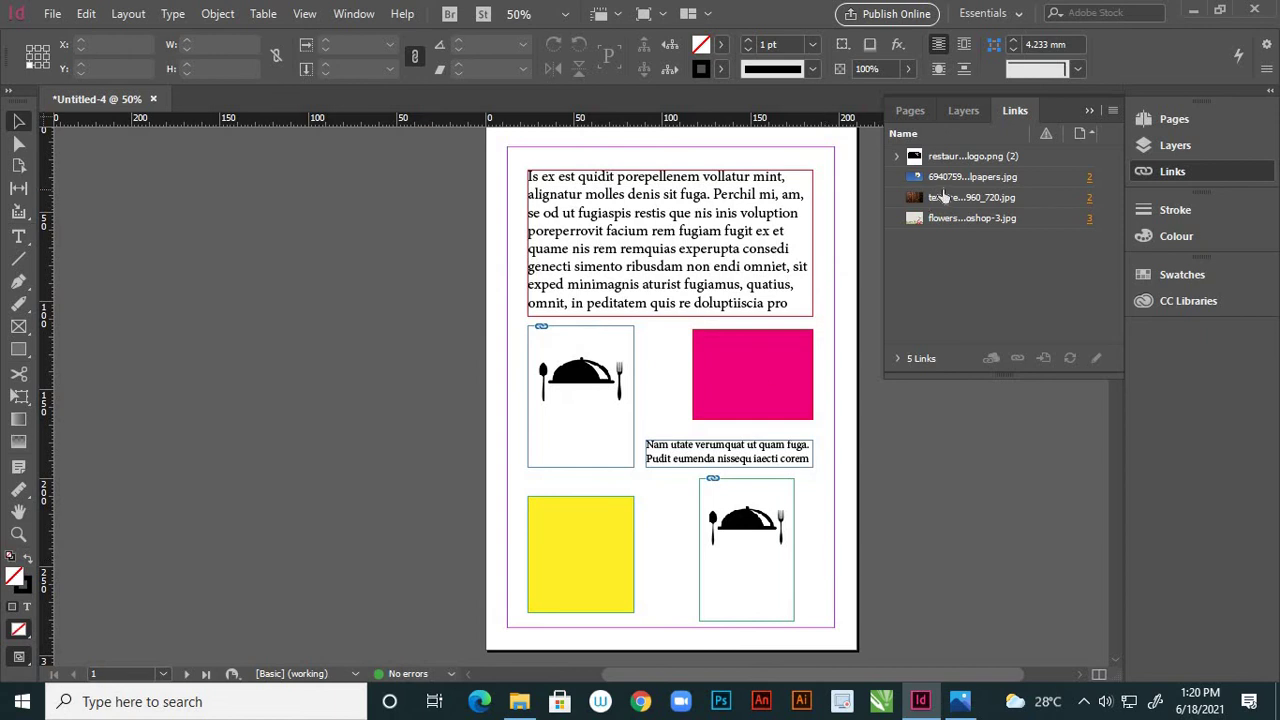
Step: Expand the grouped restaurant logo link to view its individual instances and collapse it again
left_click(897, 157)
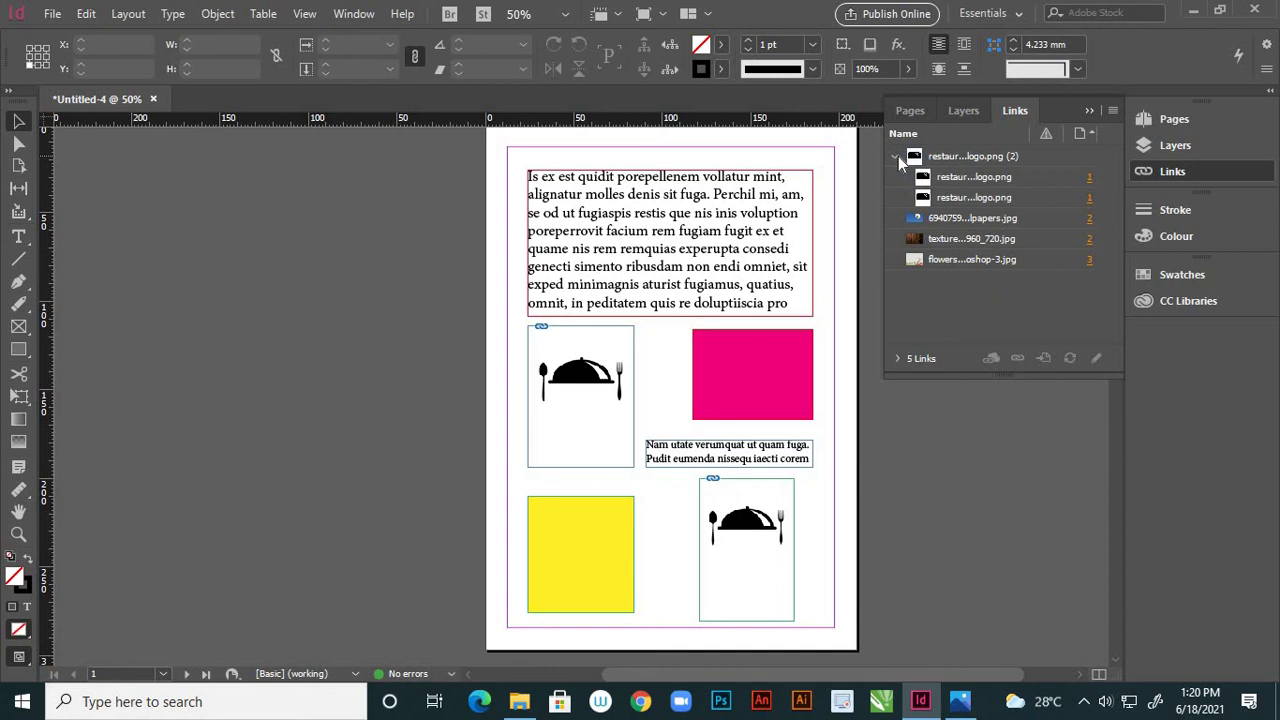
left_click(898, 157)
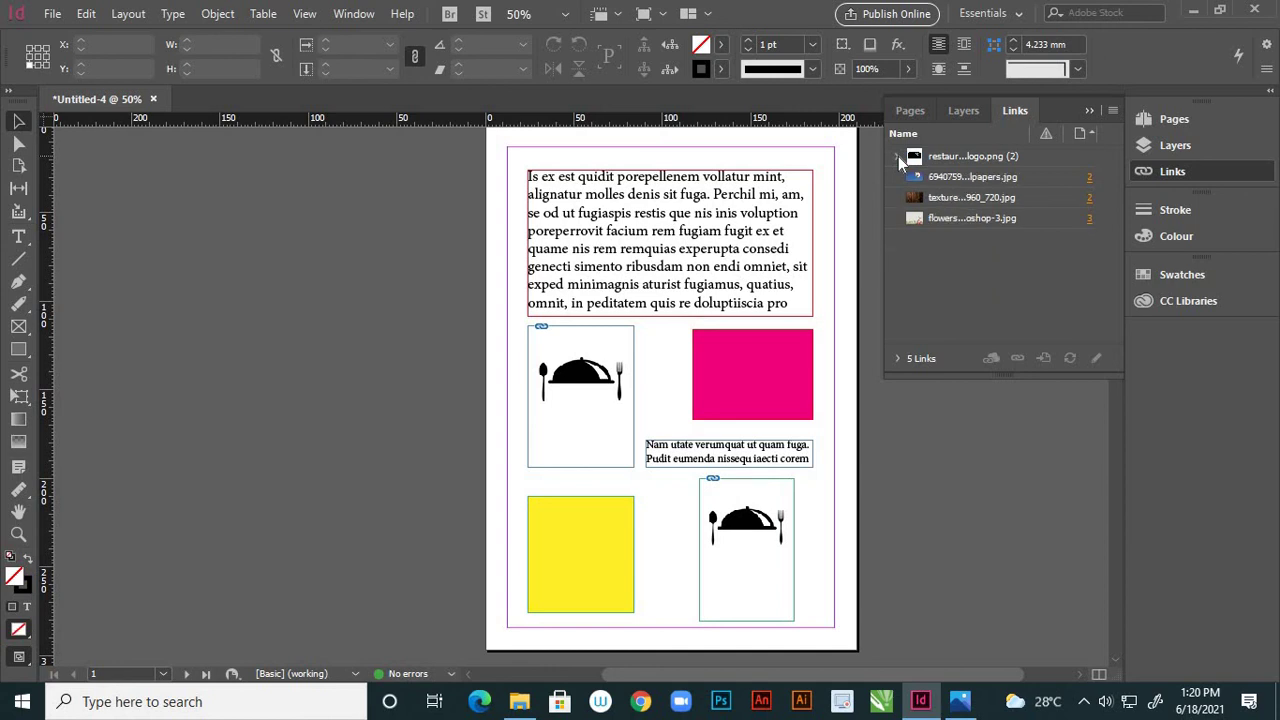
left_click(898, 157)
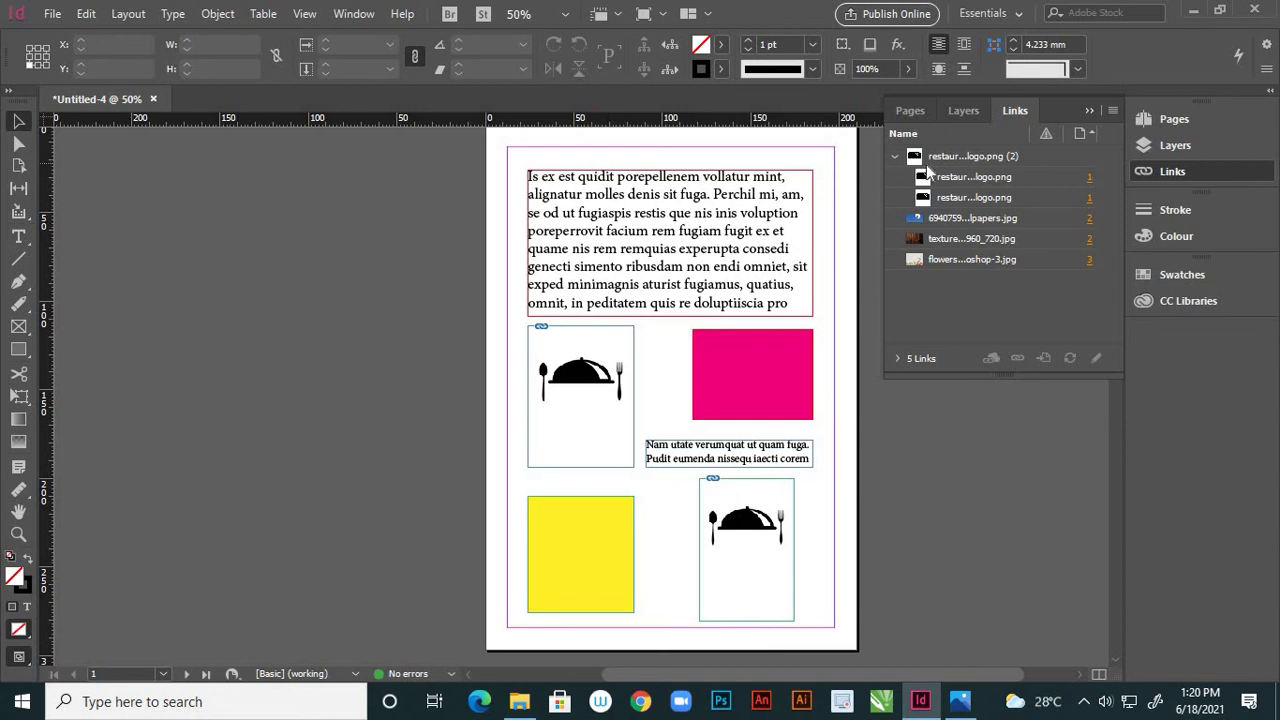
left_click(895, 157)
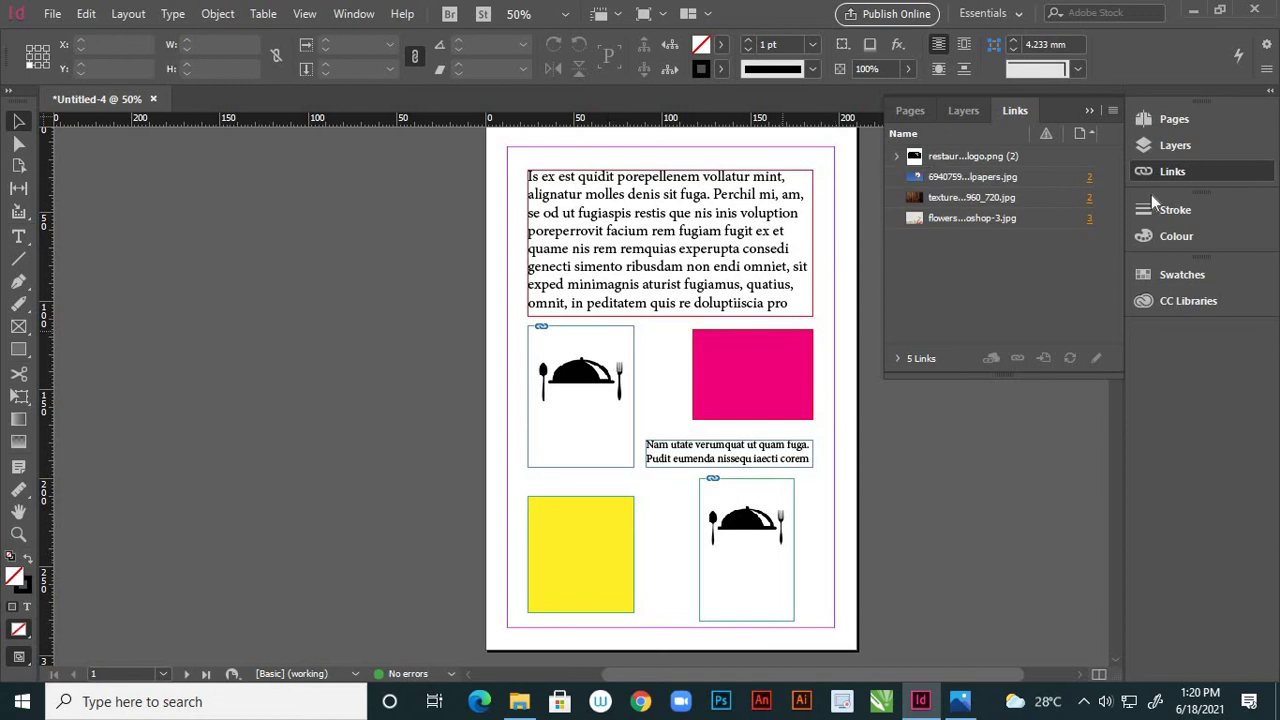
Step: Go to the linked daisies image on page 2 and the second restaurant logo instance on page 1, expanding and collapsing the logo group
left_click(1089, 177)
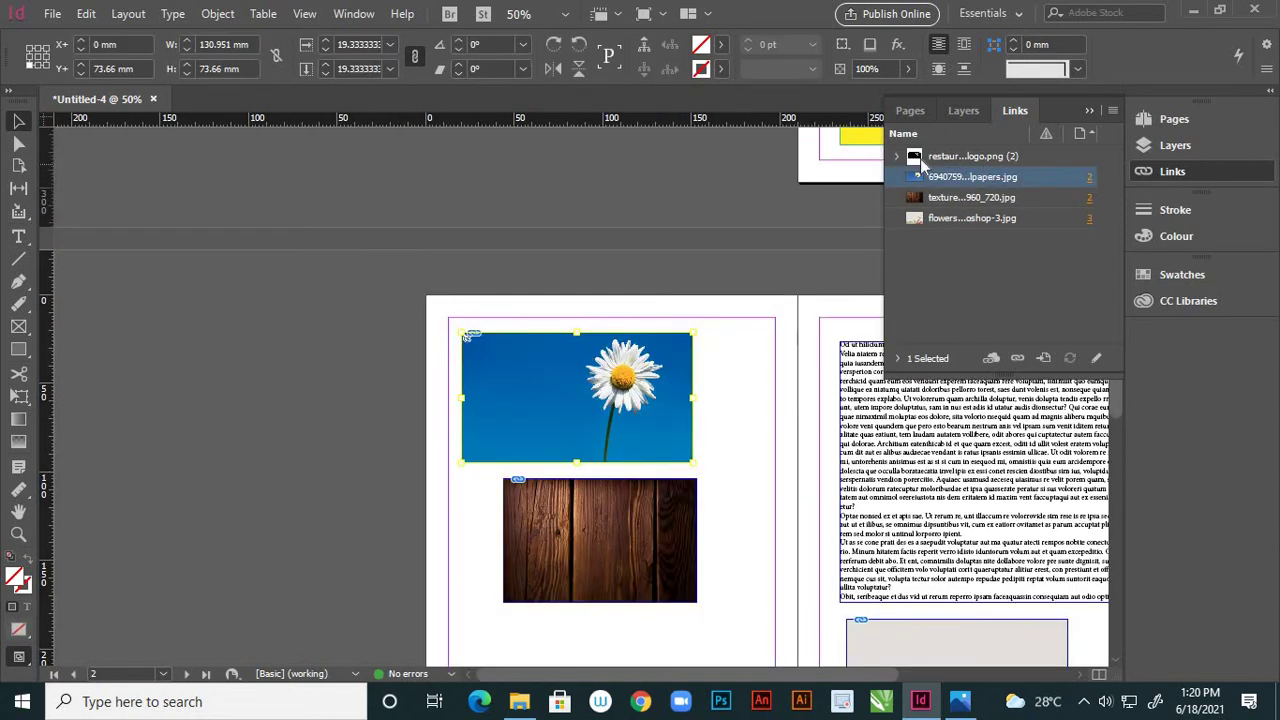
left_click(896, 157)
left_click(1089, 197)
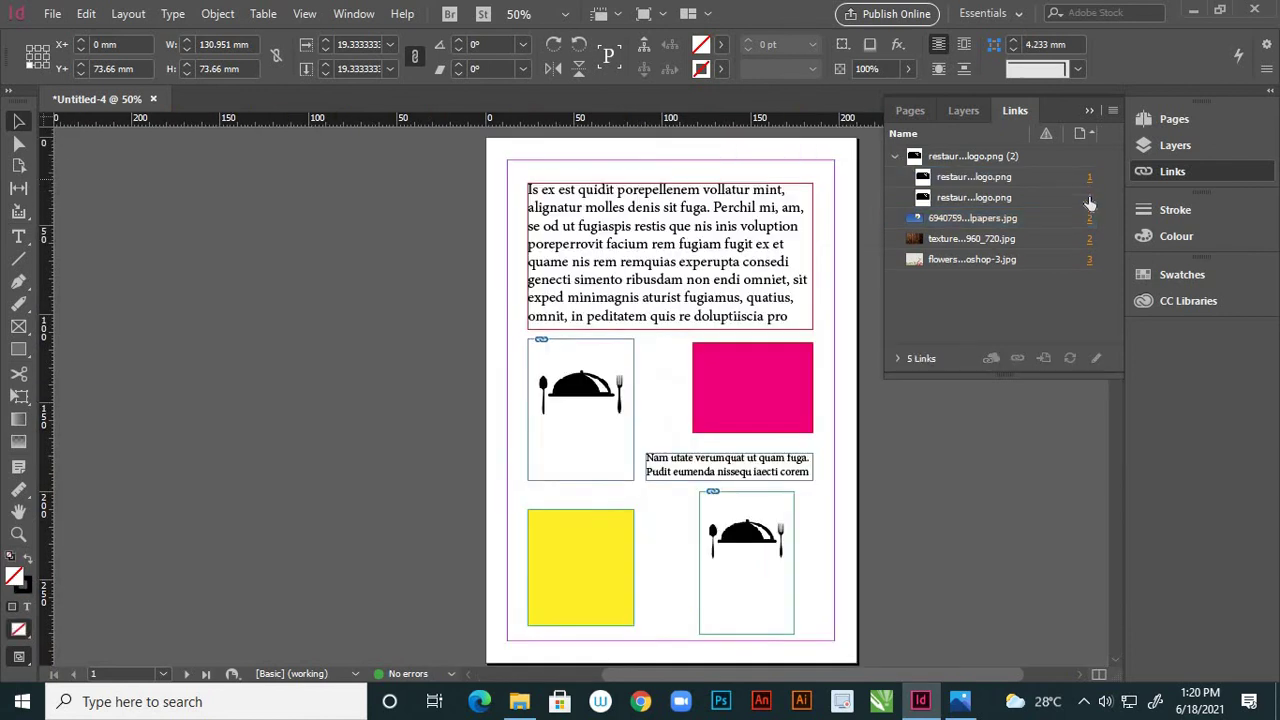
key("ctrl+shift+a")
scroll(788, 322, "down", 3)
scroll(788, 322, "down", 4)
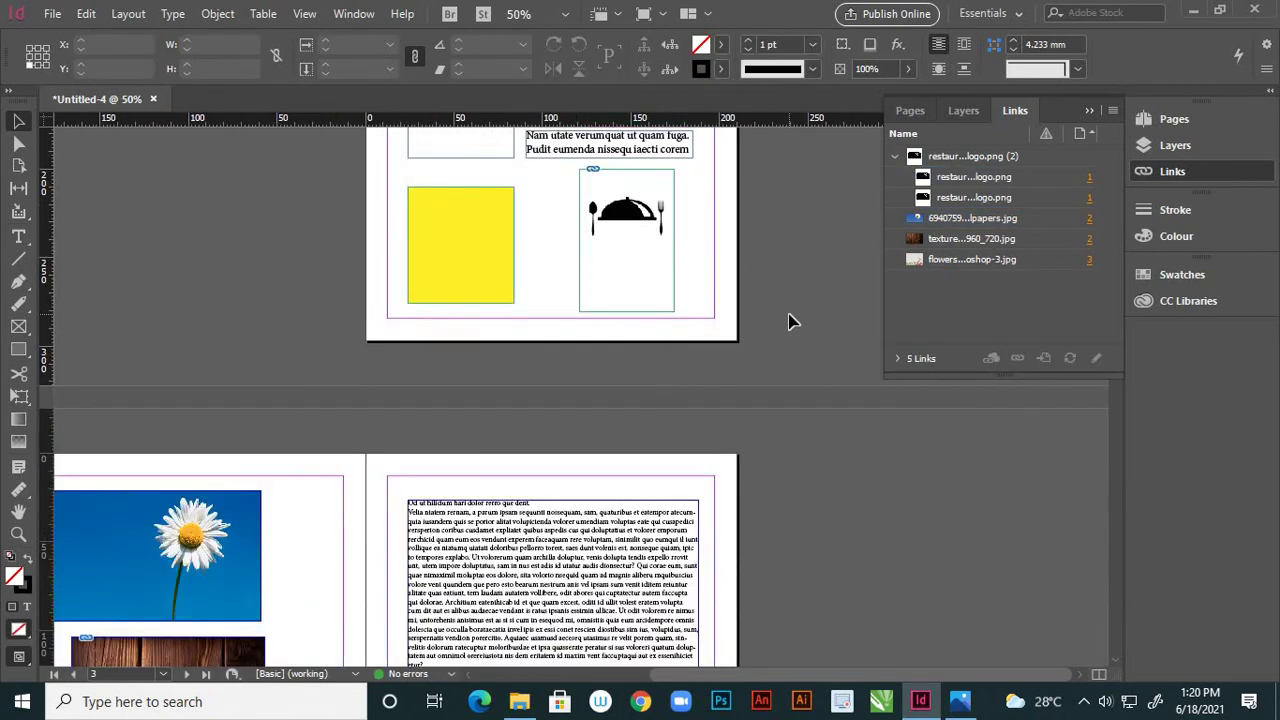
left_click(895, 157)
Step: Reveal the linked wood texture image from page 2 in Explorer
left_click(985, 198)
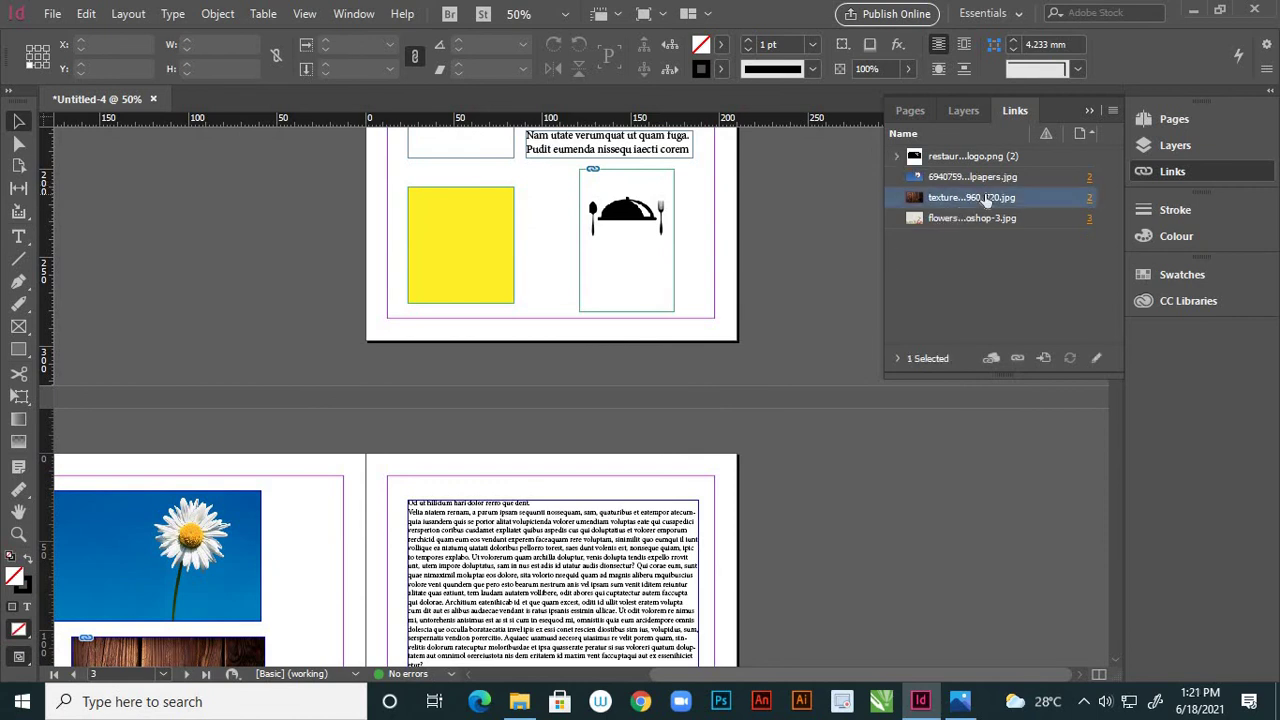
right_click(1038, 203)
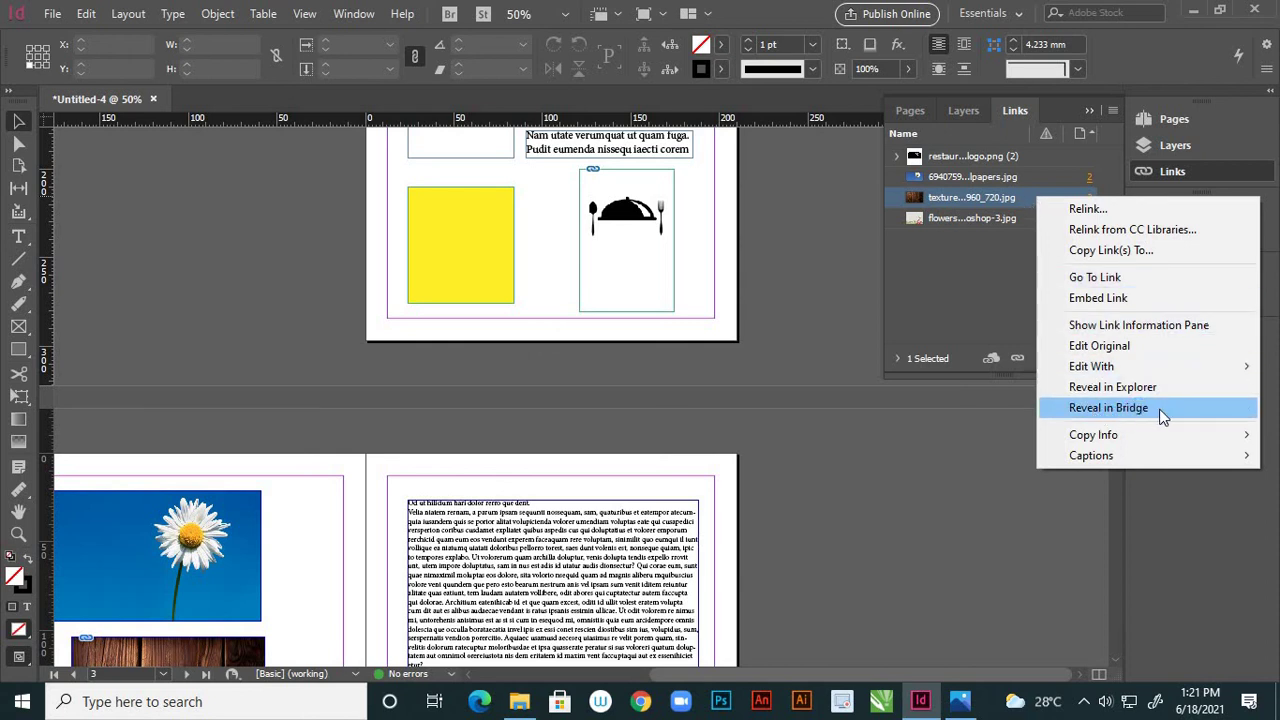
mouse_move(1134, 435)
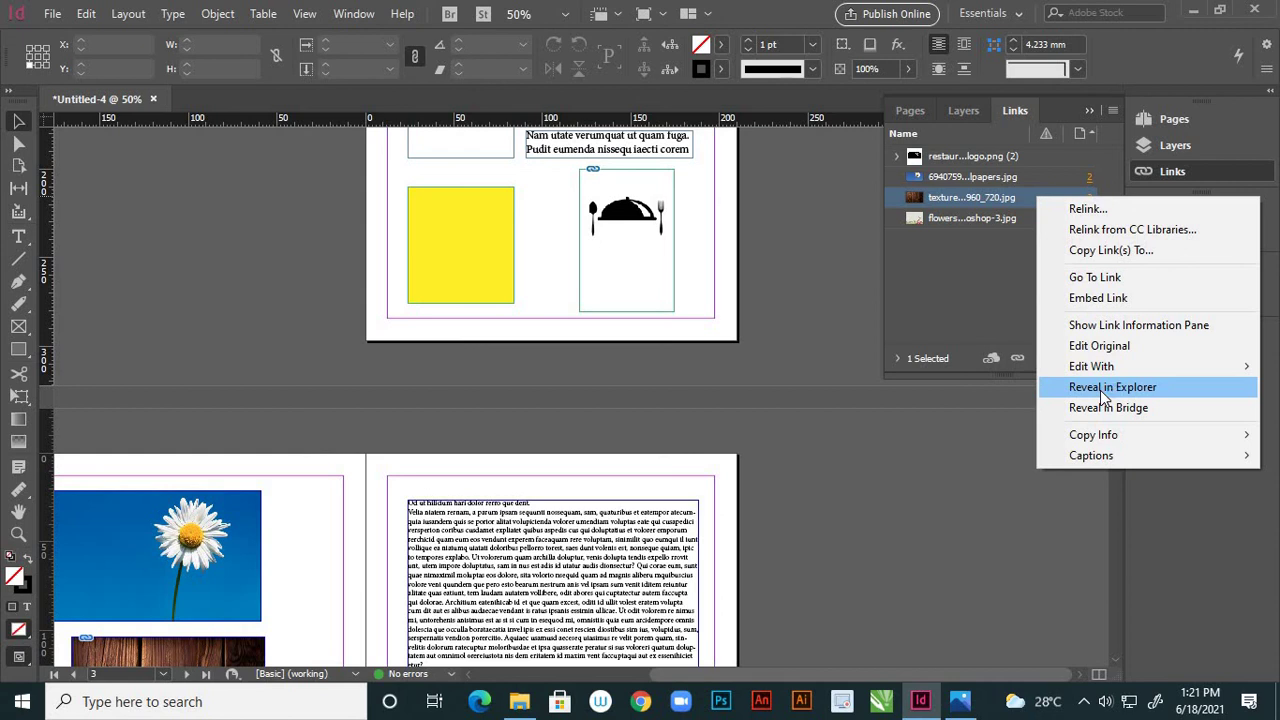
left_click(1105, 390)
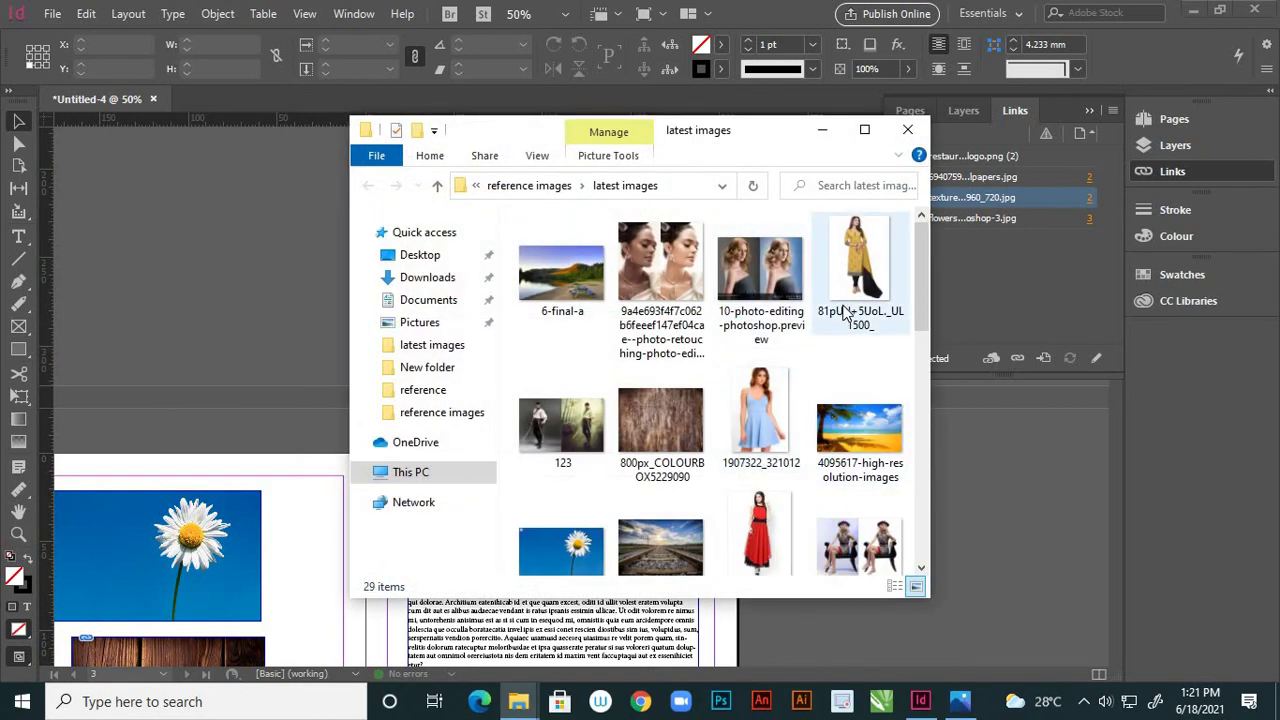
Step: Find the texture-1979687_960_720 file in the latest images folder, select it and close the folder window
scroll(845, 314, "down", 3)
scroll(845, 311, "down", 5)
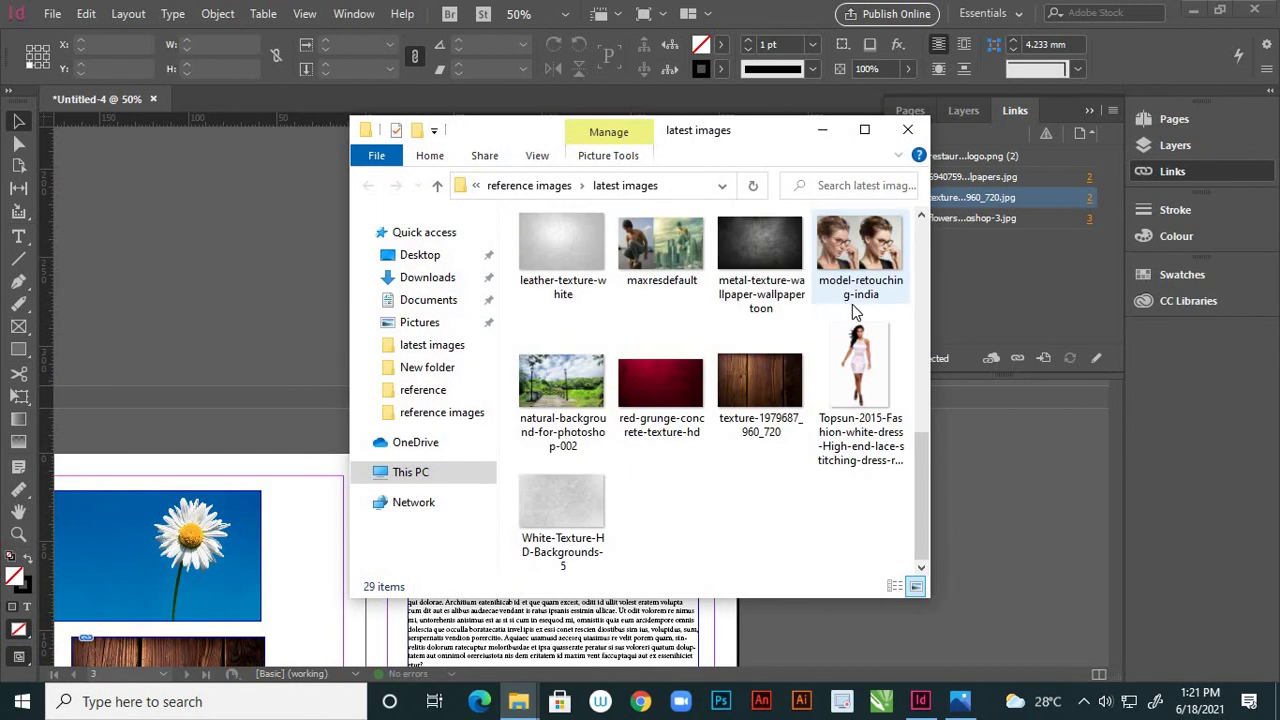
scroll(855, 314, "up", 7)
scroll(853, 314, "down", 3)
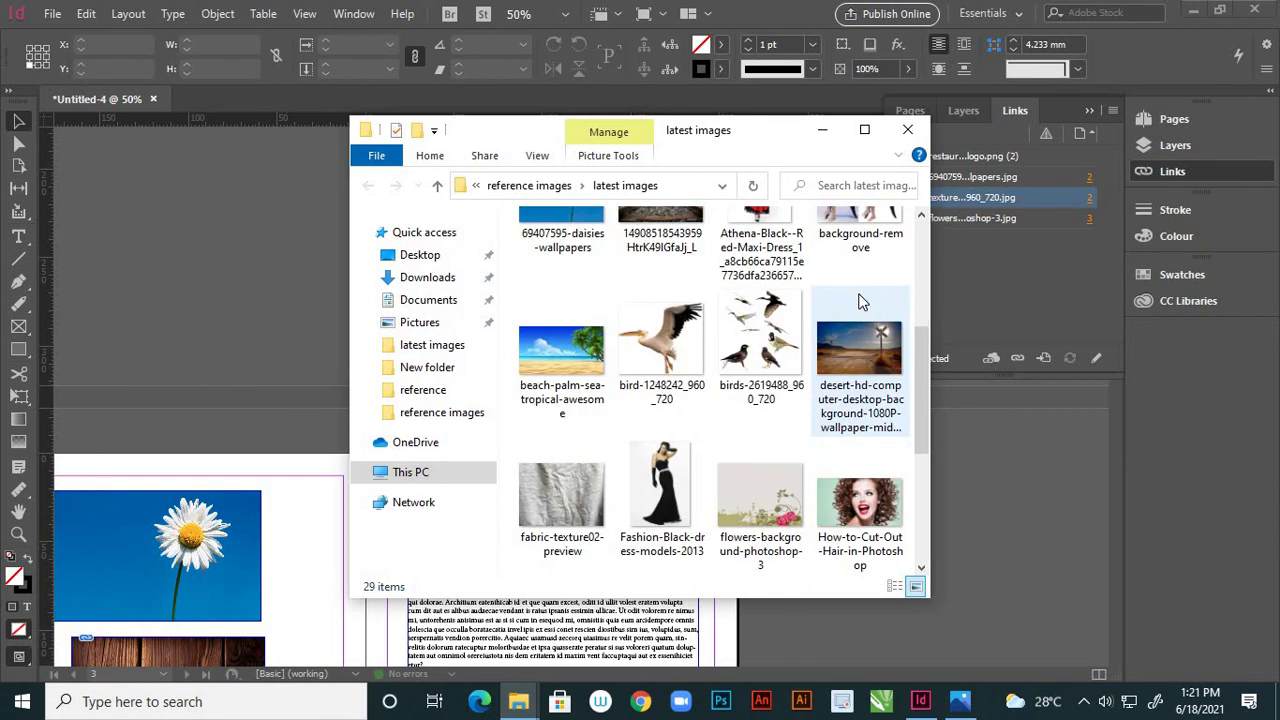
scroll(860, 305, "down", 4)
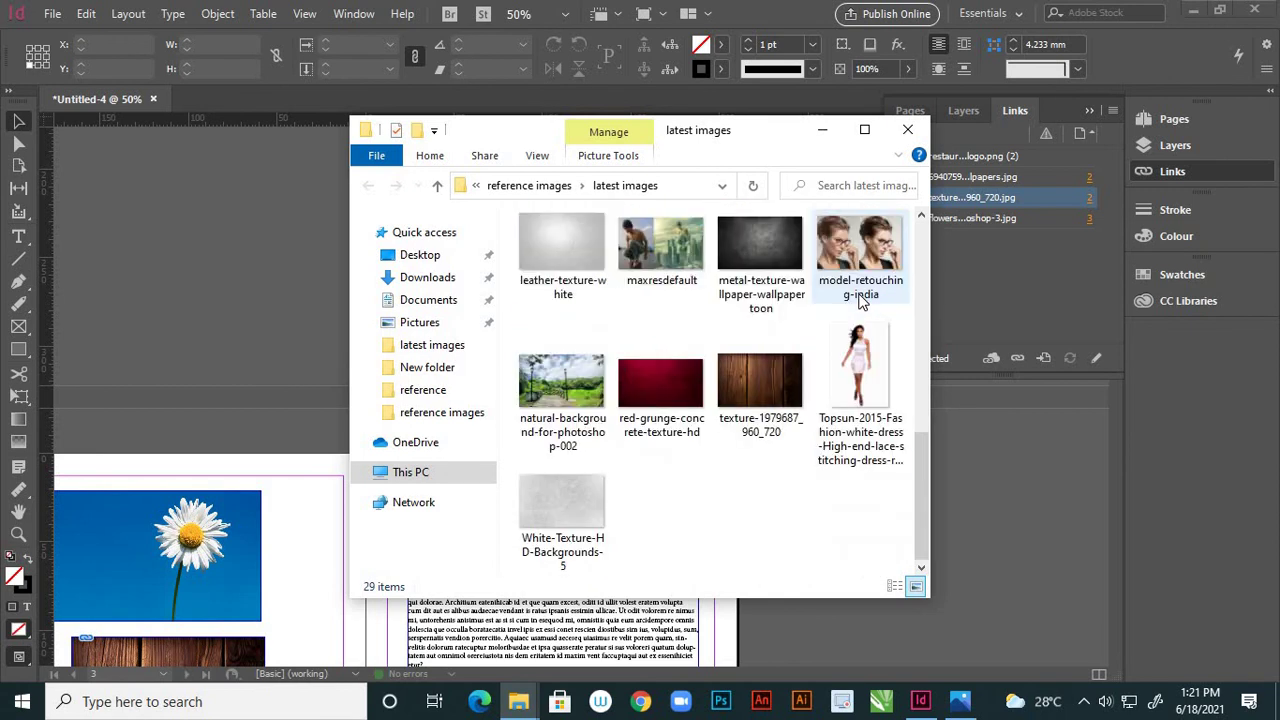
scroll(862, 302, "up", 3)
scroll(862, 302, "down", 3)
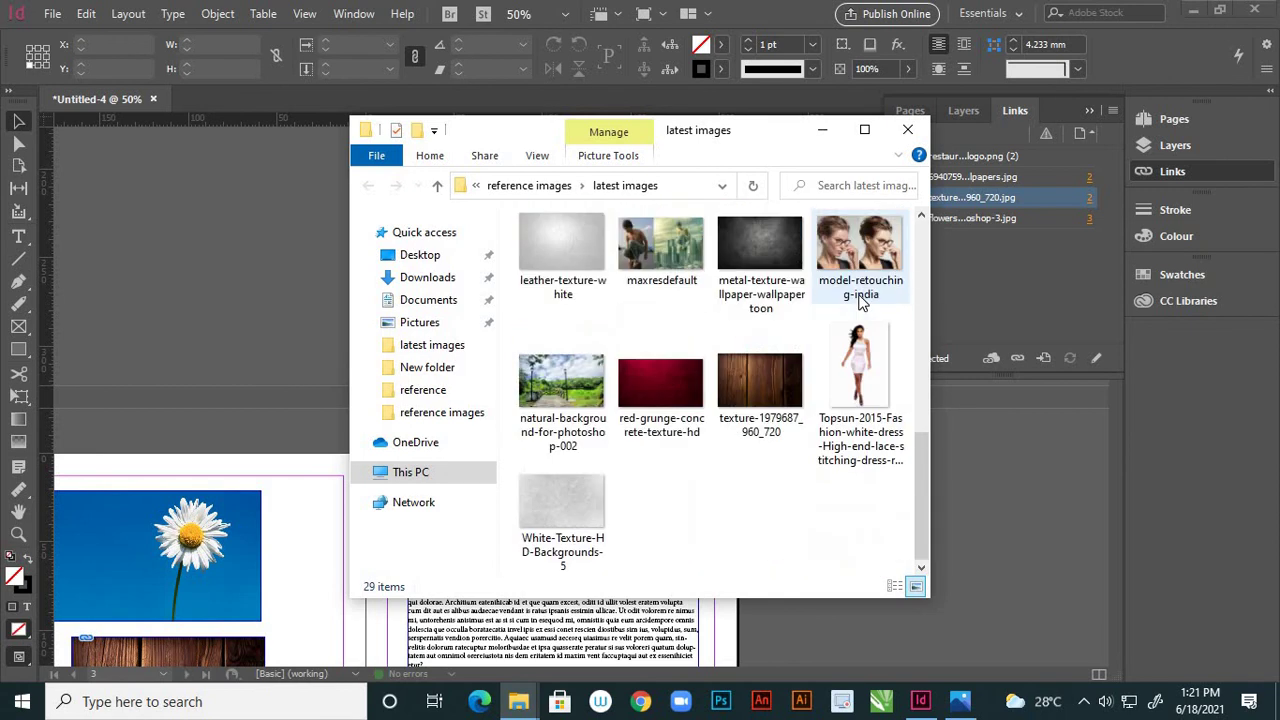
left_click(785, 375)
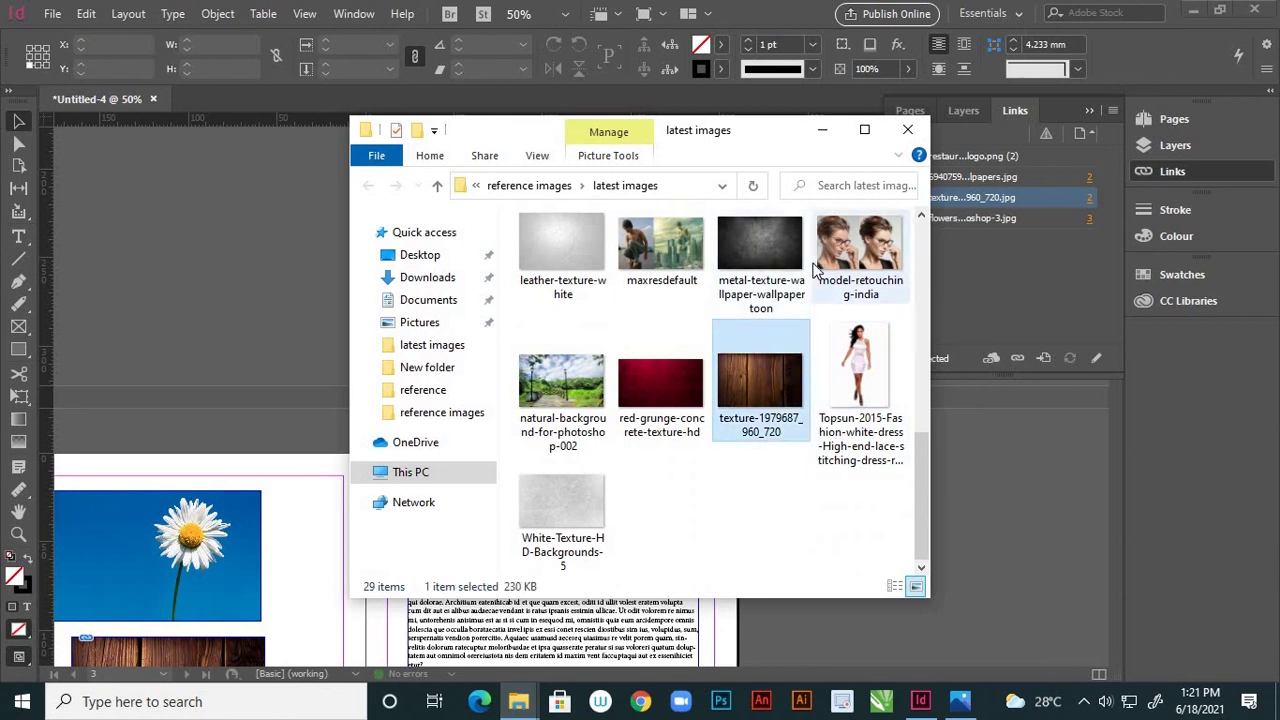
scroll(815, 268, "up", 7)
left_click(903, 135)
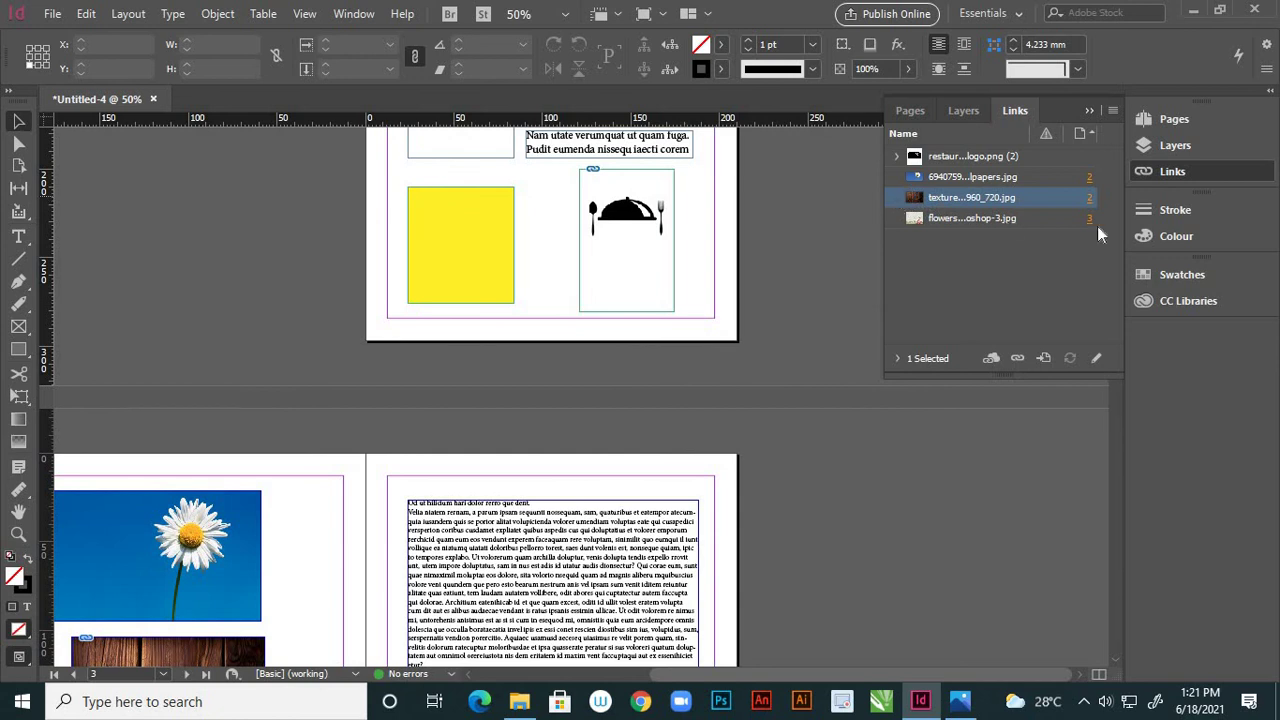
Step: Reveal the linked wood texture image in Explorer again to reach its source file
right_click(1053, 195)
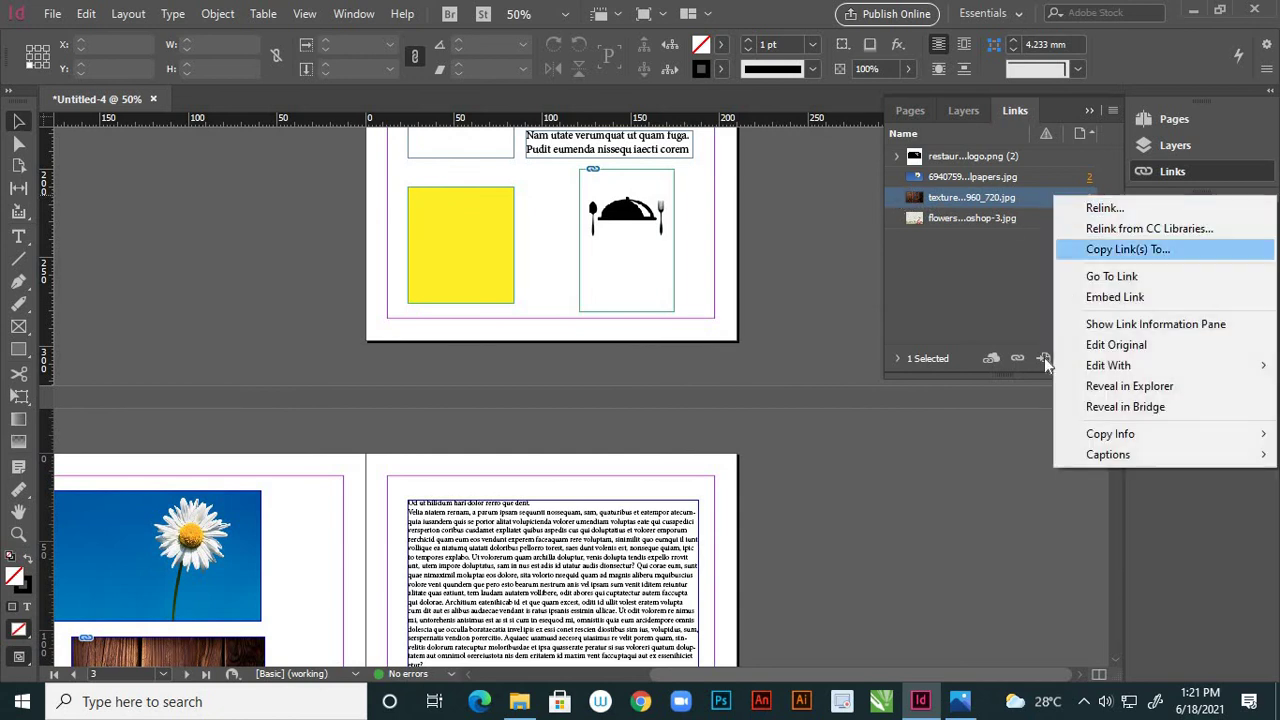
left_click(1090, 386)
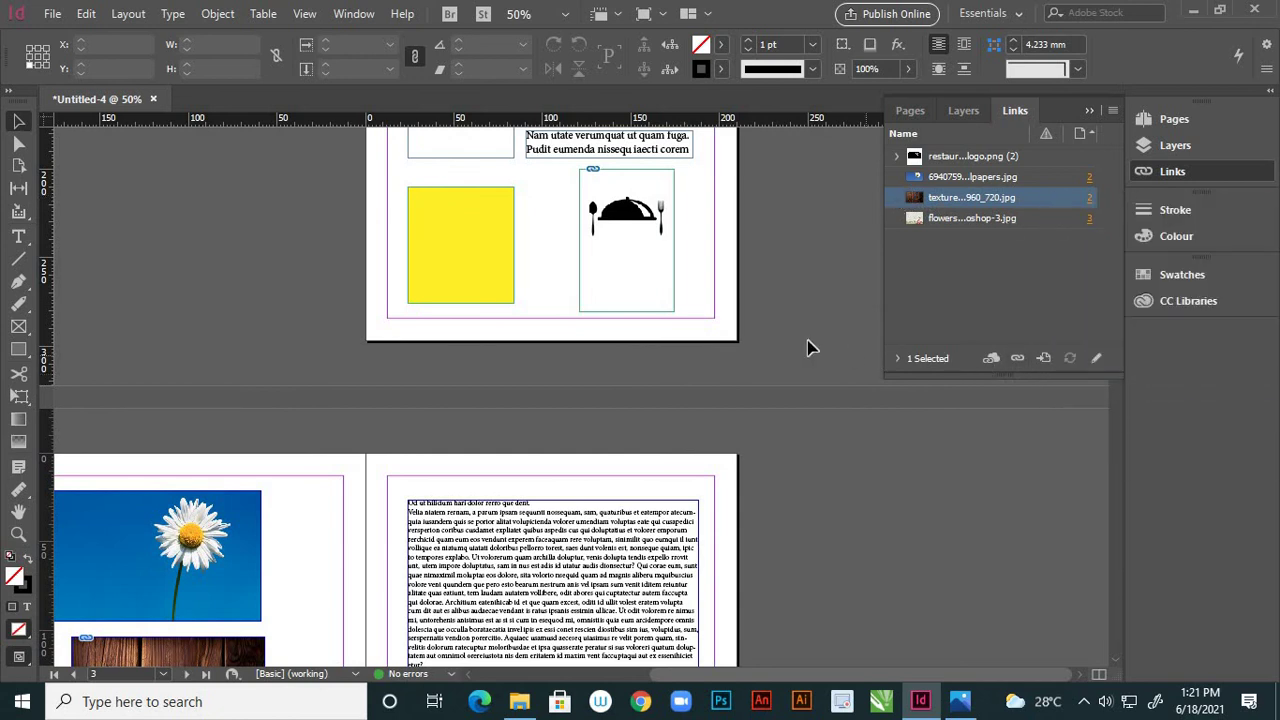
scroll(766, 318, "down", 2)
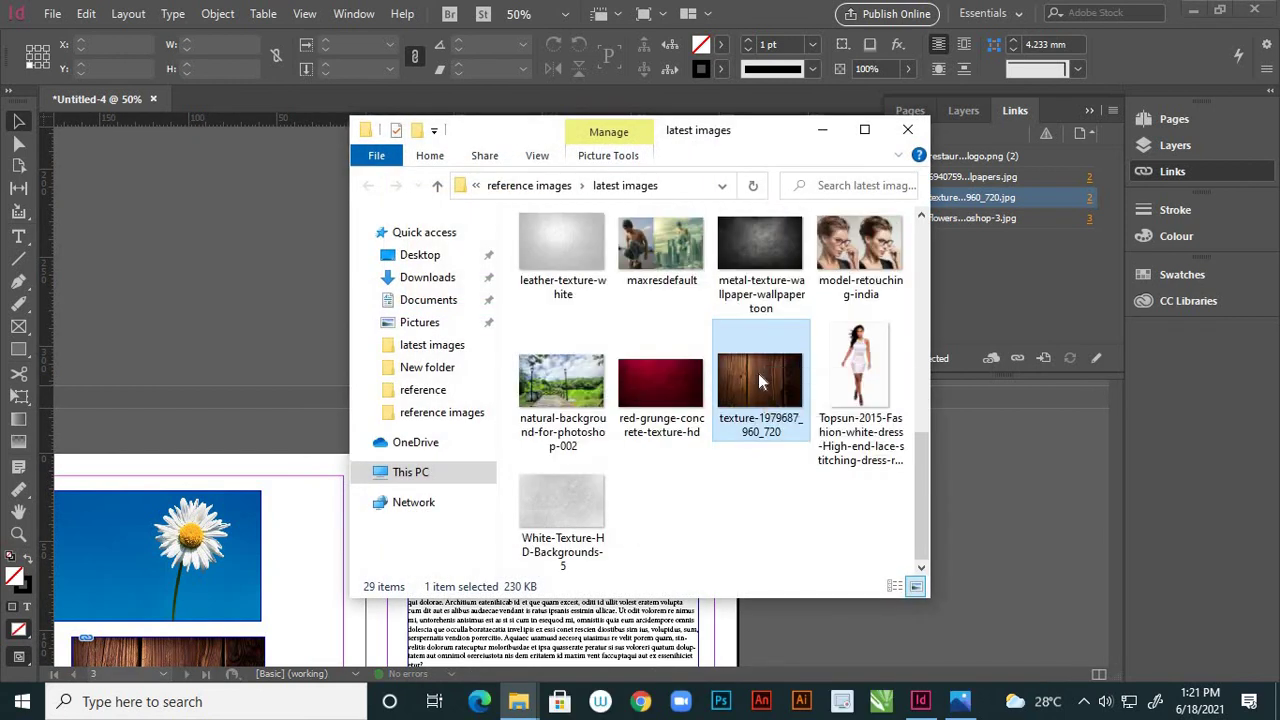
right_click(769, 381)
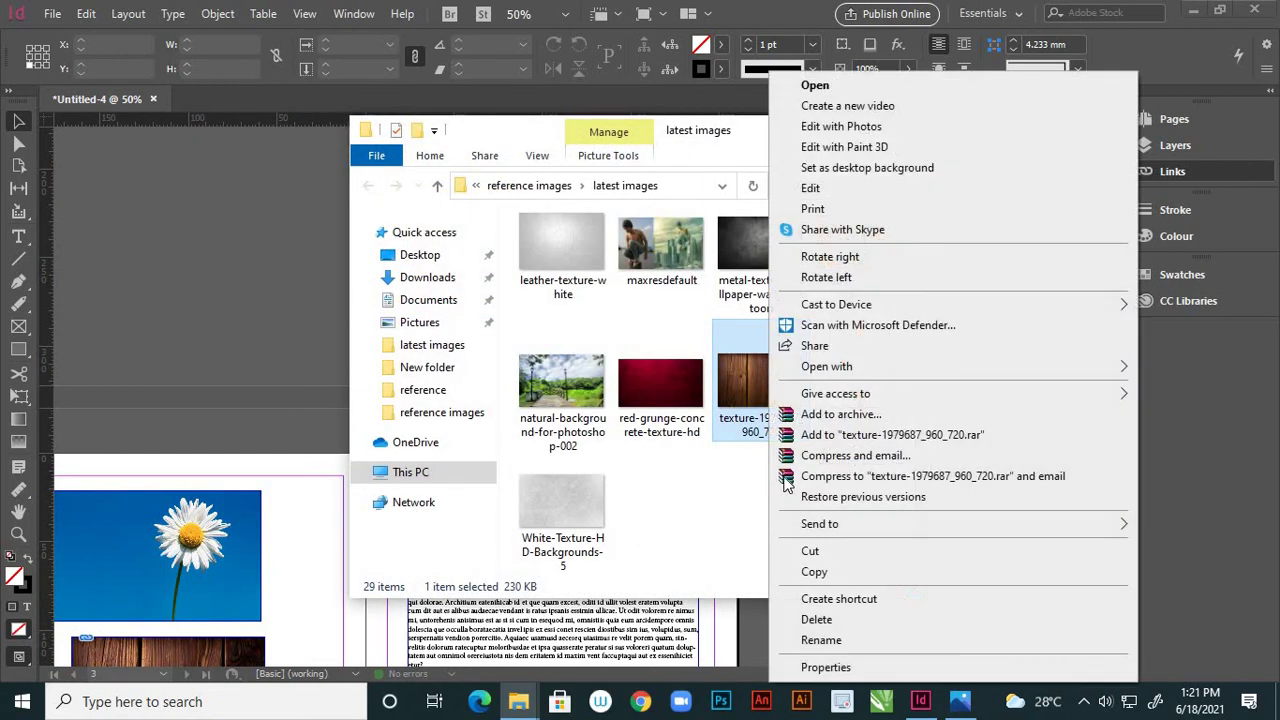
left_click(826, 642)
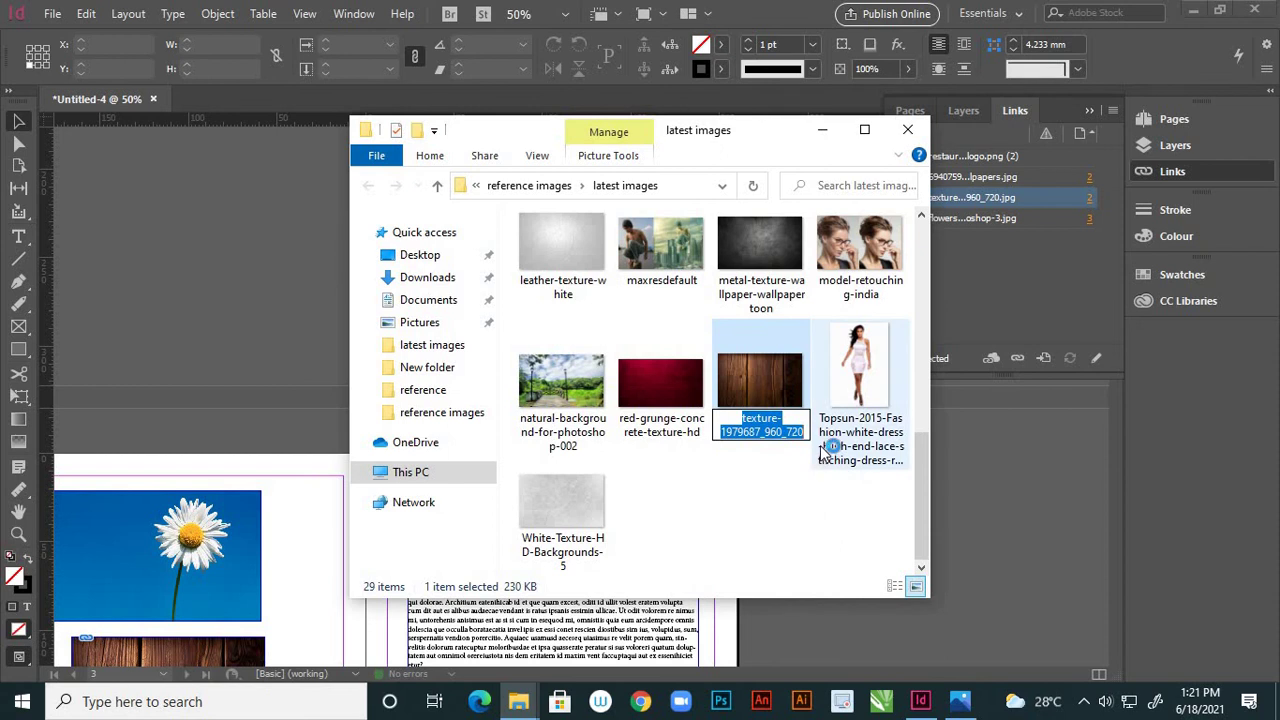
left_click(811, 506)
Step: Delete the texture-1979687_960_720 file from the latest images folder, return to the InDesign document and deselect its link
left_click(775, 390)
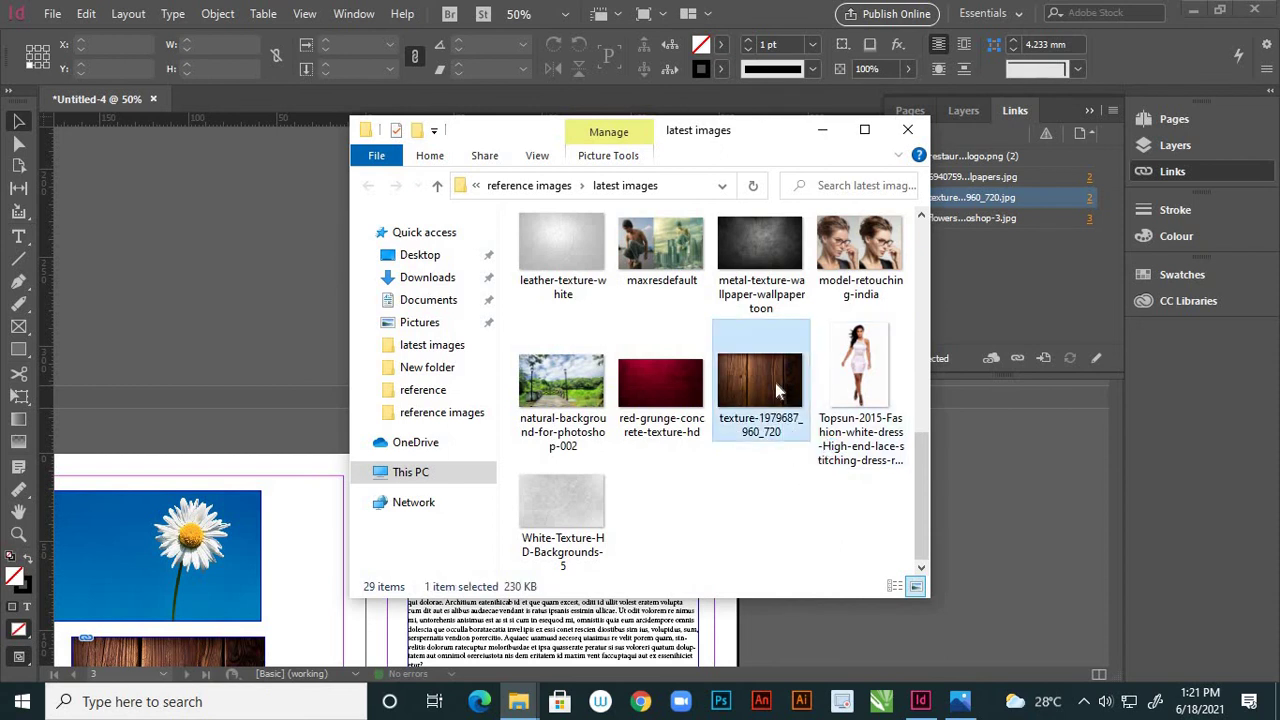
key("Delete")
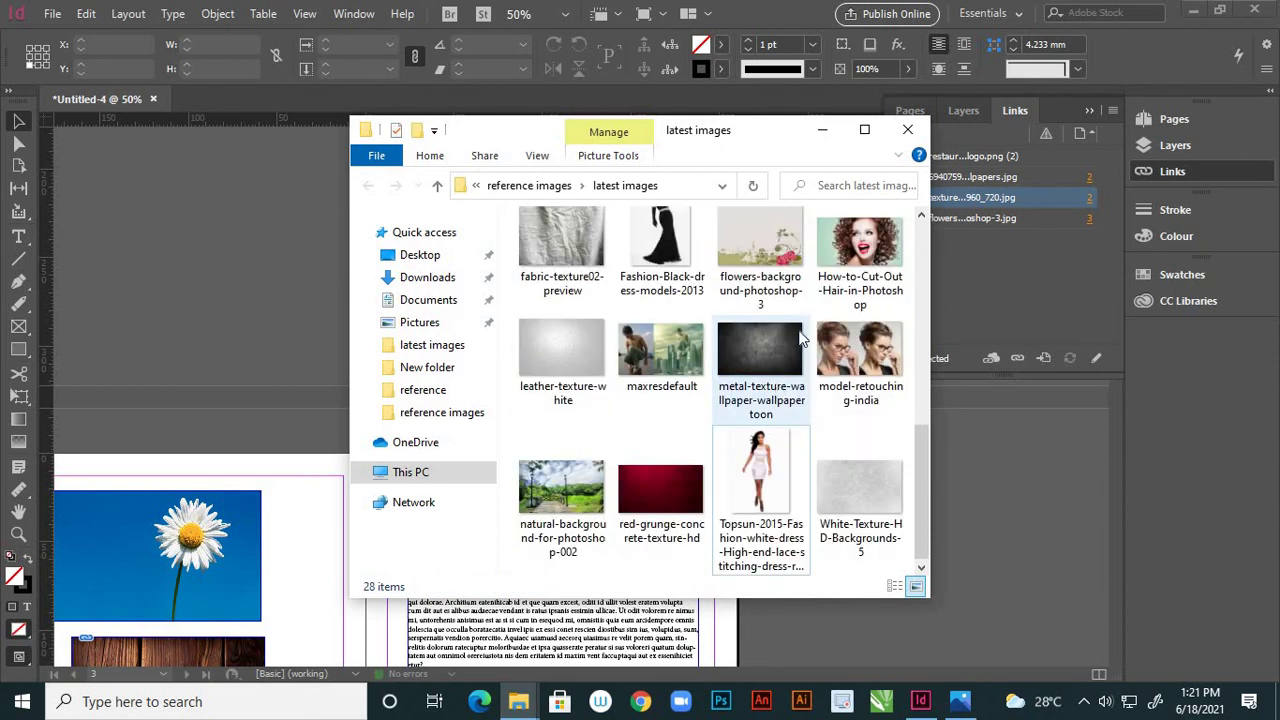
left_click(823, 133)
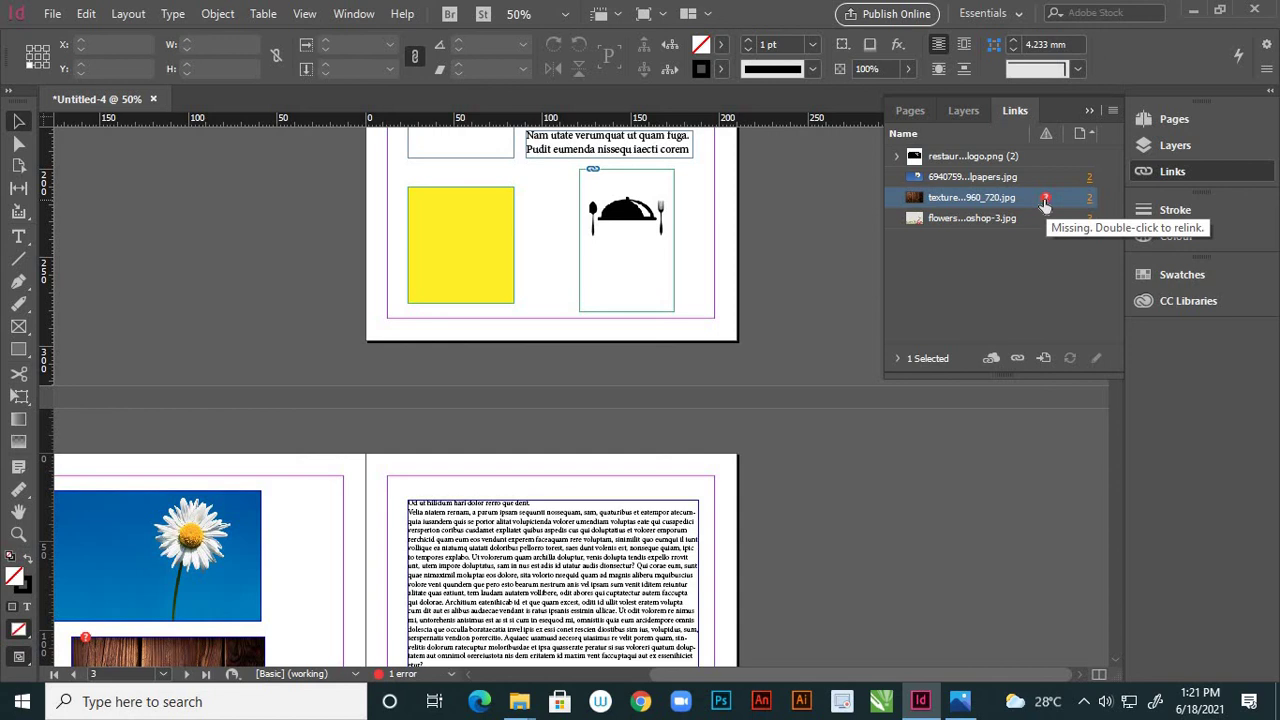
left_click(1040, 277)
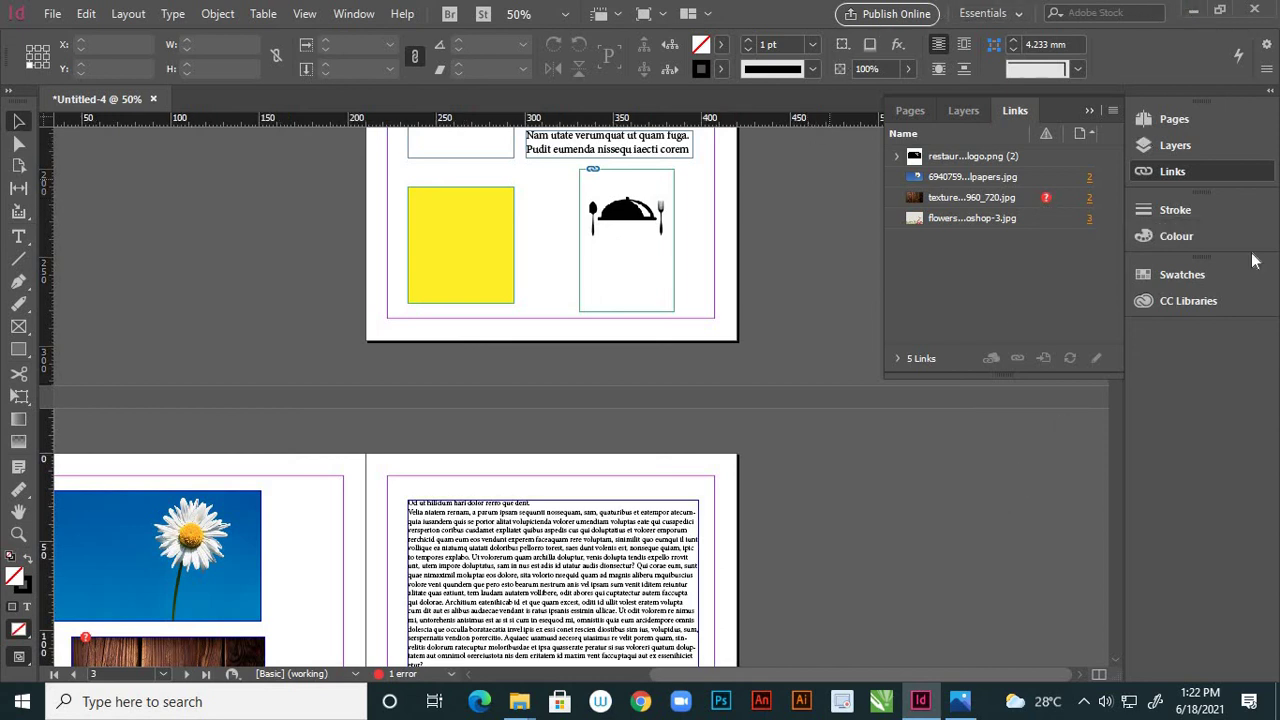
Step: Minimize the Photos, InDesign and latest images windows to show the desktop
left_click(960, 703)
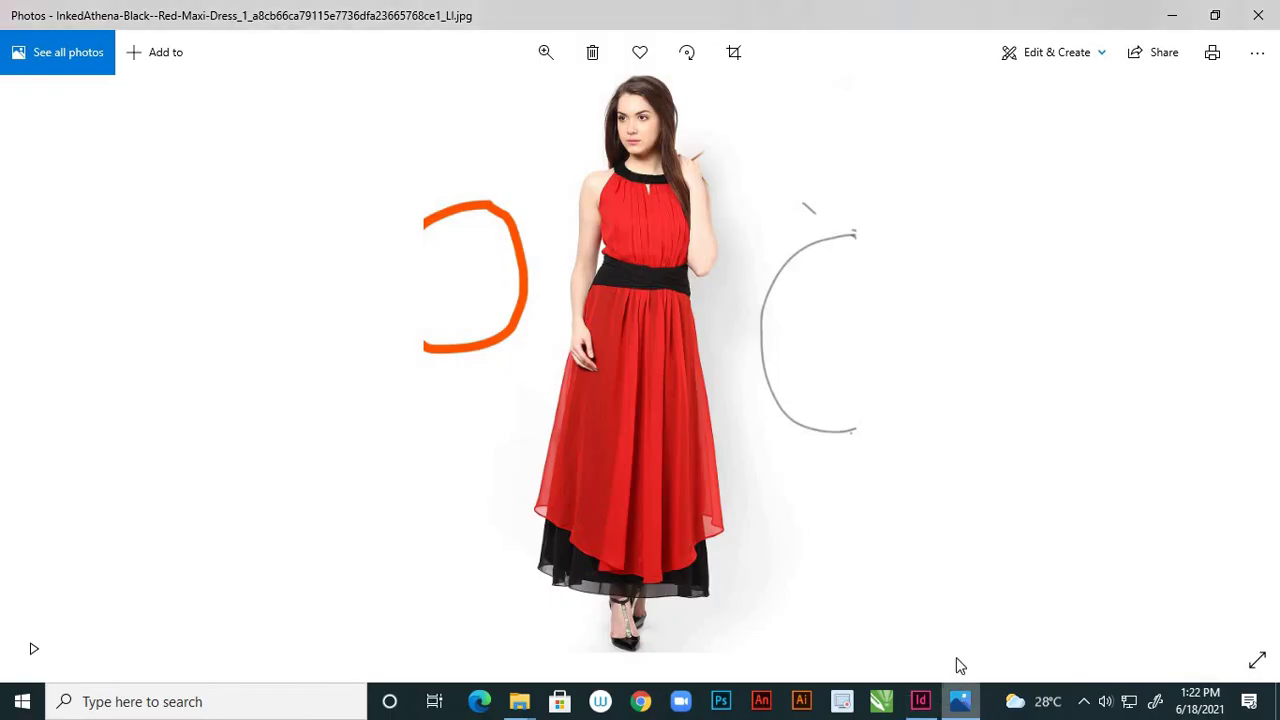
left_click(519, 703)
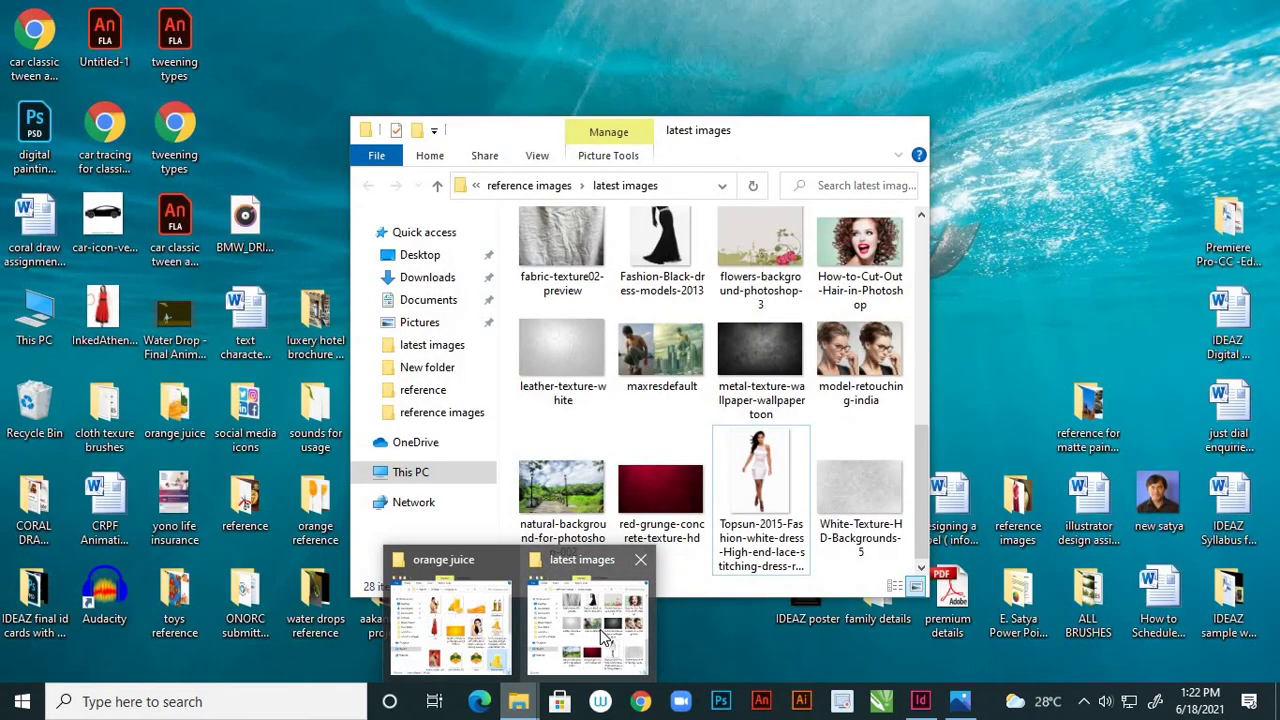
left_click(603, 638)
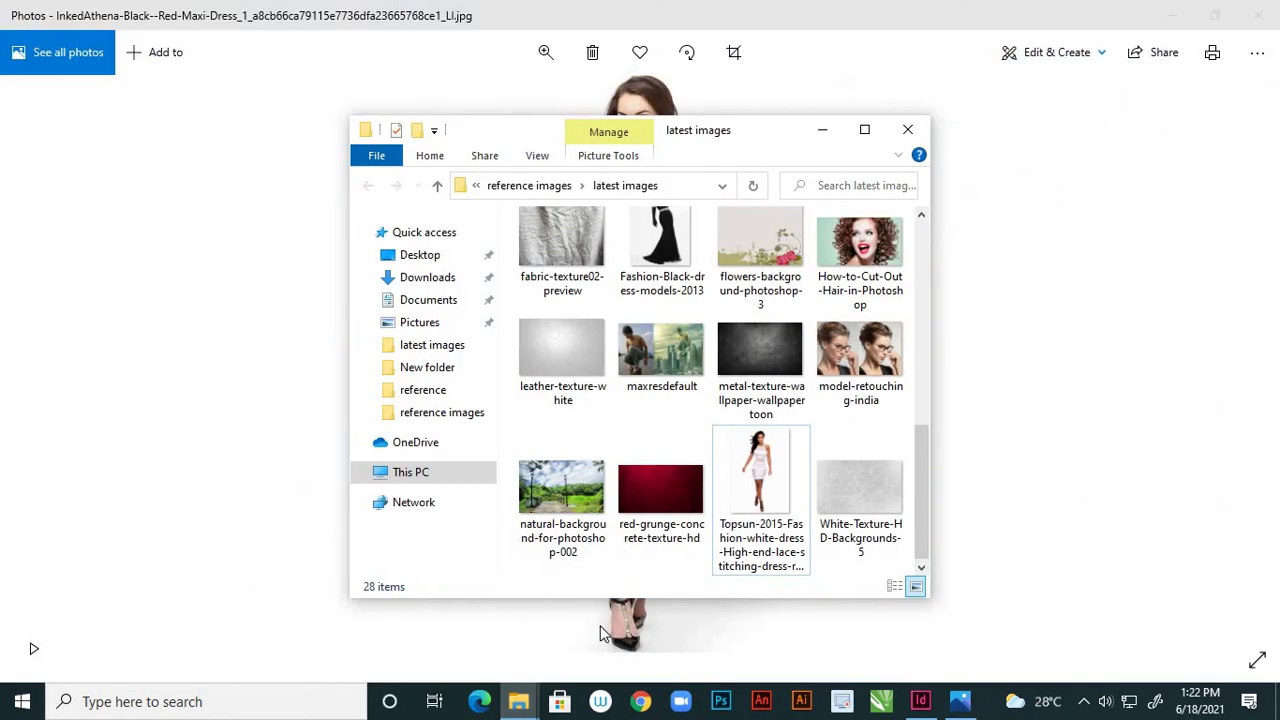
left_click(1173, 20)
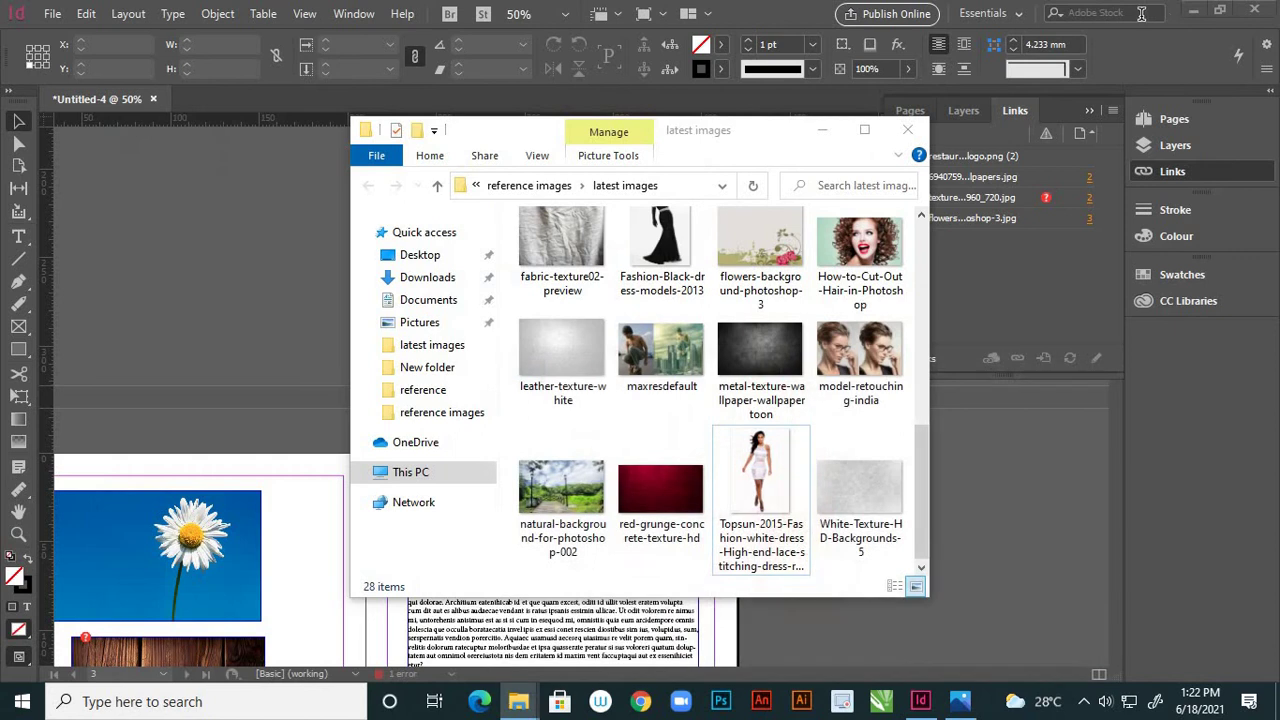
left_click(1194, 12)
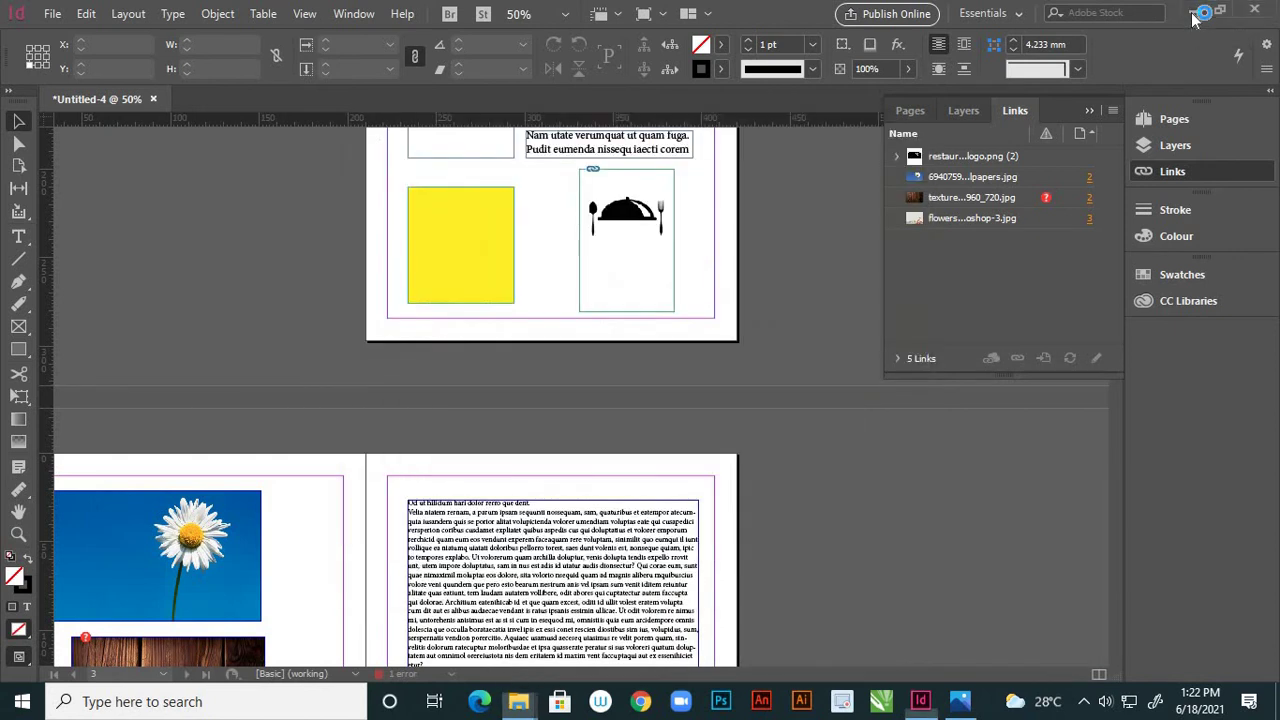
left_click(821, 129)
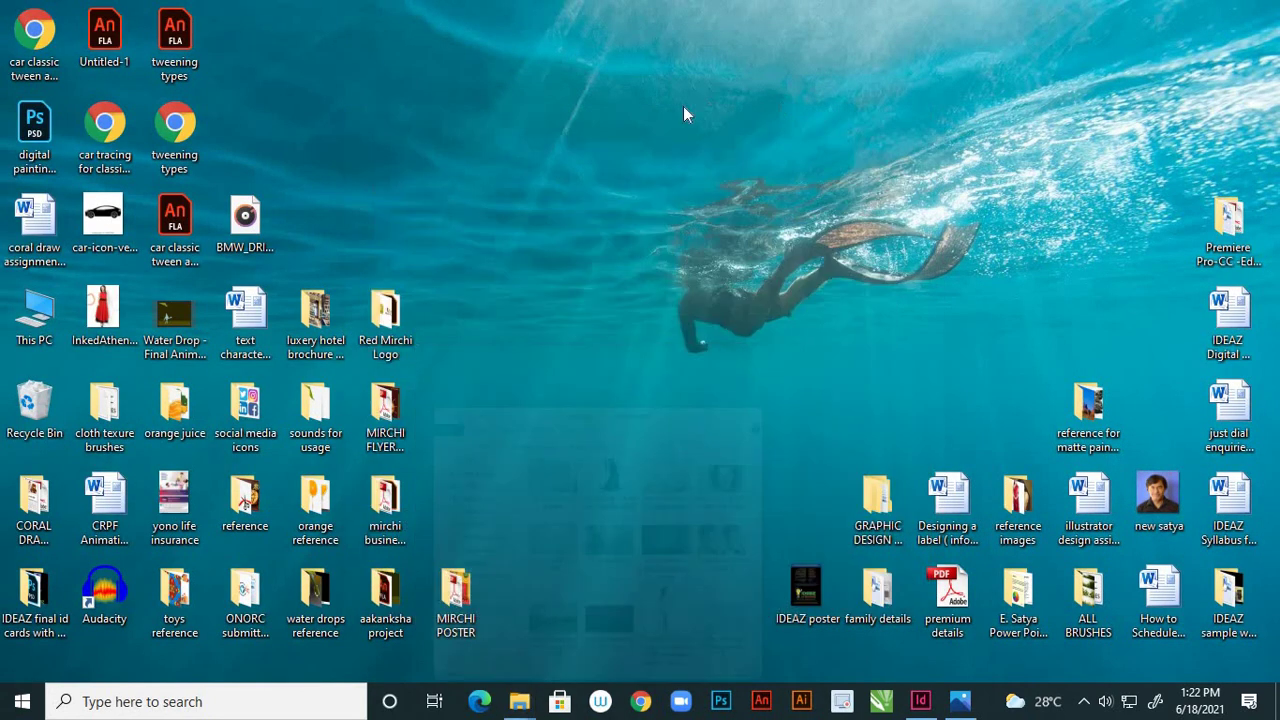
Step: Restore the texture-1979687_960_720 file from the Recycle Bin, showing its contents as large thumbnails, and return to the InDesign document
double_click(37, 401)
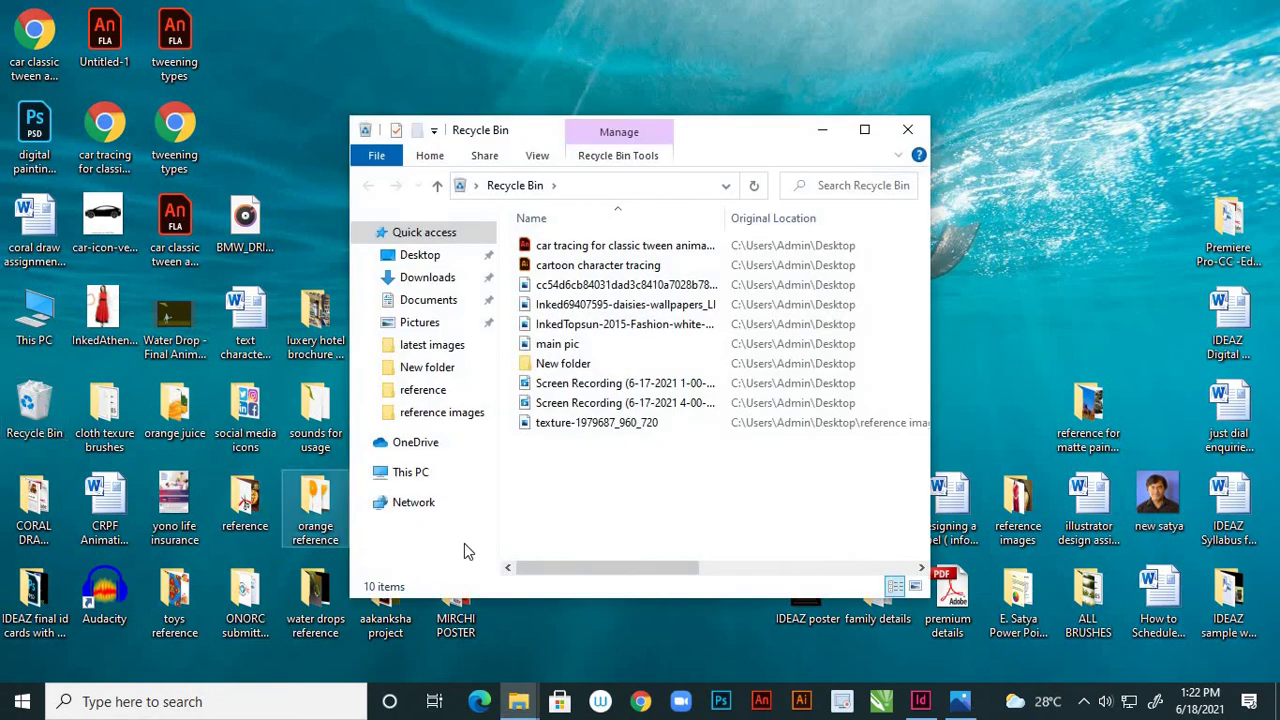
left_click(915, 588)
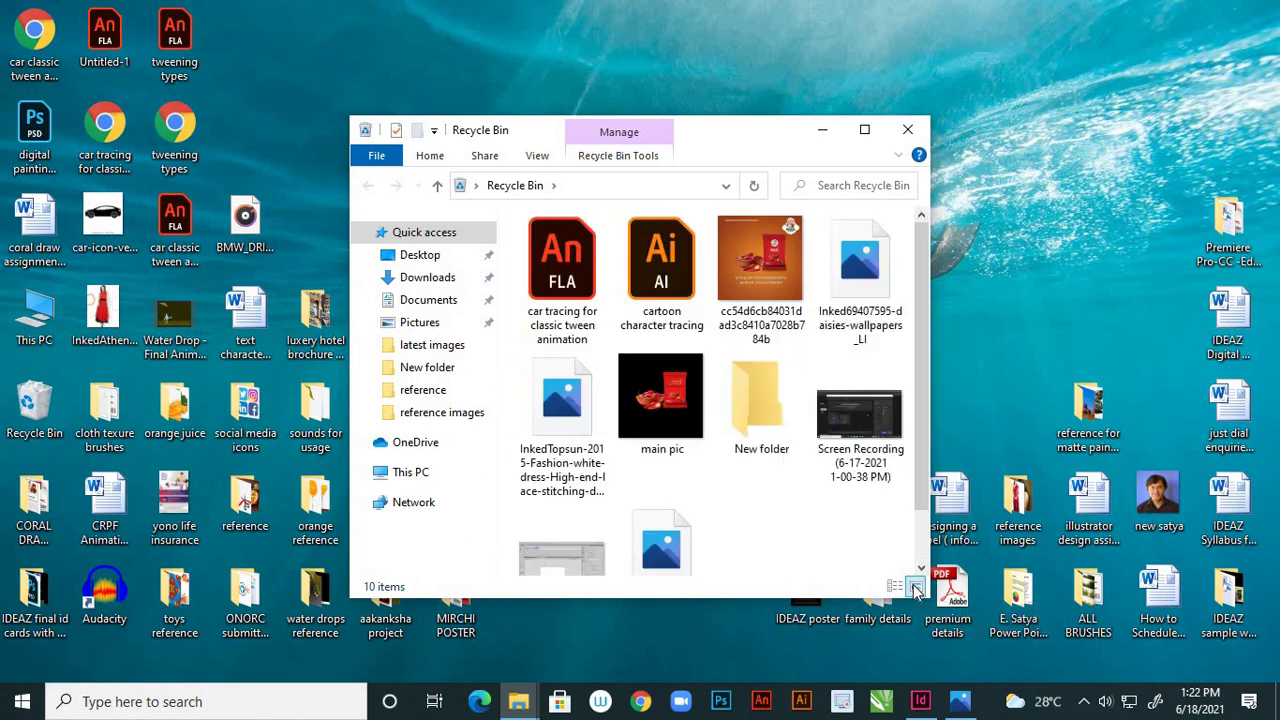
scroll(775, 368, "down", 1)
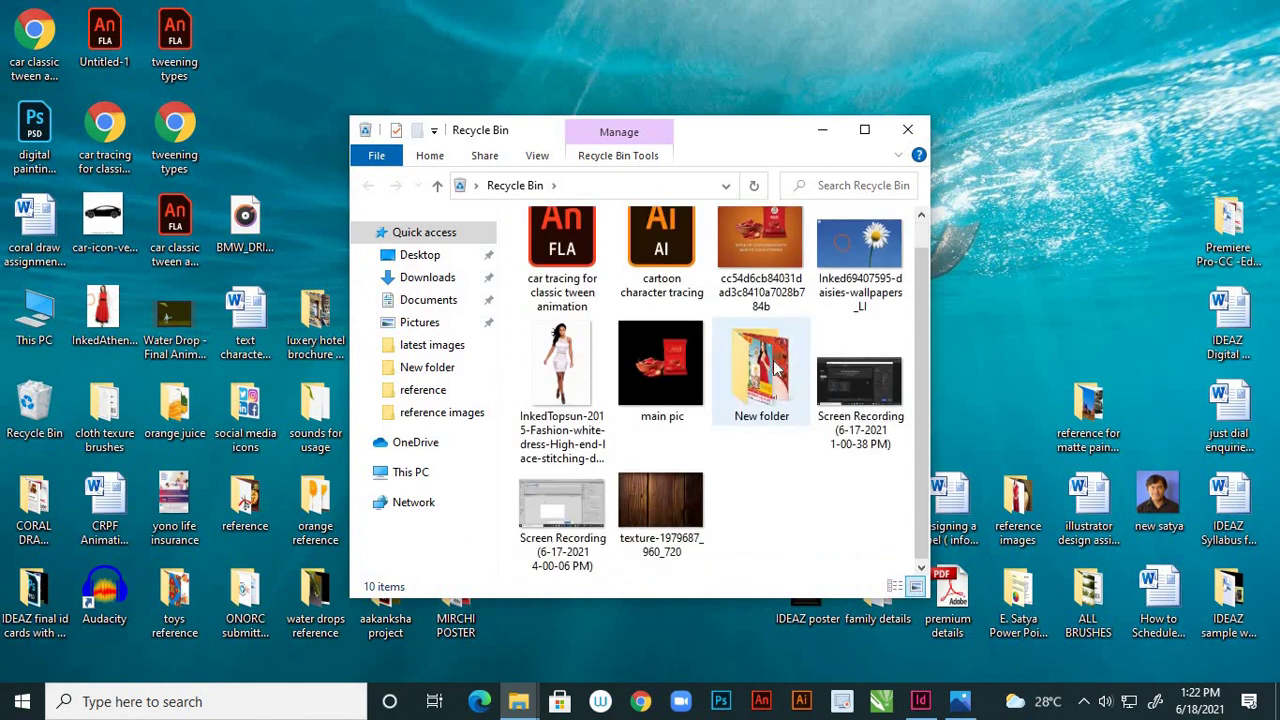
left_click(684, 512)
right_click(684, 513)
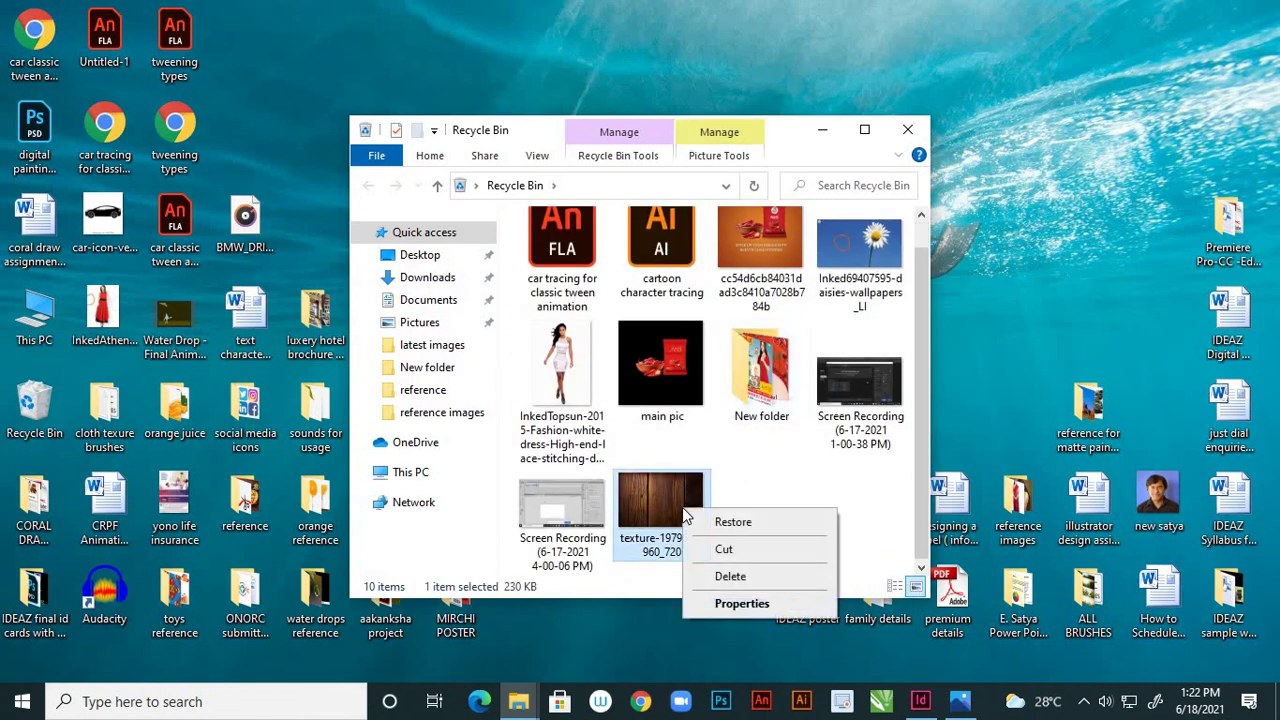
left_click(716, 524)
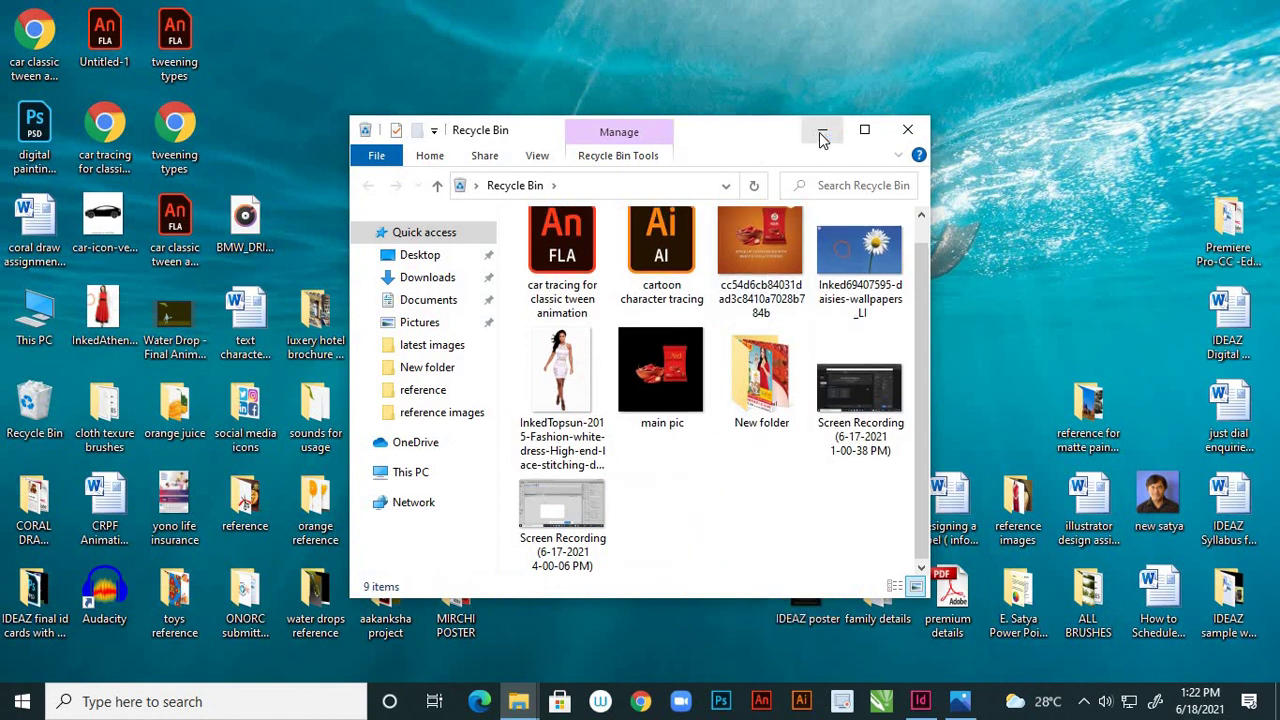
left_click(906, 130)
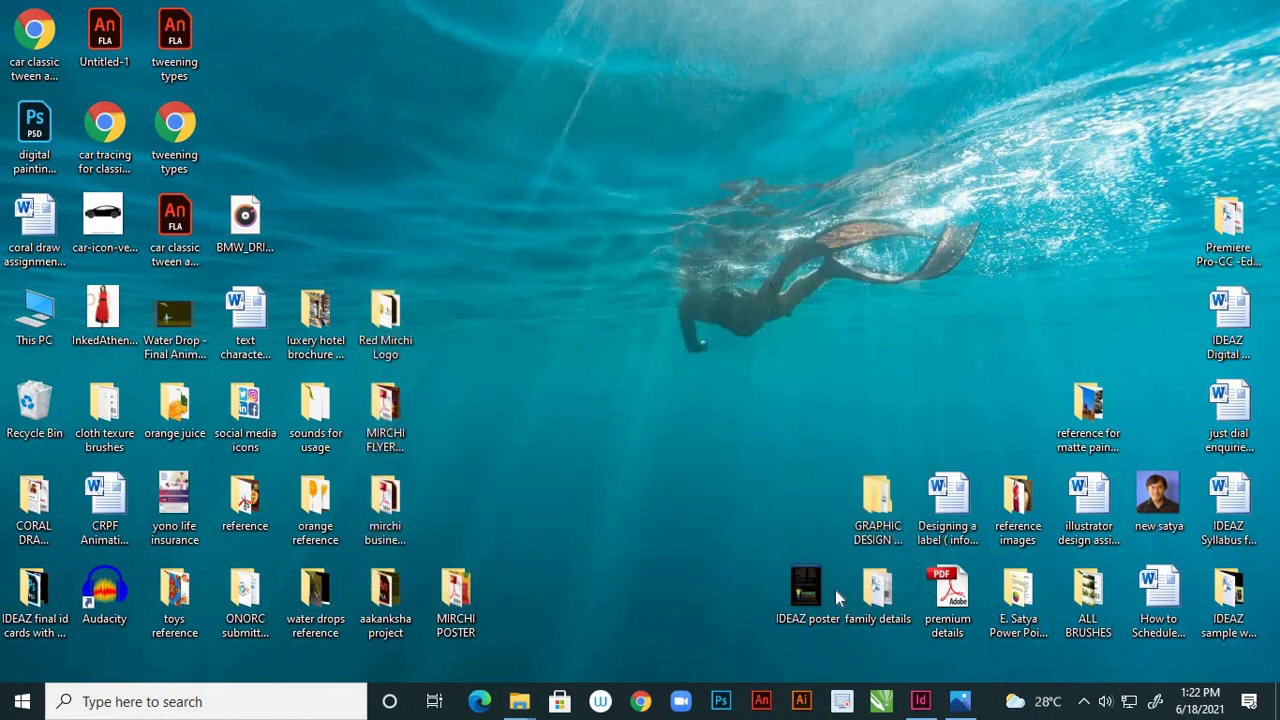
left_click(925, 702)
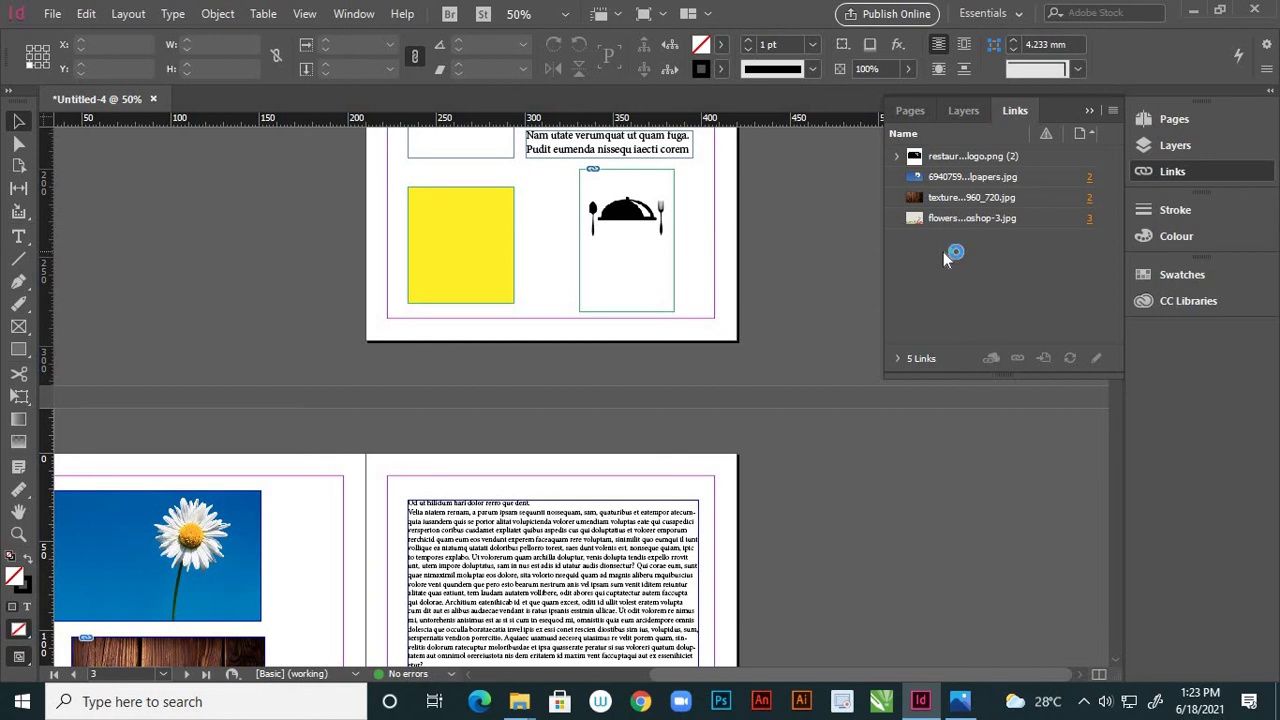
Step: Toggle the links' page-number sort order and go to the linked daisy, wood texture and flowers images on their pages
left_click(1091, 133)
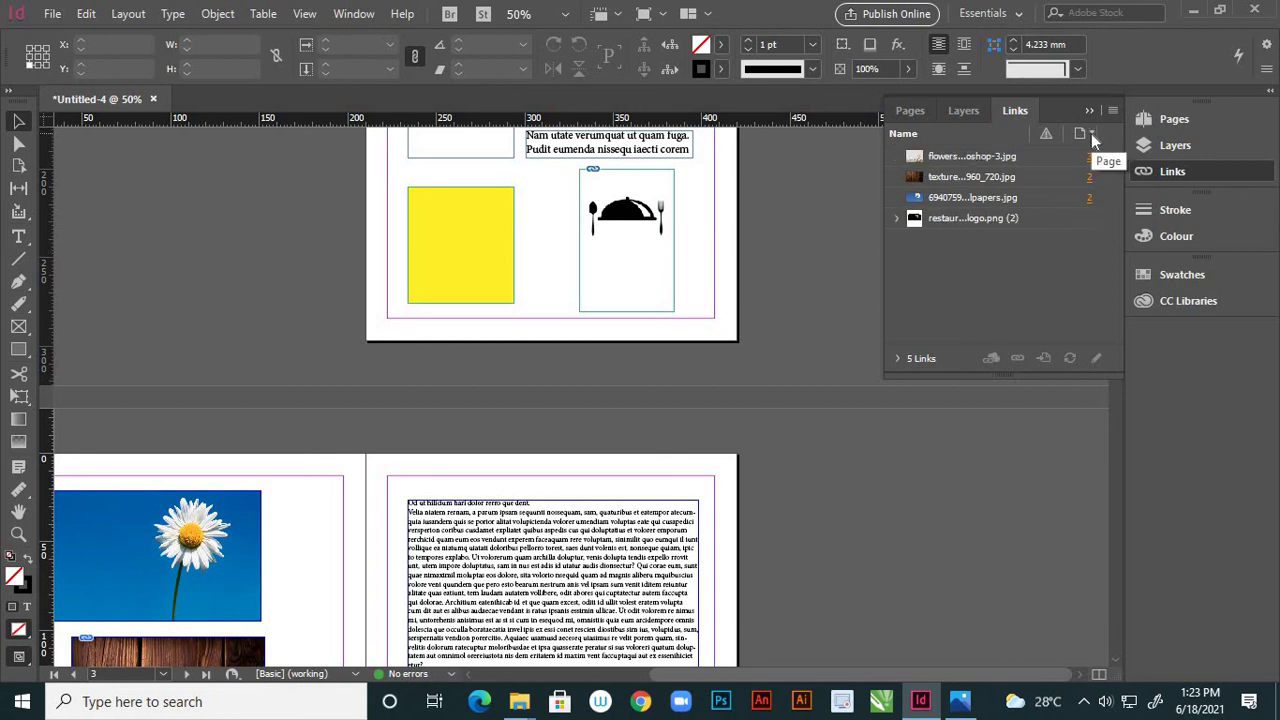
left_click(1091, 134)
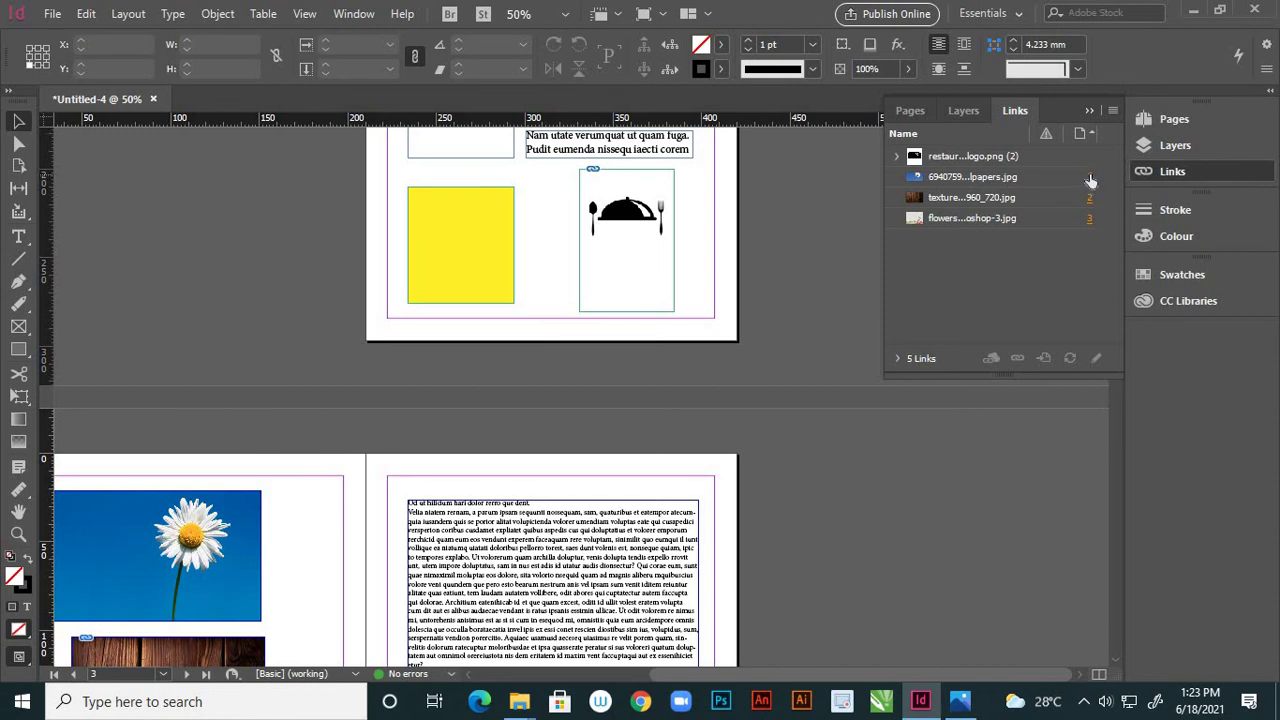
left_click(1090, 177)
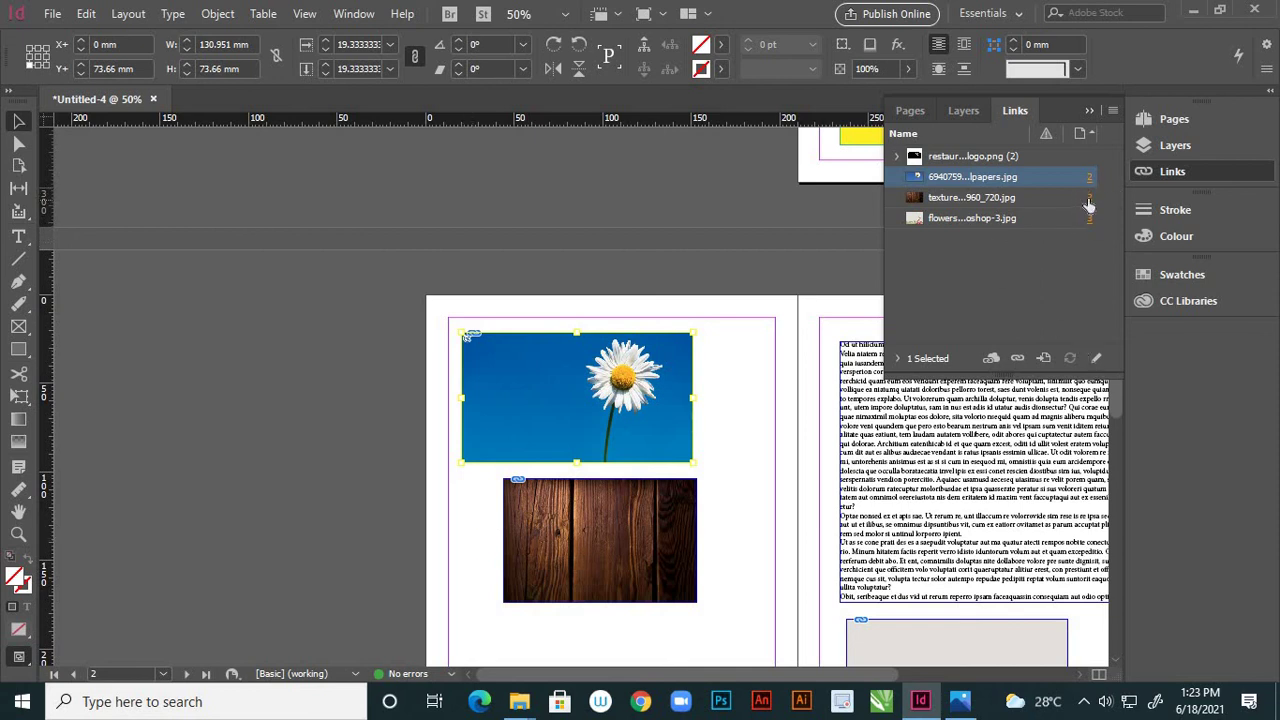
left_click(1089, 198)
left_click(1089, 218)
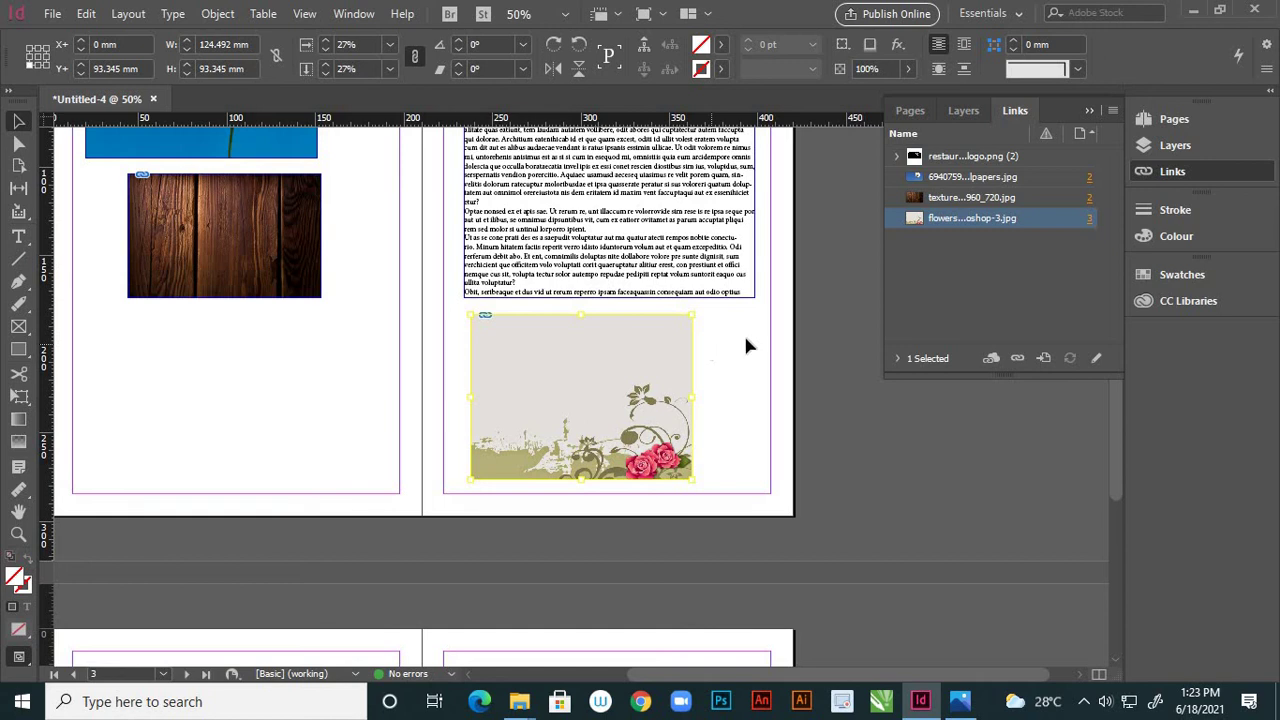
scroll(797, 309, "up", 1)
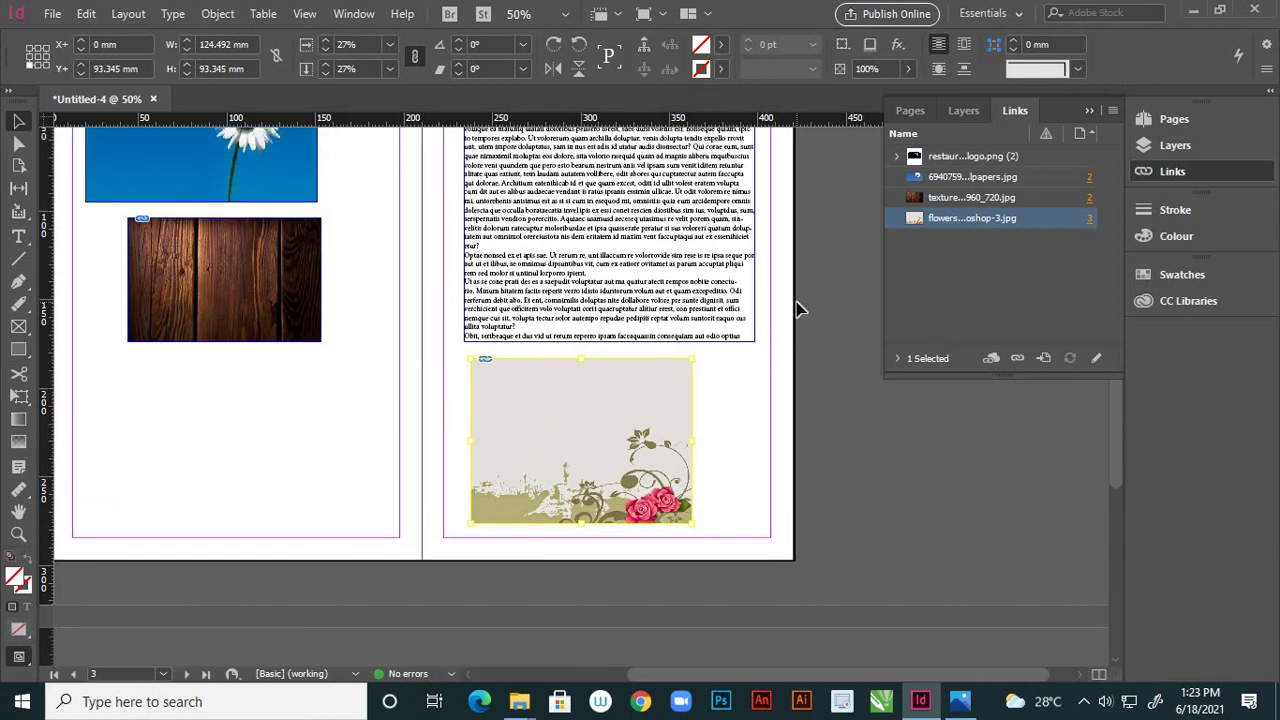
scroll(797, 309, "up", 4)
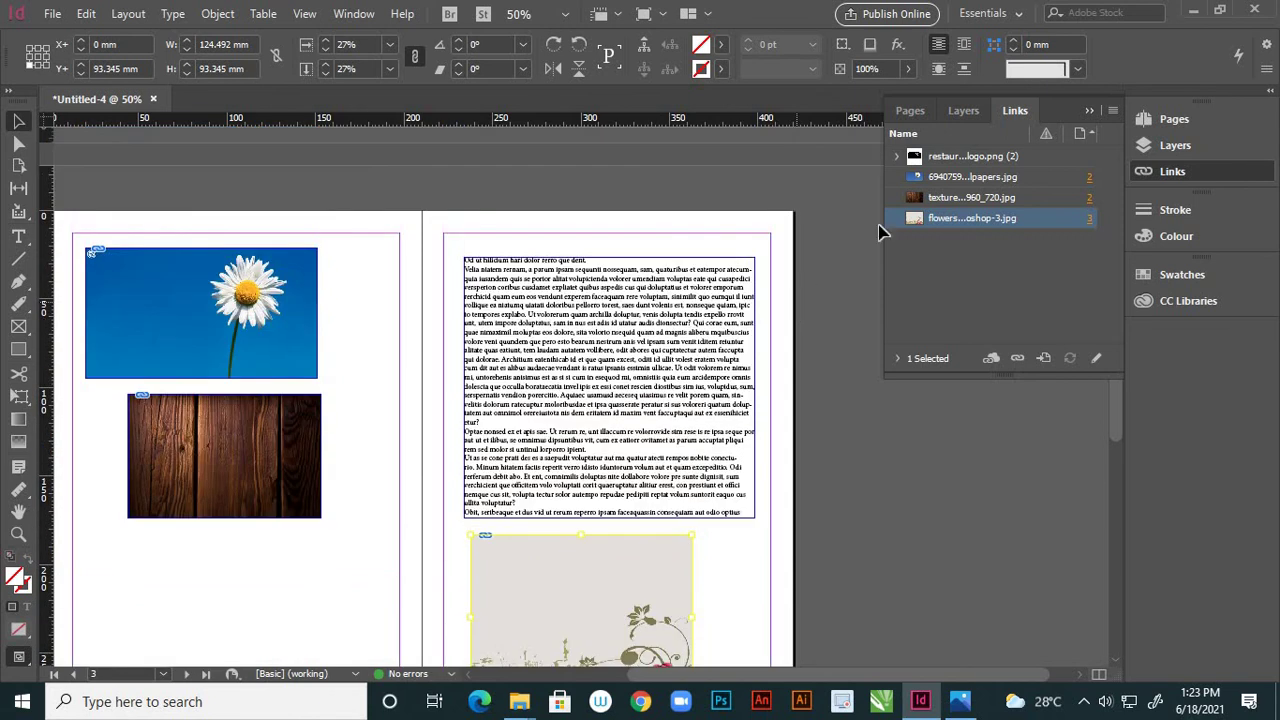
Step: Show the document's layer list and examine the spreads containing the layered text and images
left_click(961, 111)
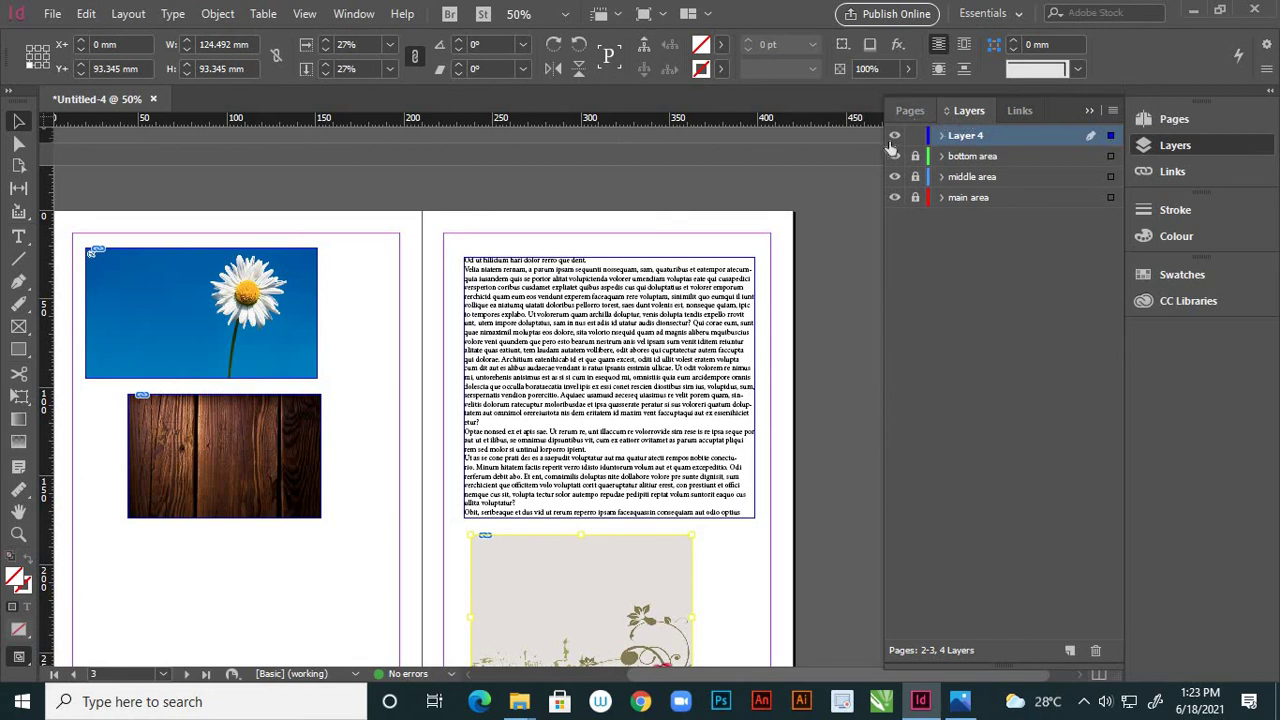
scroll(766, 388, "down", 2)
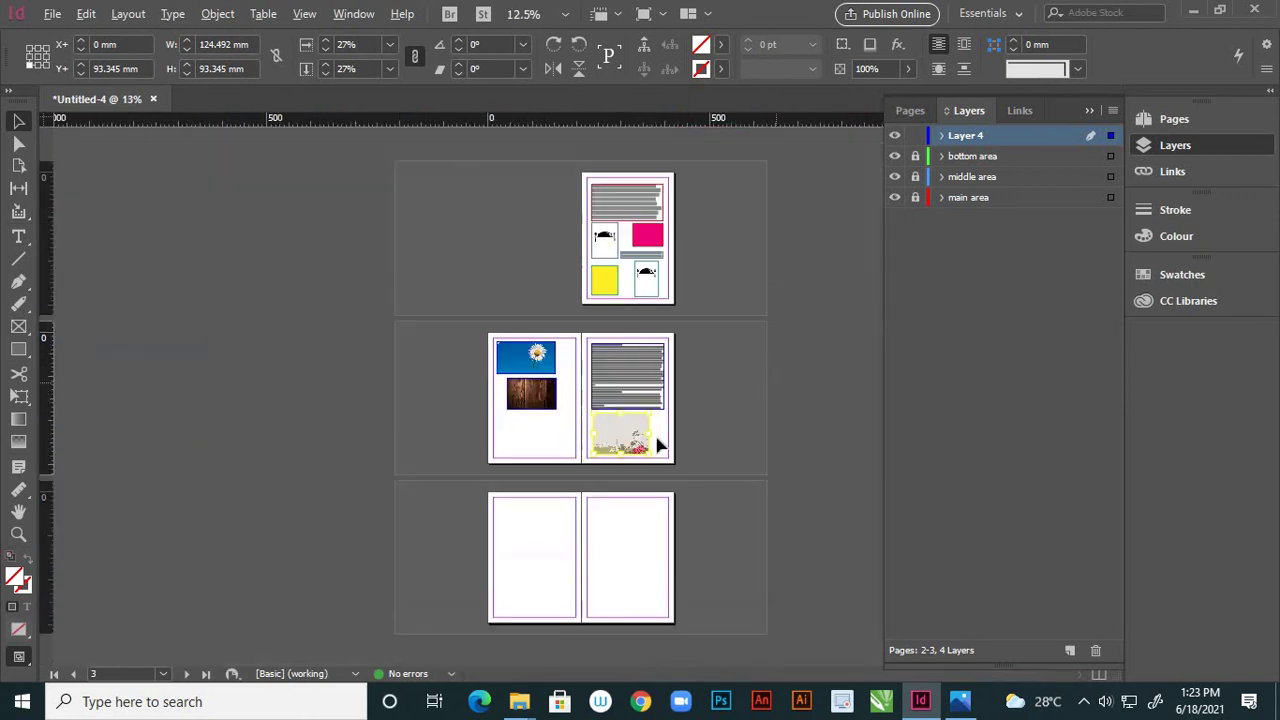
scroll(668, 265, "up", 1)
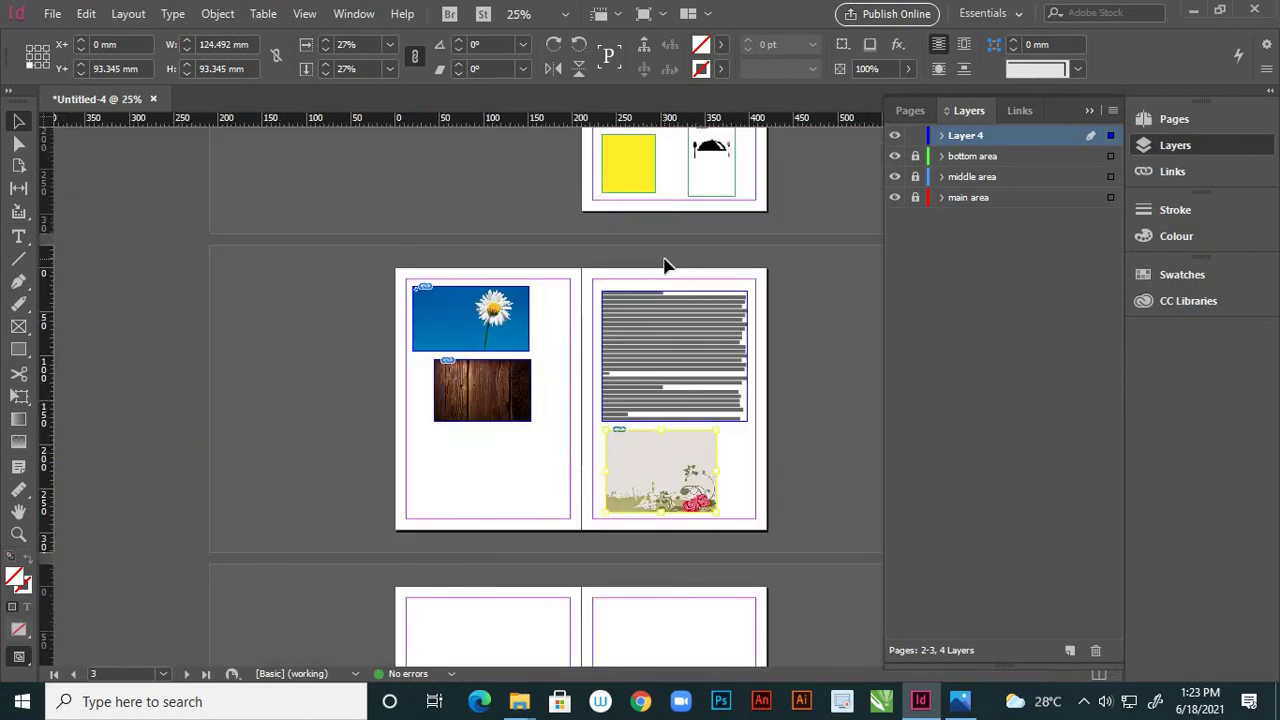